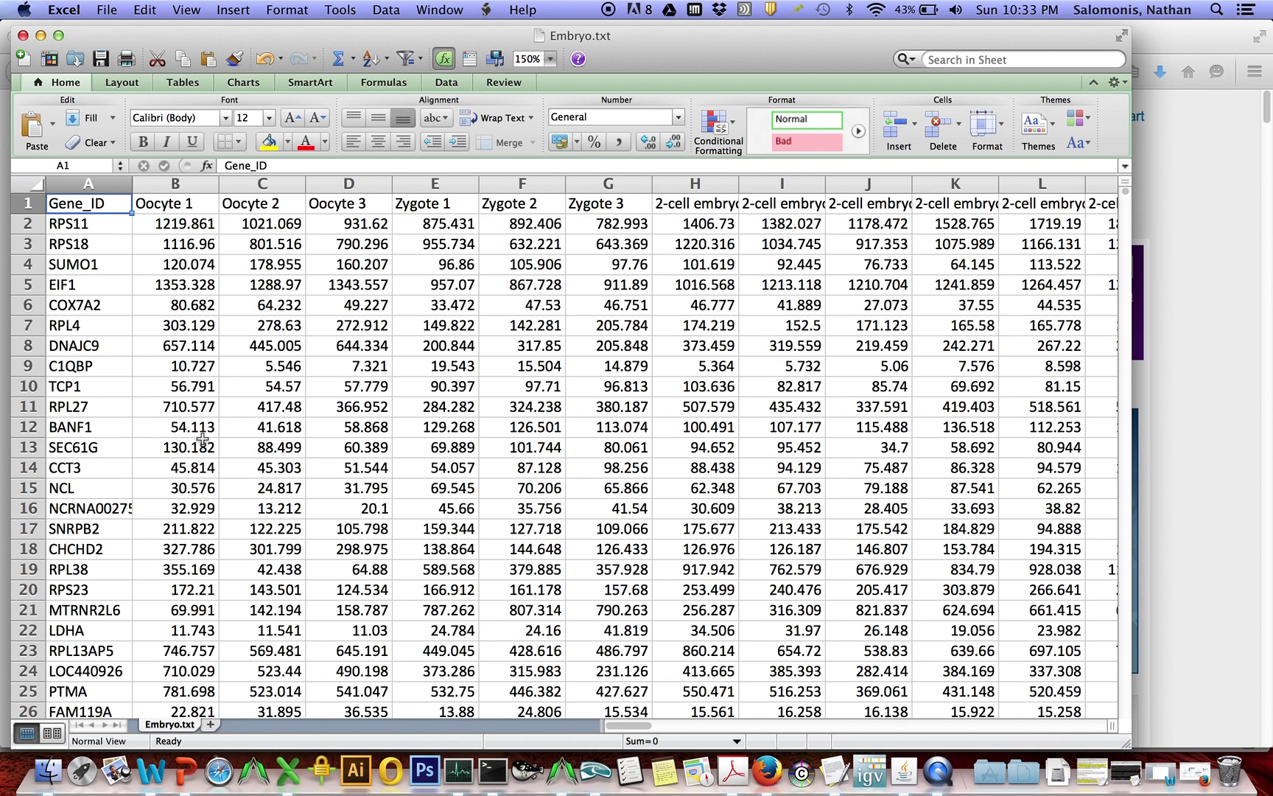
- Switch to Firefox, open altanalyze.org in a new tab and download AltAnalyze_v.2.0.8.6_OSX-64bit.dmg from the development version's files page
click(770, 770)
click(277, 43)
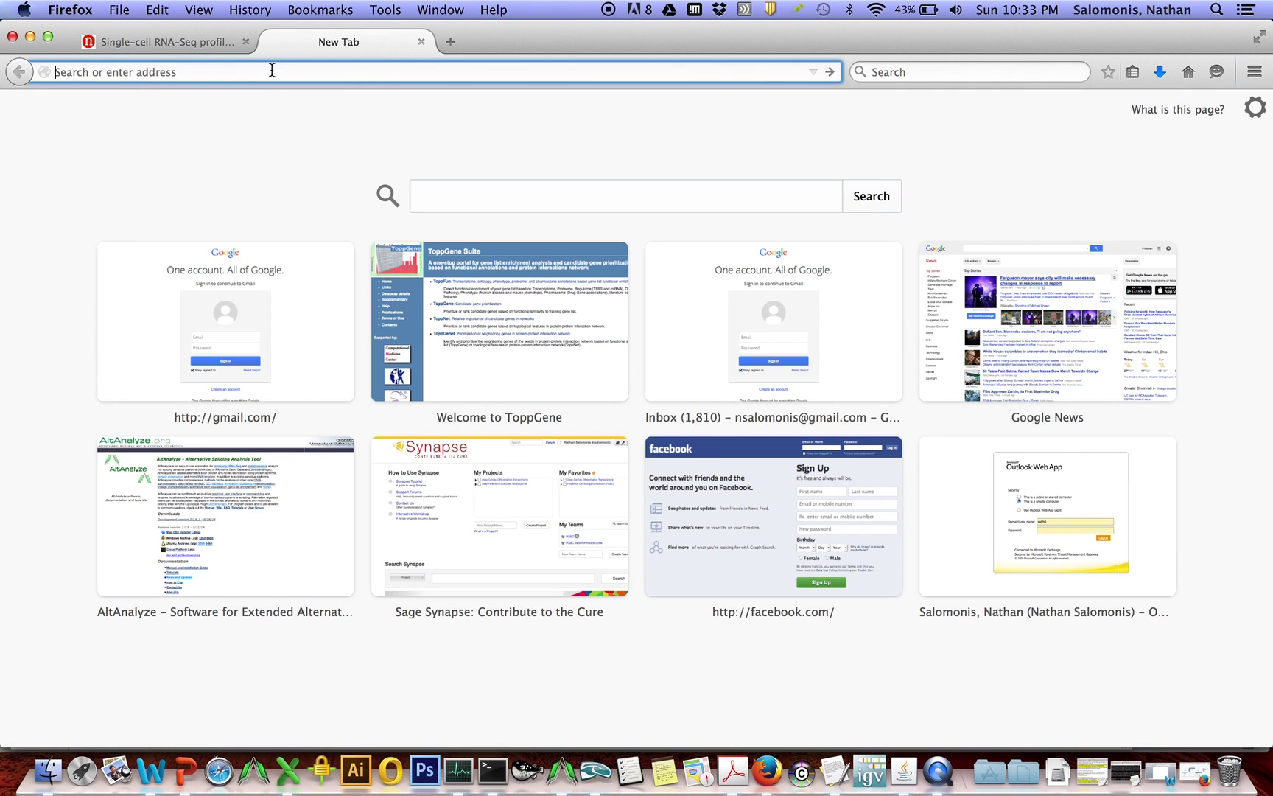
text(altanalyze.org/)
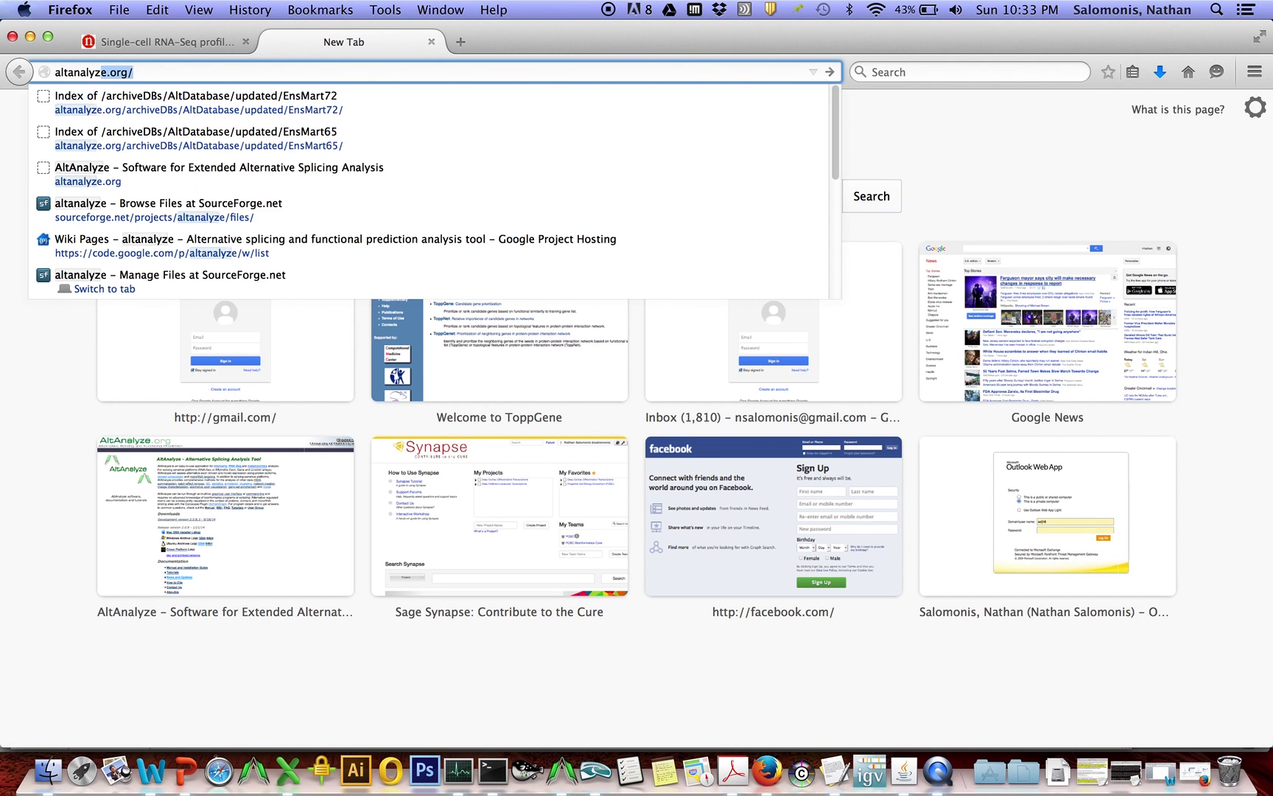
key(Return)
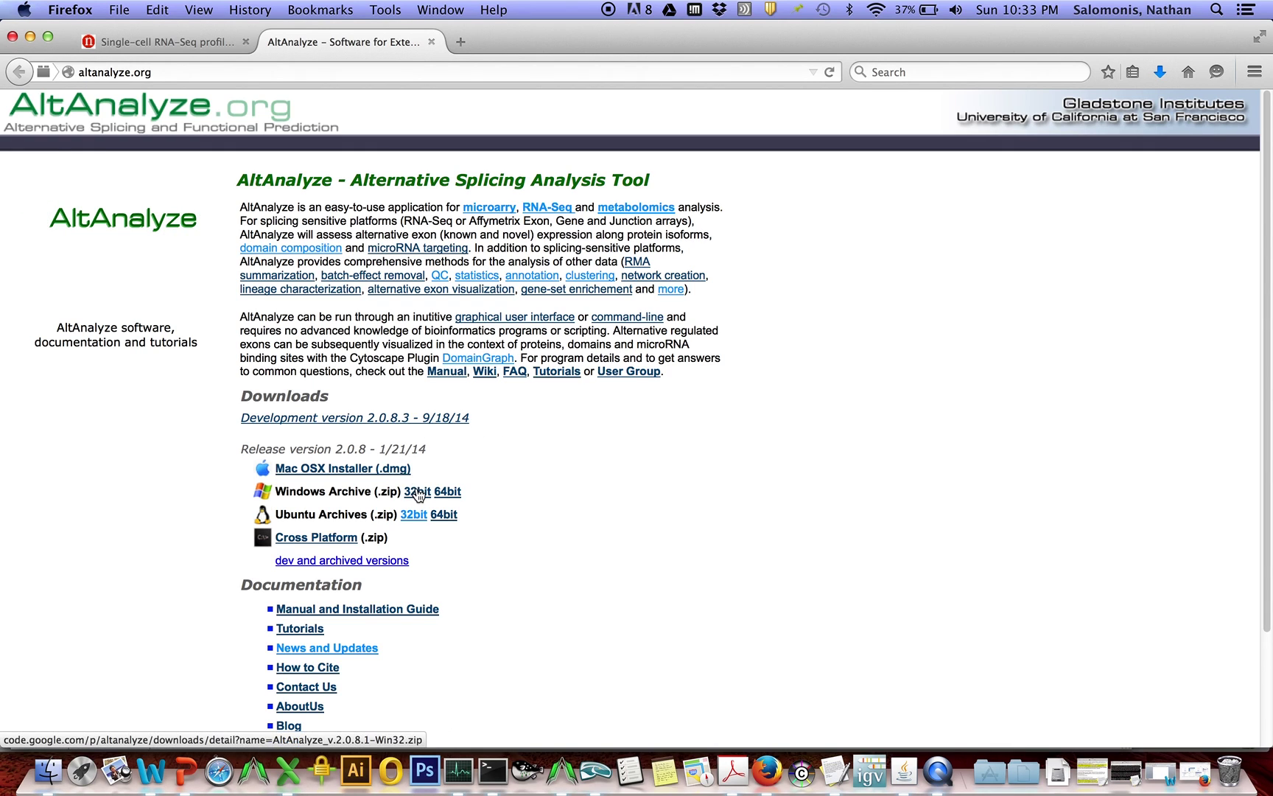
click(444, 421)
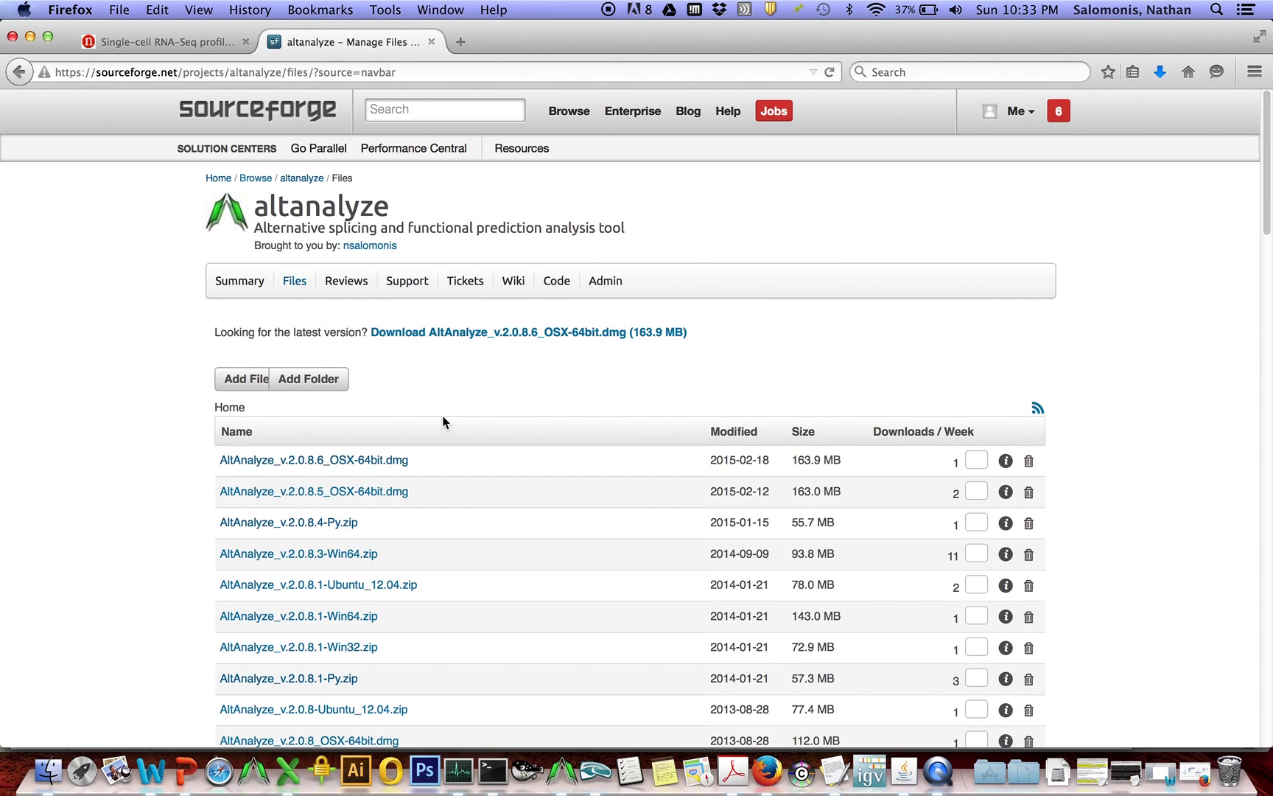
click(379, 463)
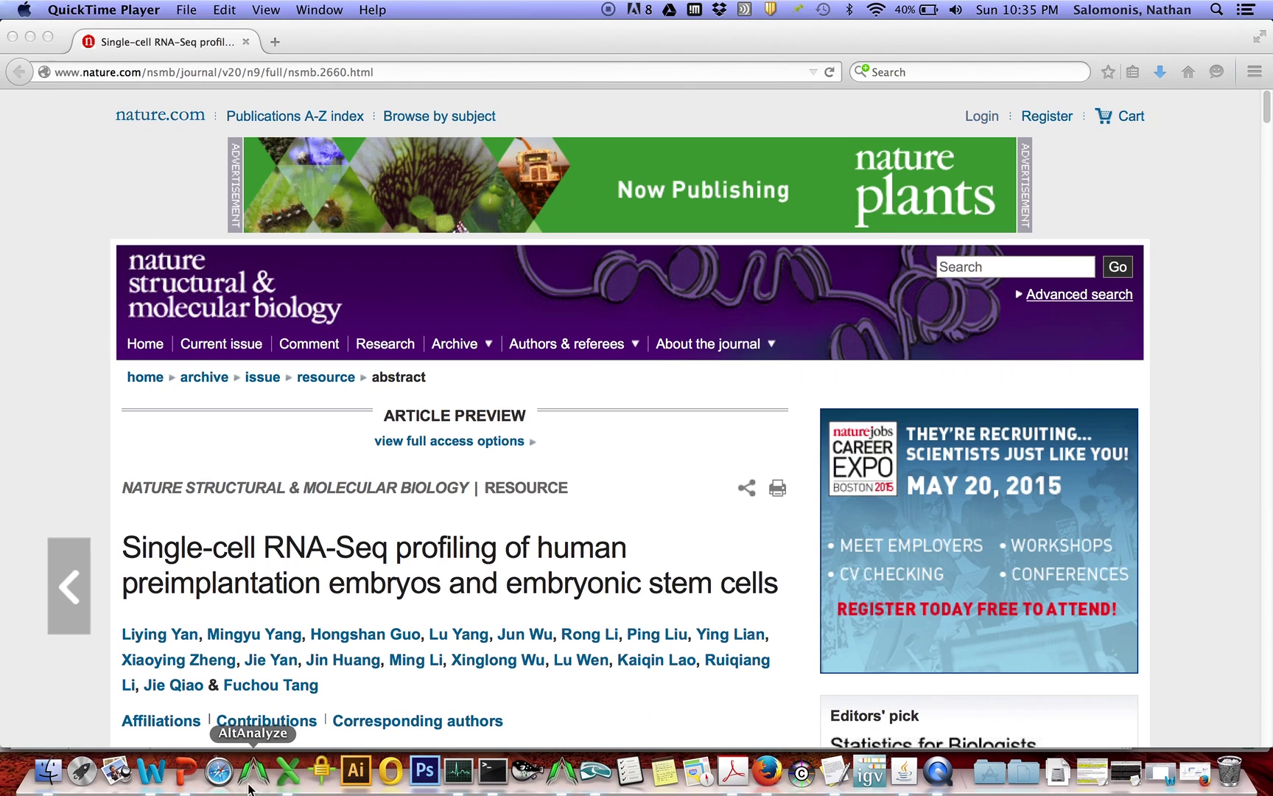
- Launch AltAnalyze, begin an analysis and choose Homo sapiens as the species database to download
click(249, 775)
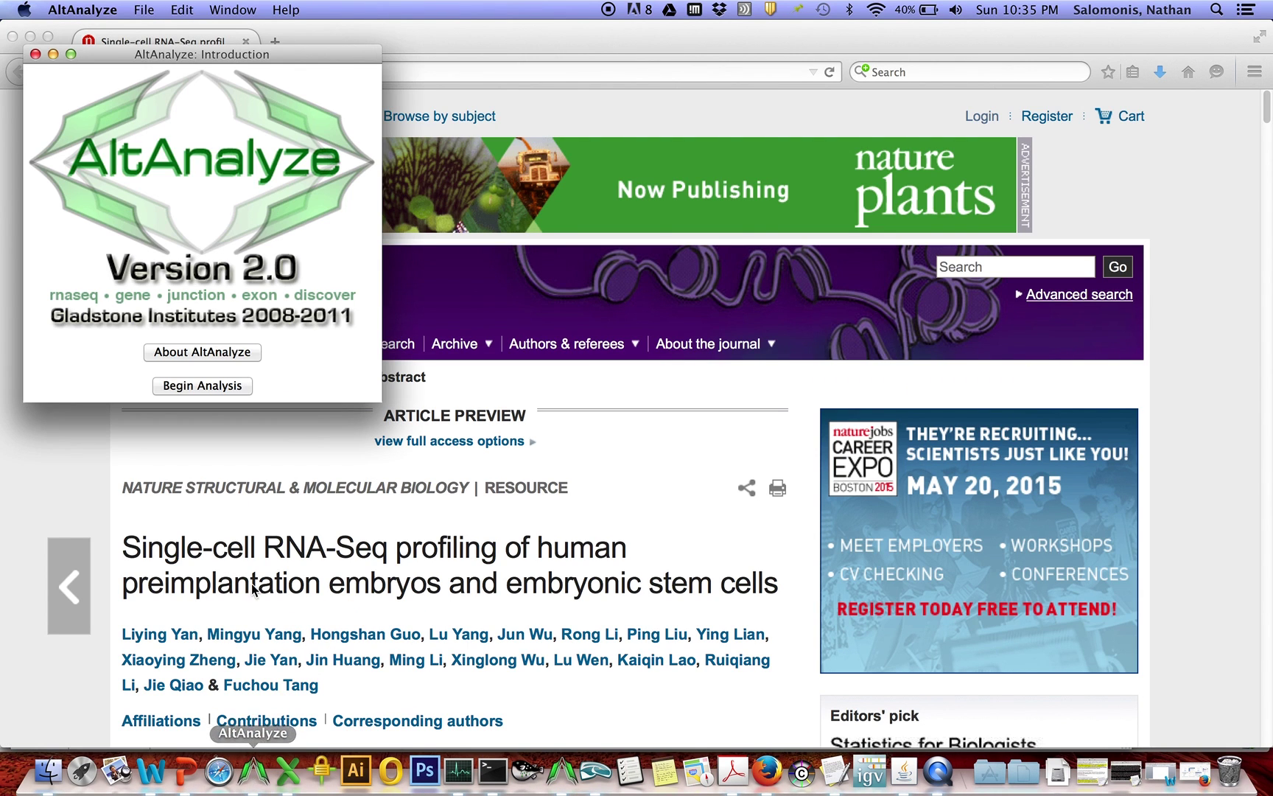
click(219, 387)
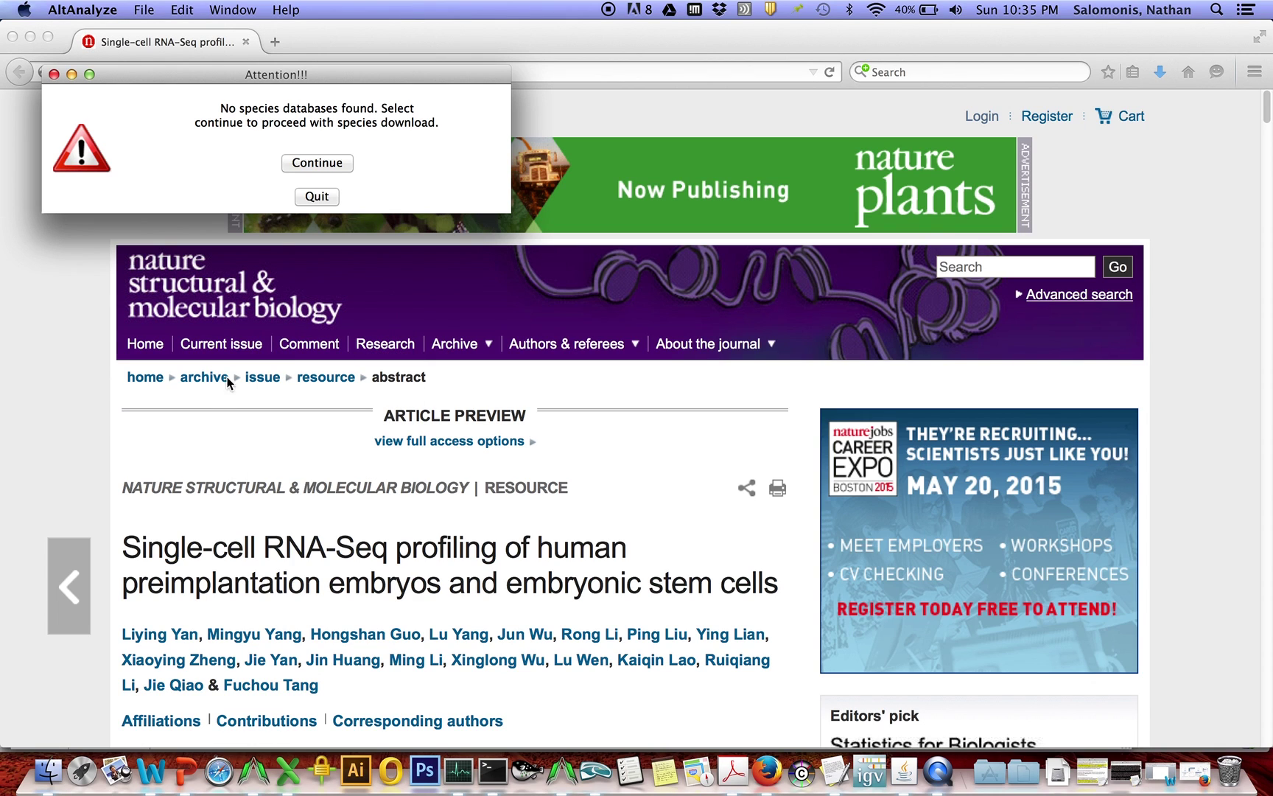
click(325, 170)
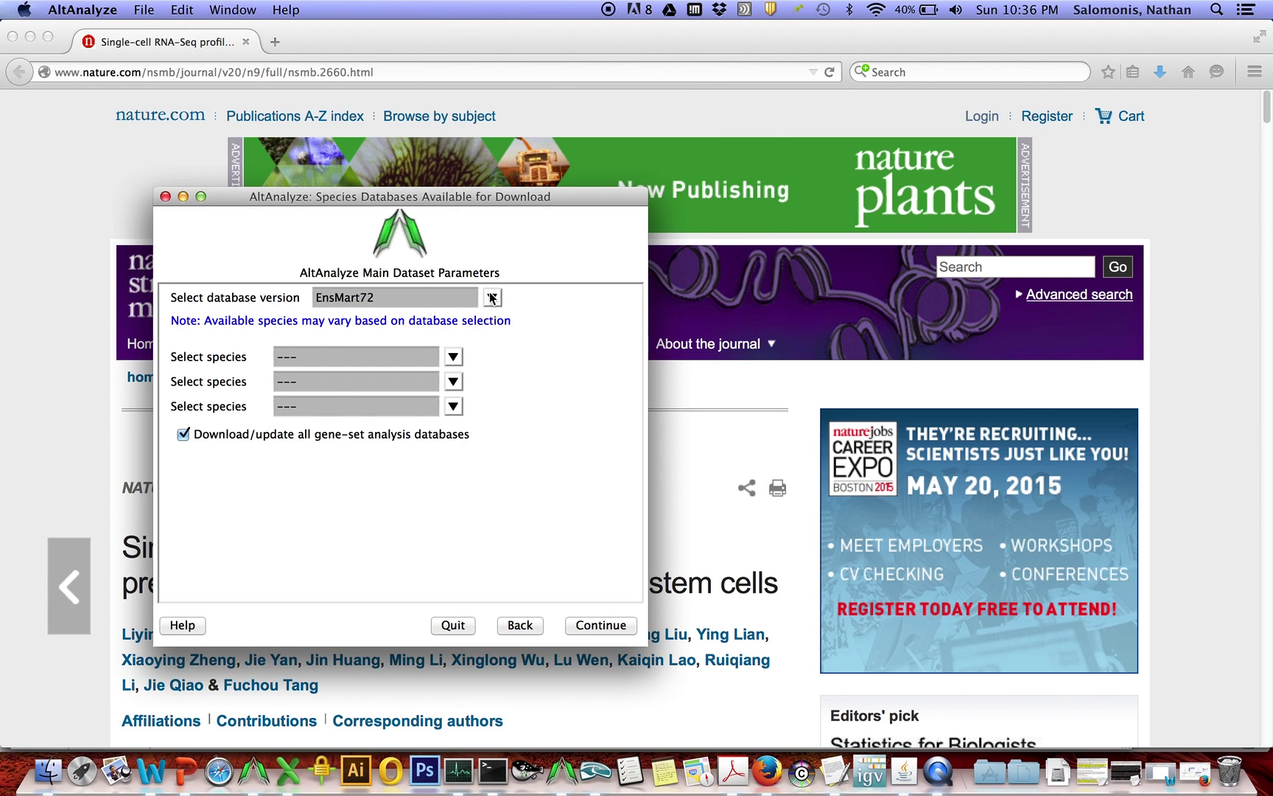
click(453, 357)
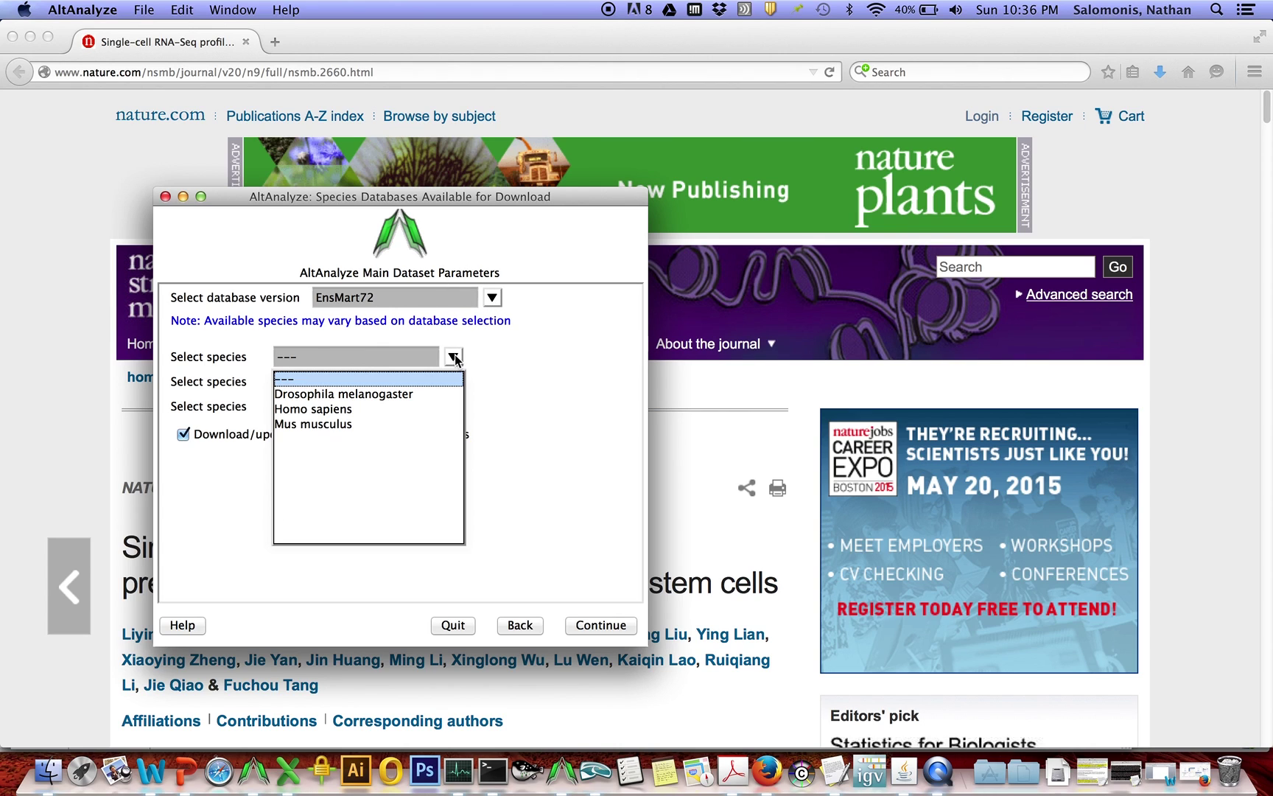
click(403, 409)
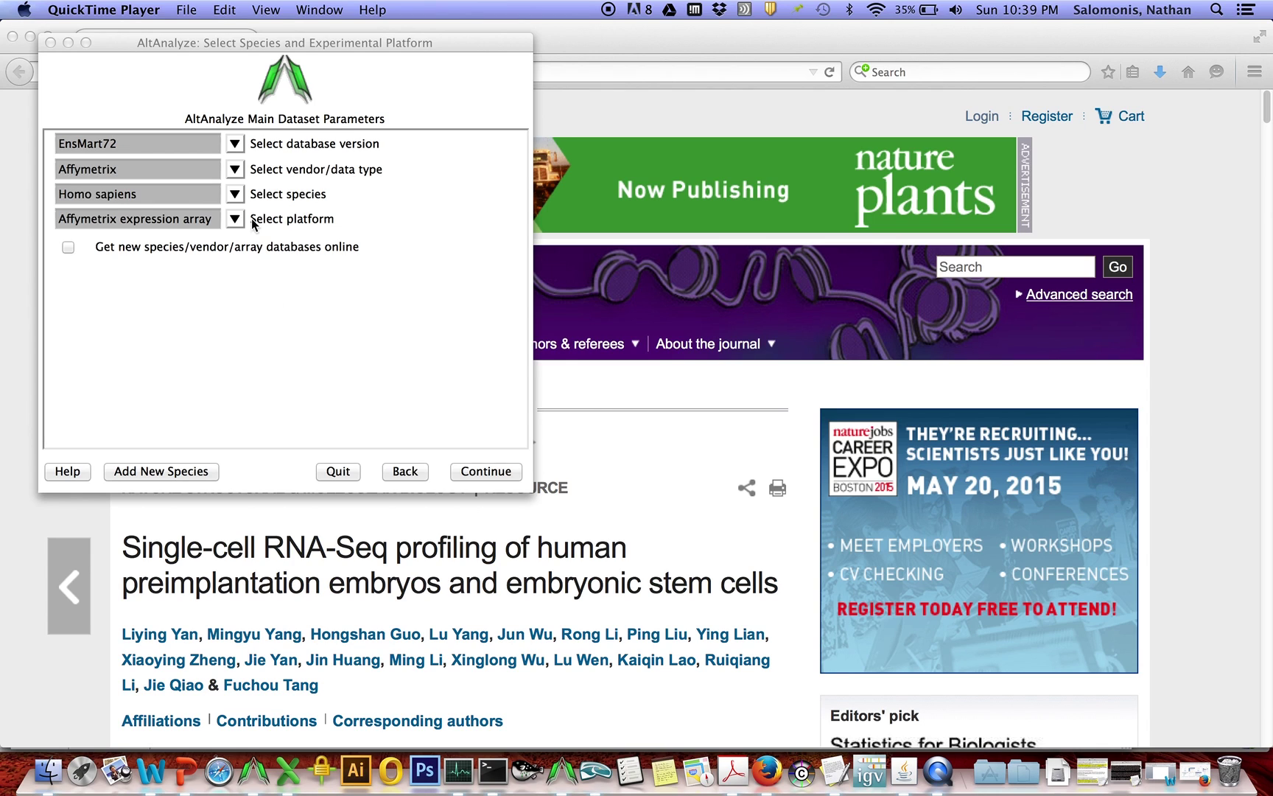
- Set the vendor/data type to Other ID and the platform to Symbol, and accept the species and platform settings
click(234, 170)
click(173, 268)
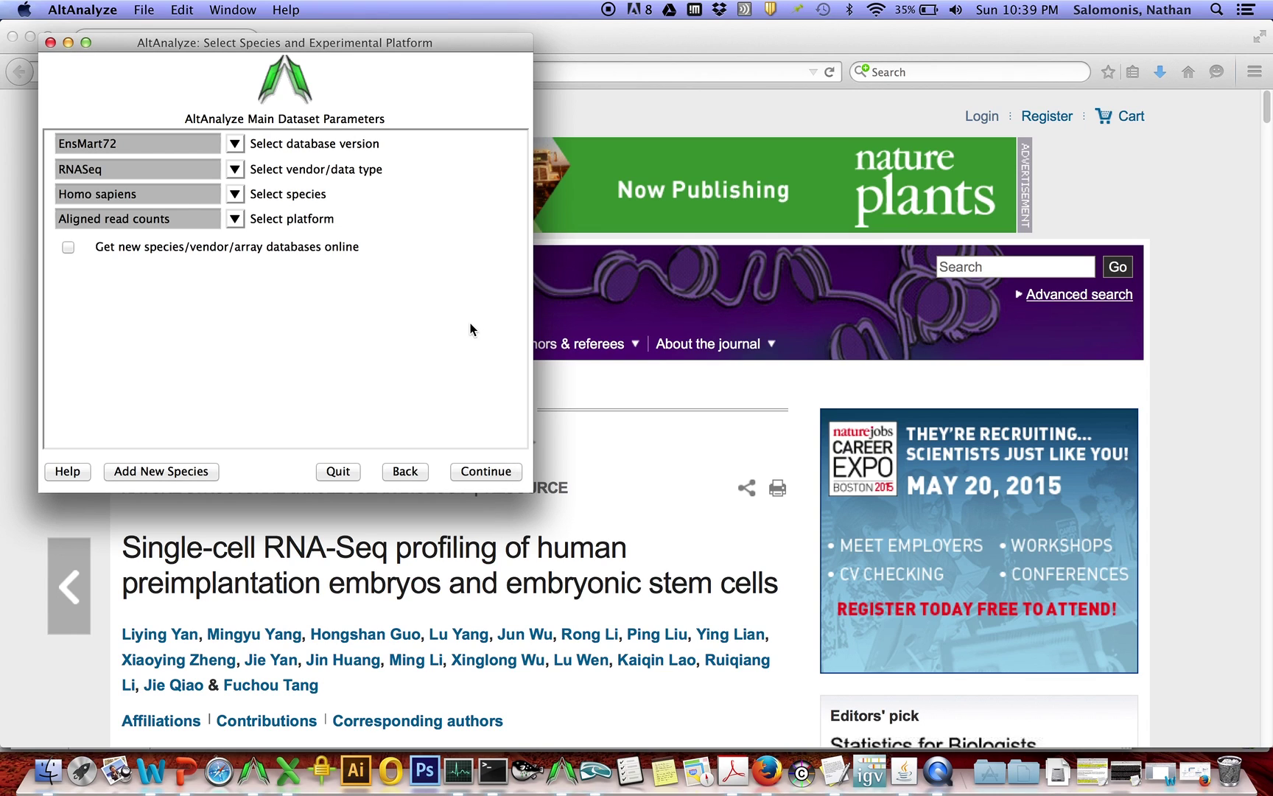
click(235, 171)
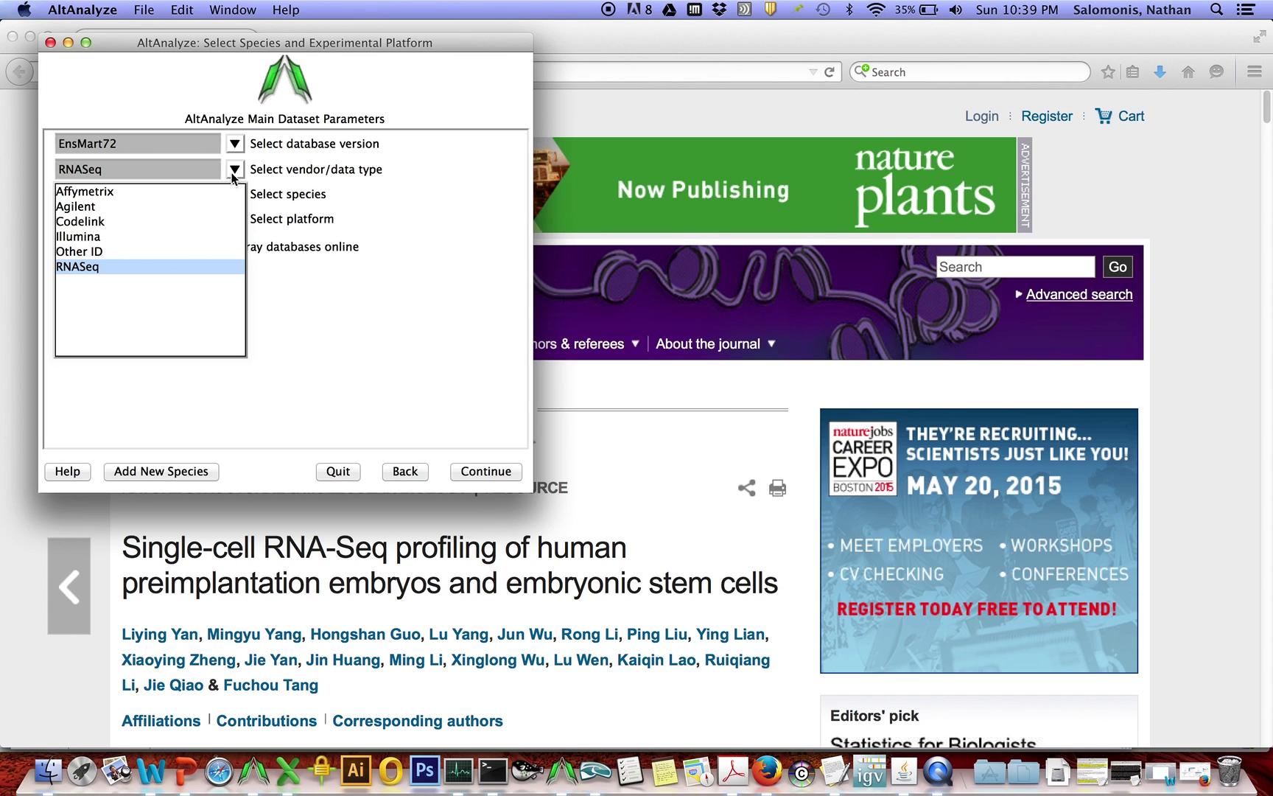
click(181, 250)
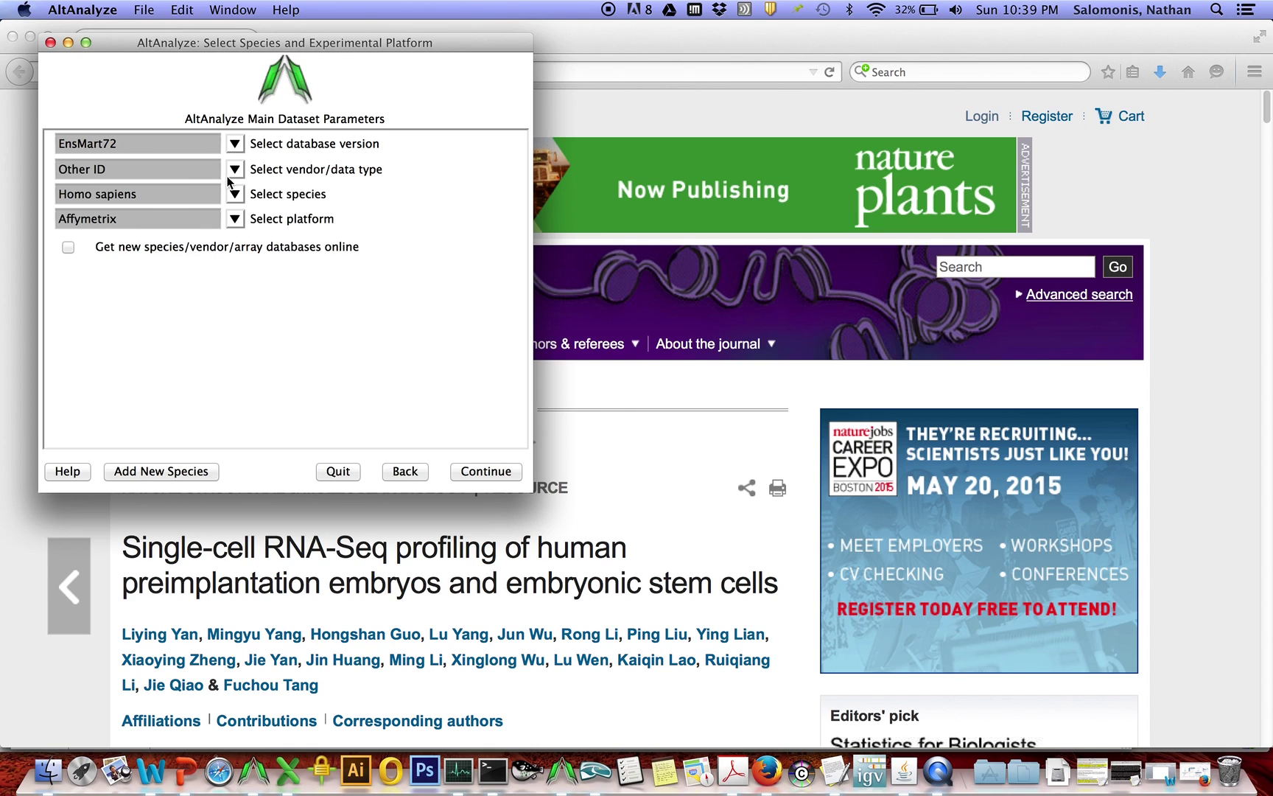
click(236, 220)
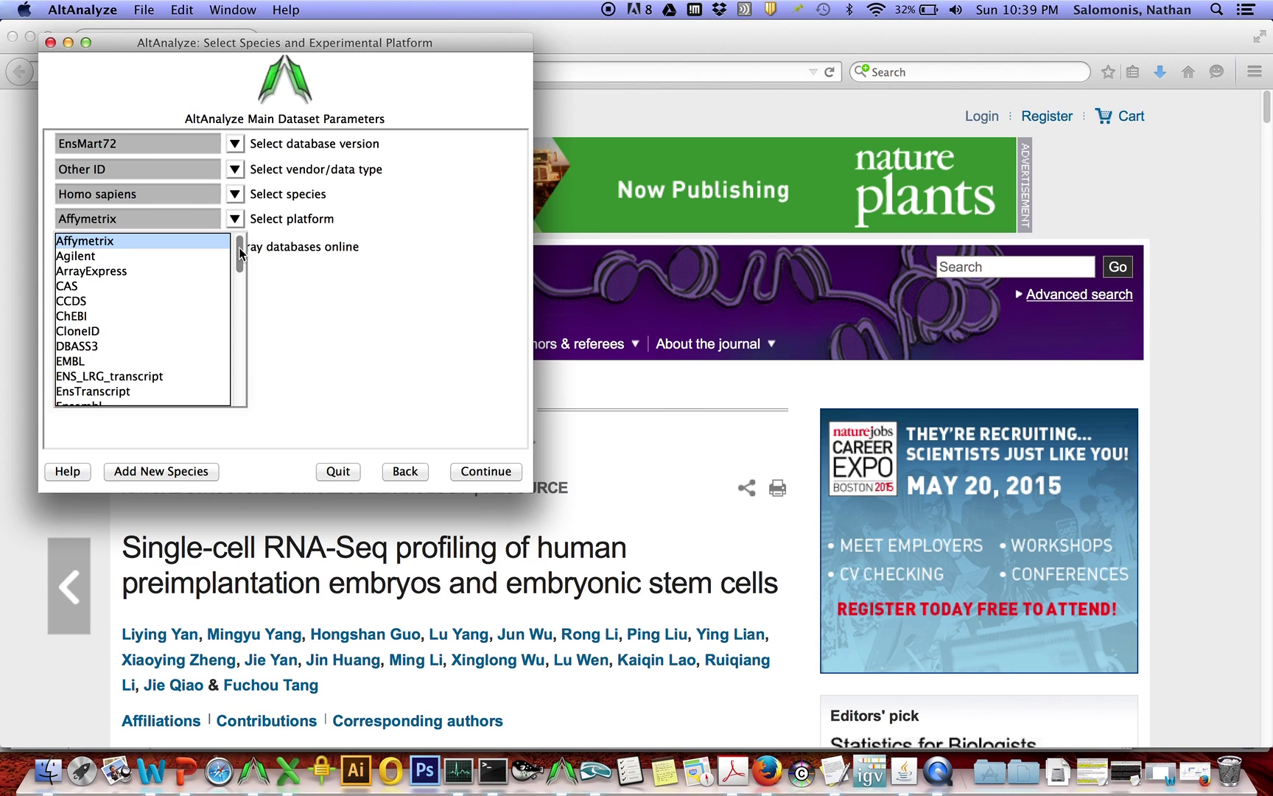
drag(240, 246, 233, 347)
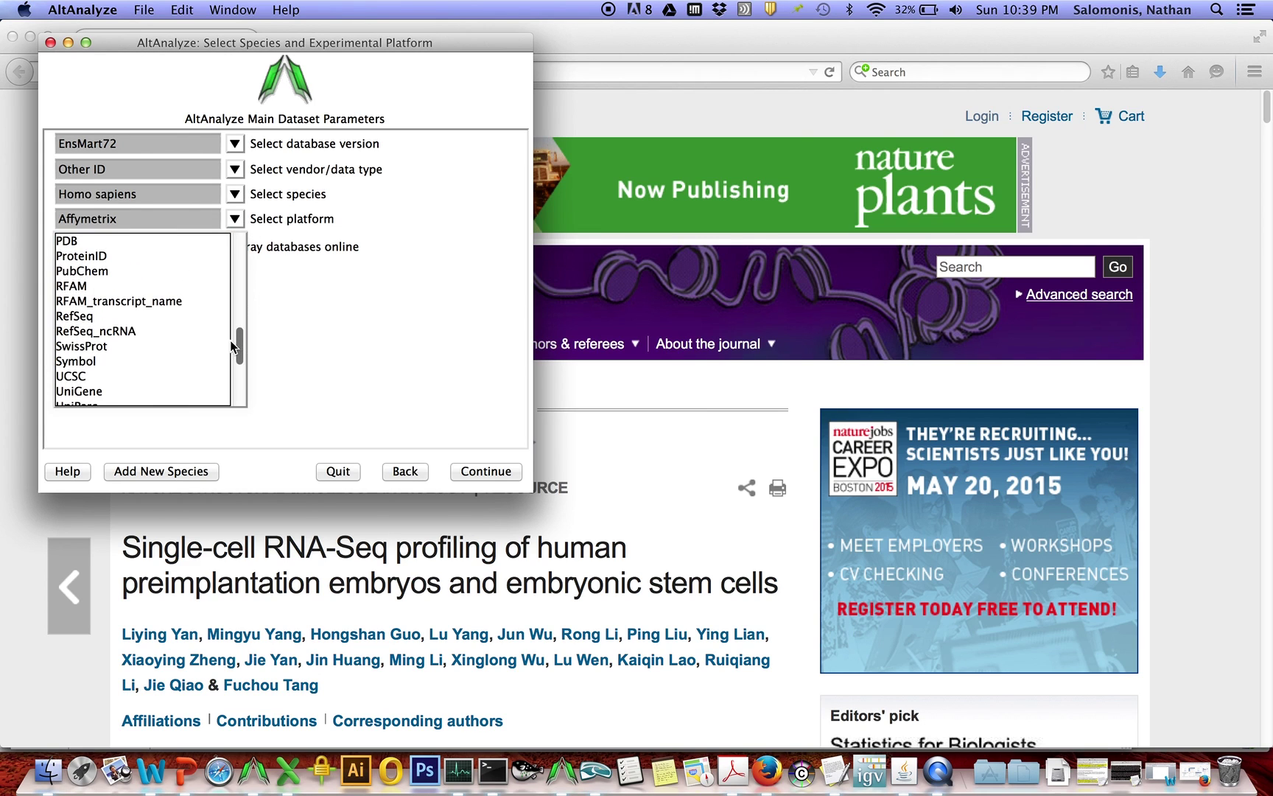
click(137, 361)
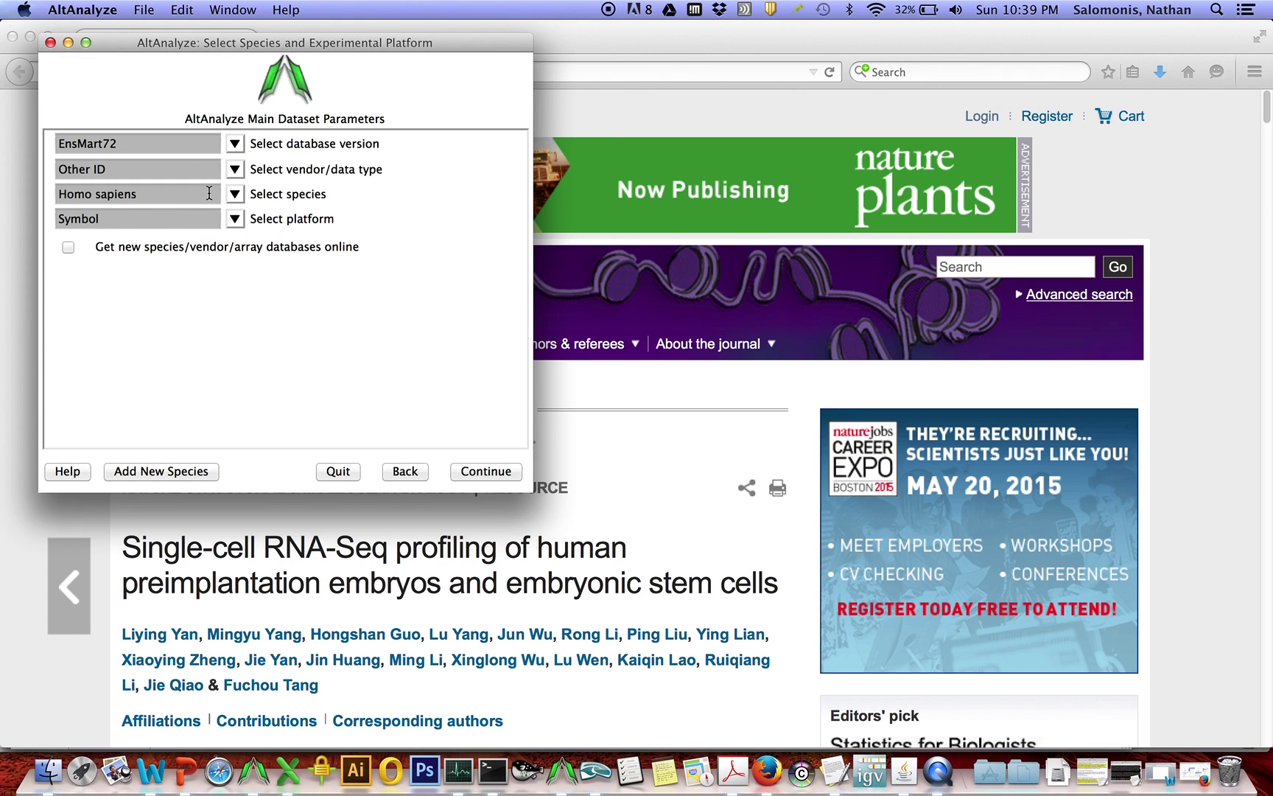
click(497, 476)
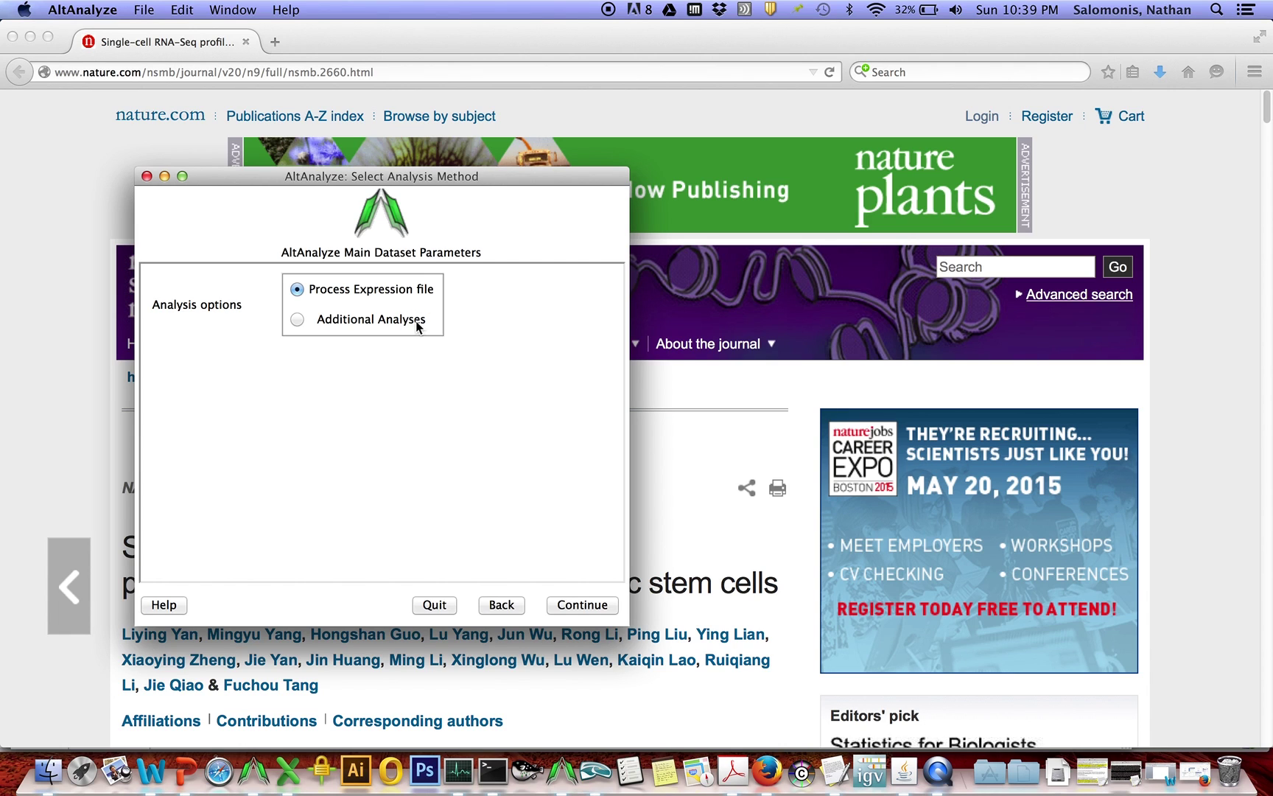
- Process an expression file, using exp.Embryo.txt from ExpressionInput as input and the SingleCellEmbryo folder as the output directory
click(574, 614)
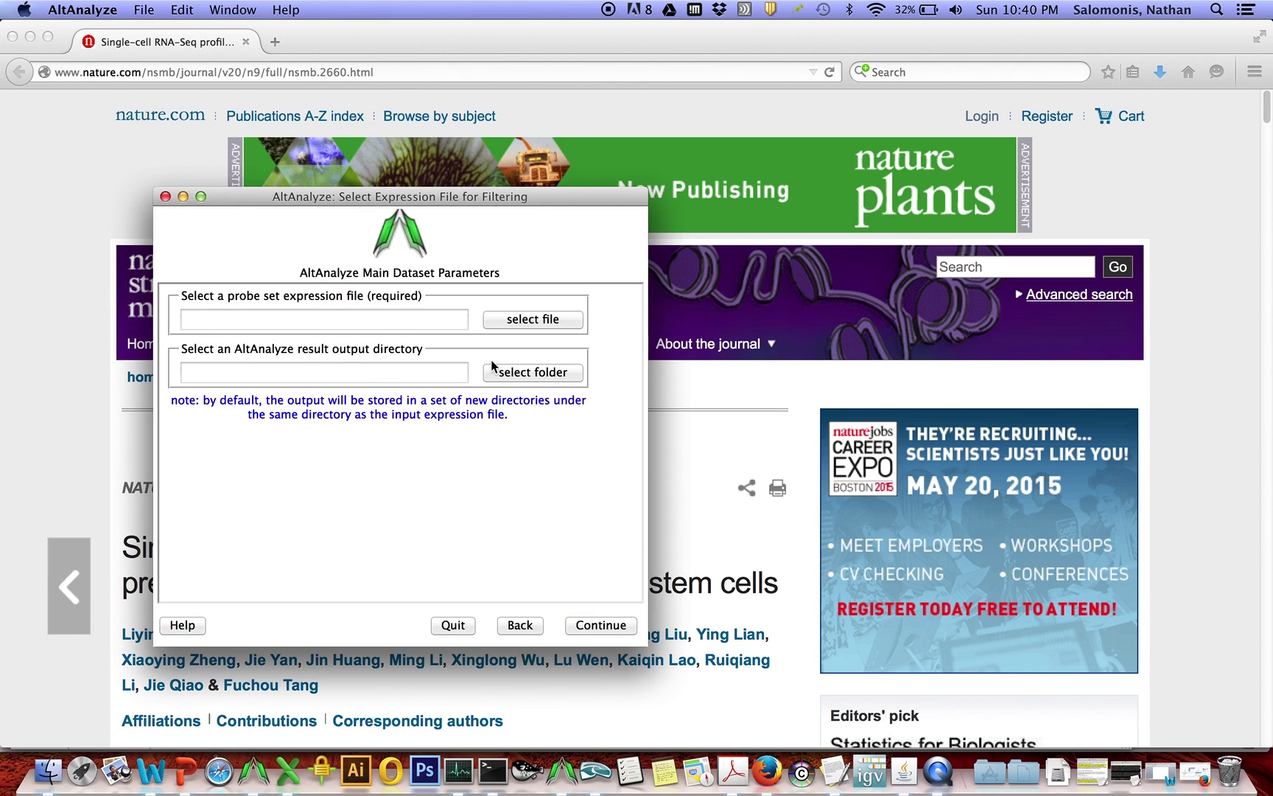
click(511, 320)
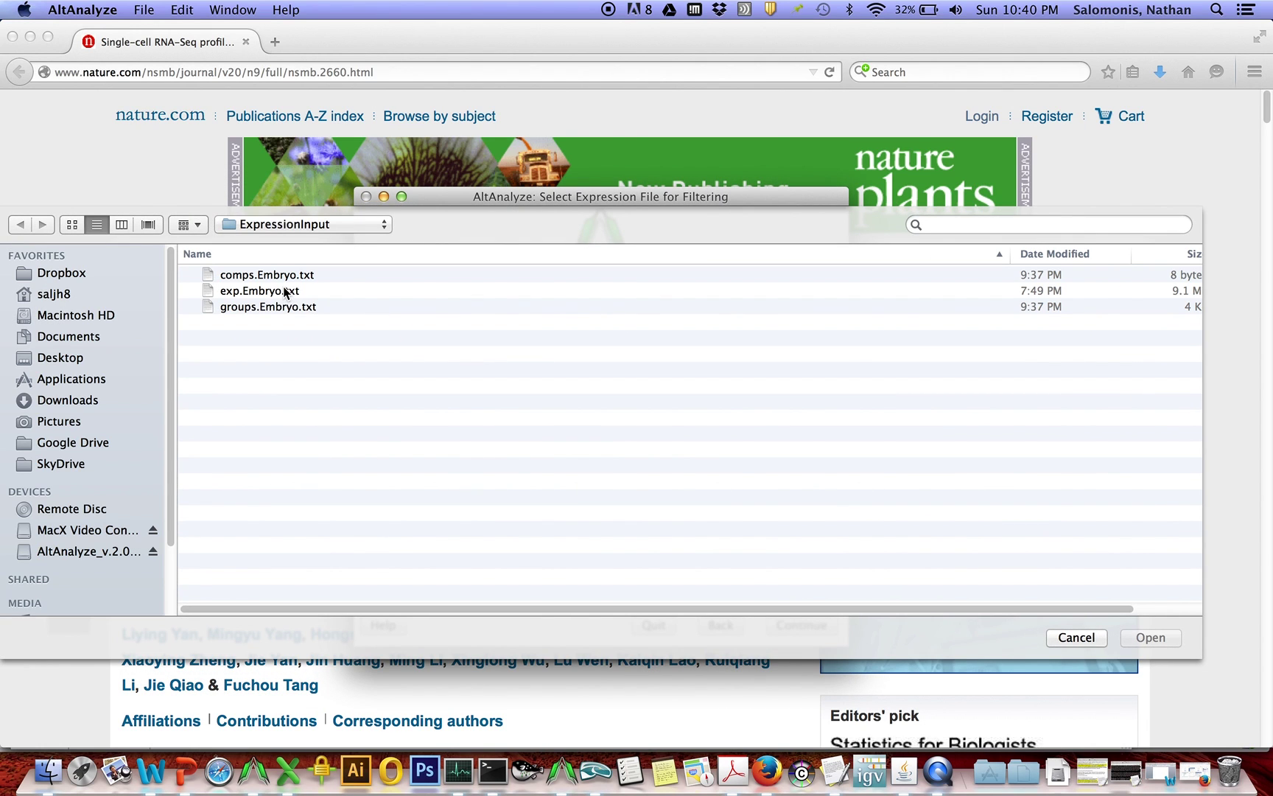
click(275, 290)
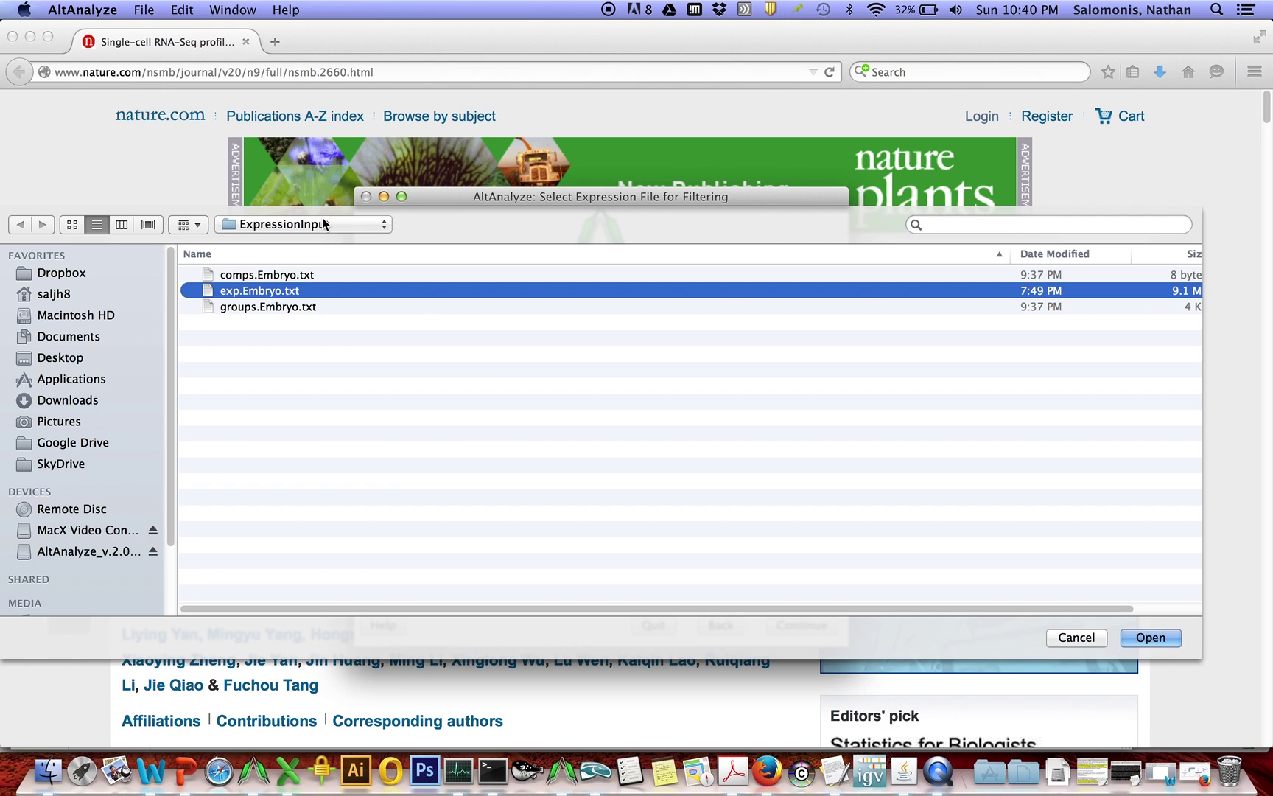
double_click(298, 292)
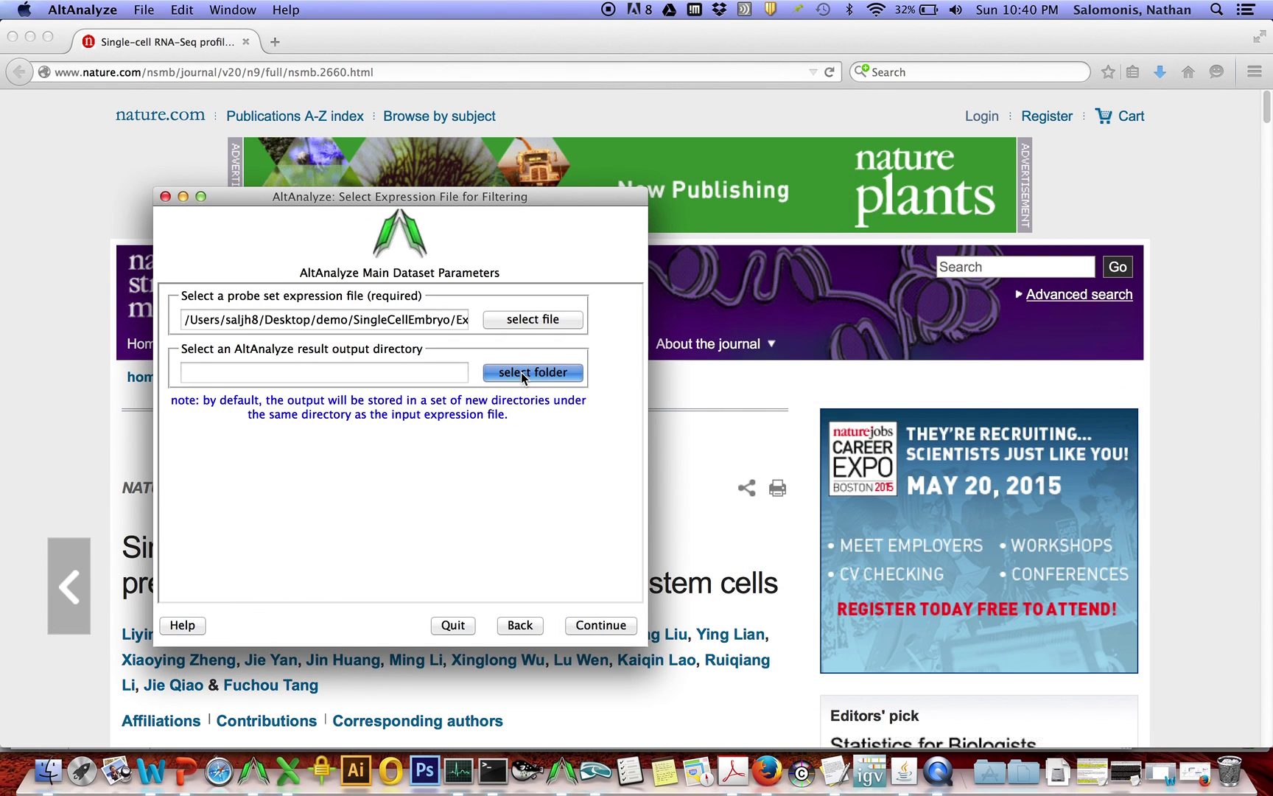
click(521, 372)
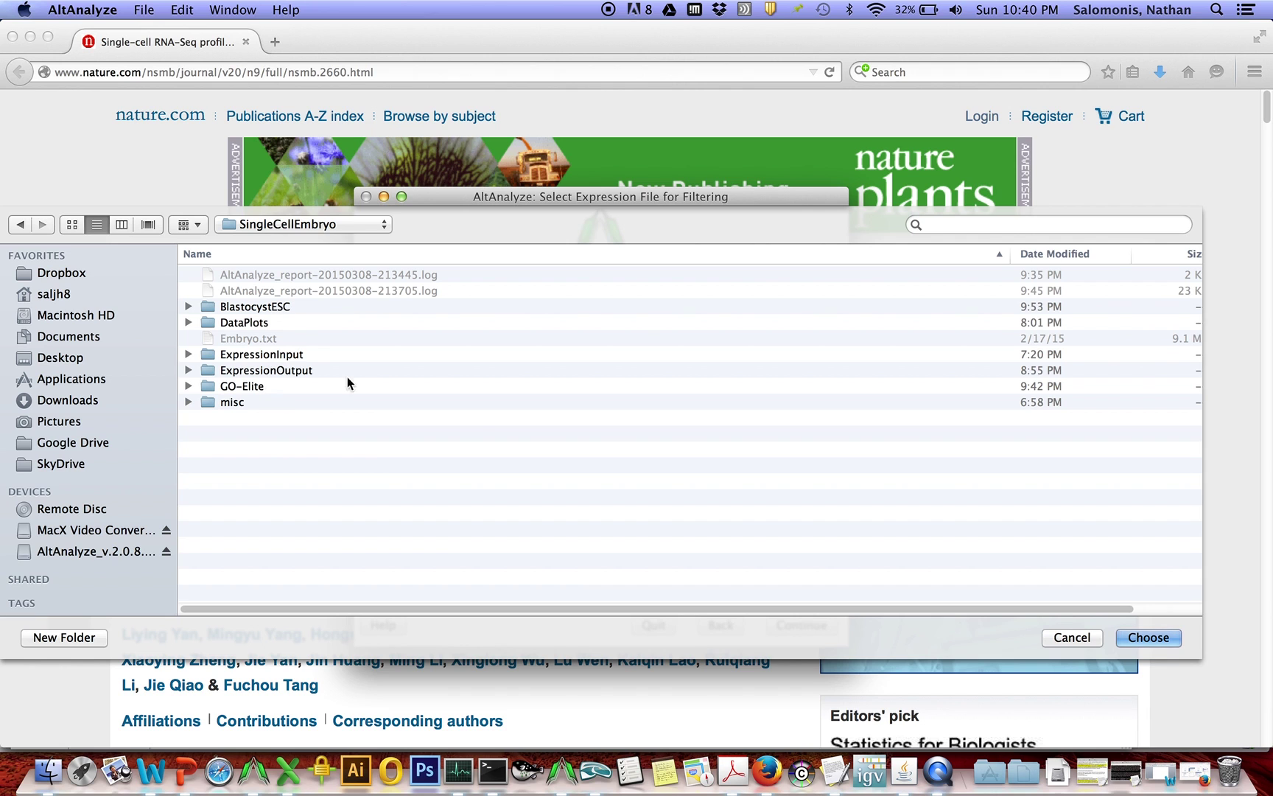
click(1147, 638)
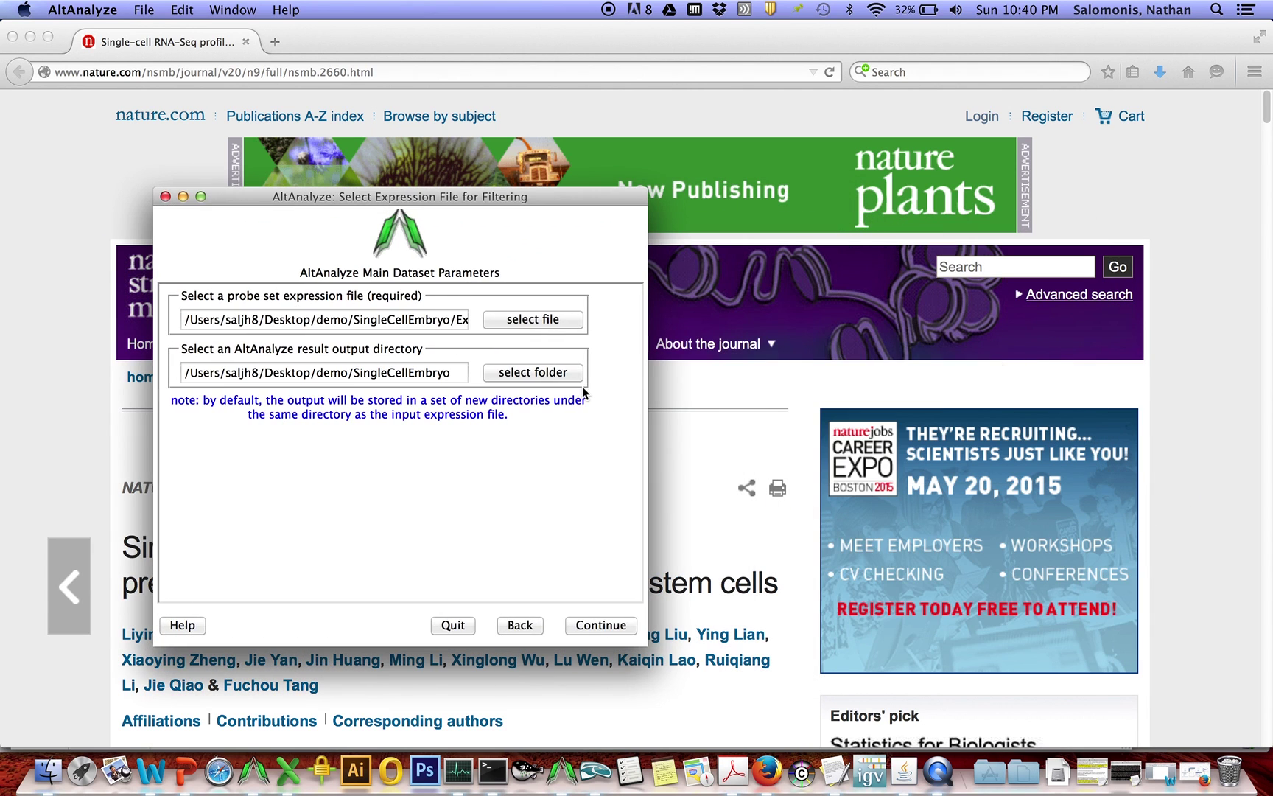
click(604, 626)
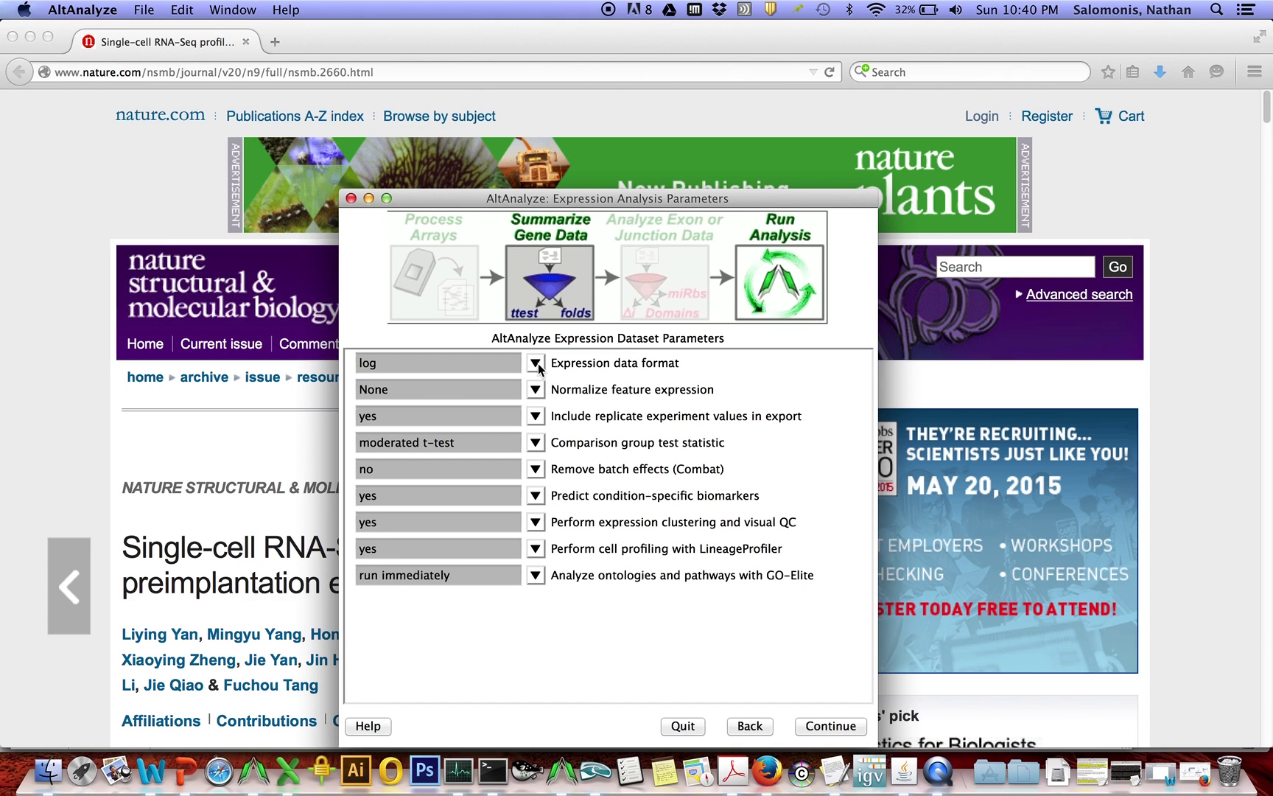
- Set the expression data format to non-log and accept the expression analysis parameters
click(536, 363)
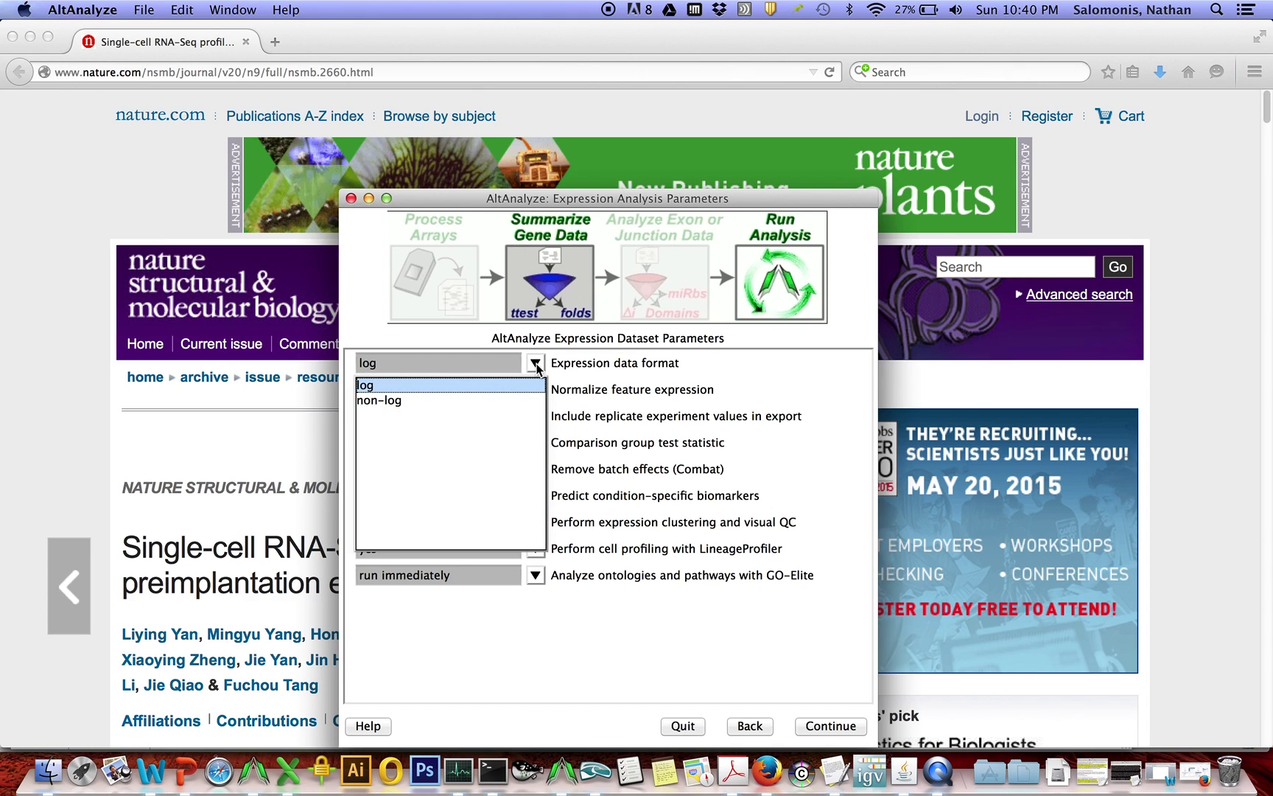
click(493, 402)
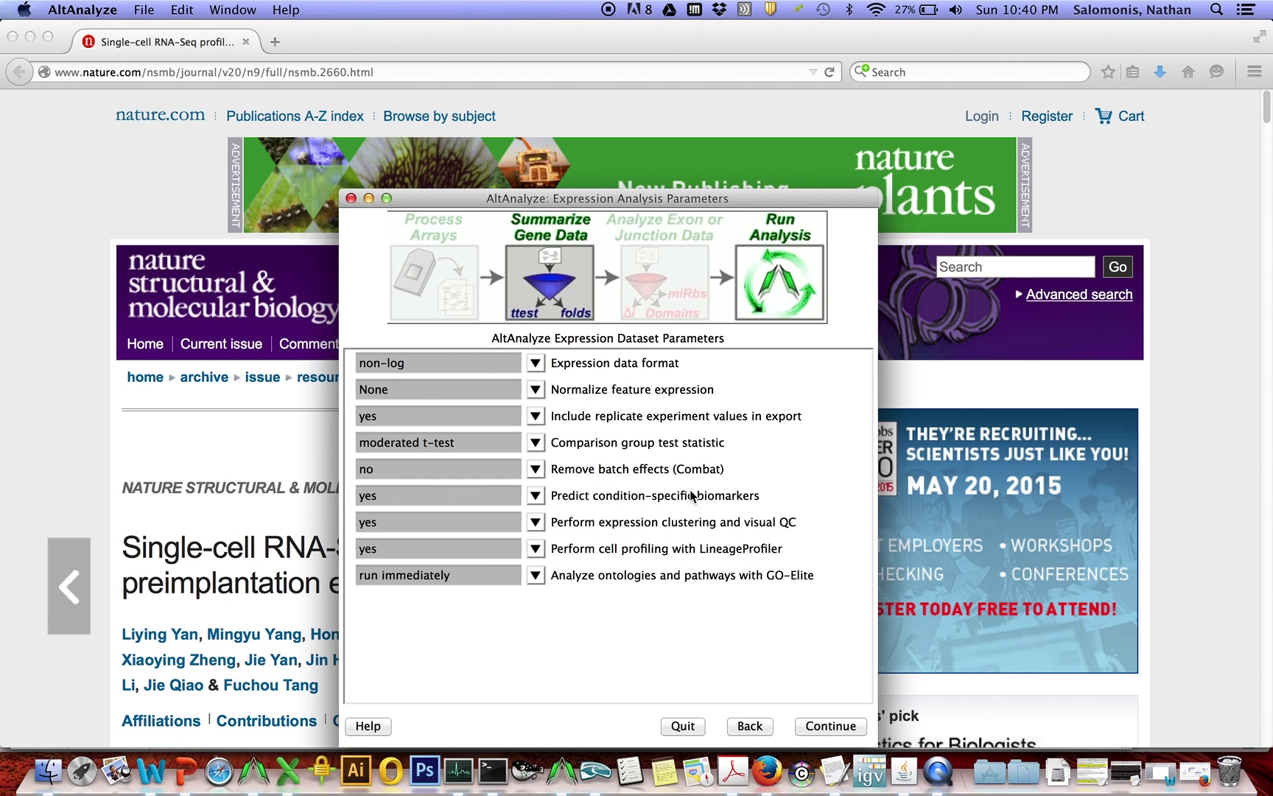
click(831, 726)
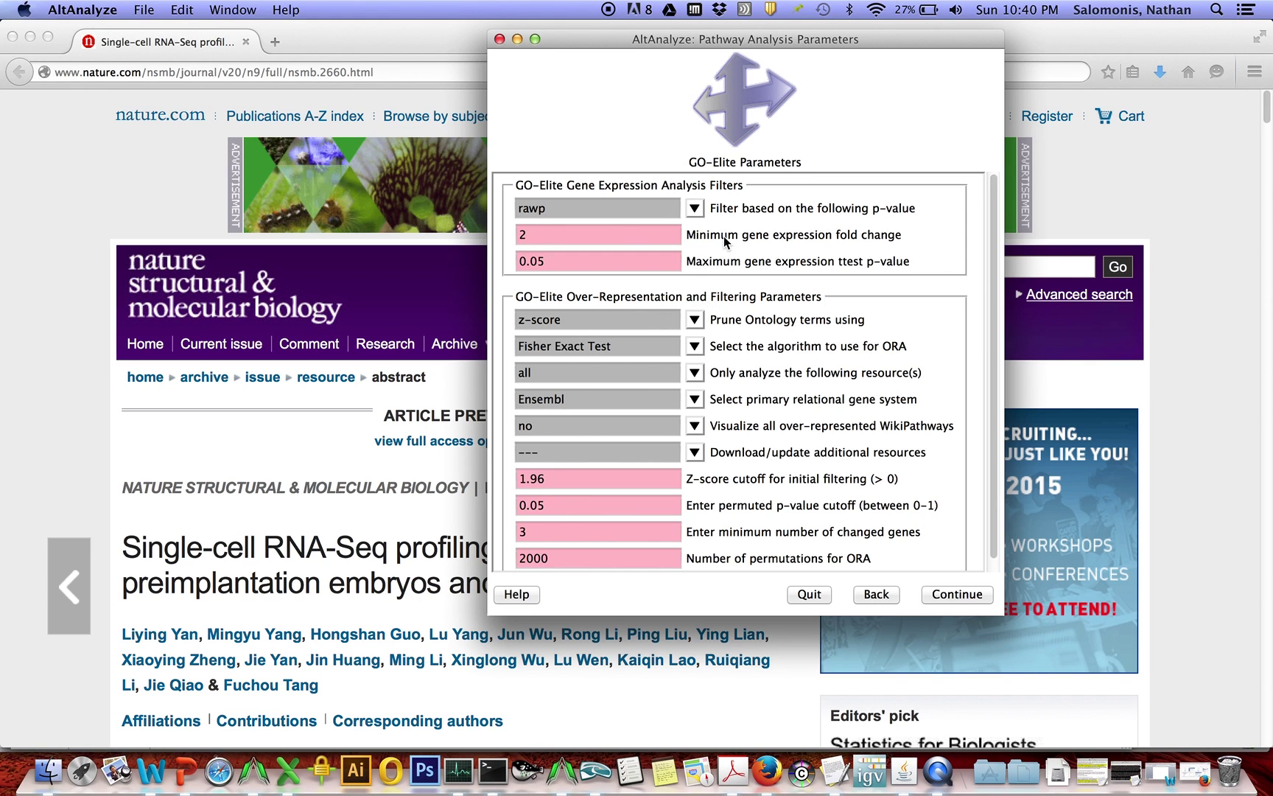
- Set the GO-Elite p-value filter to adjp, keep all resources for analysis, and accept the pathway parameters
click(694, 208)
click(661, 244)
click(695, 373)
mouse_move(697, 398)
mouse_down()
mouse_move(697, 501)
mouse_move(700, 397)
mouse_up()
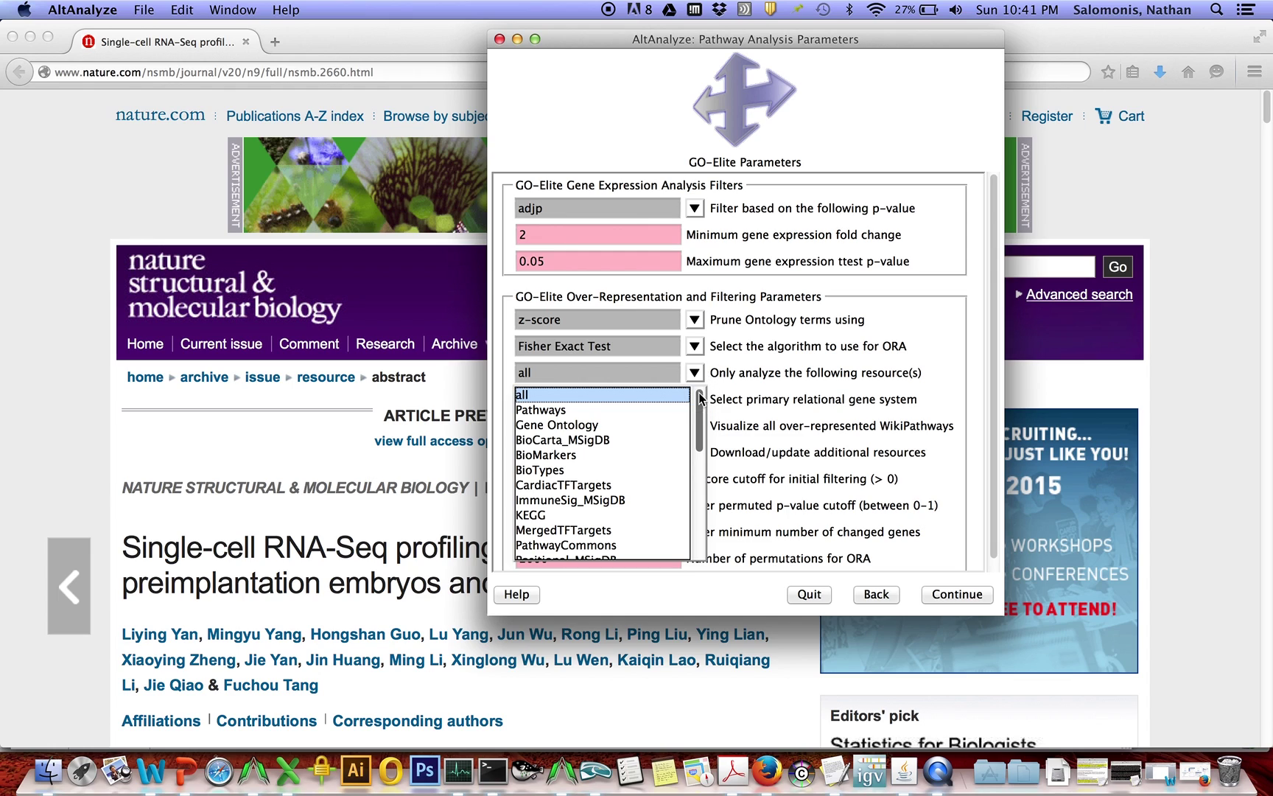
click(739, 392)
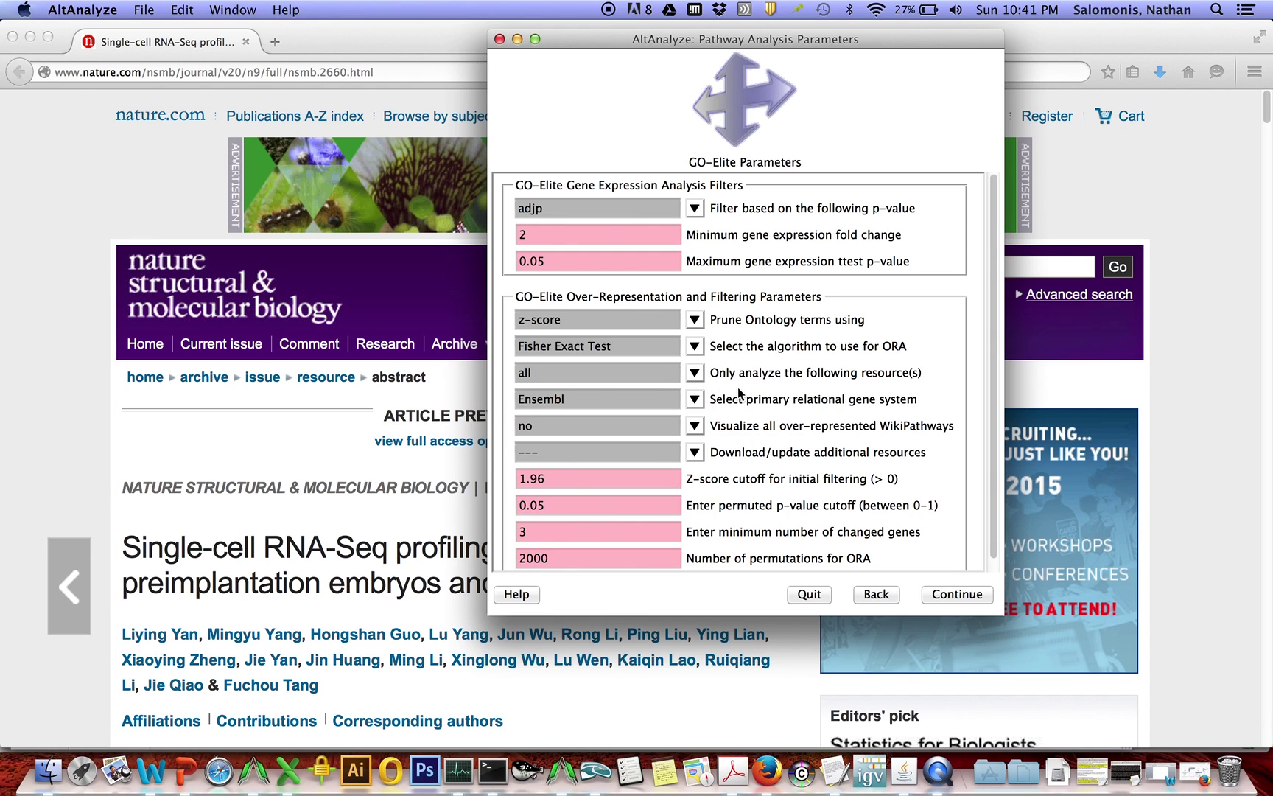
click(693, 428)
click(672, 444)
click(951, 594)
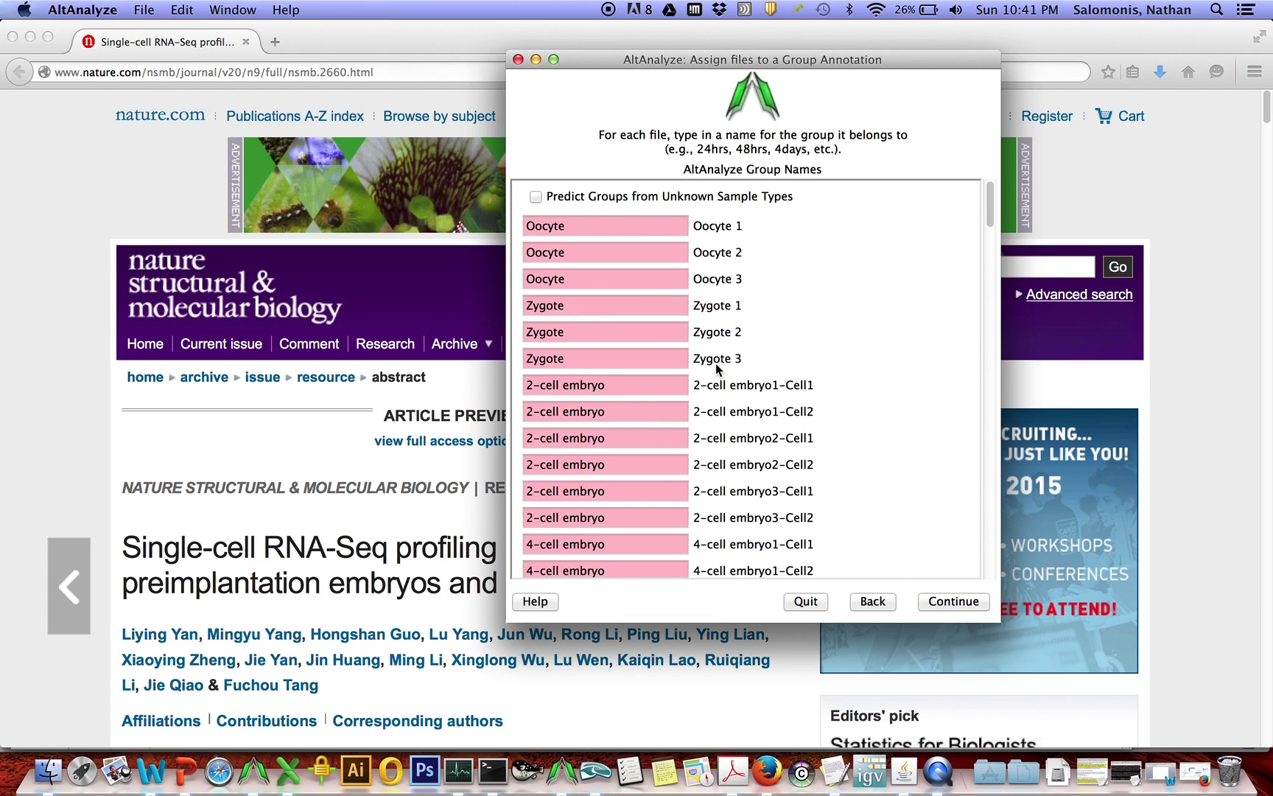
- Accept the sample groups and run the analysis with Late blastocyst against the 8-cell embryo baseline as comparison 1
click(932, 603)
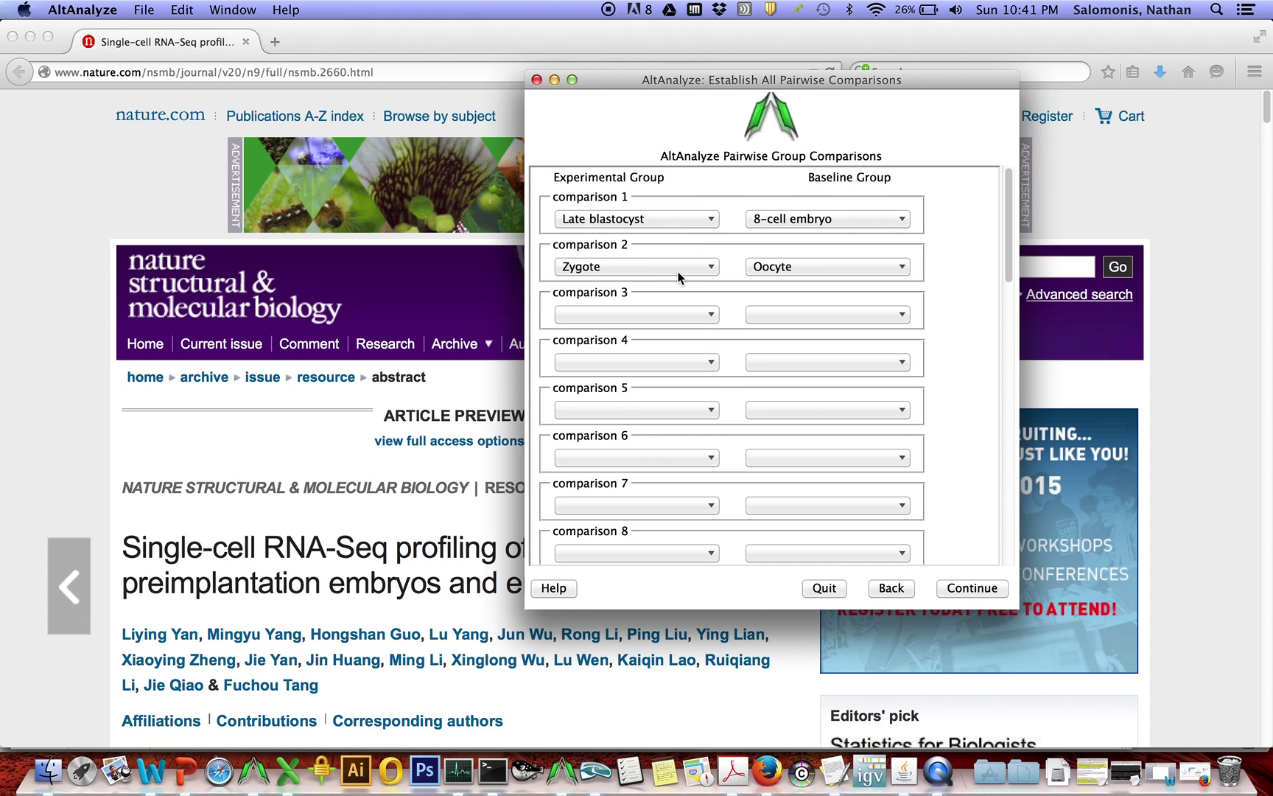
click(648, 218)
click(648, 217)
click(810, 224)
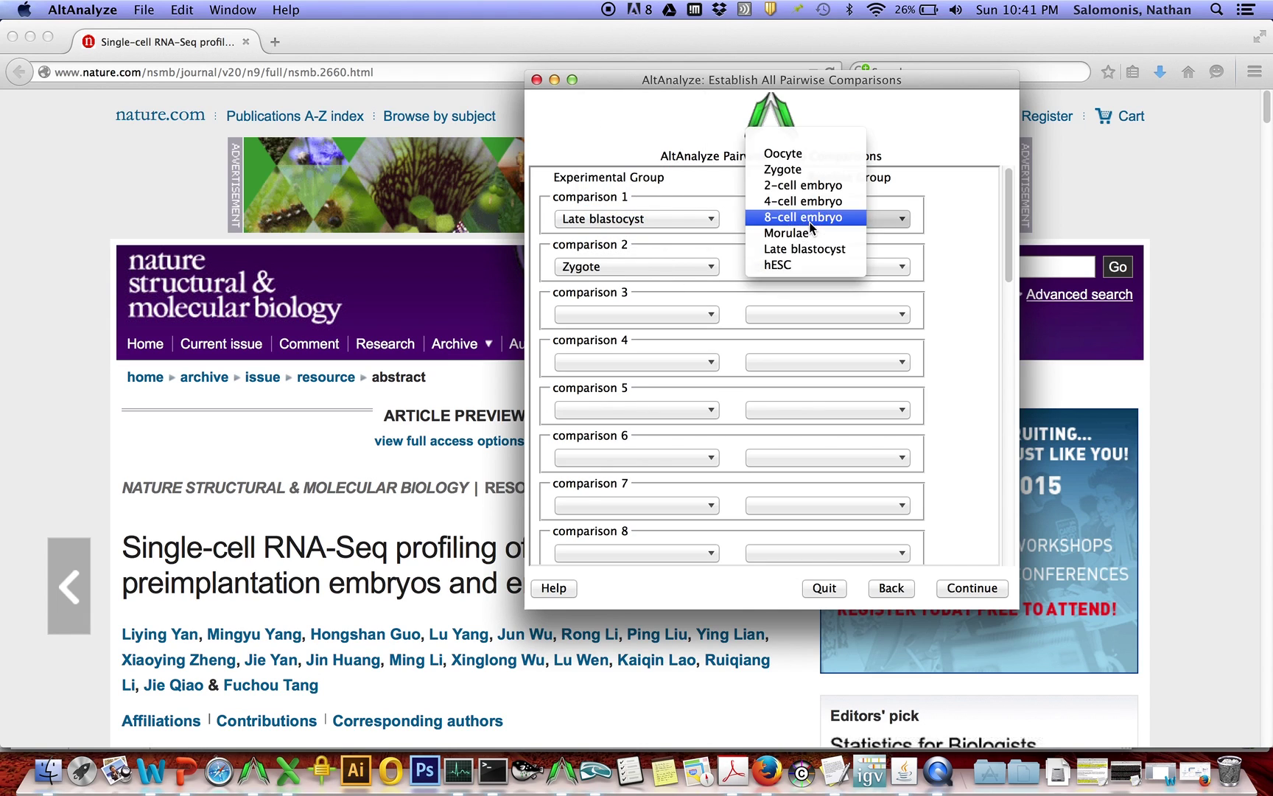
click(804, 218)
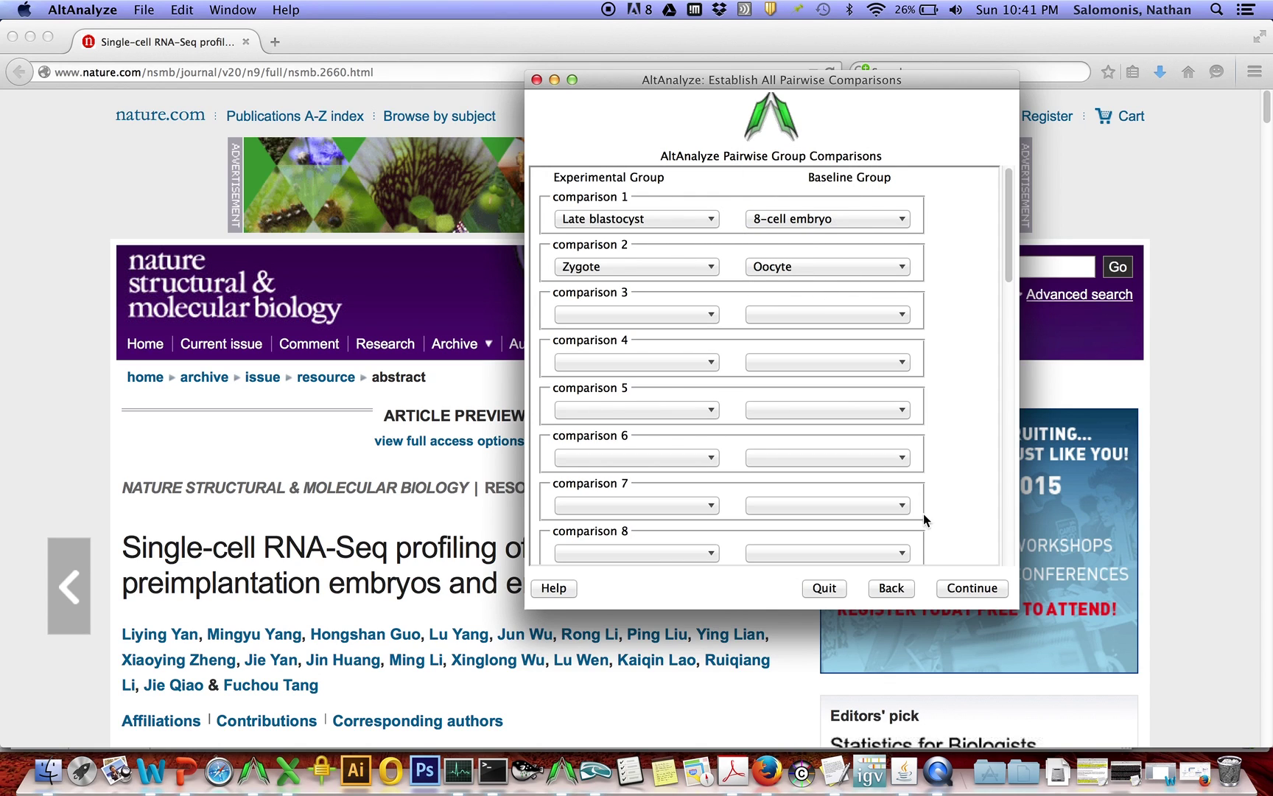
click(969, 588)
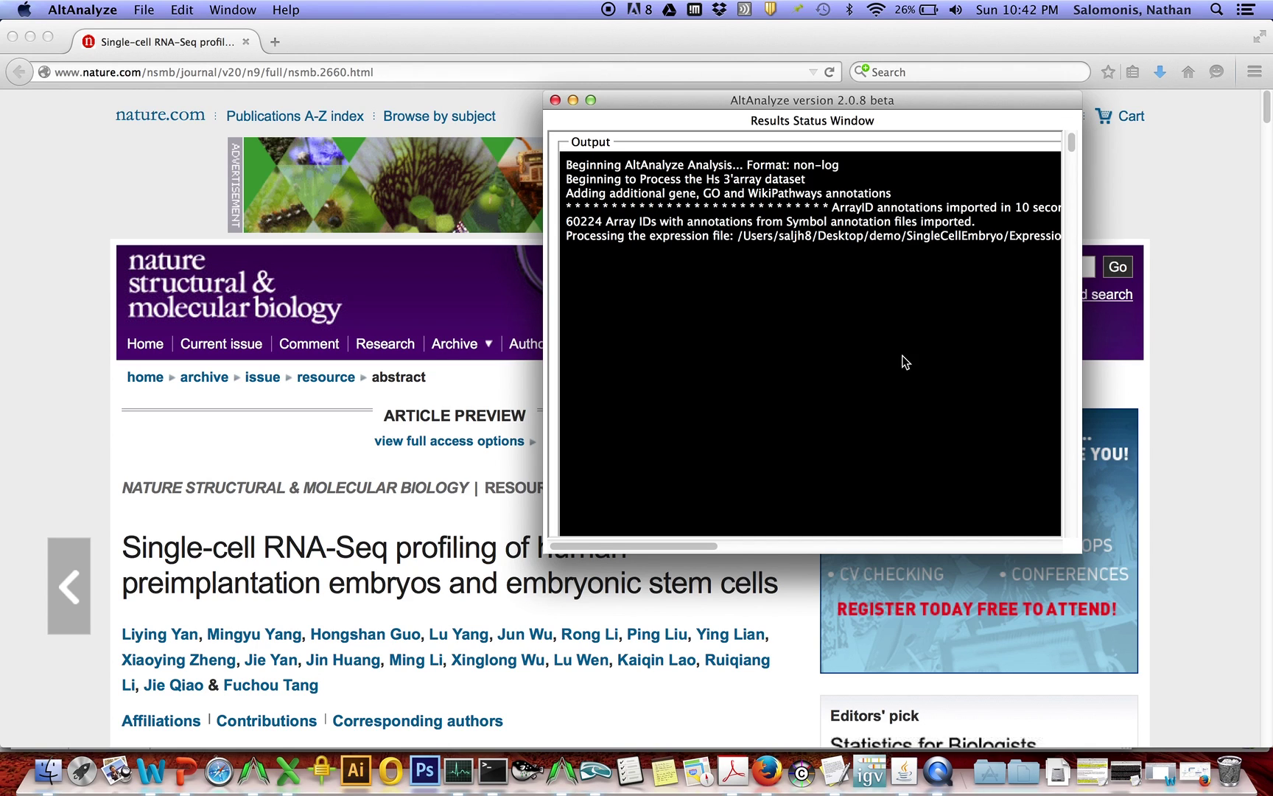
right_click(940, 772)
click(977, 567)
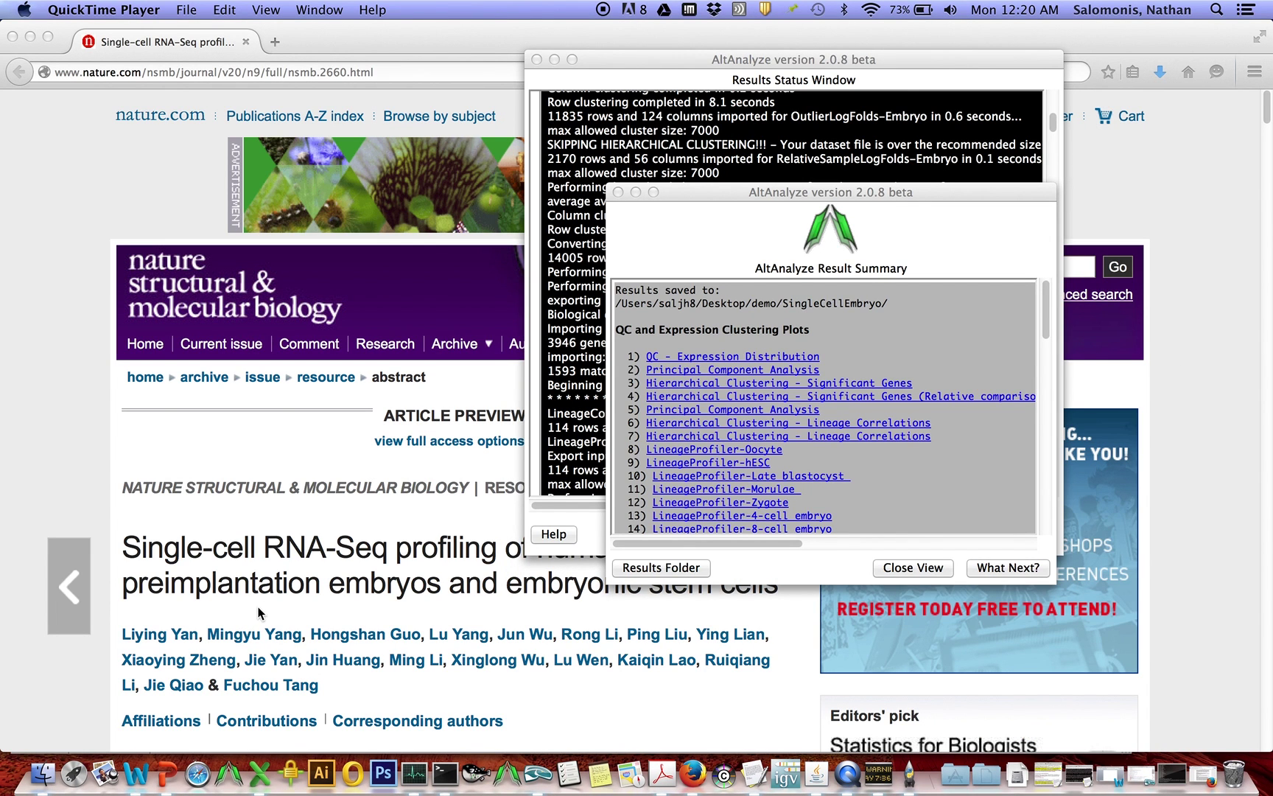
- View the QC - Expression Distribution plot and the first Principal Component Analysis plot from the result summary, closing each one
click(702, 355)
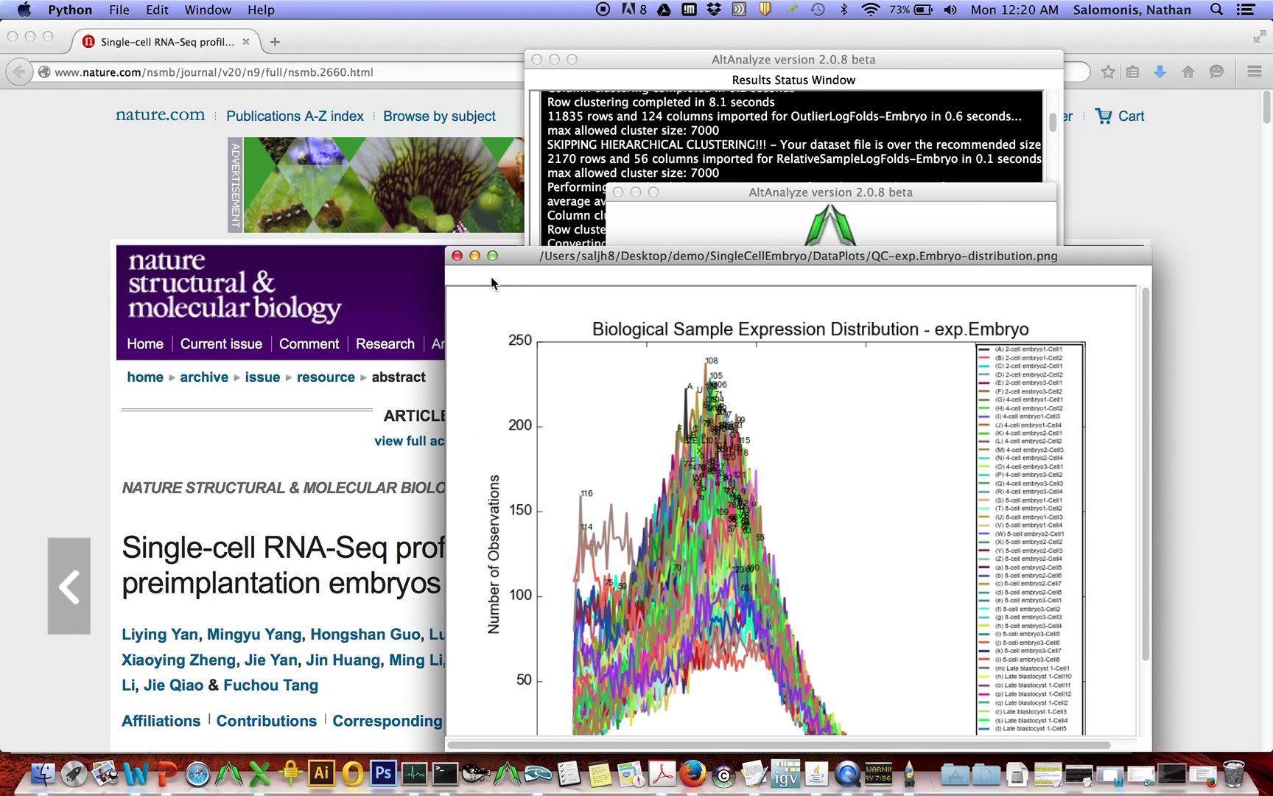
mouse_move(1148, 442)
mouse_down()
mouse_move(1144, 541)
mouse_move(1154, 427)
mouse_up()
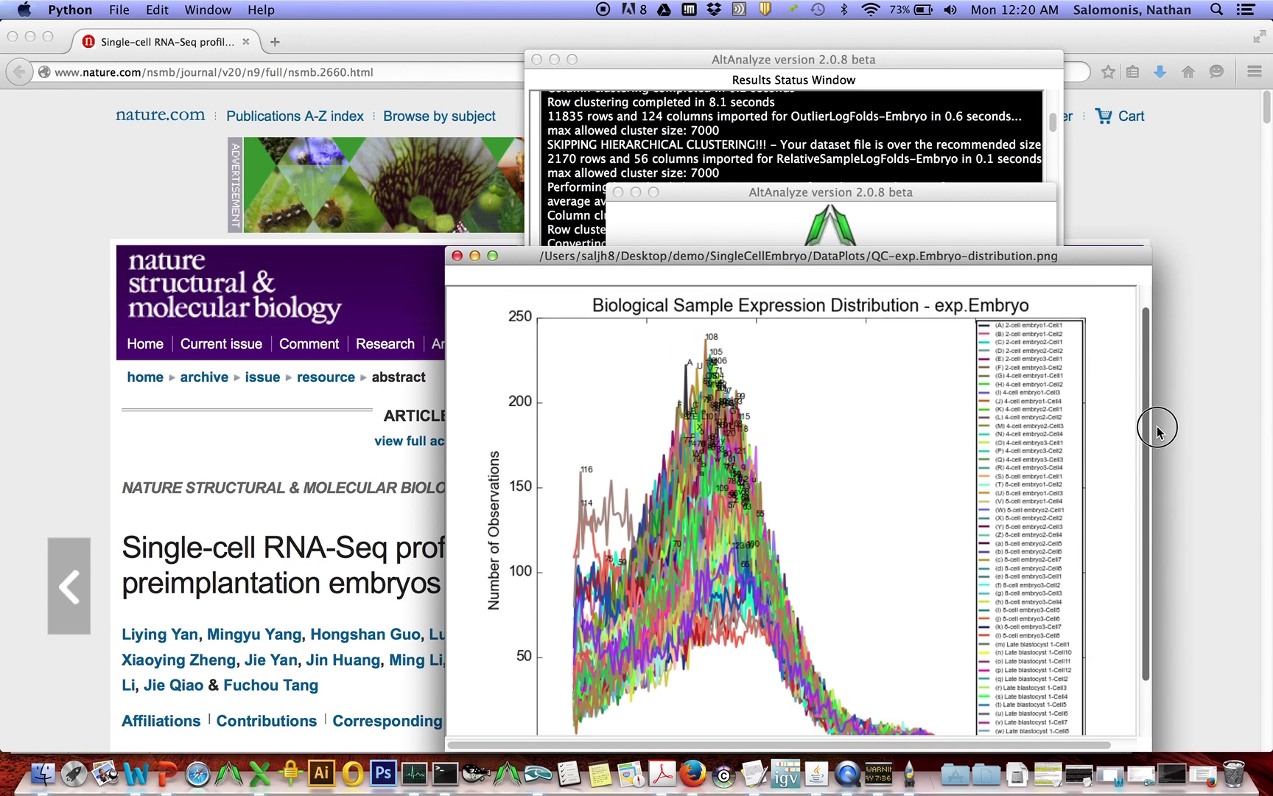
click(458, 256)
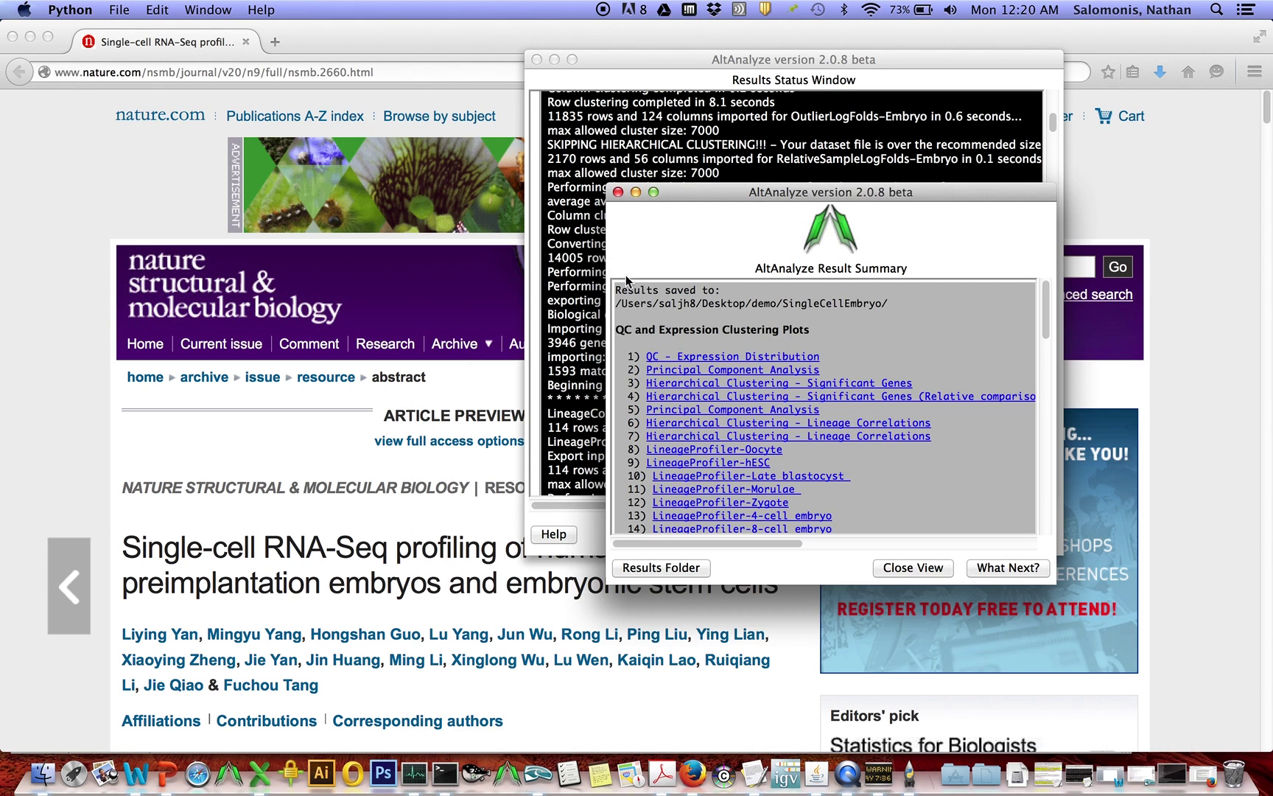
click(696, 374)
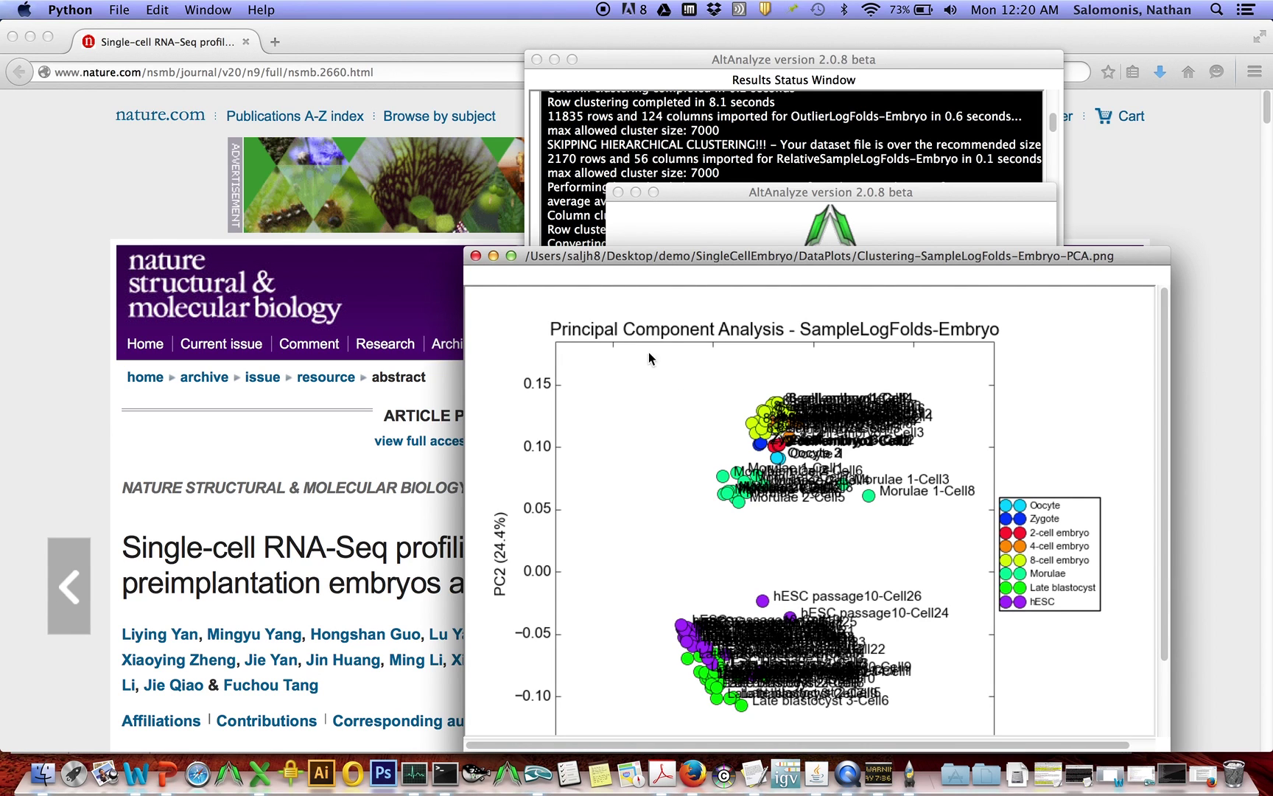
click(475, 256)
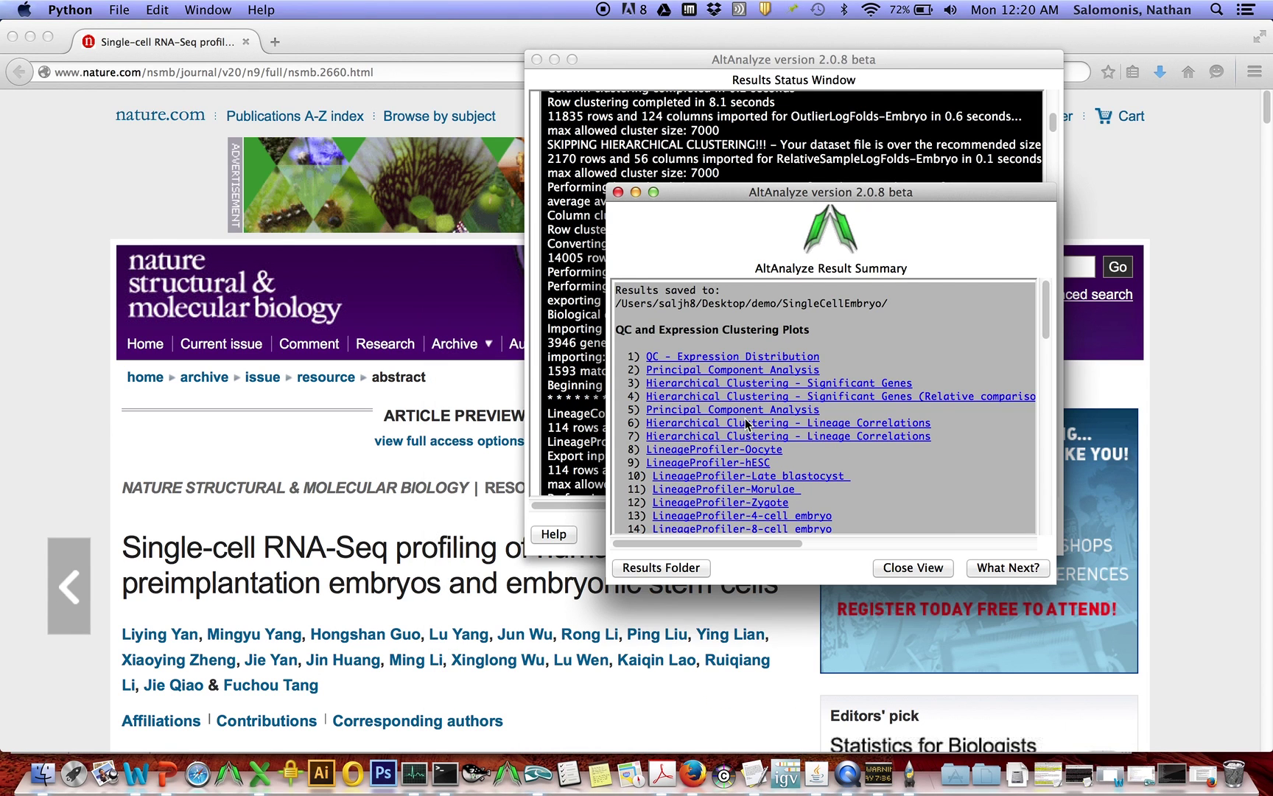
- Examine the first Hierarchical Clustering - Significant Genes heatmap at full window size and close it
click(745, 384)
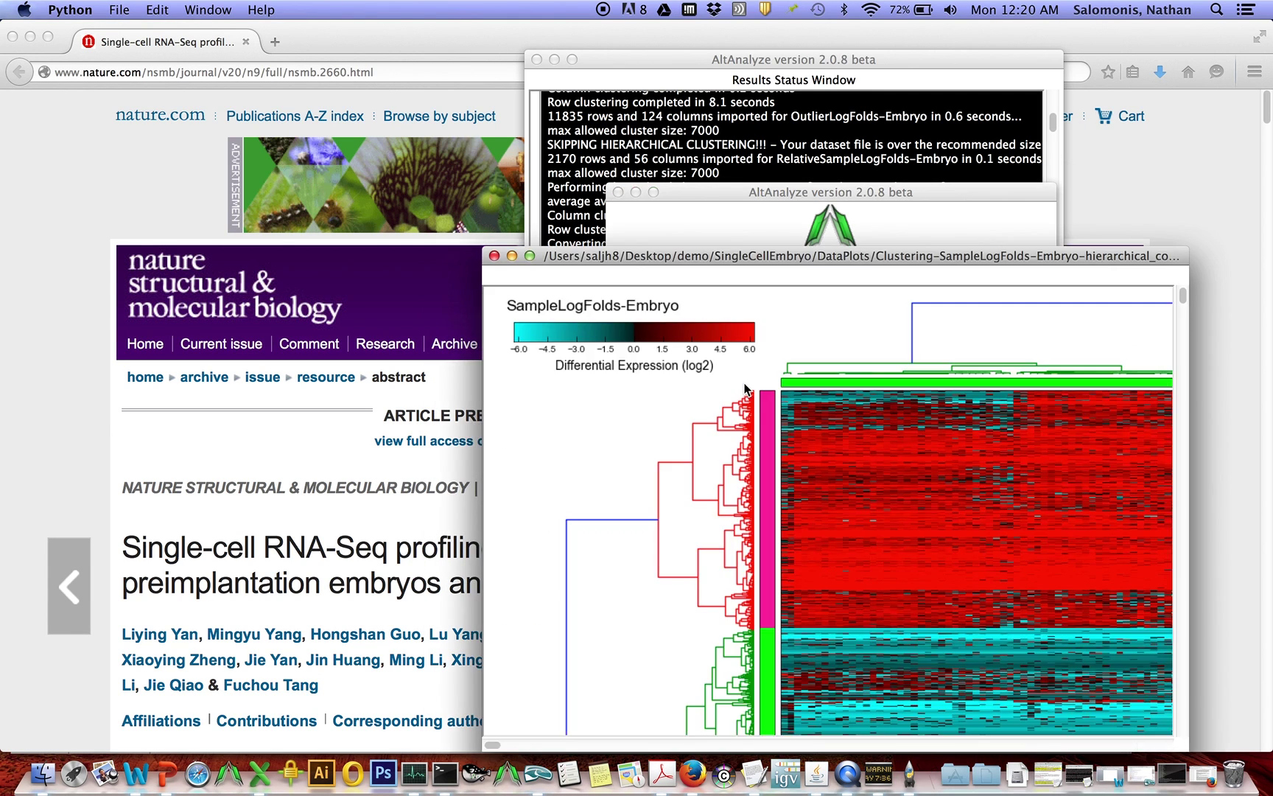
click(530, 256)
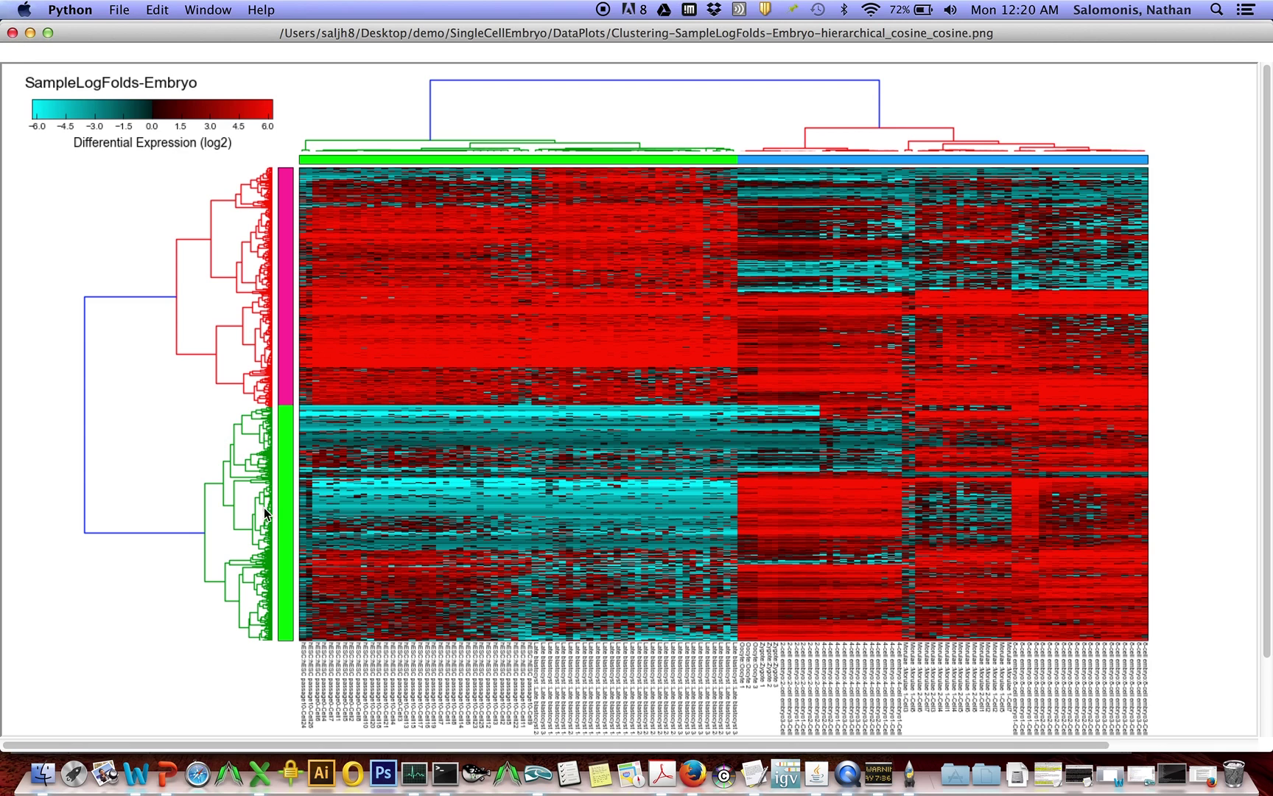
click(12, 32)
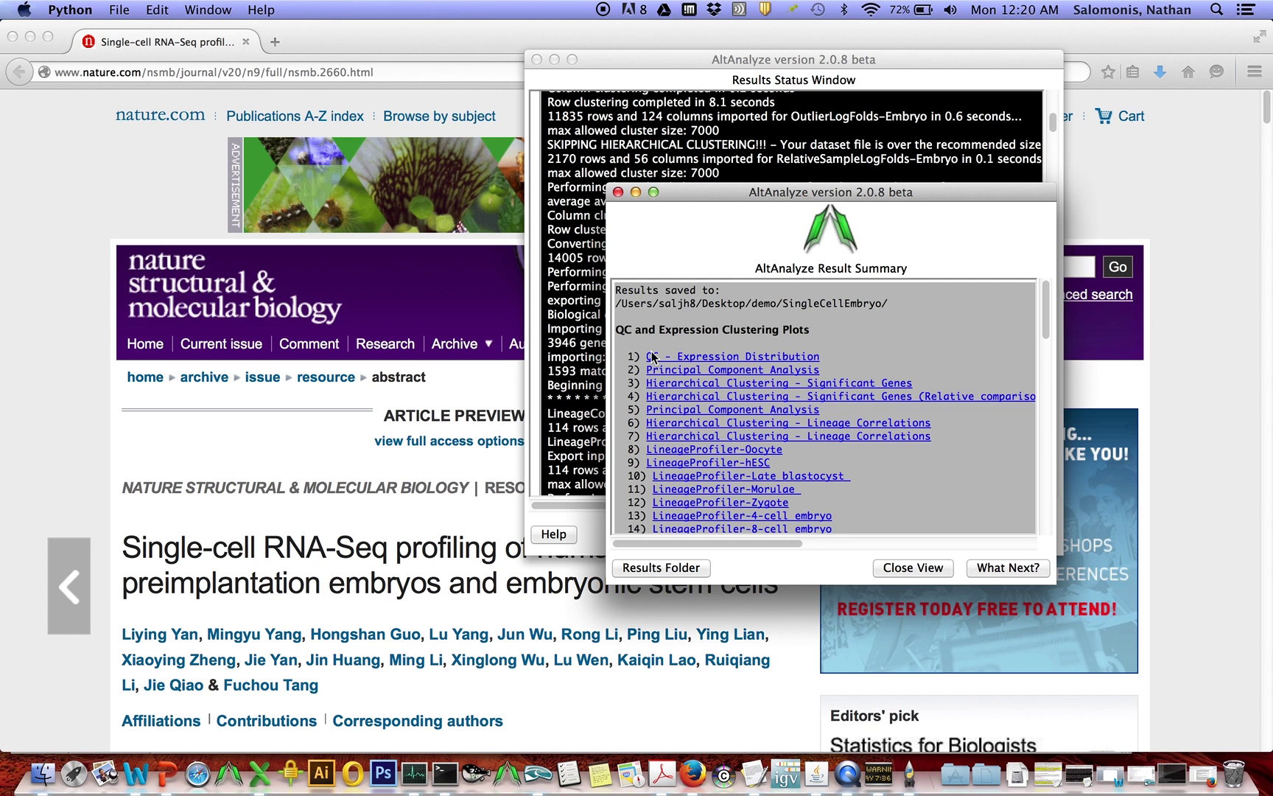
- Examine the LineageProfiler-hESC tissue fate map at full window size and close it
click(761, 466)
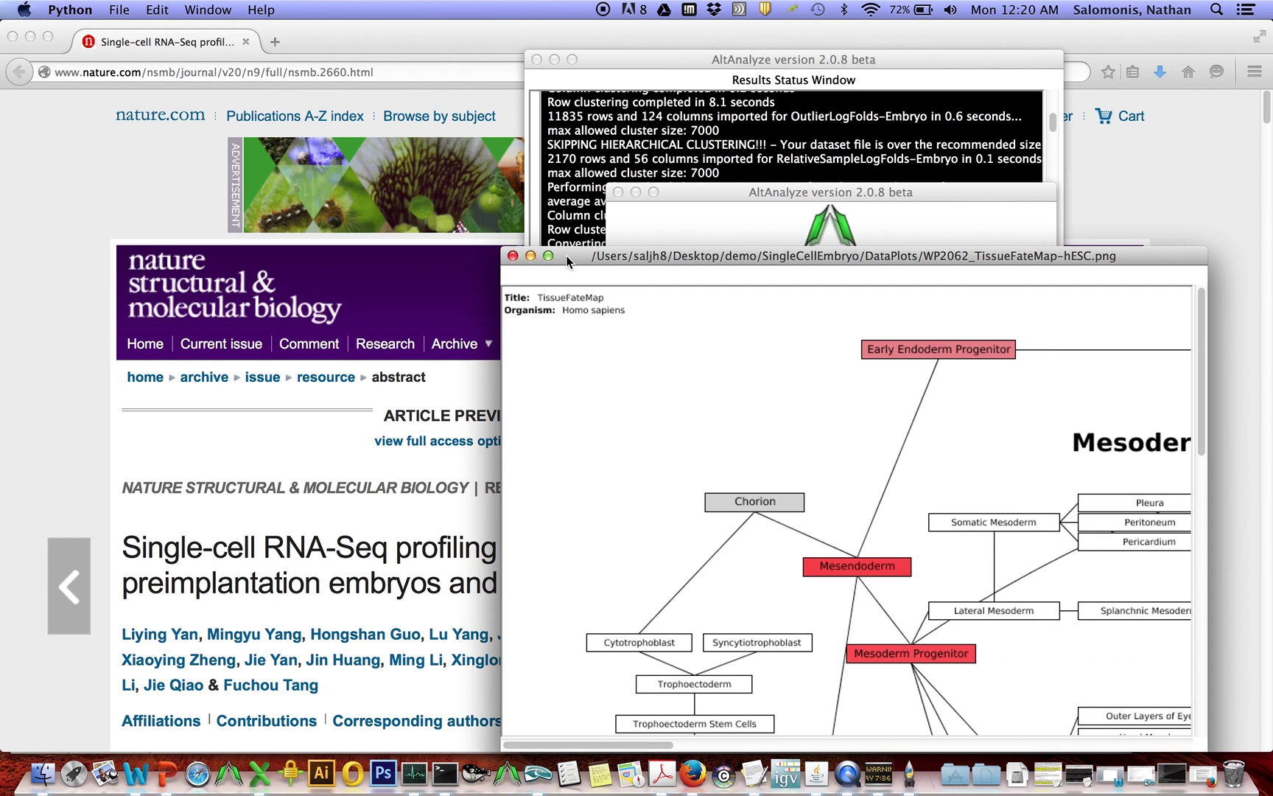
click(549, 256)
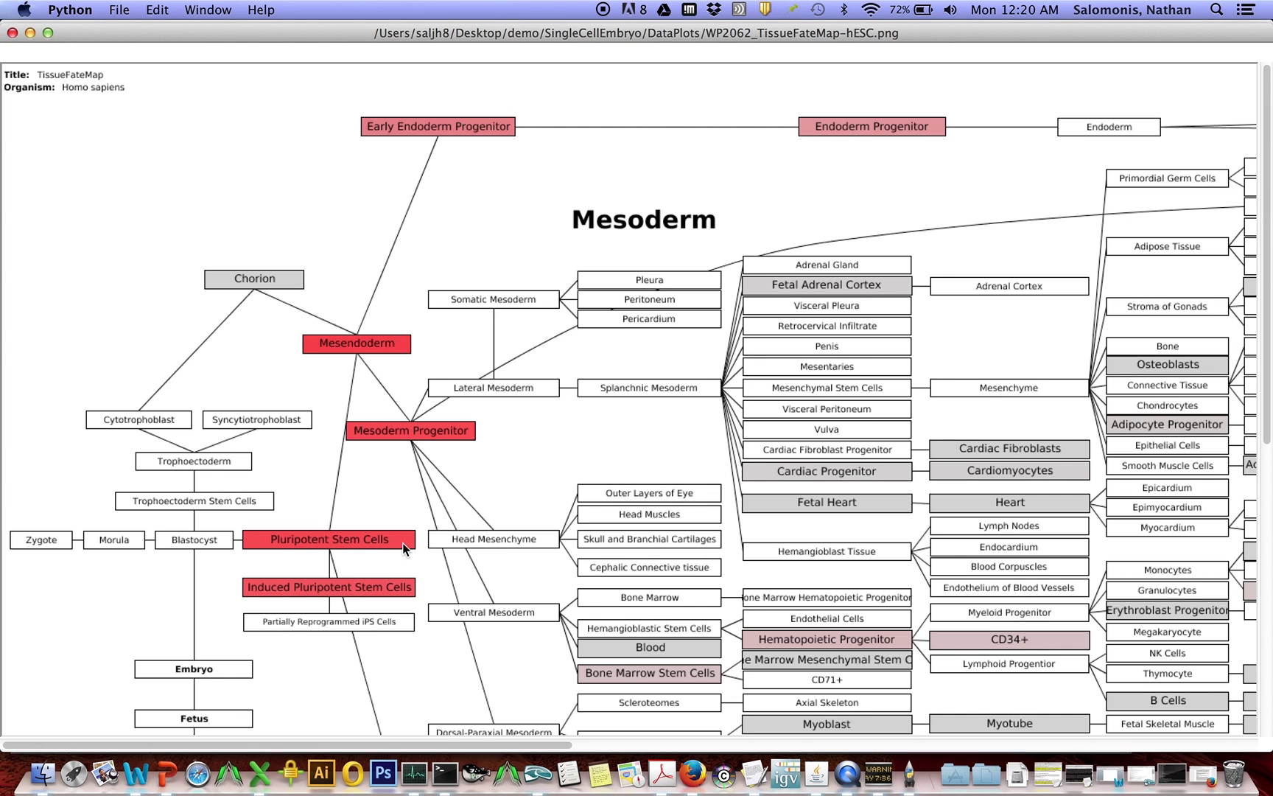
click(13, 34)
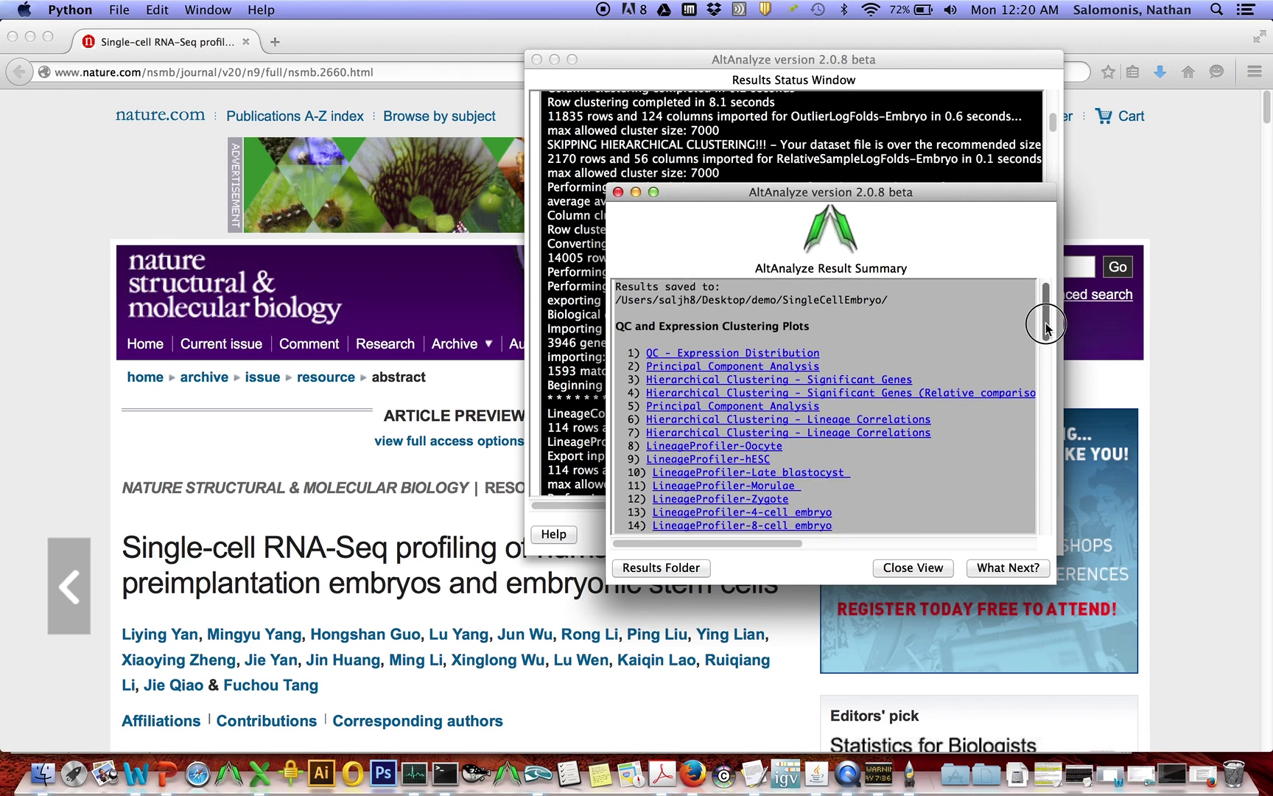
- Examine the MarkerFinder heatmap, result 16 (Hierarchical Clustering - Significant Genes), at full window size and close it
scroll(1047, 324, down, 5)
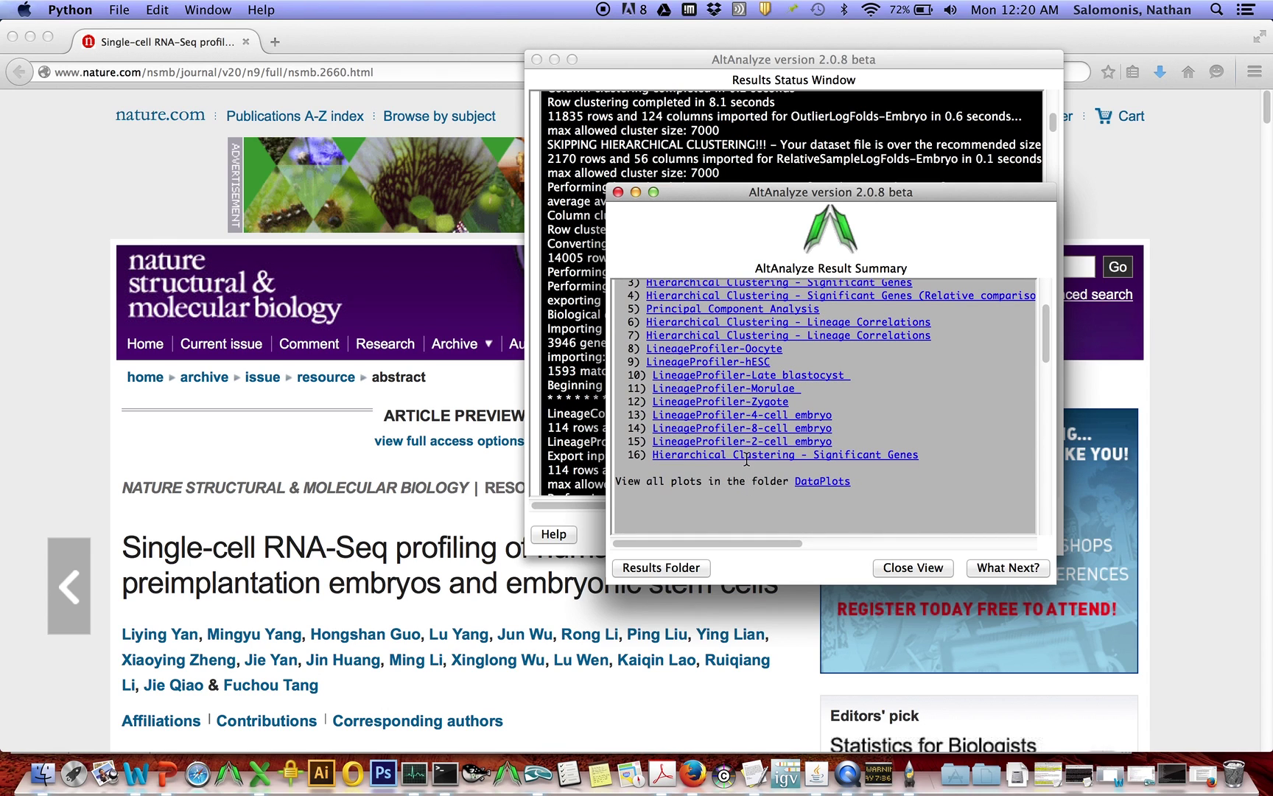
click(746, 456)
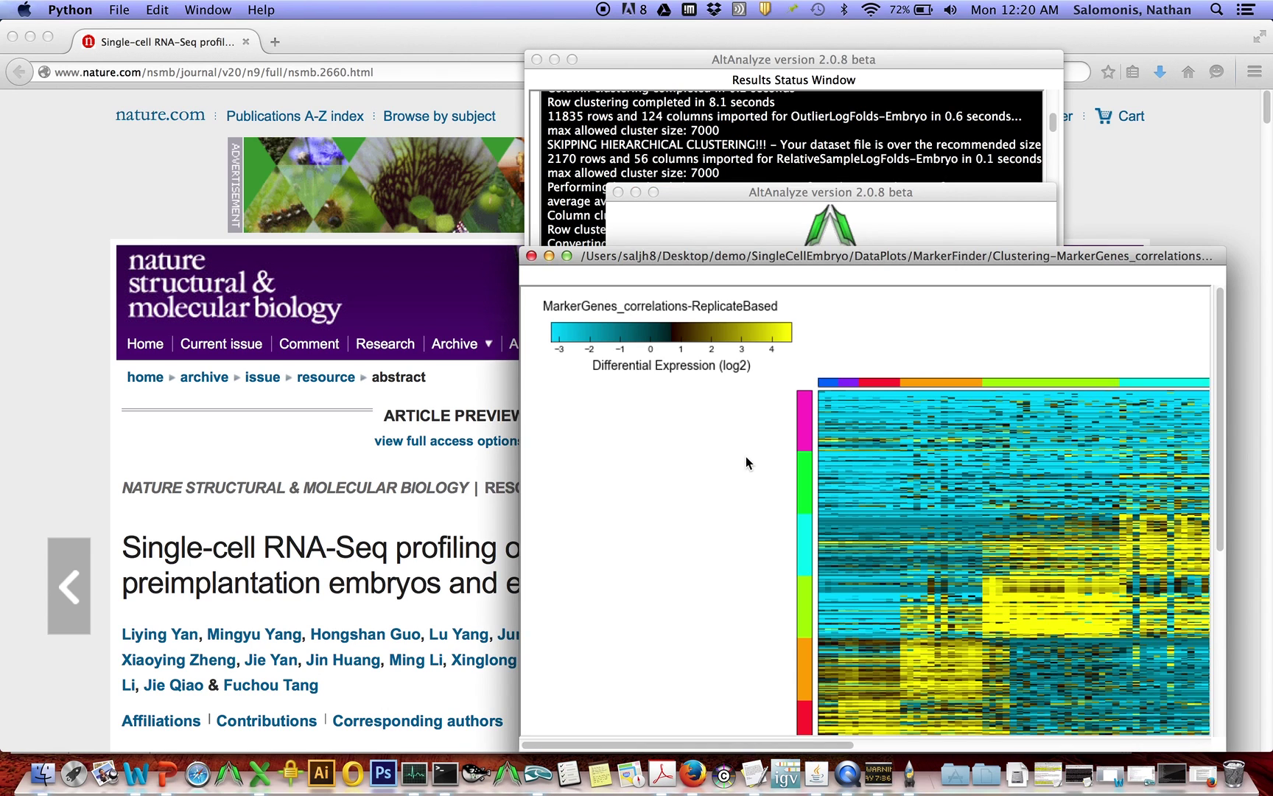
click(566, 255)
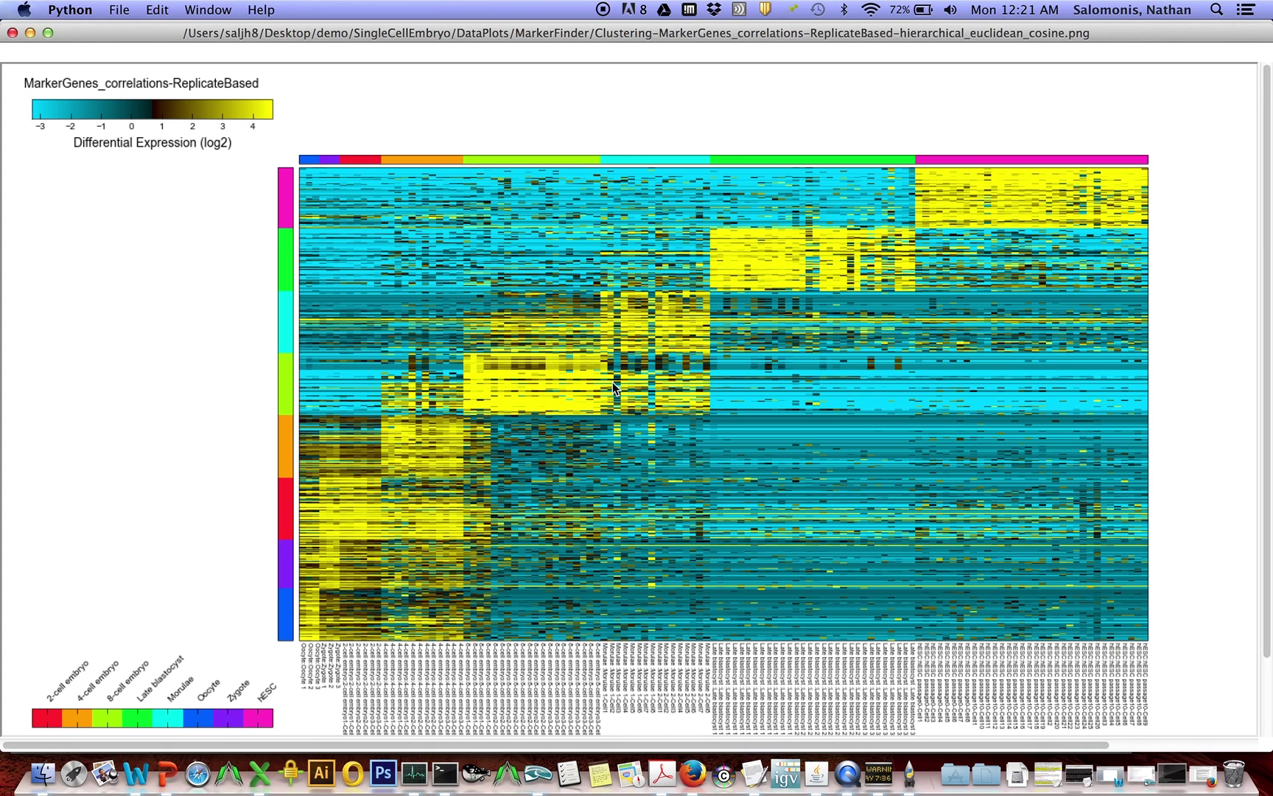
click(12, 32)
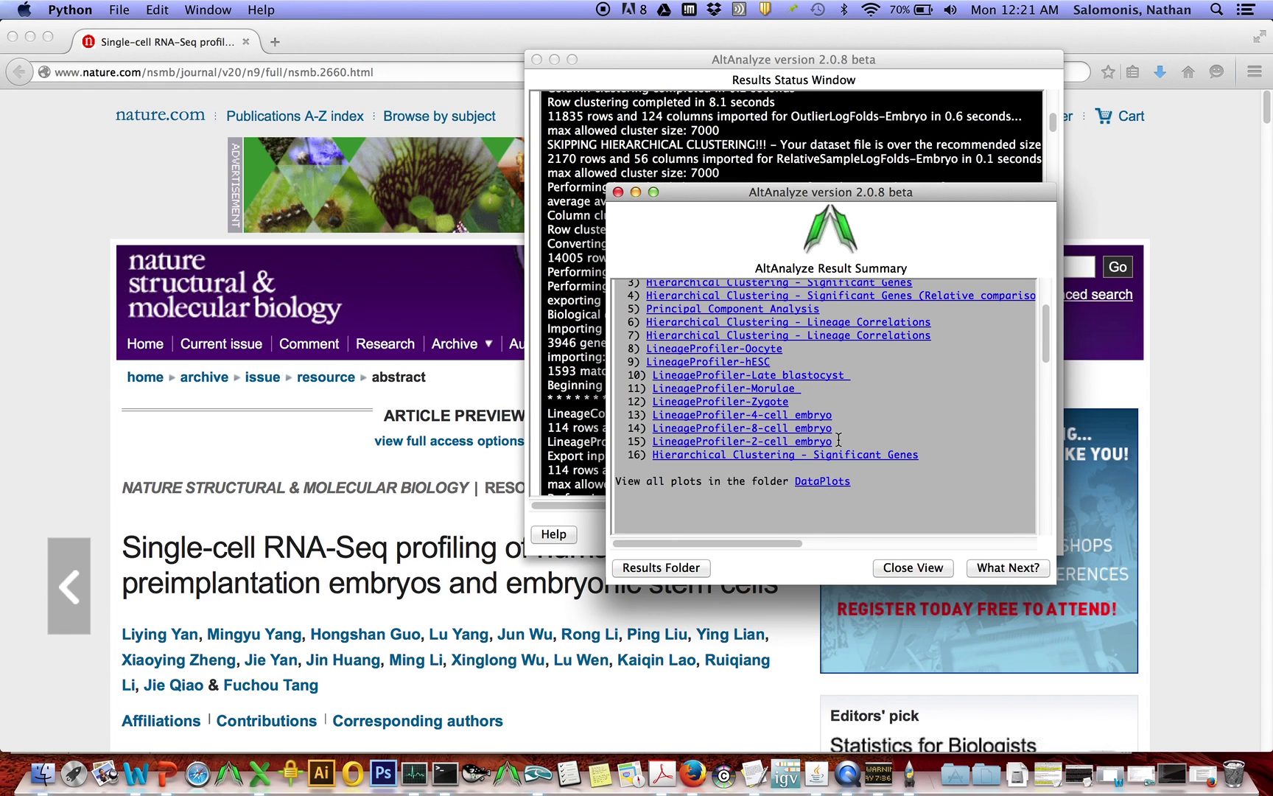
- Open DATASET-Embryo.txt from the results folder's ExpressionOutput subfolder in Microsoft Excel
click(674, 568)
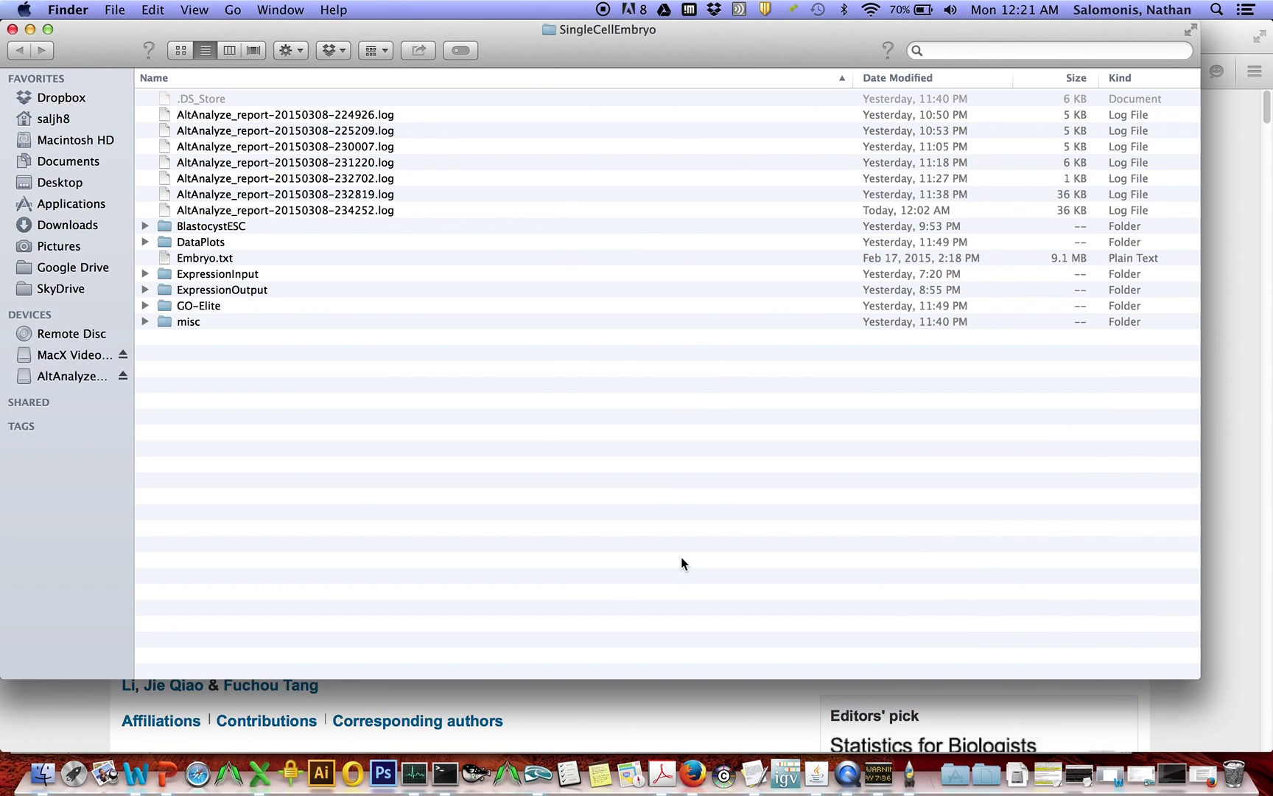
double_click(198, 289)
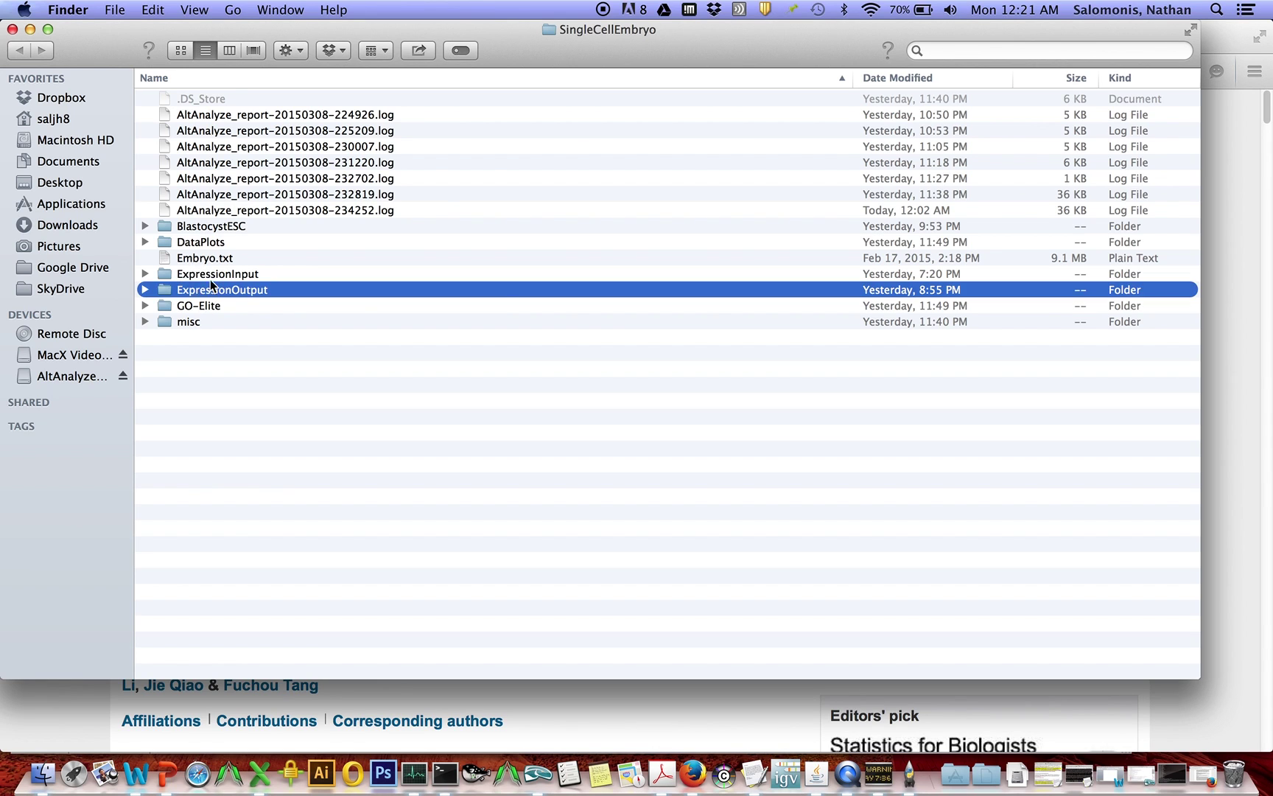
click(250, 134)
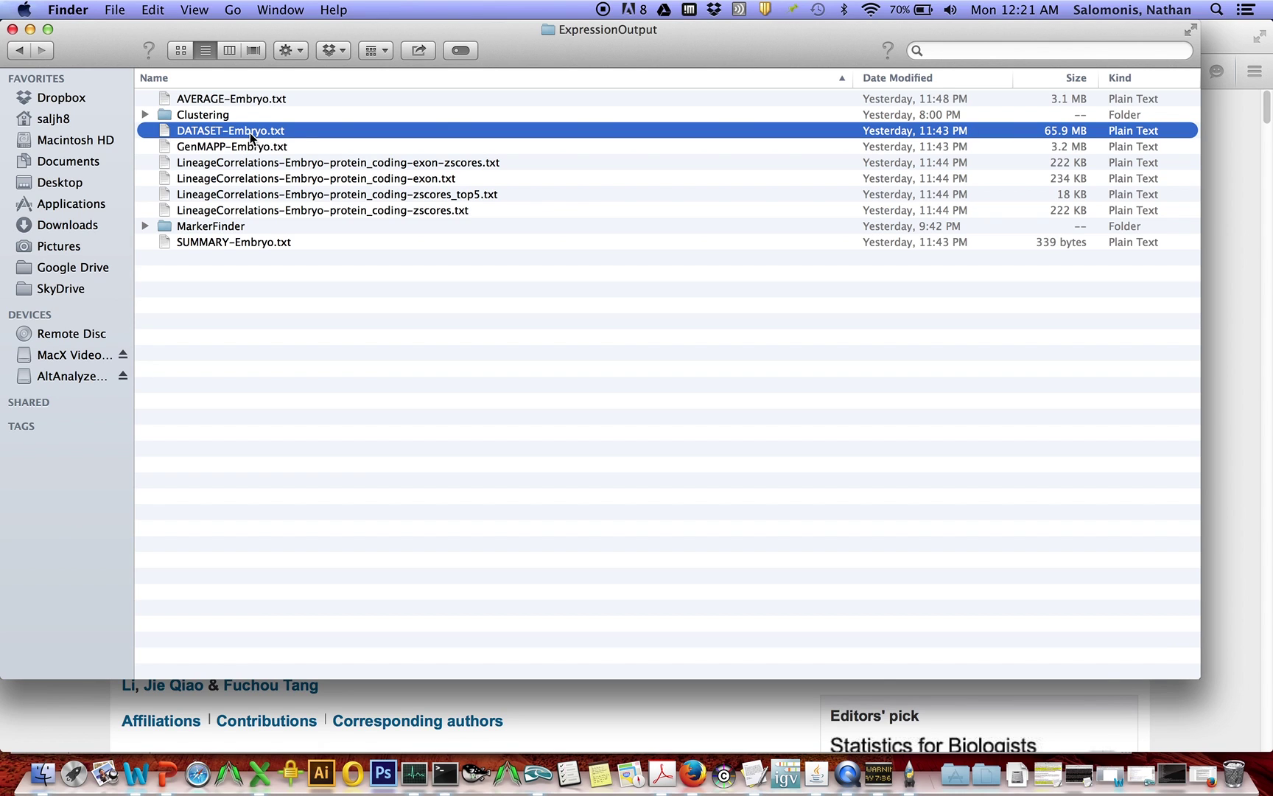
right_click(251, 136)
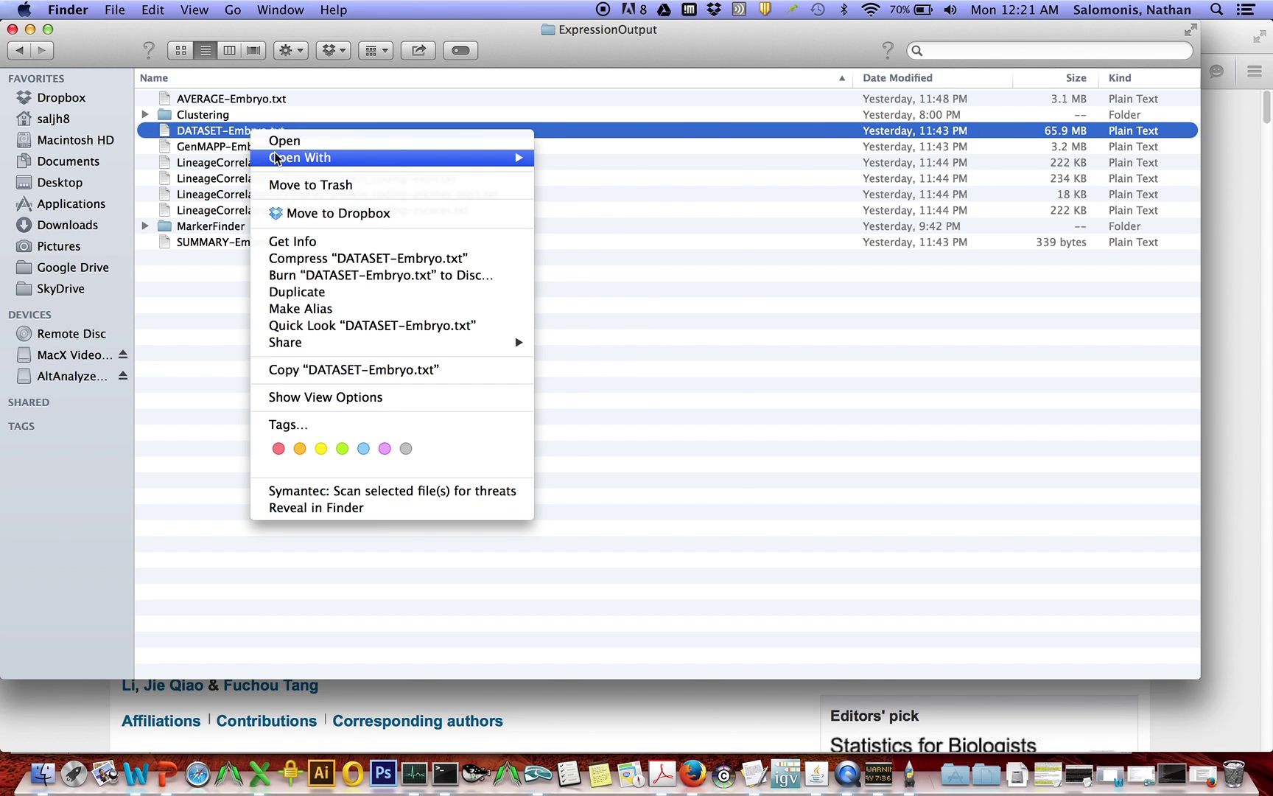
mouse_move(279, 158)
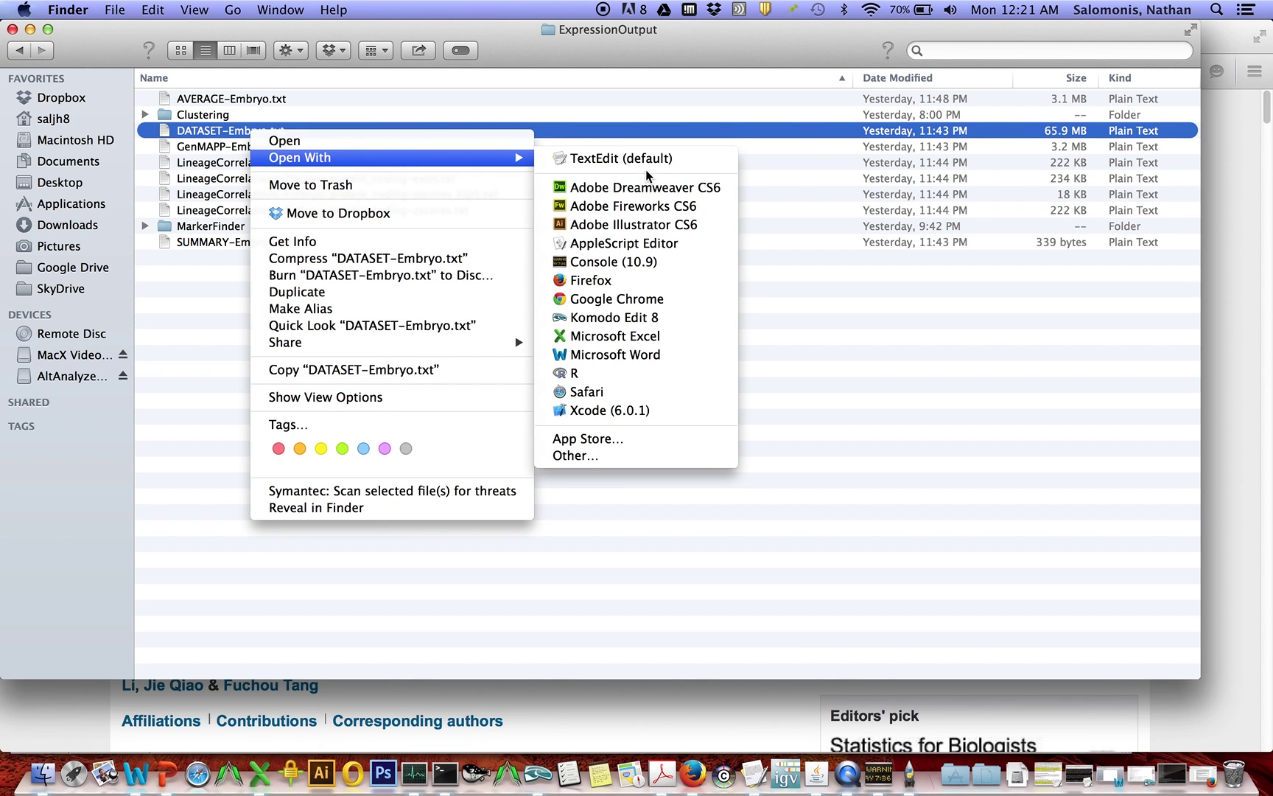
click(598, 336)
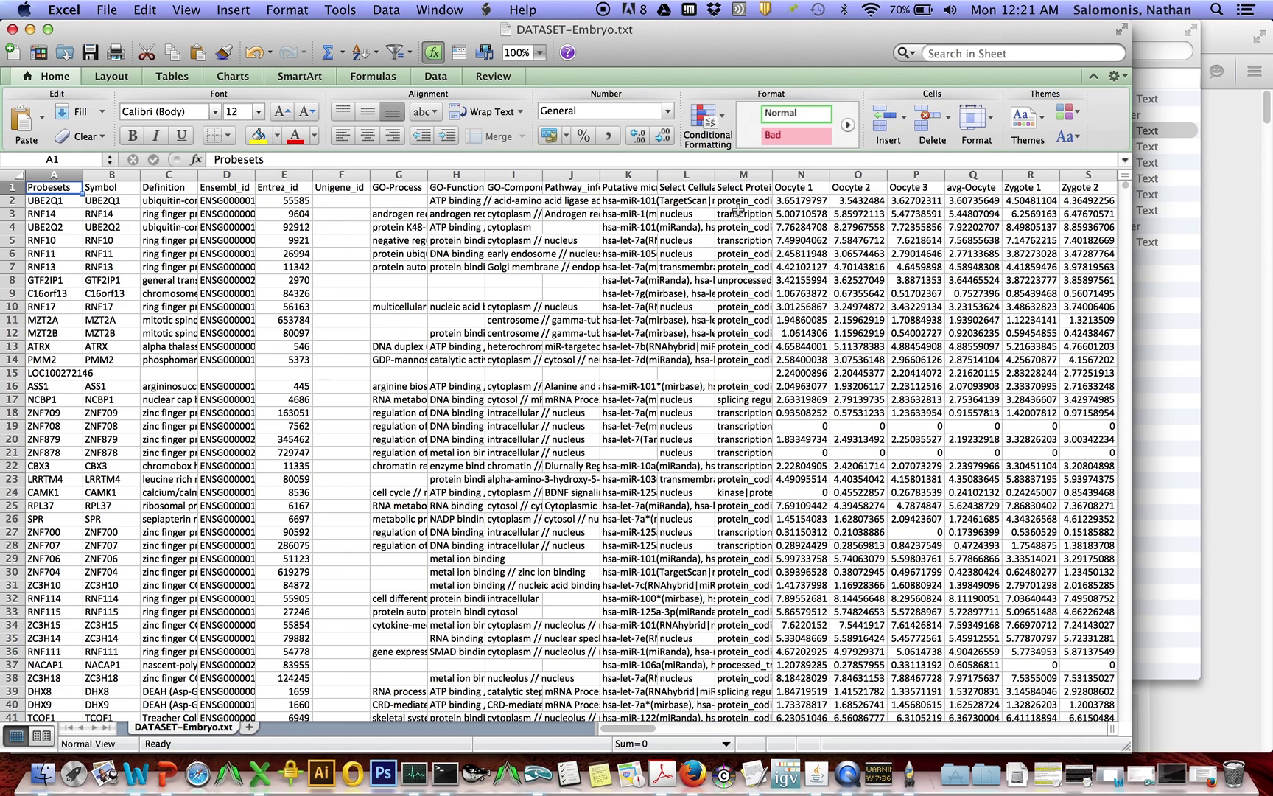
- Enlarge the sheet to 150% and examine the putative microRNA, cellular compartment and protein class annotations, widening the Select Protein Classes column
click(540, 53)
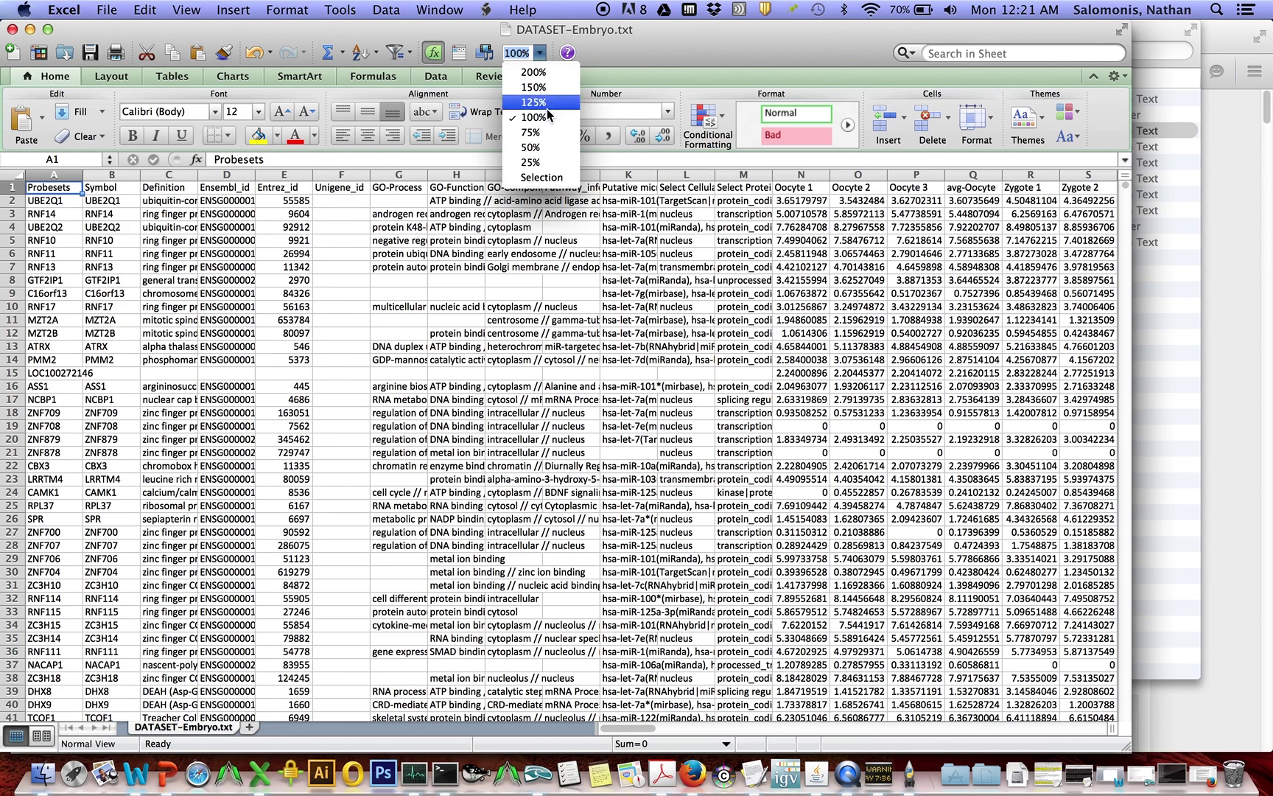
click(546, 88)
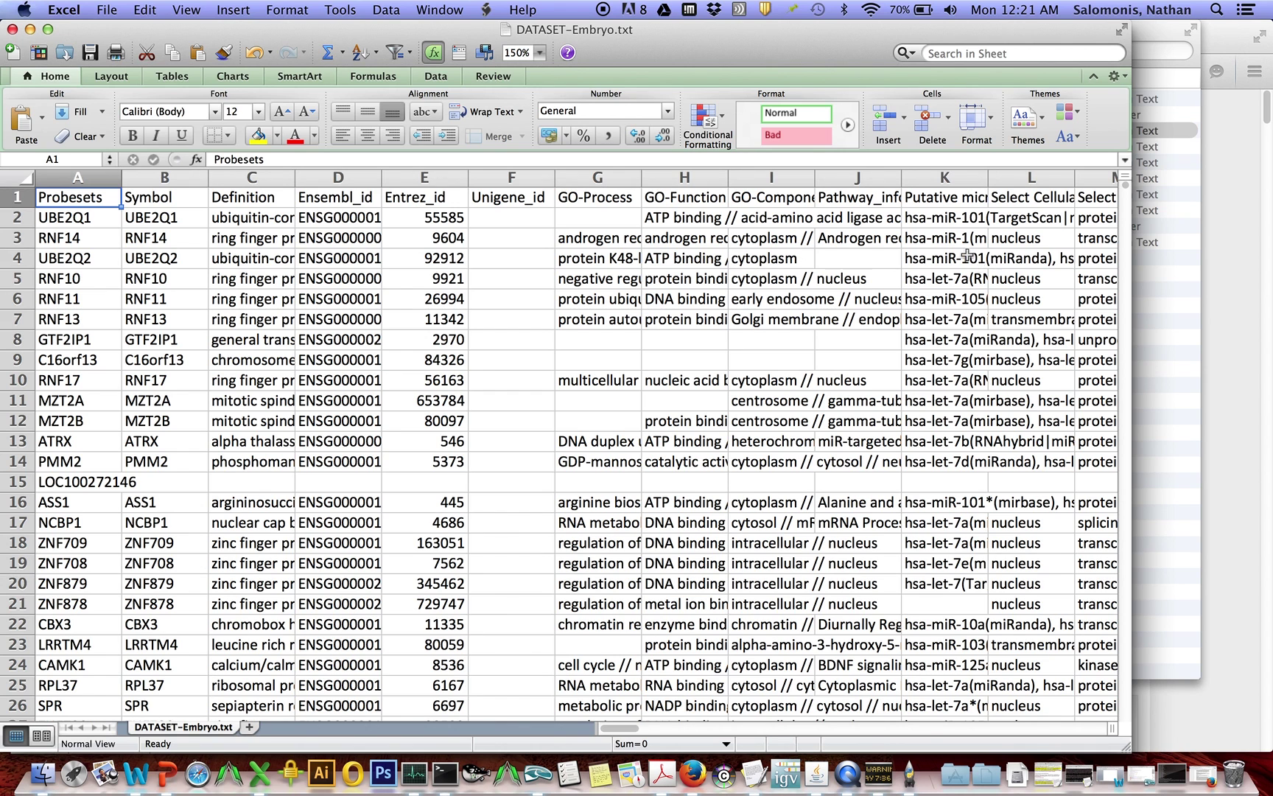
drag(934, 217, 933, 307)
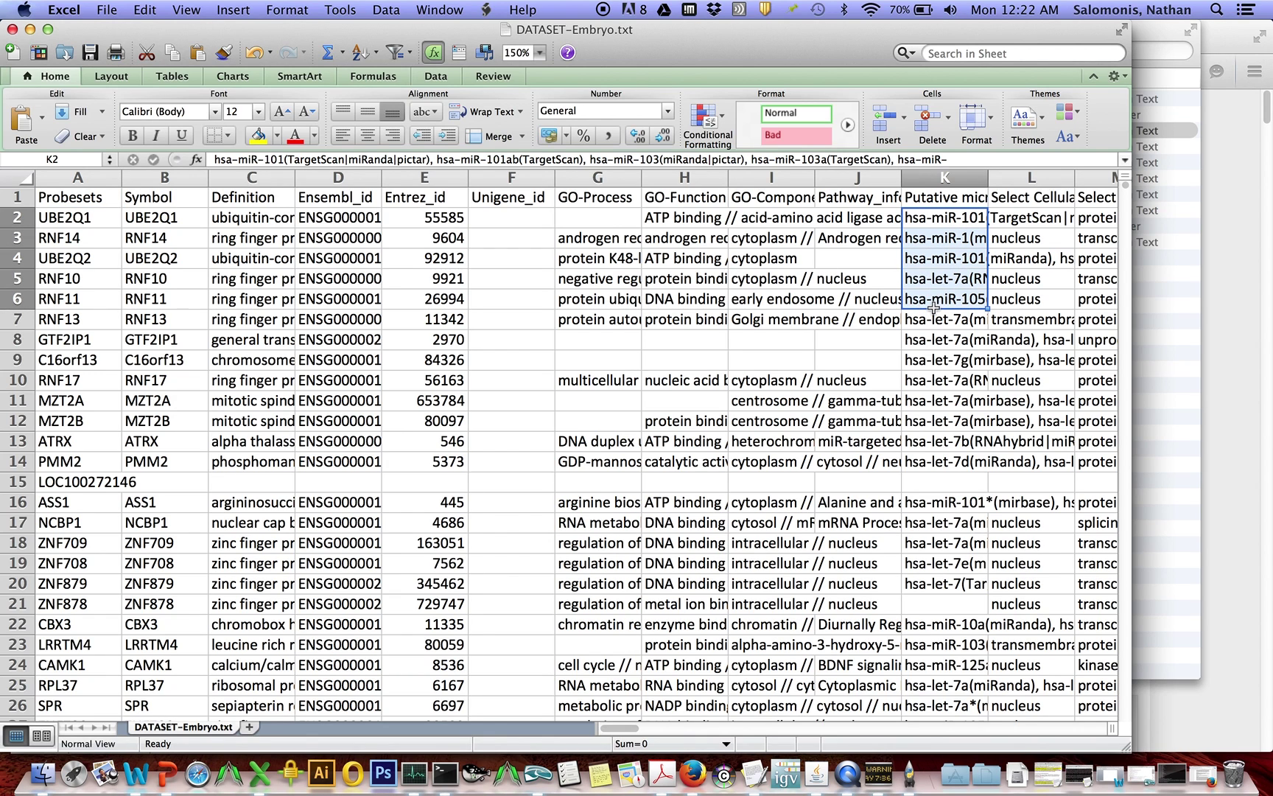
click(1028, 218)
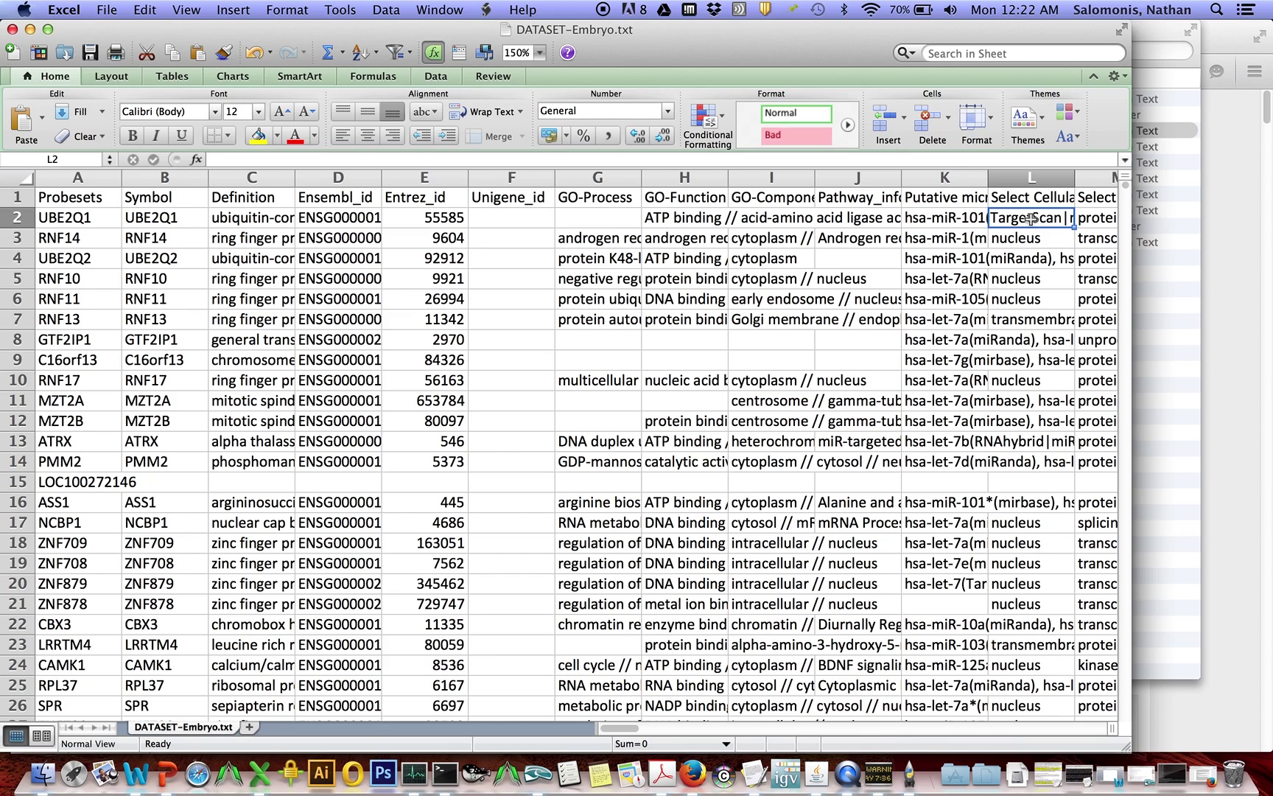
drag(1021, 258, 925, 258)
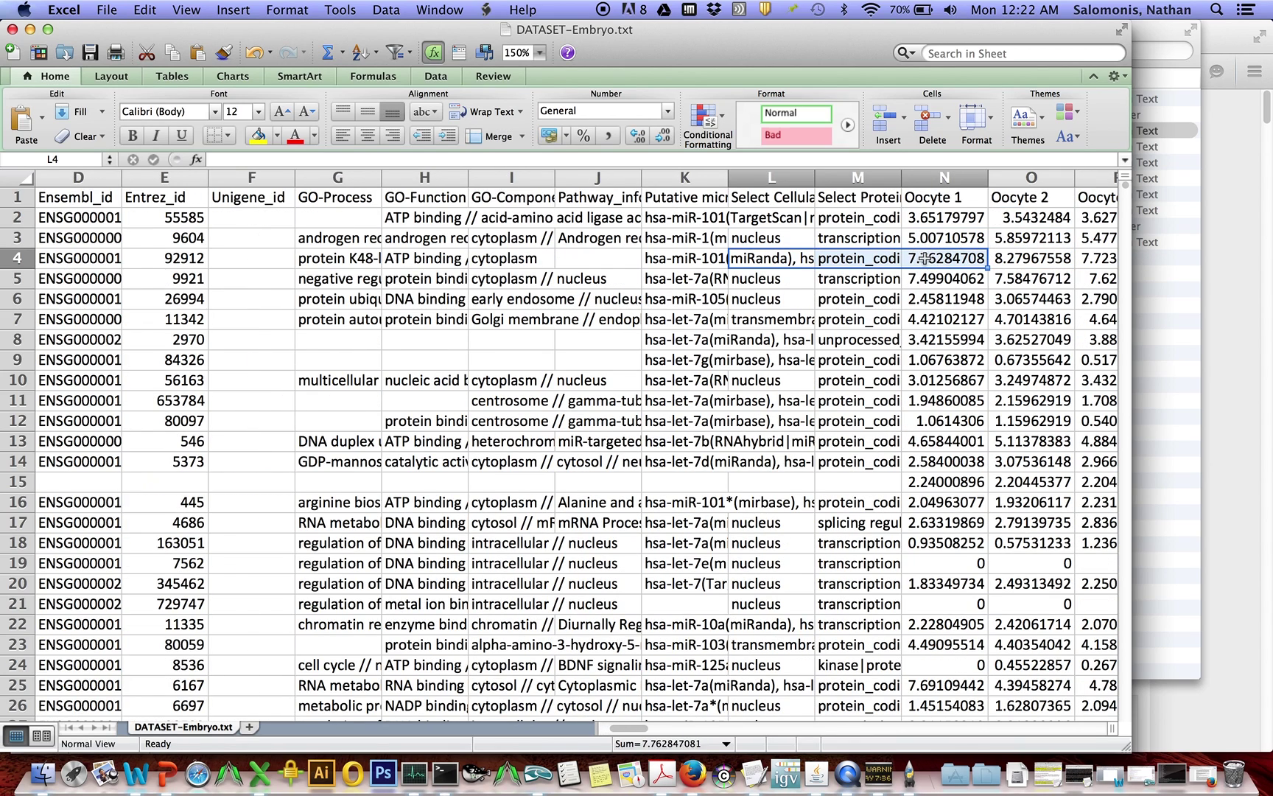
click(767, 320)
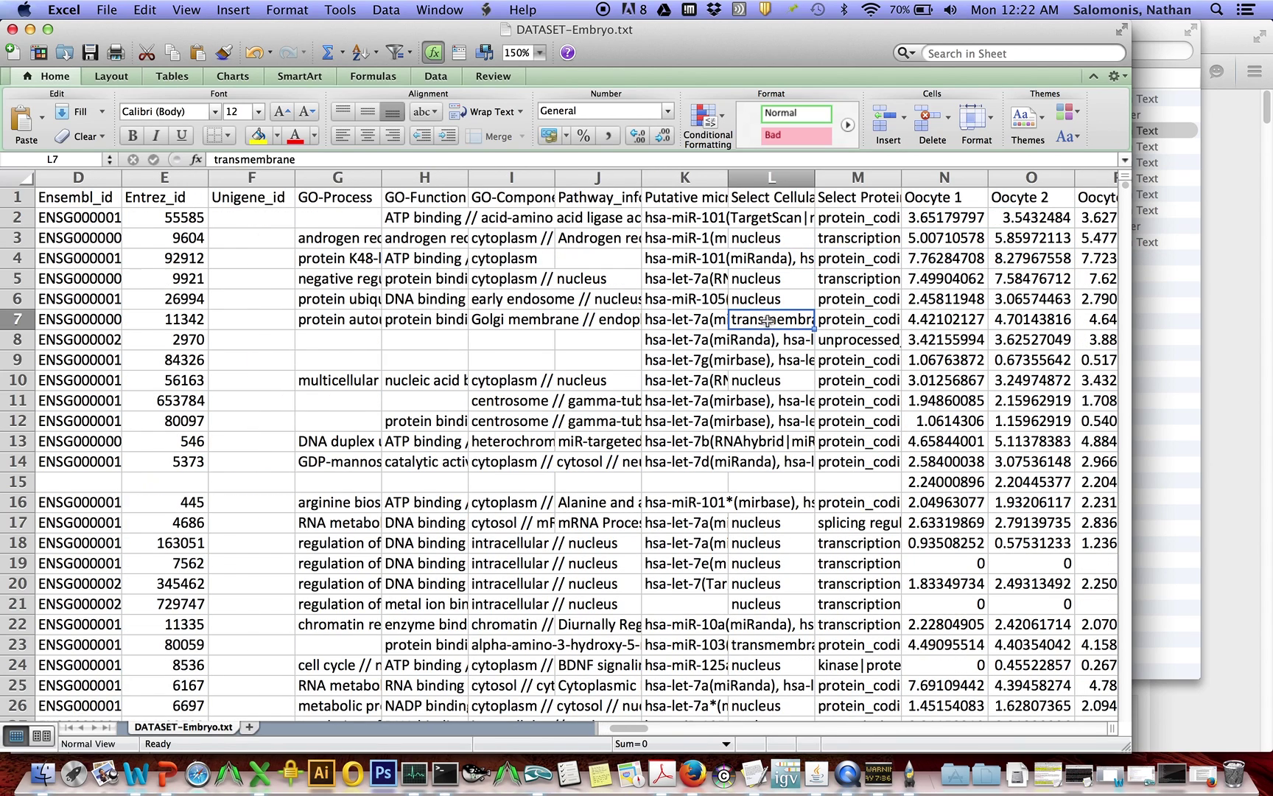
drag(902, 177, 981, 178)
click(890, 237)
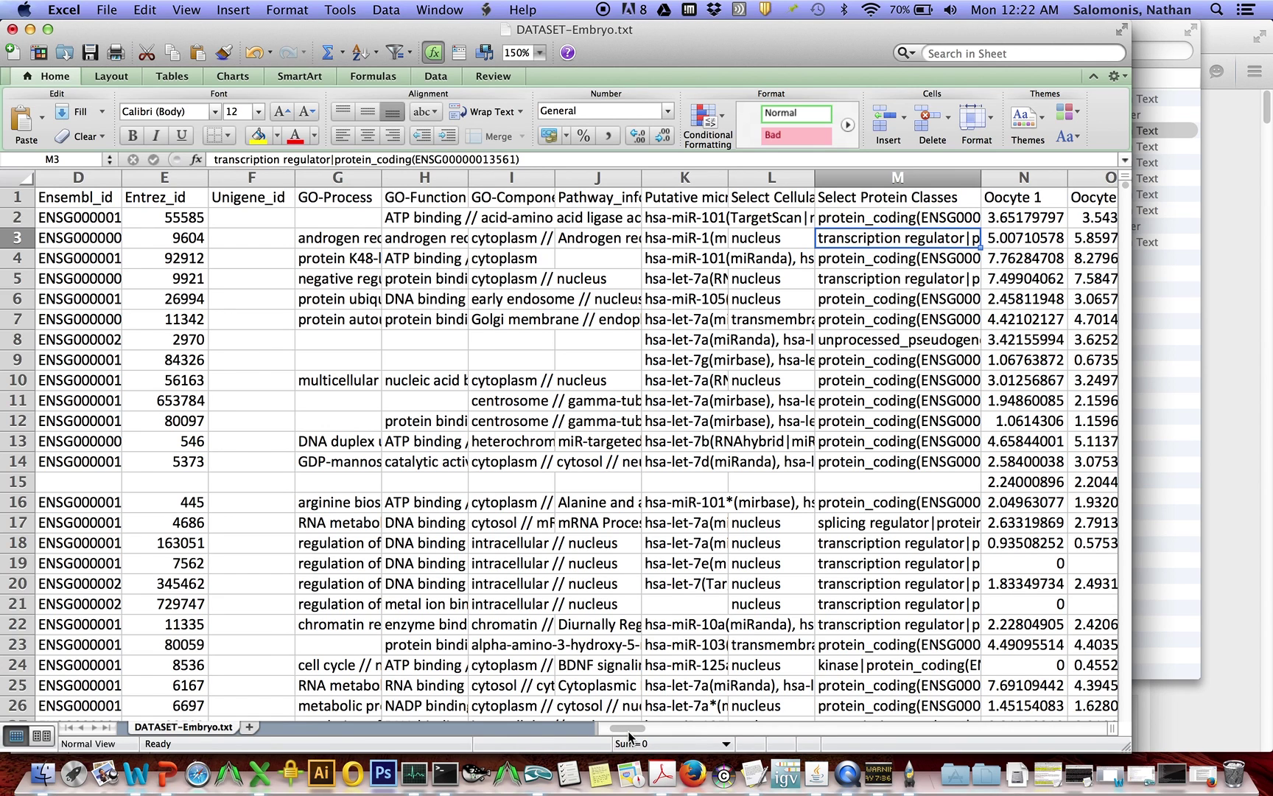
- Examine the avg-Oocyte column and the log fold, fold, rawp and adjp columns for Zygote versus Oocyte
drag(627, 731, 633, 732)
drag(638, 735, 656, 735)
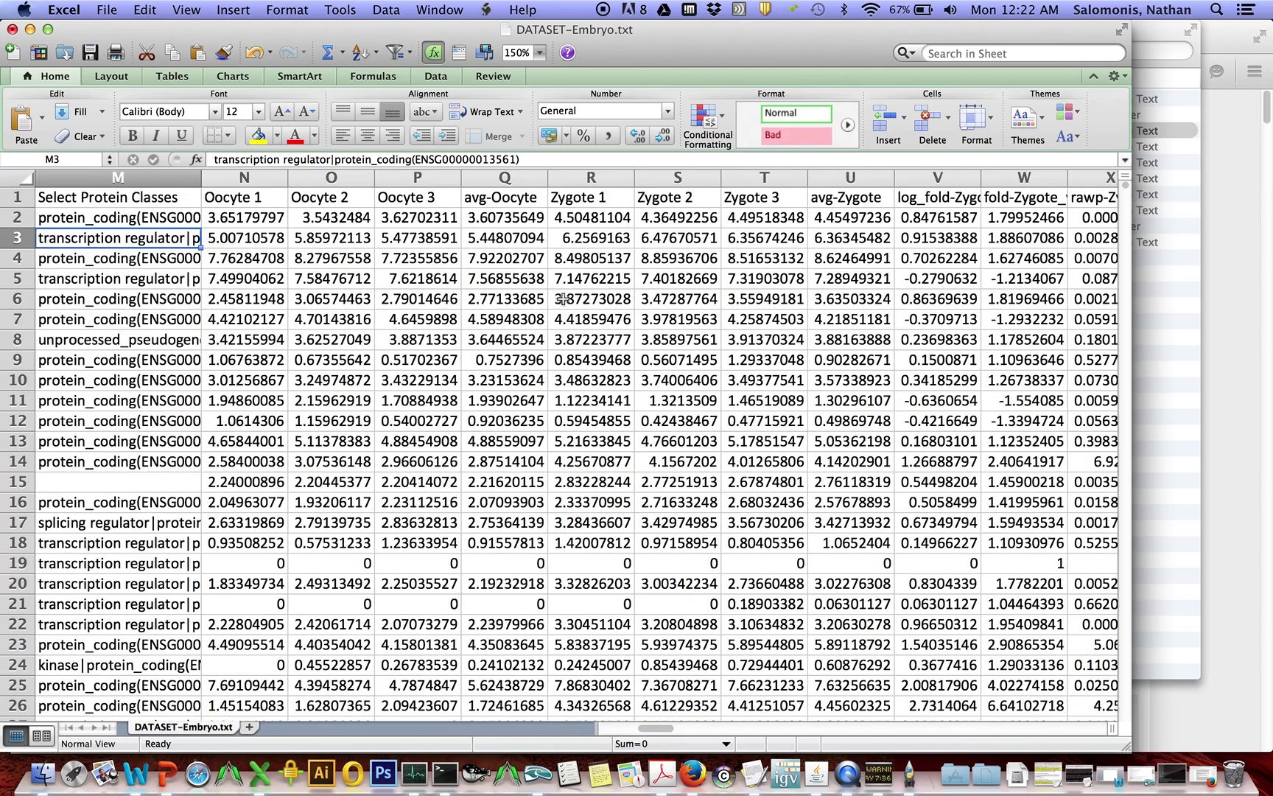
click(527, 199)
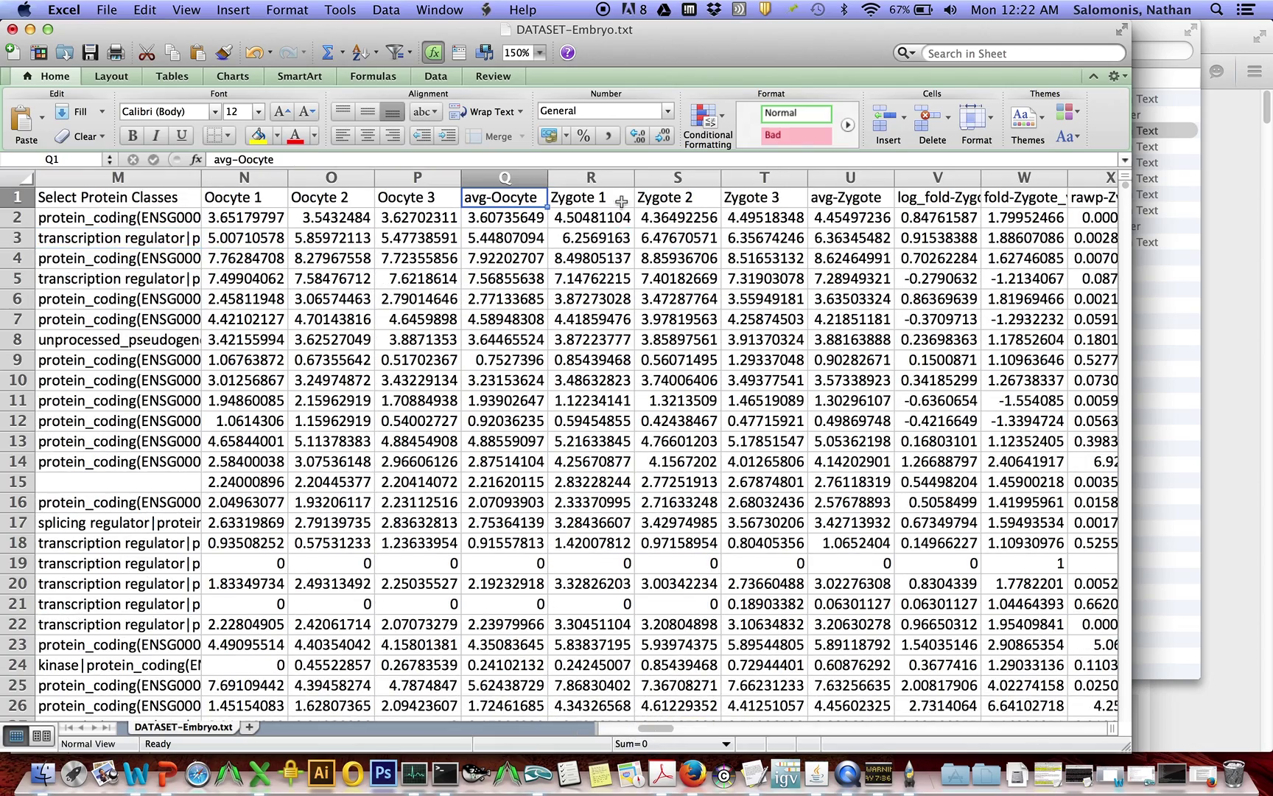
click(924, 195)
click(1014, 194)
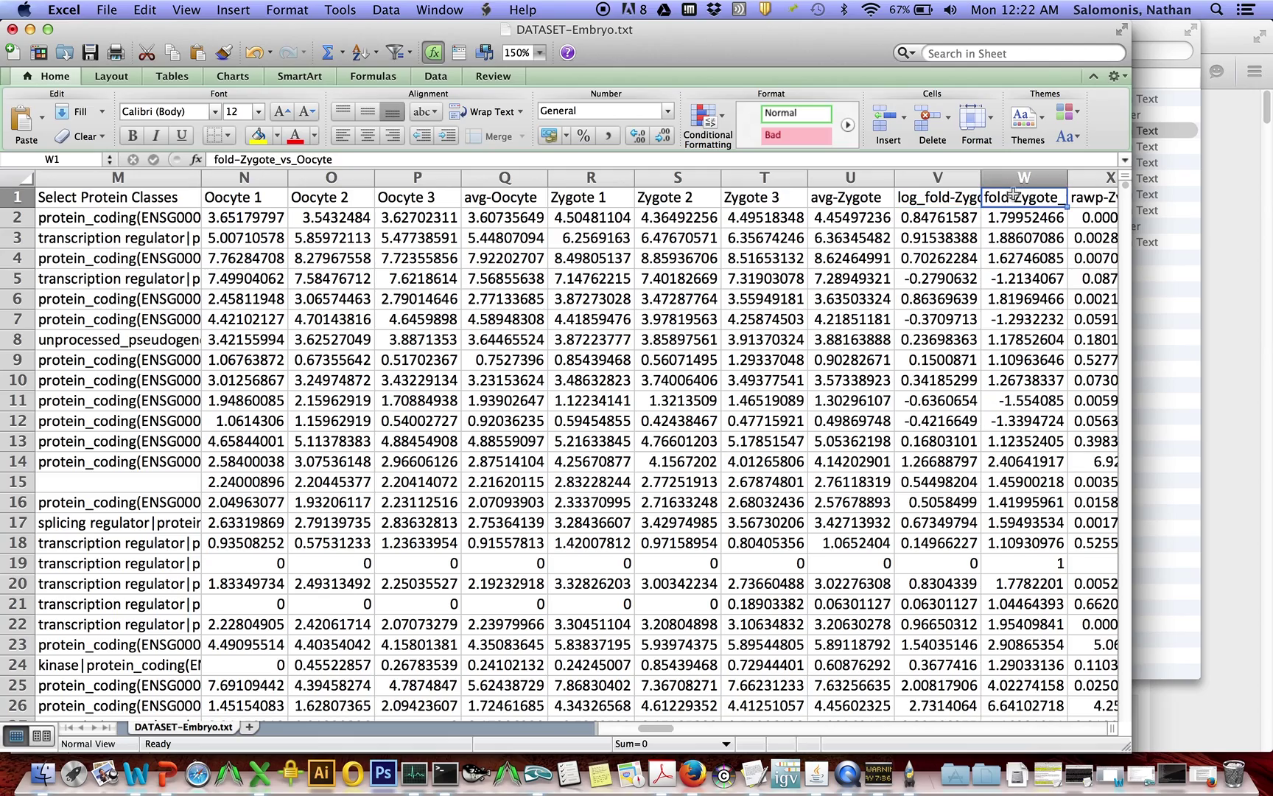
click(1095, 196)
drag(649, 733, 669, 731)
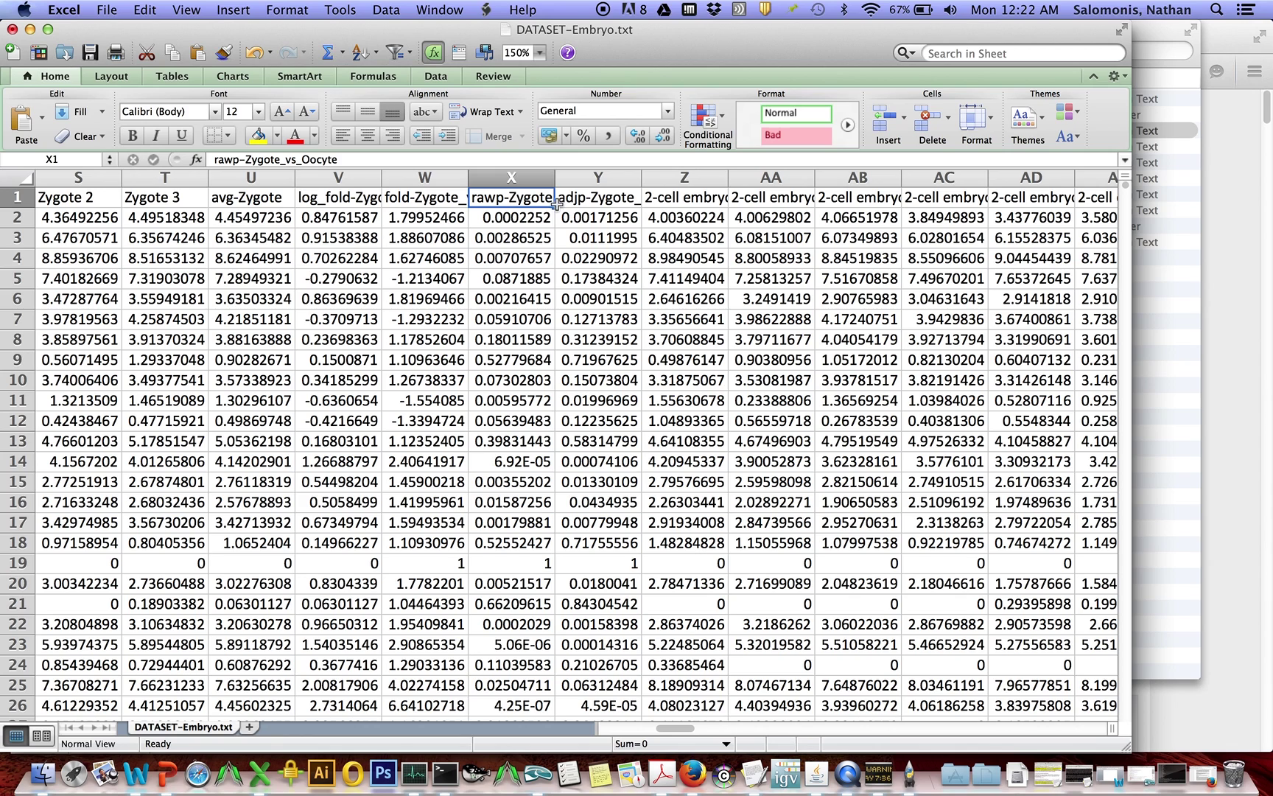
click(594, 197)
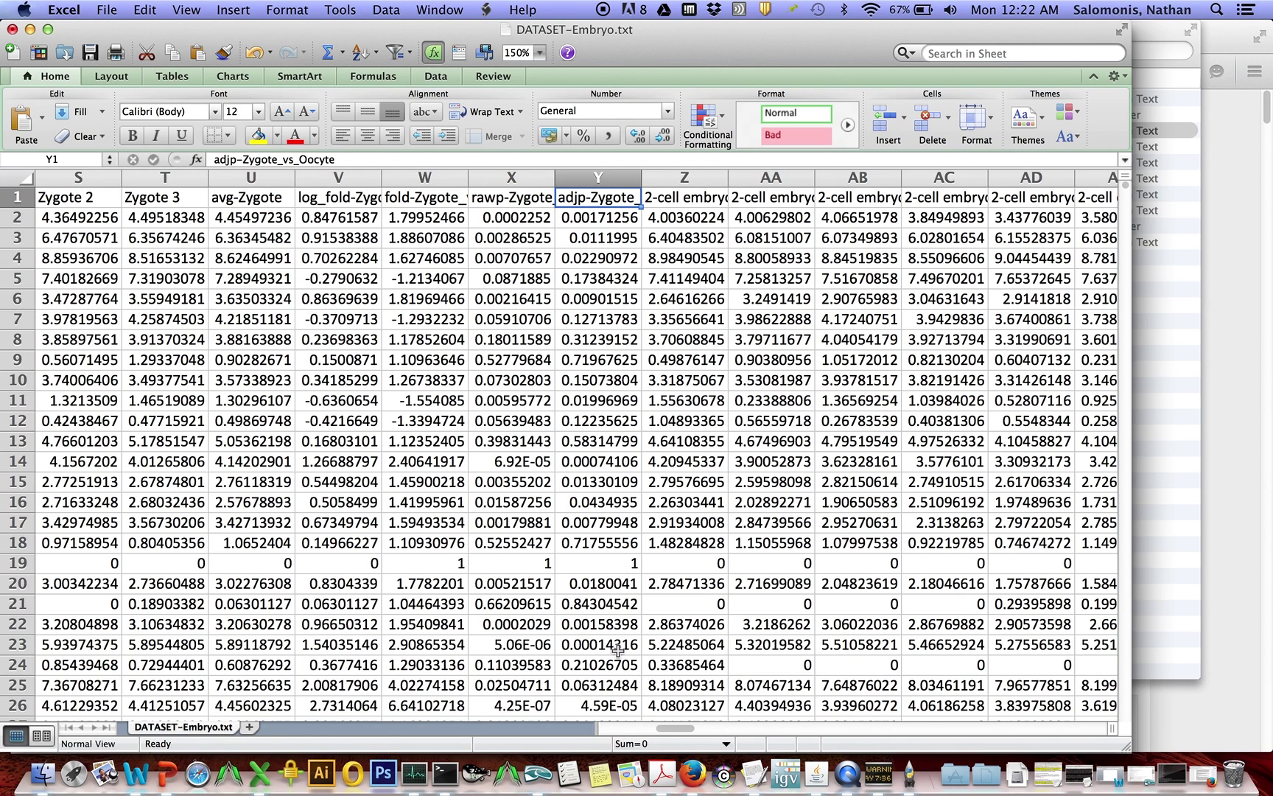
- Examine the ANOVA-rawp, ANOVA-adjp and largest fold columns at the end of DATASET-Embryo.txt and close it without saving
drag(670, 727, 1061, 692)
click(583, 197)
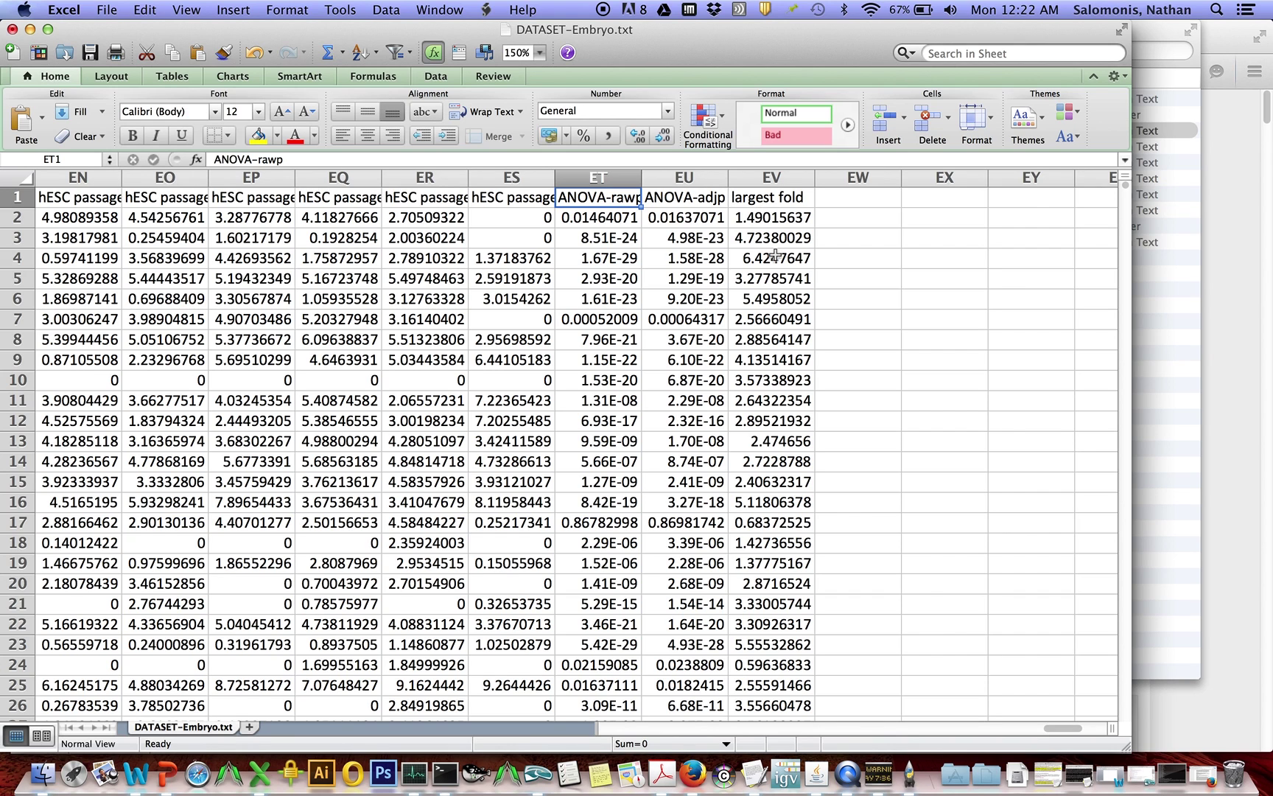
click(11, 30)
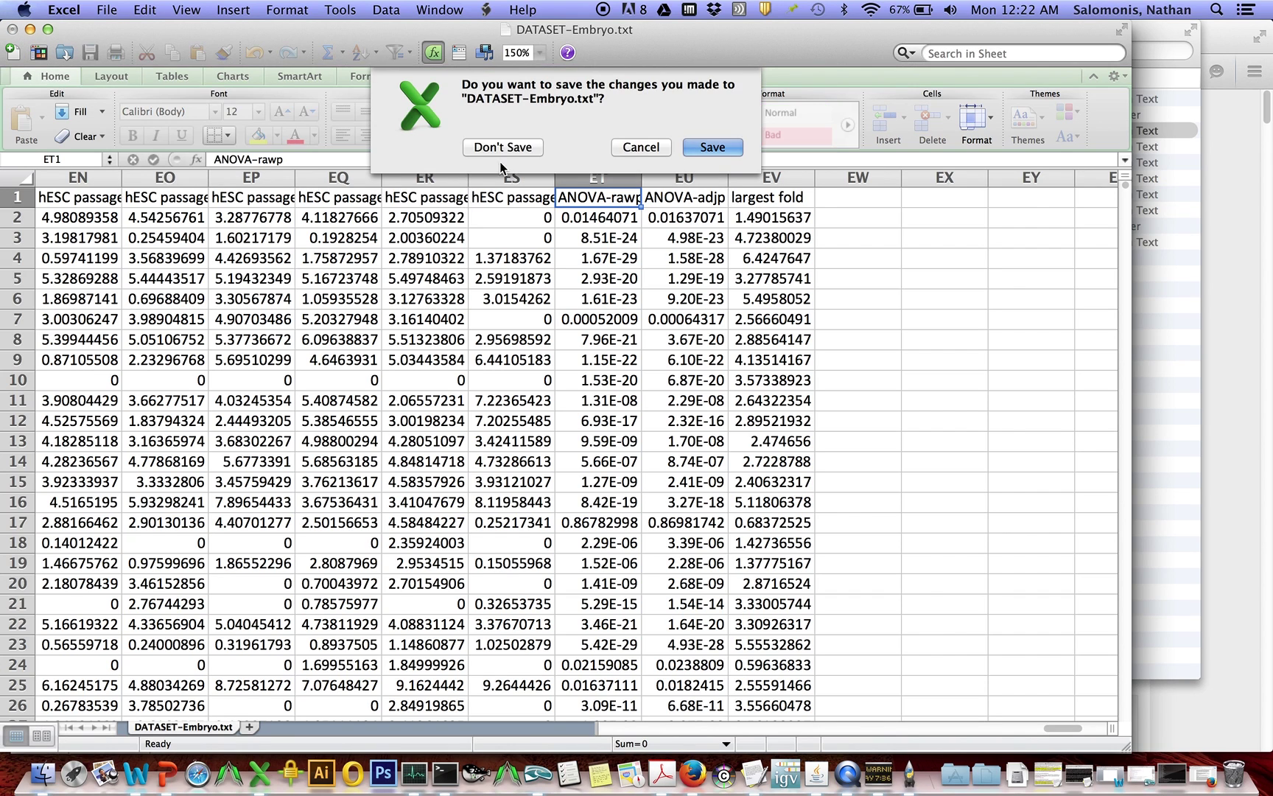
click(508, 147)
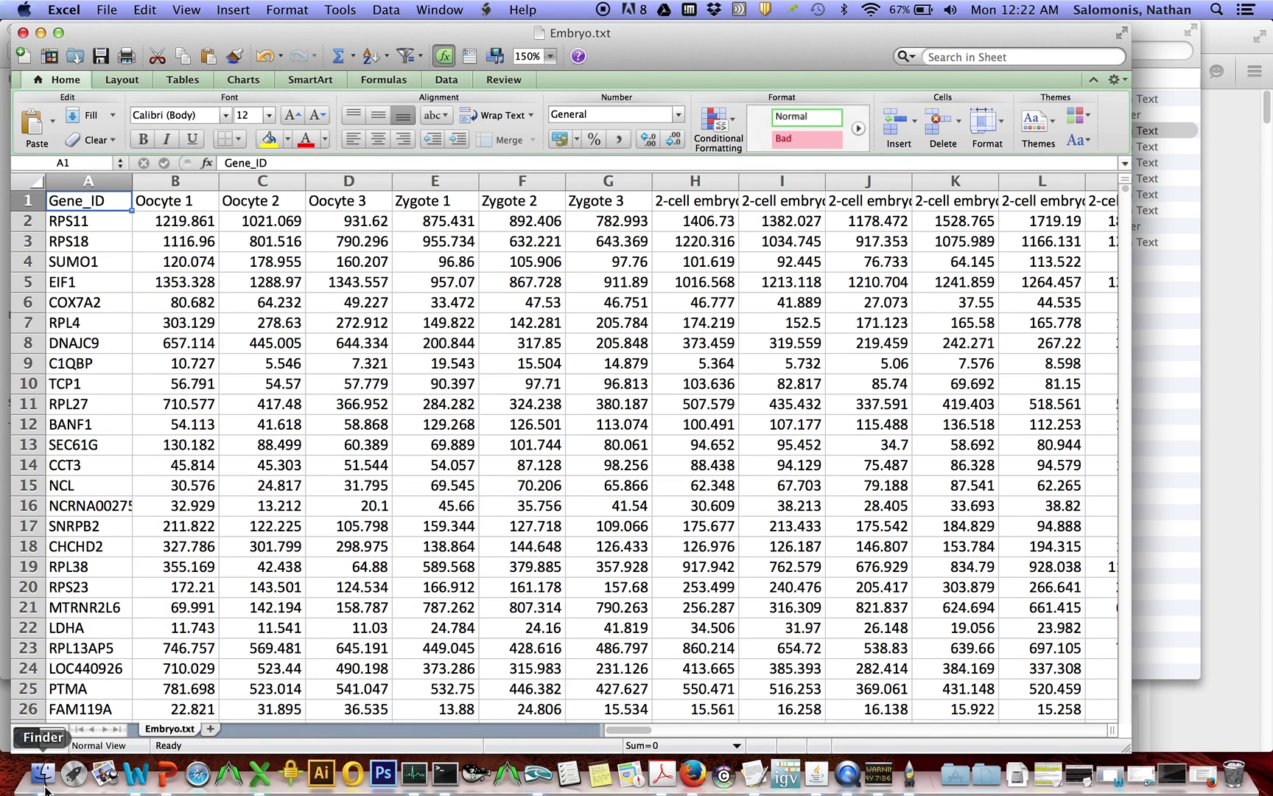
- Switch to Finder, view the regulated gene summary in SUMMARY-Embryo.txt from the ExpressionOutput folder and close it
click(44, 786)
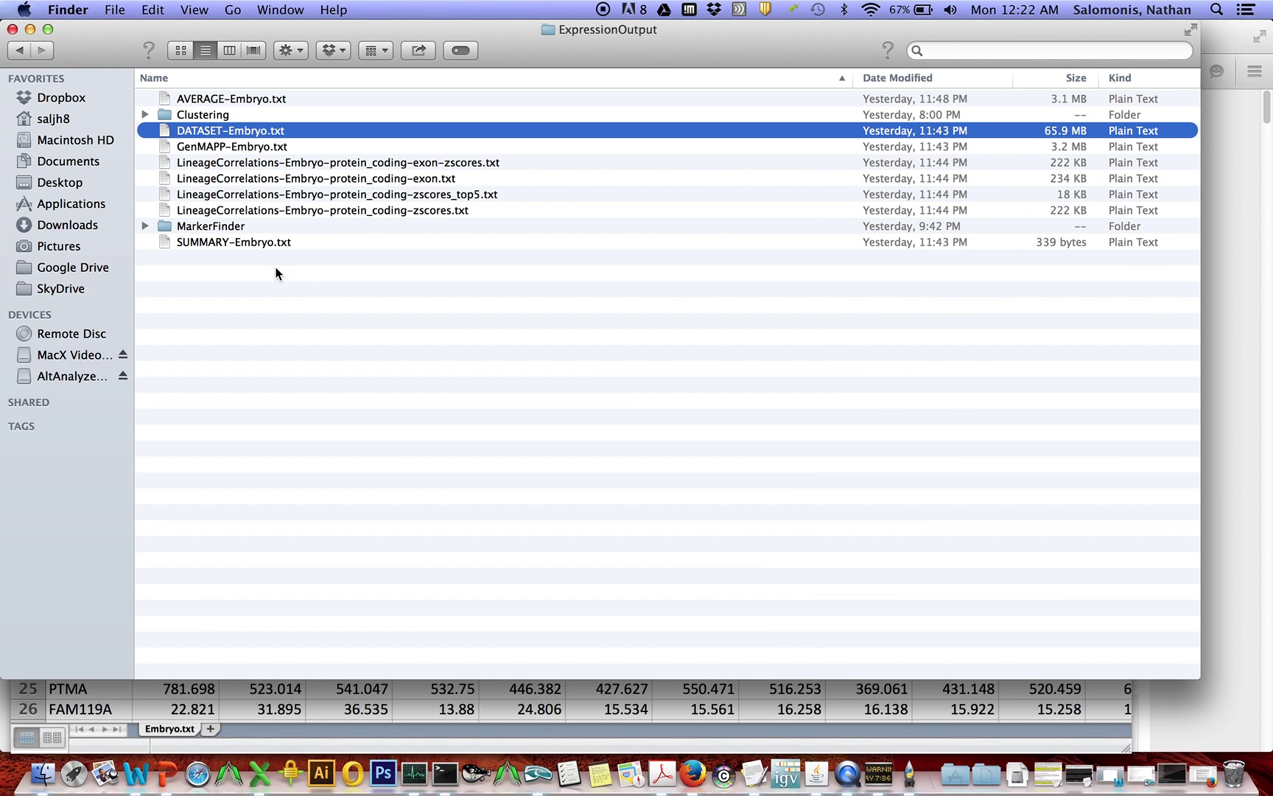
double_click(262, 244)
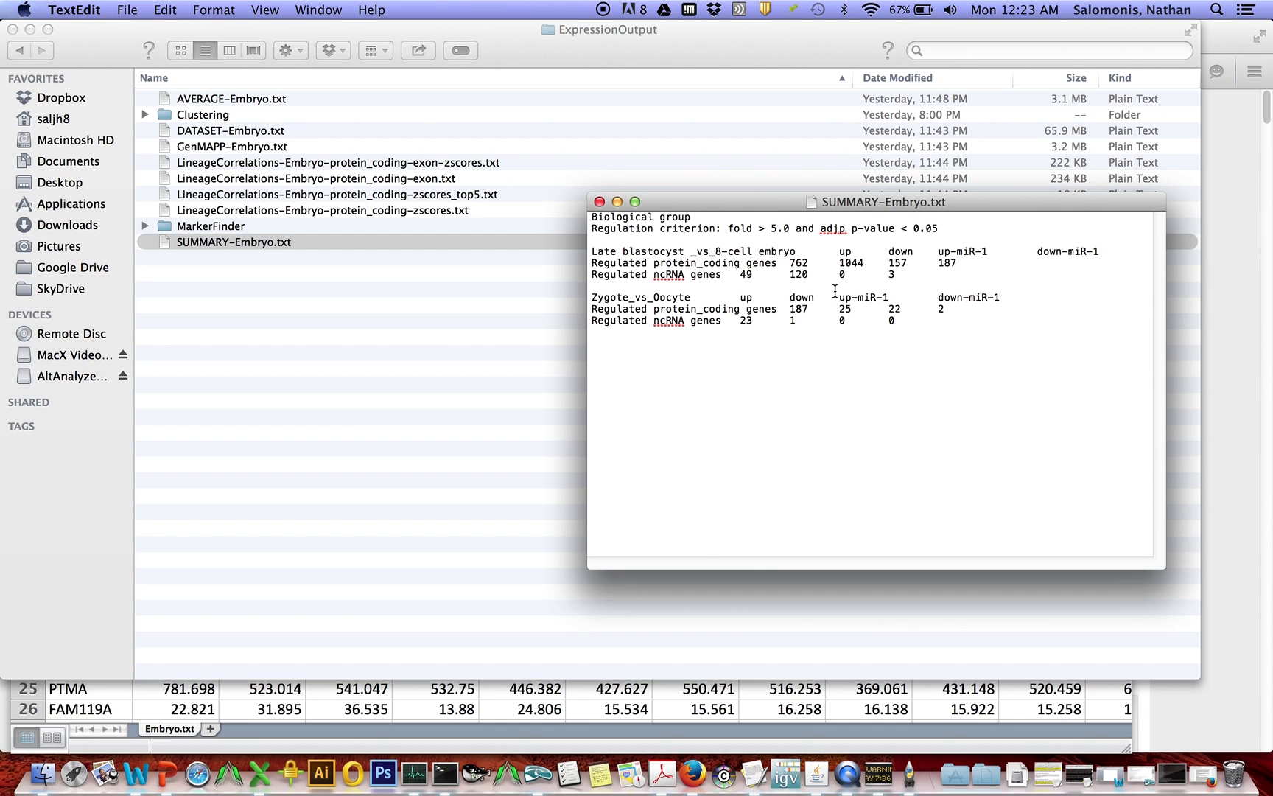
click(599, 202)
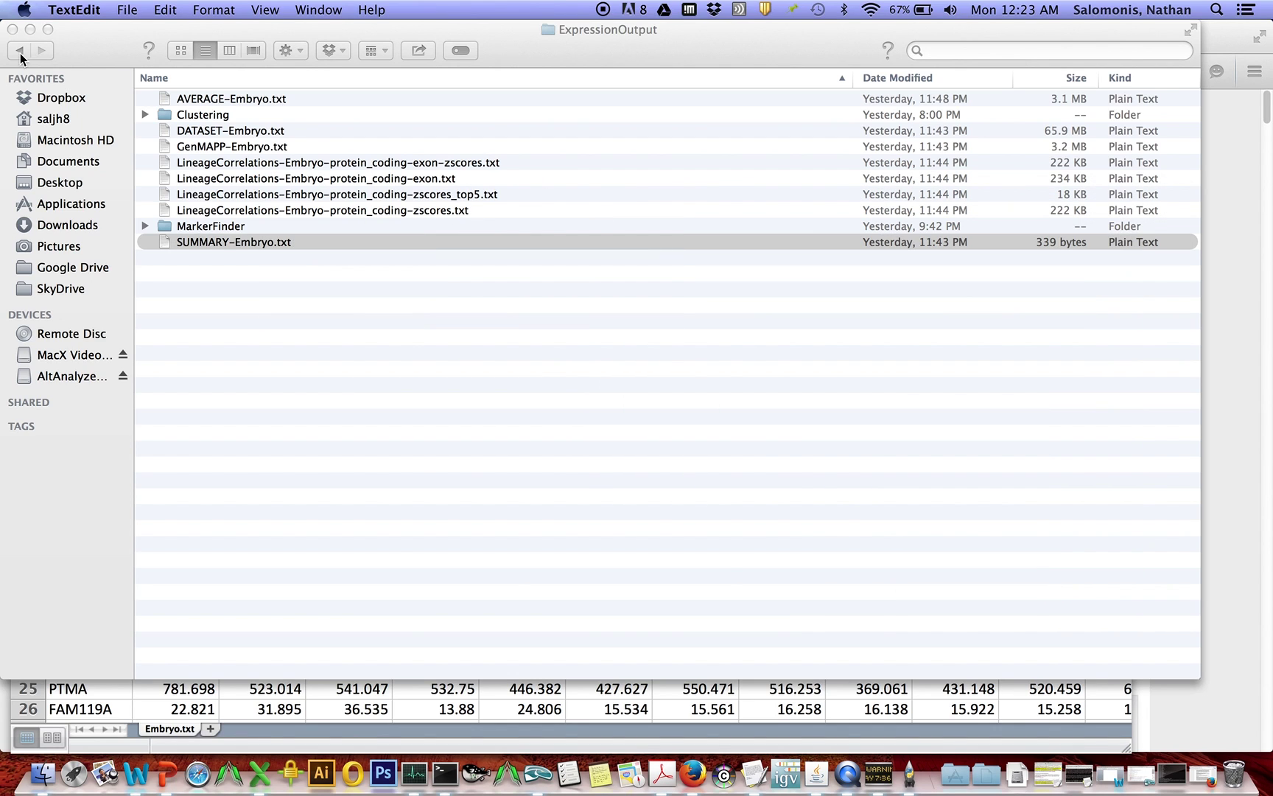
- Open pruned-results_z-score_elite.txt from GO-Elite/regulated/GO-Elite_results inside the SingleCellEmbryo folder in Microsoft Excel
click(20, 55)
click(25, 53)
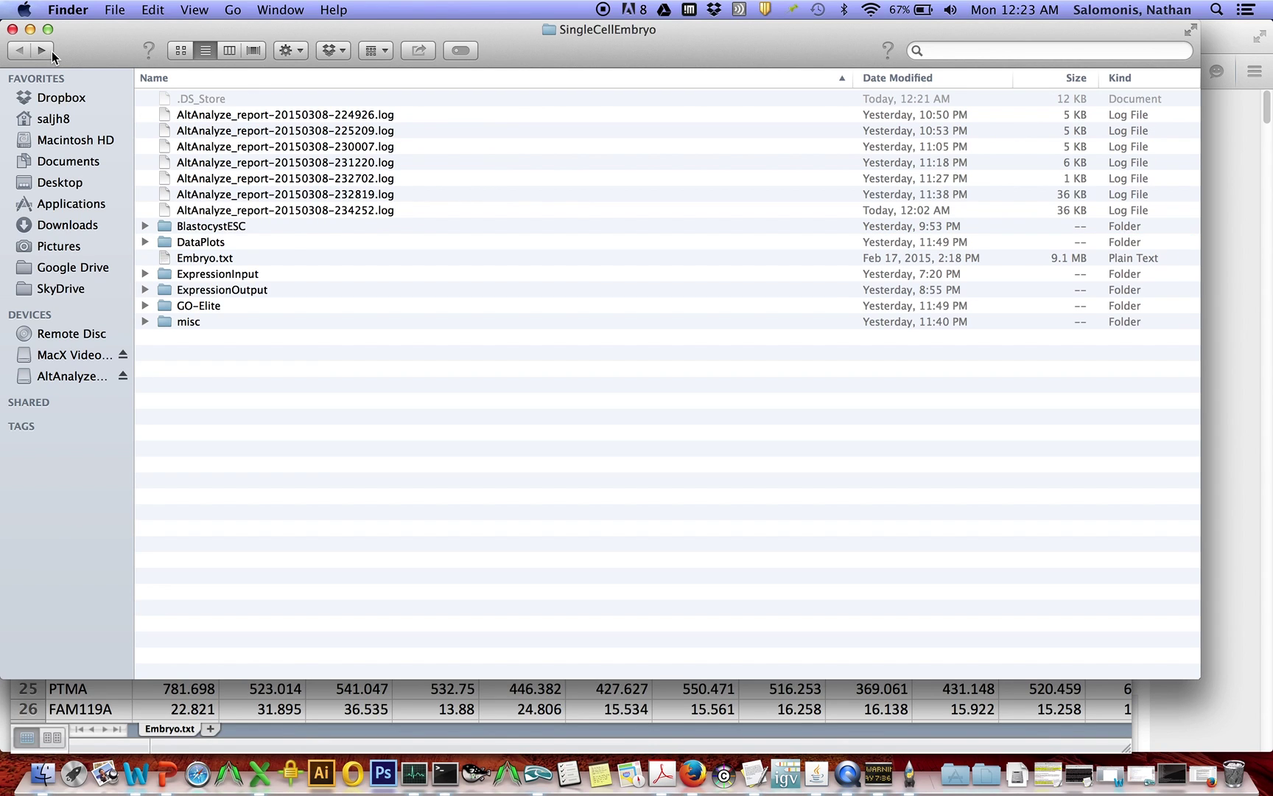
double_click(211, 308)
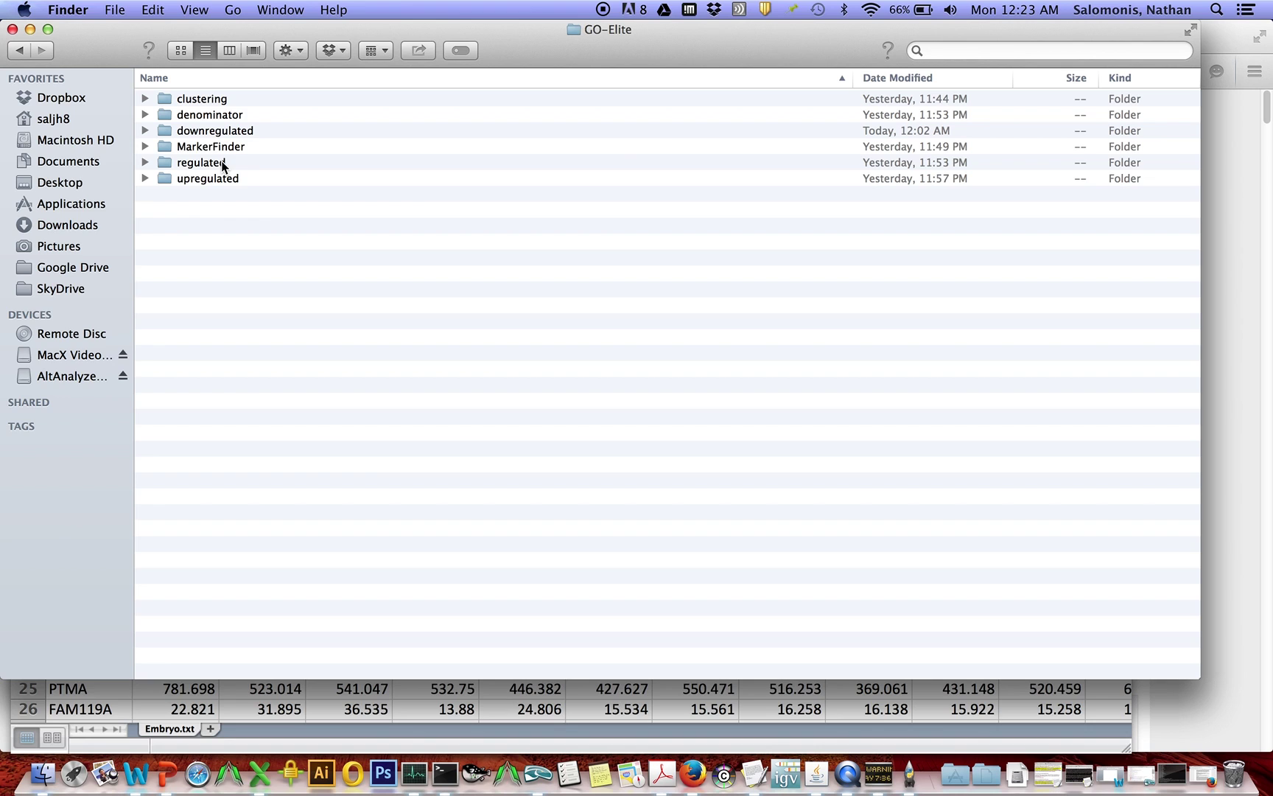
double_click(222, 163)
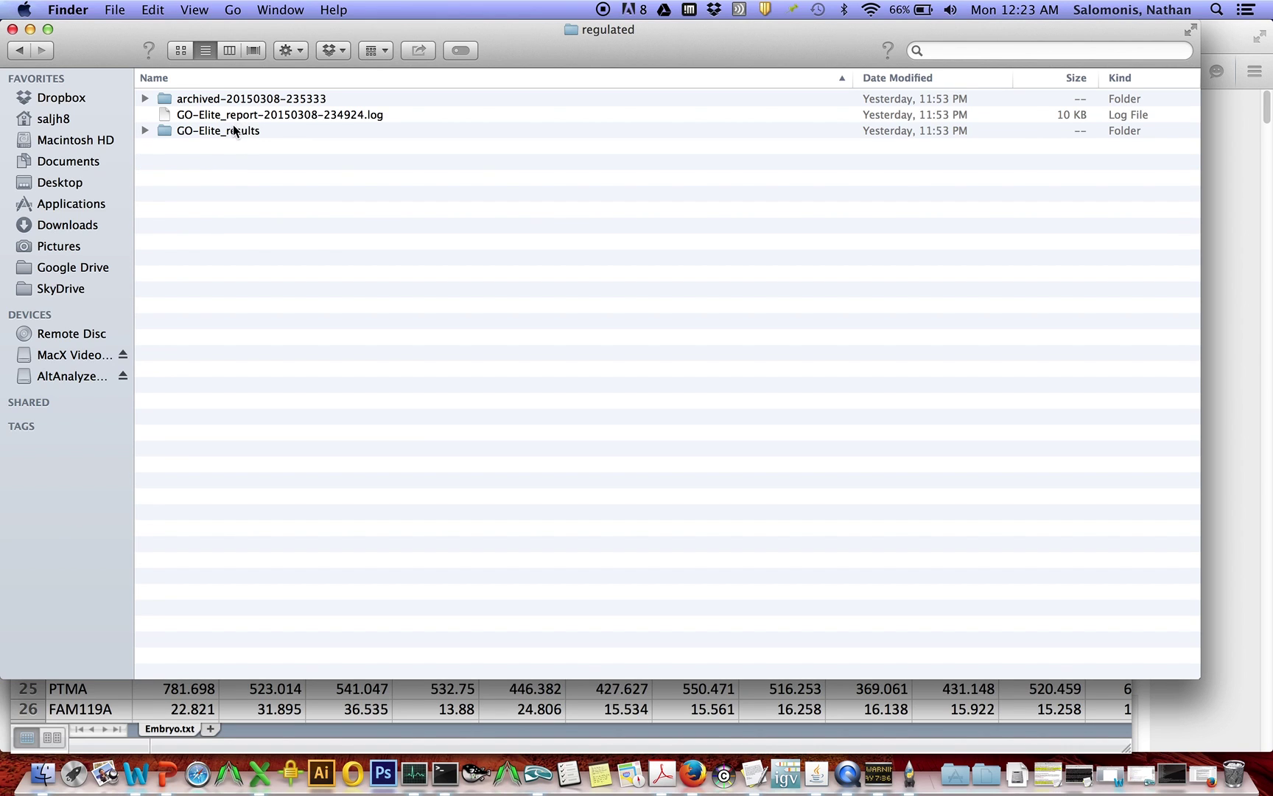
double_click(233, 131)
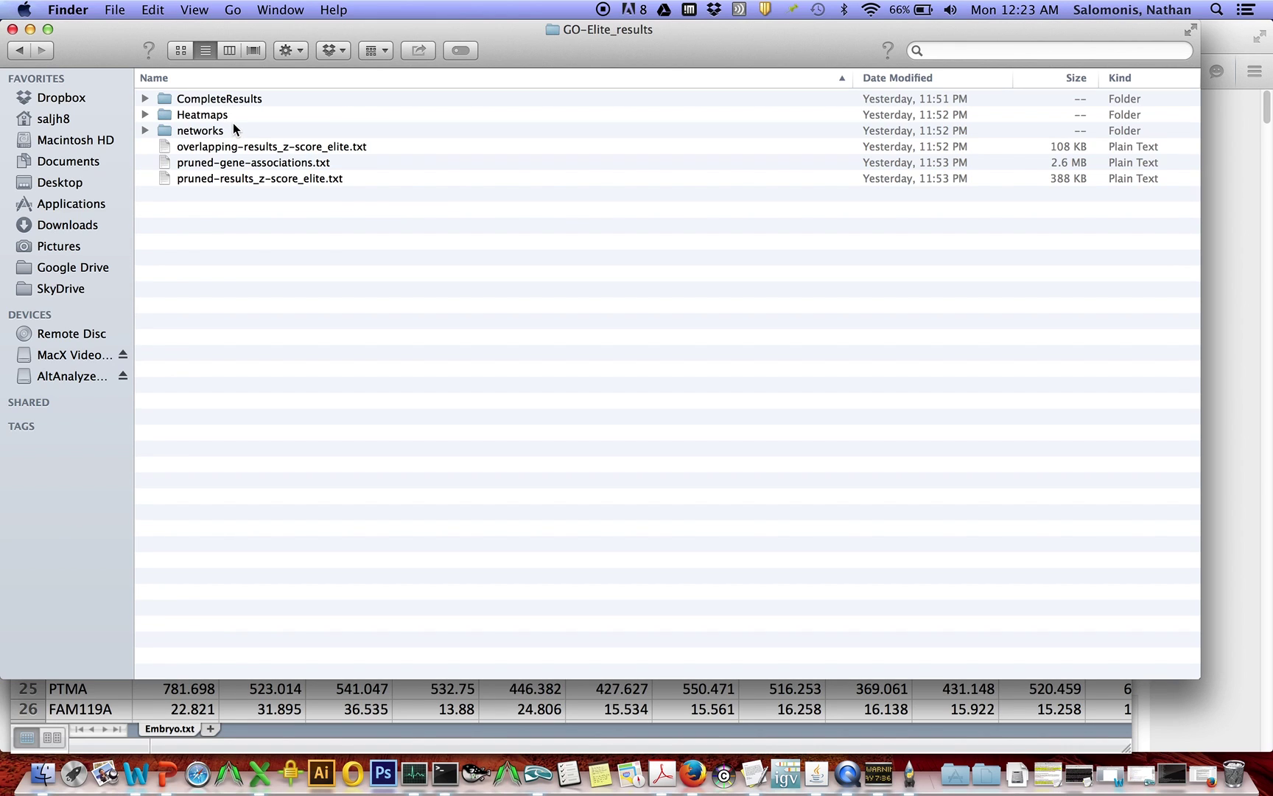
click(211, 180)
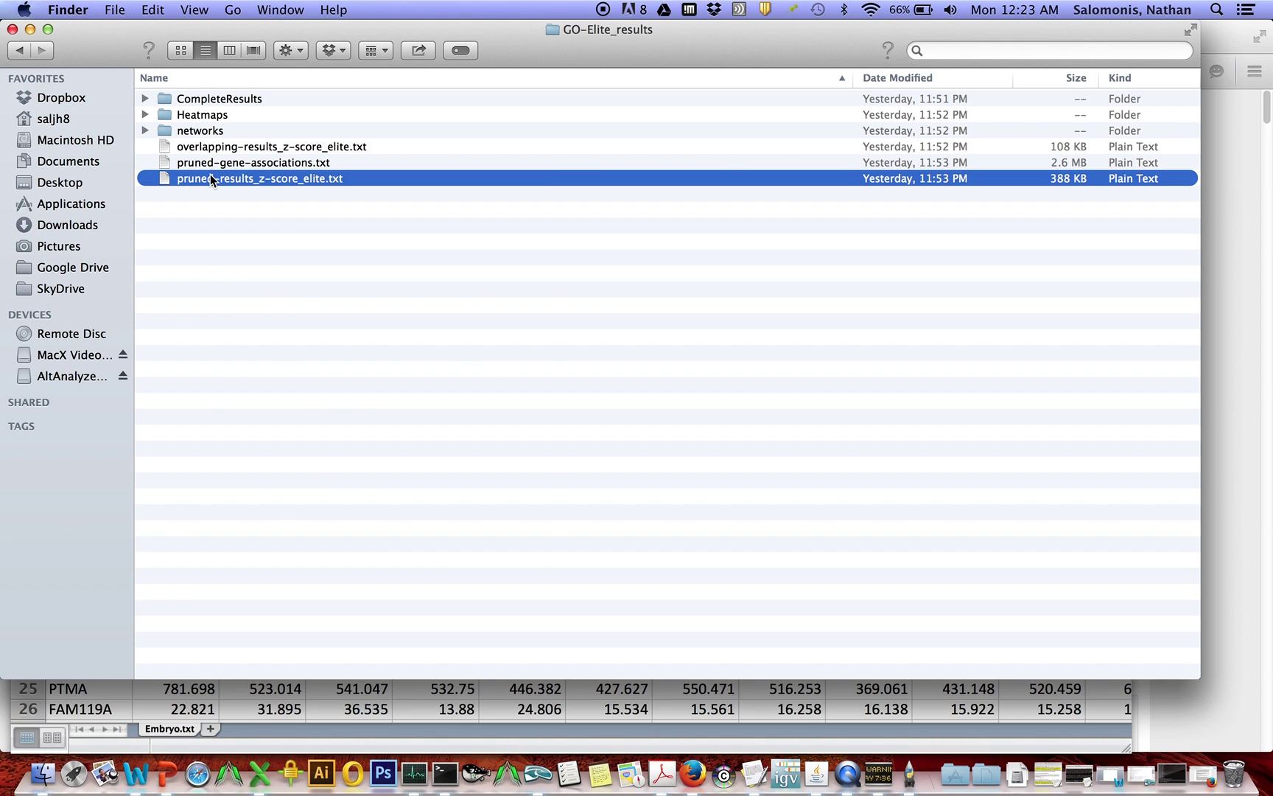
right_click(210, 178)
mouse_move(244, 199)
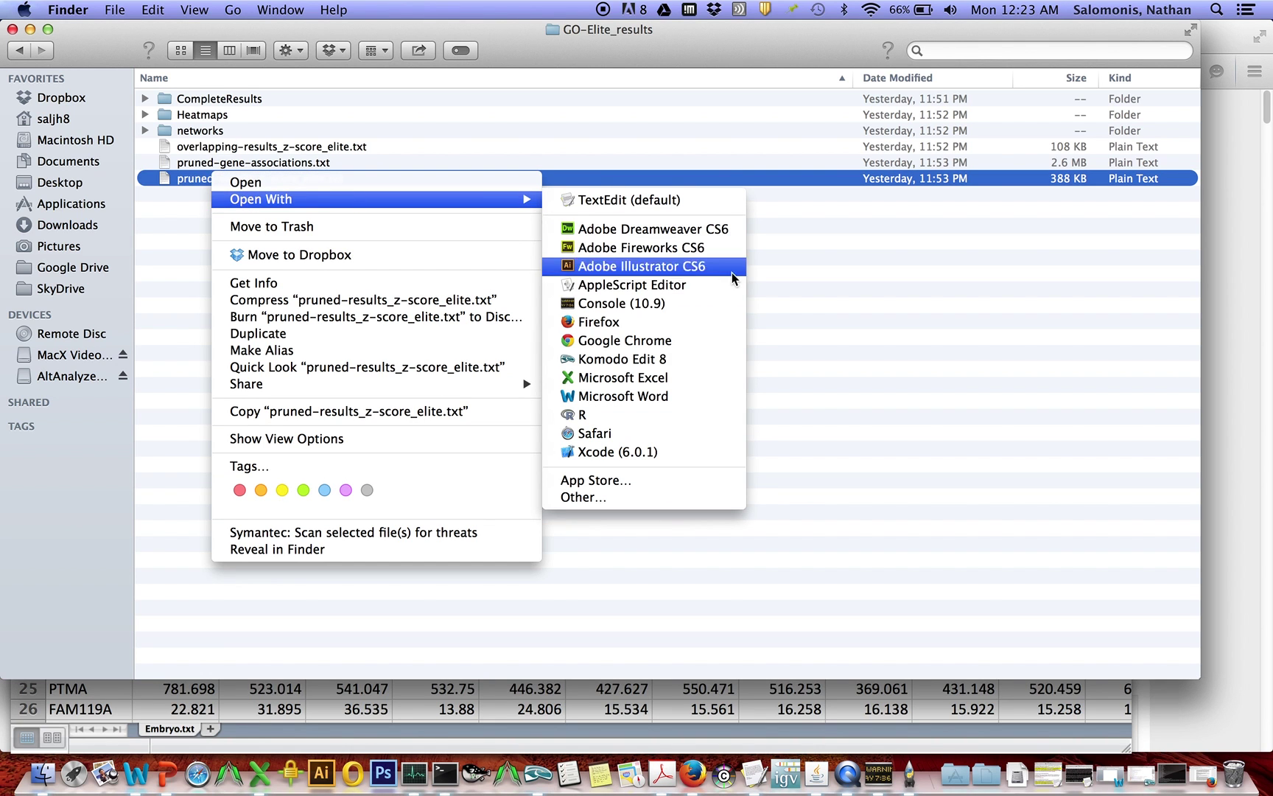
click(640, 377)
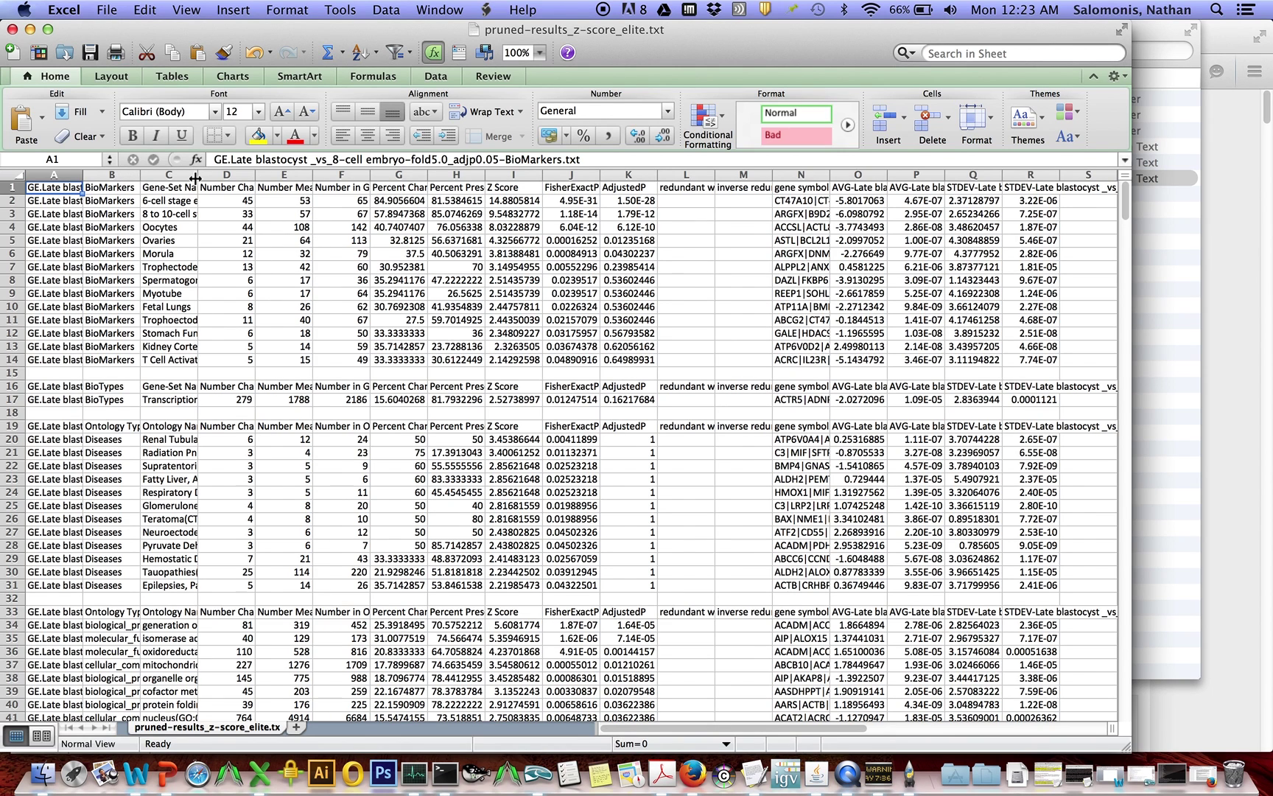
- Widen the comparison file name and Gene-Set Name columns and enlarge the sheet to 200%
drag(195, 178, 322, 178)
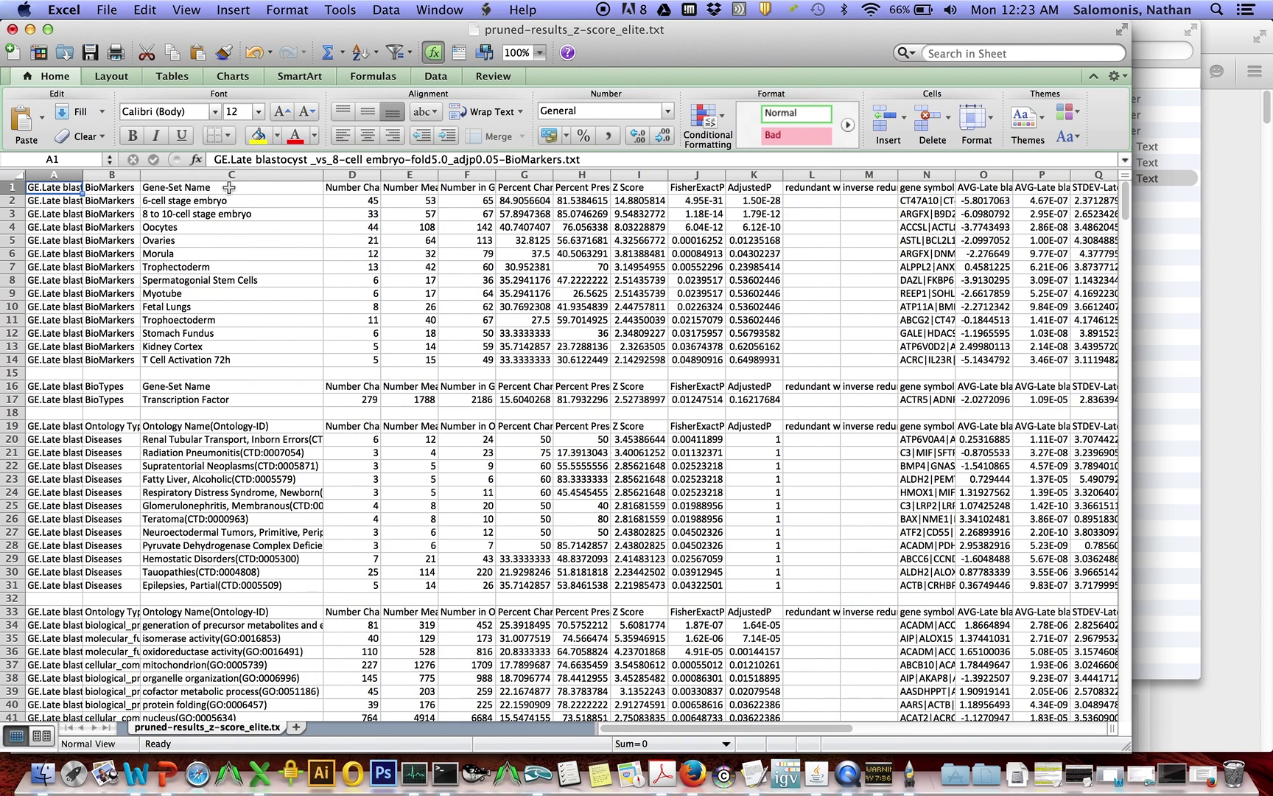
drag(83, 174, 229, 175)
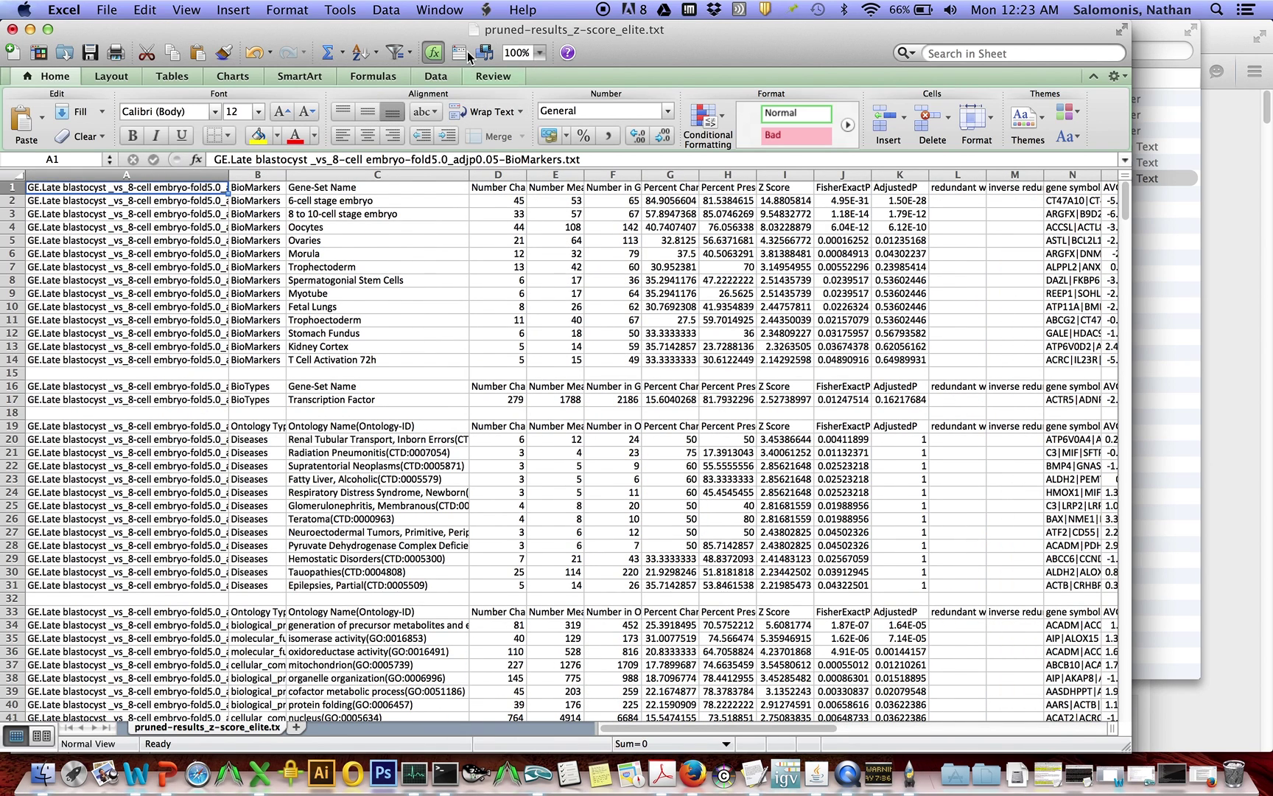
click(540, 52)
click(563, 71)
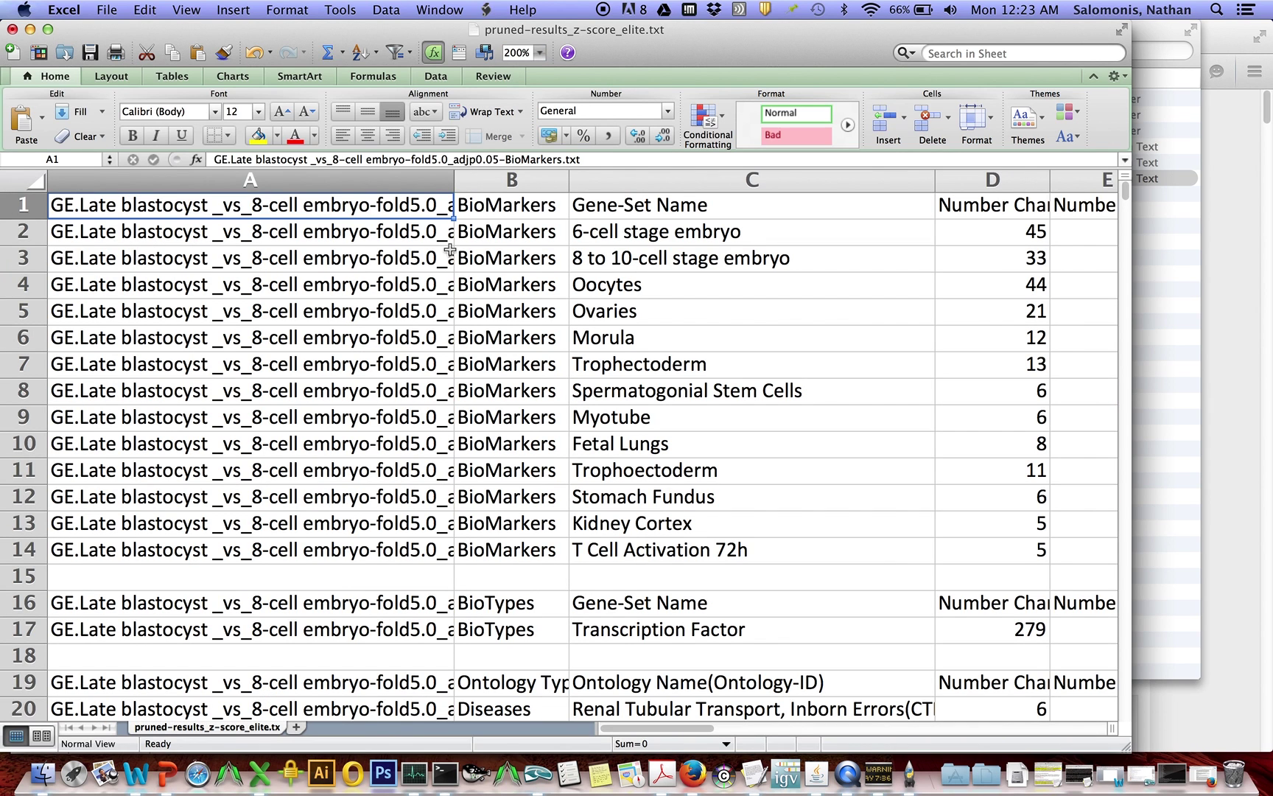
- Examine the BioMarkers gene sets, their statistics columns and the GO term rows, and close the workbook without saving
click(610, 231)
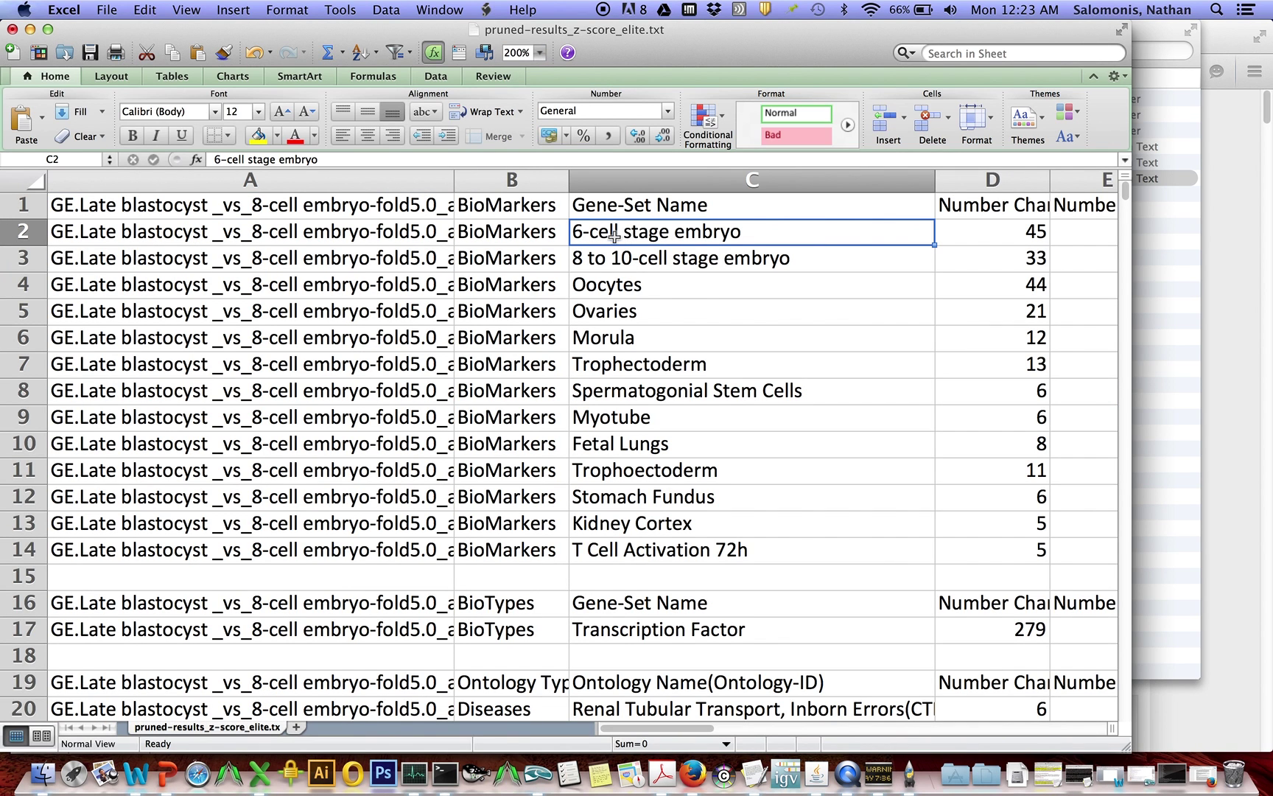
click(696, 255)
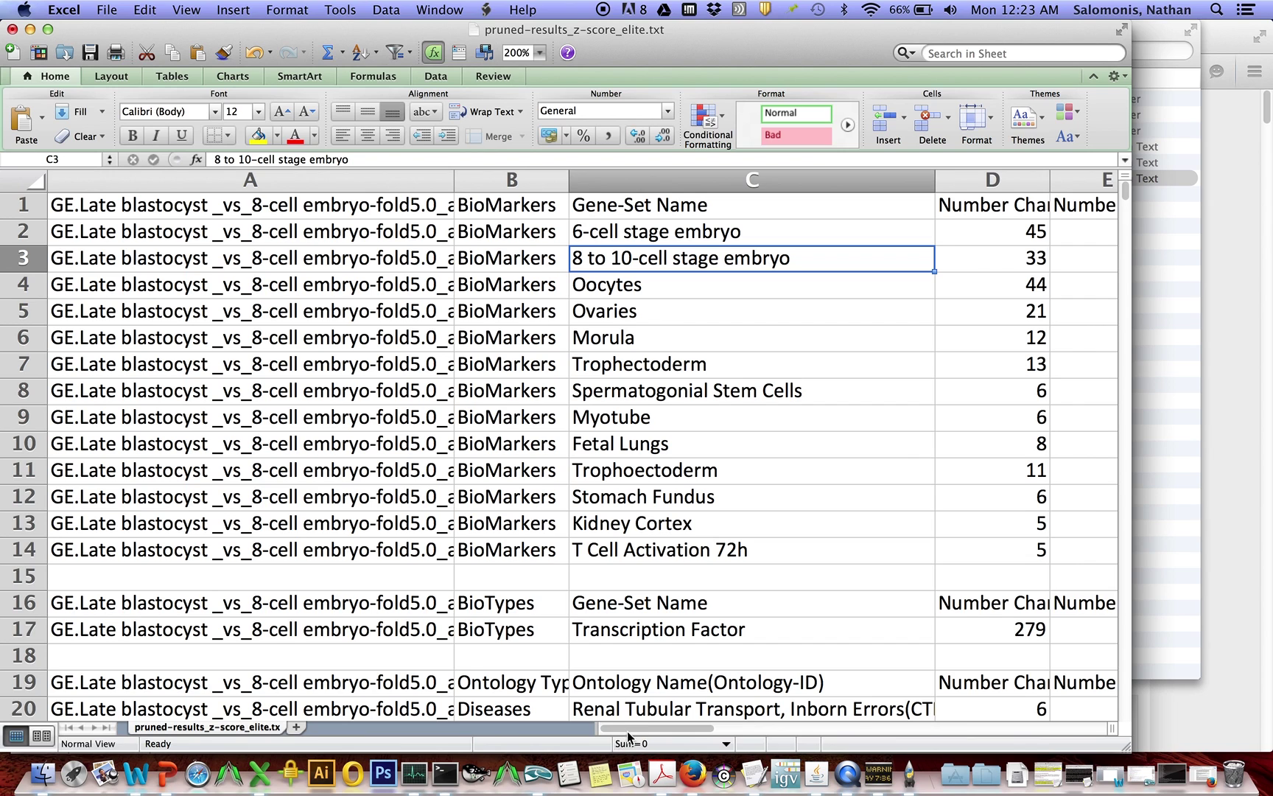
drag(628, 733, 651, 733)
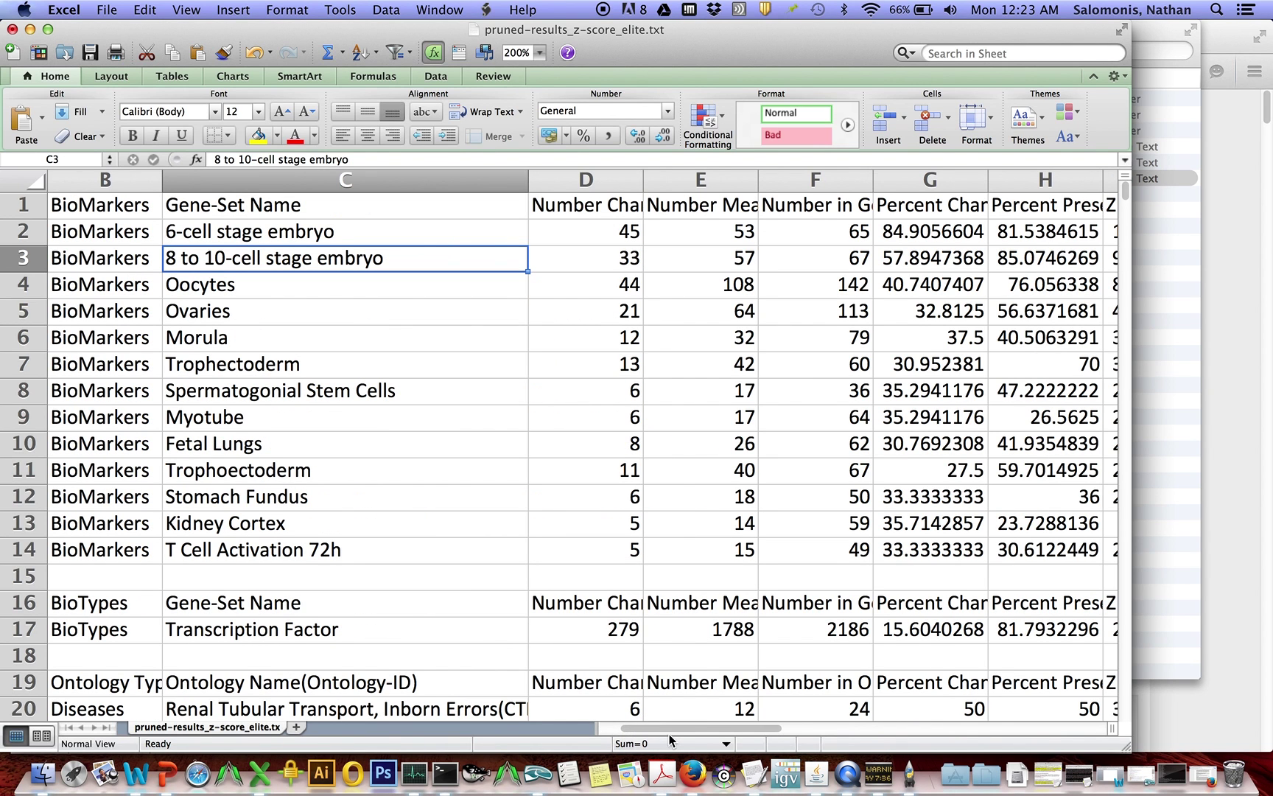
scroll(659, 728, left, 2)
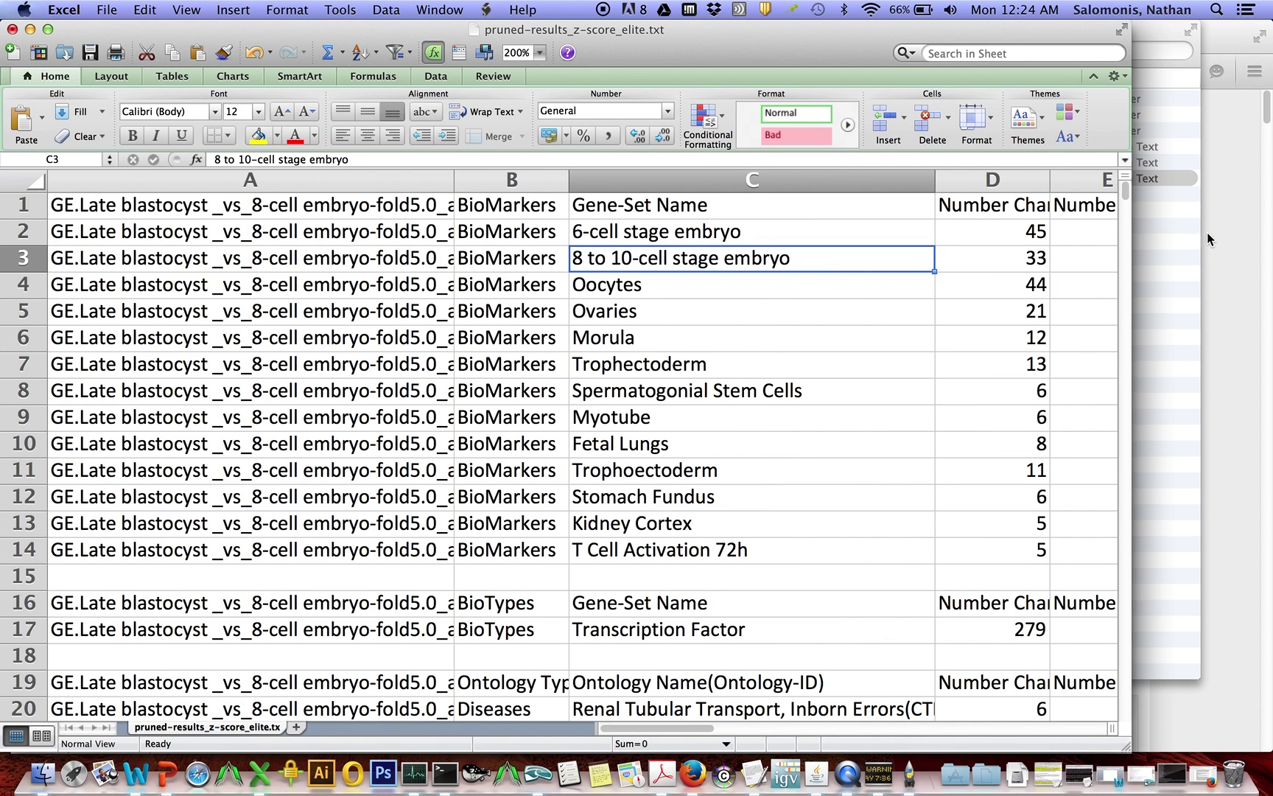
drag(1125, 190, 1125, 324)
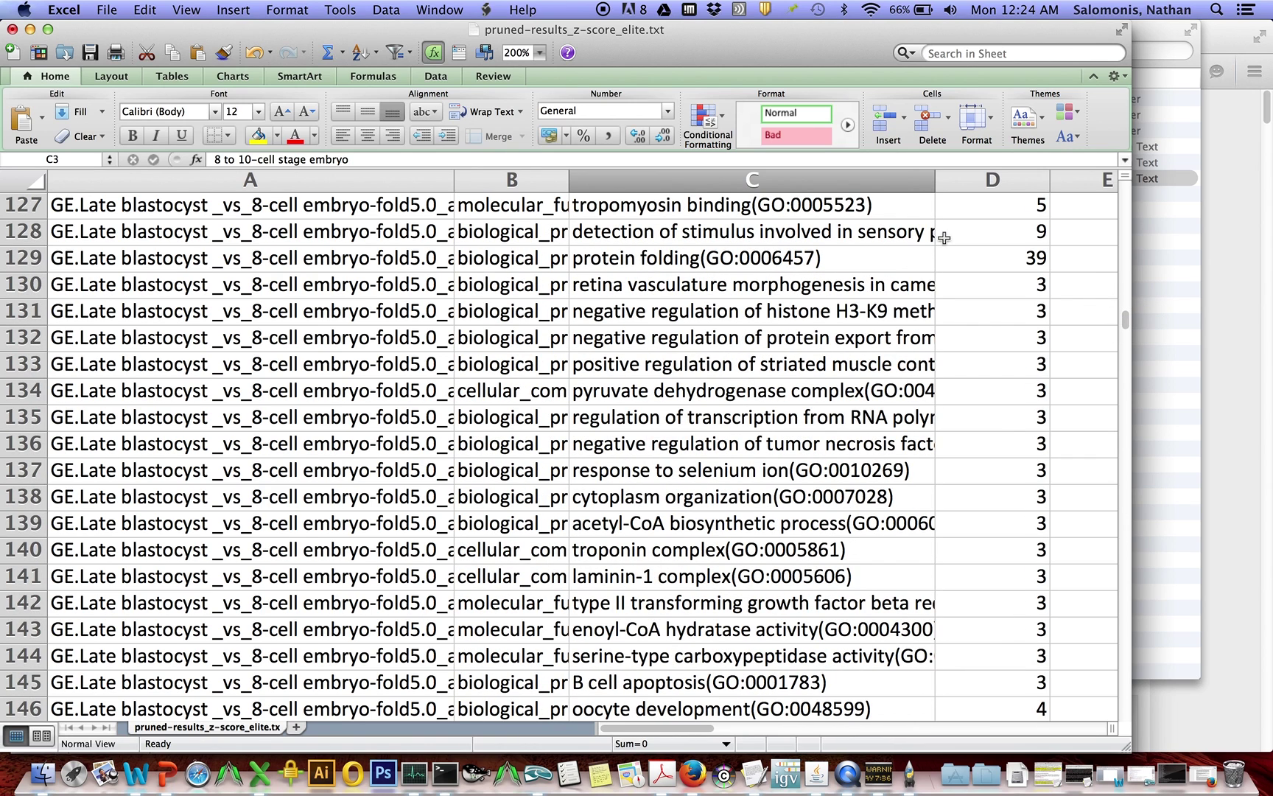
click(14, 31)
click(506, 146)
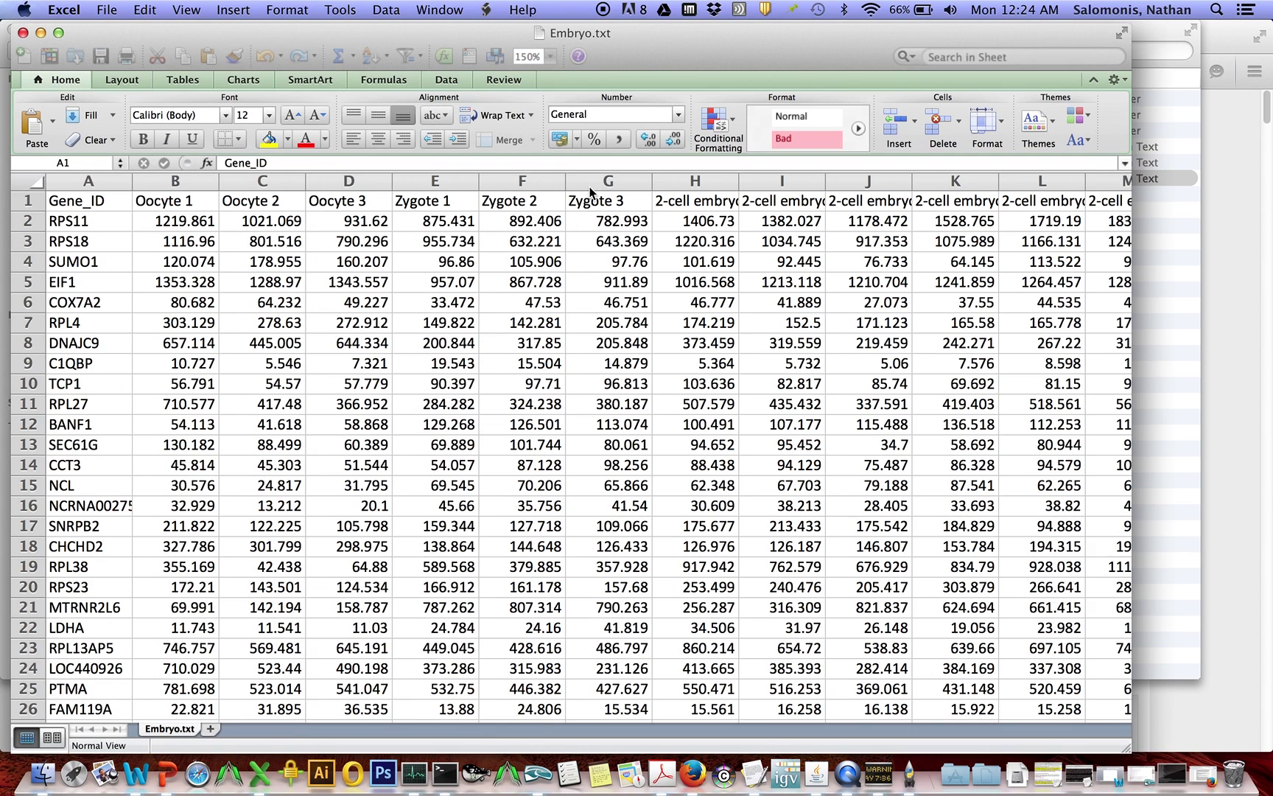
- Switch to Finder, view the Late blastocyst vs 8-cell embryo BioMarkers.pdf network from the networks folder enlarged, and close it
click(42, 773)
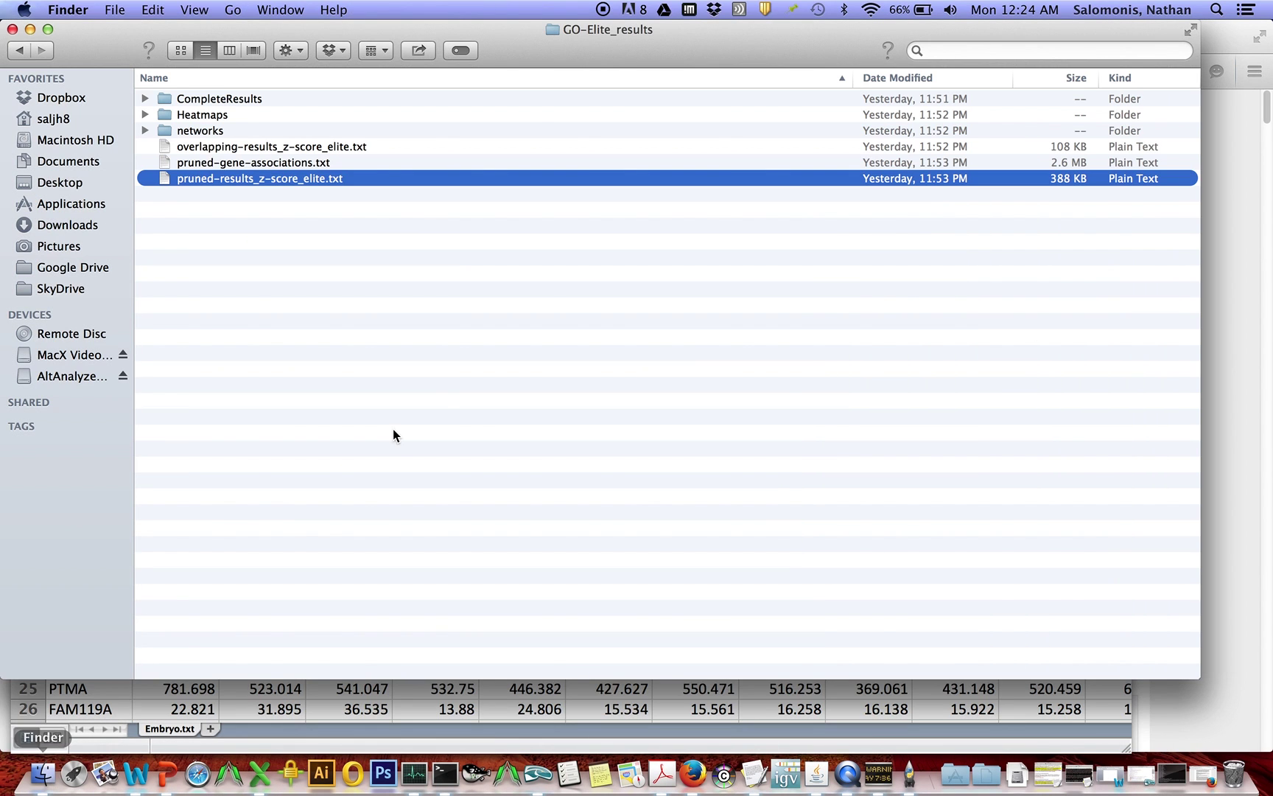
double_click(202, 132)
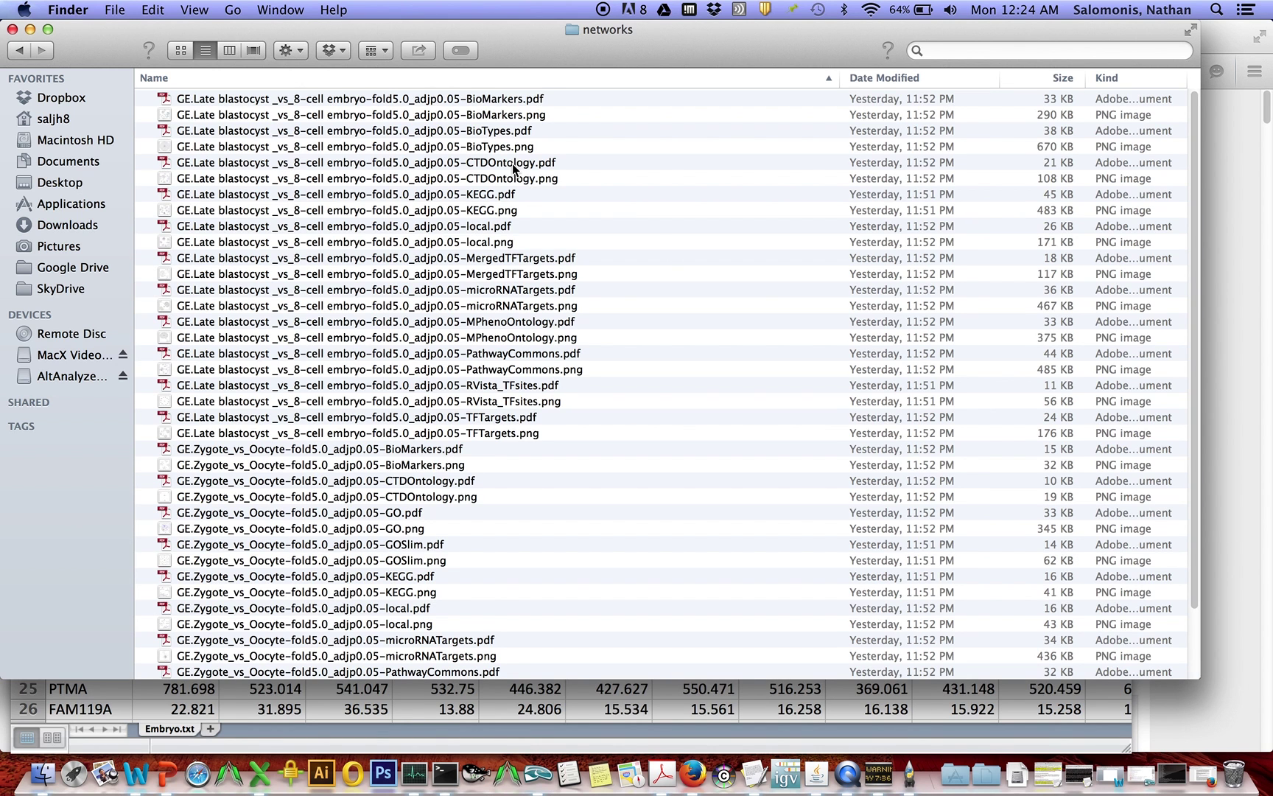
double_click(510, 103)
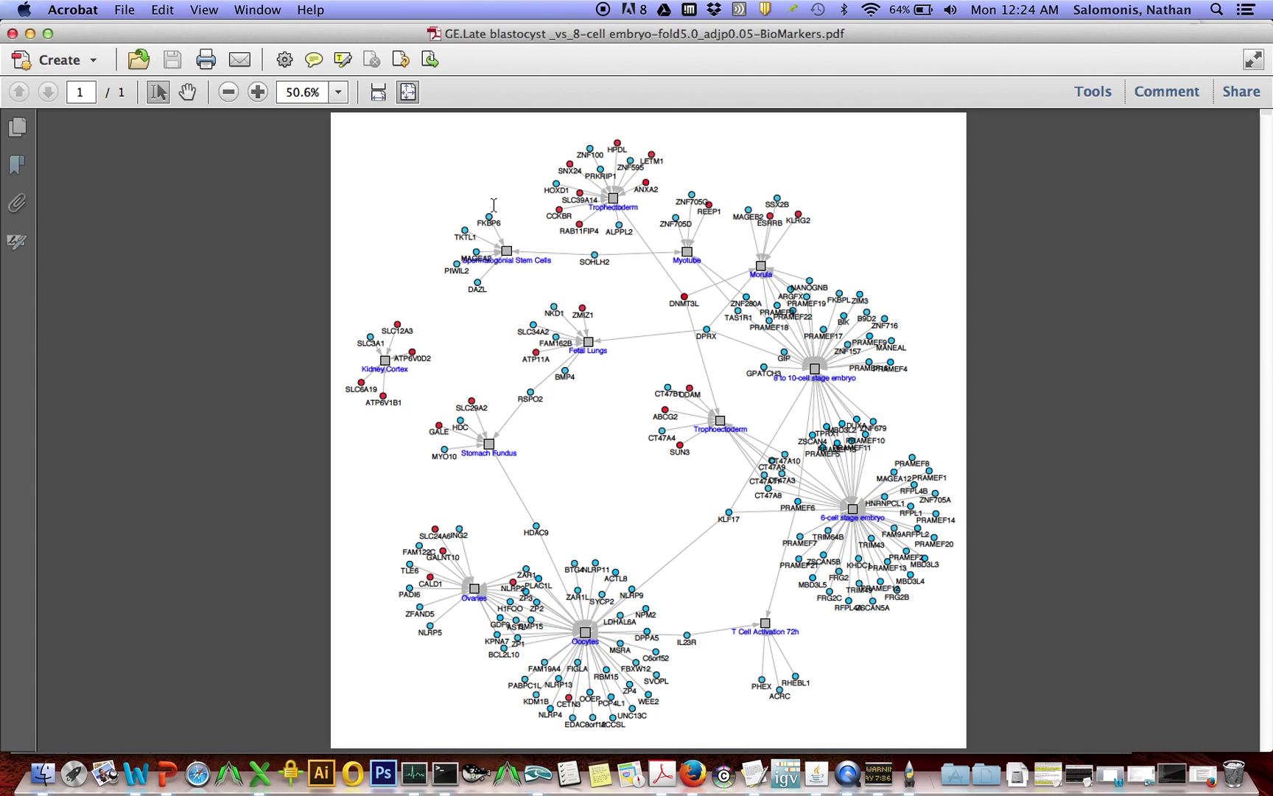
scroll(494, 204, up, 5)
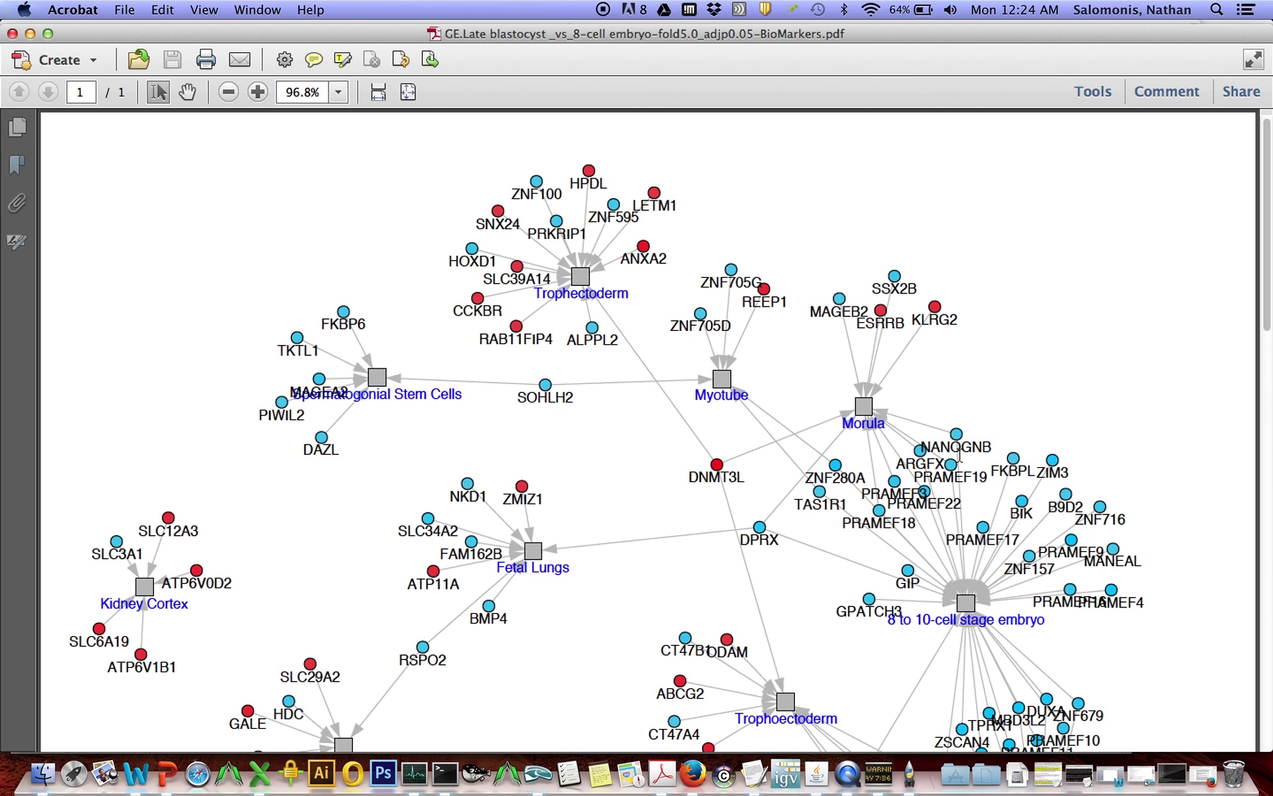
drag(1265, 270, 1229, 532)
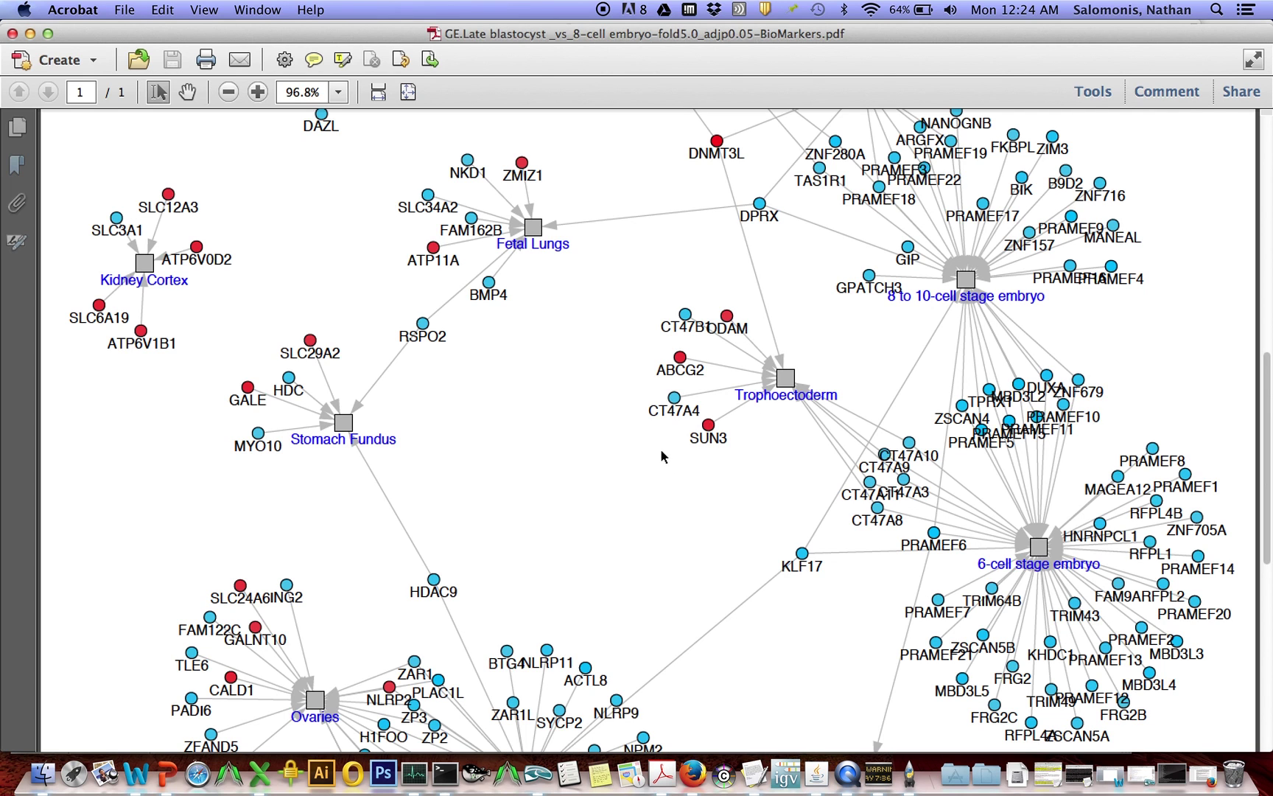
key(super+w)
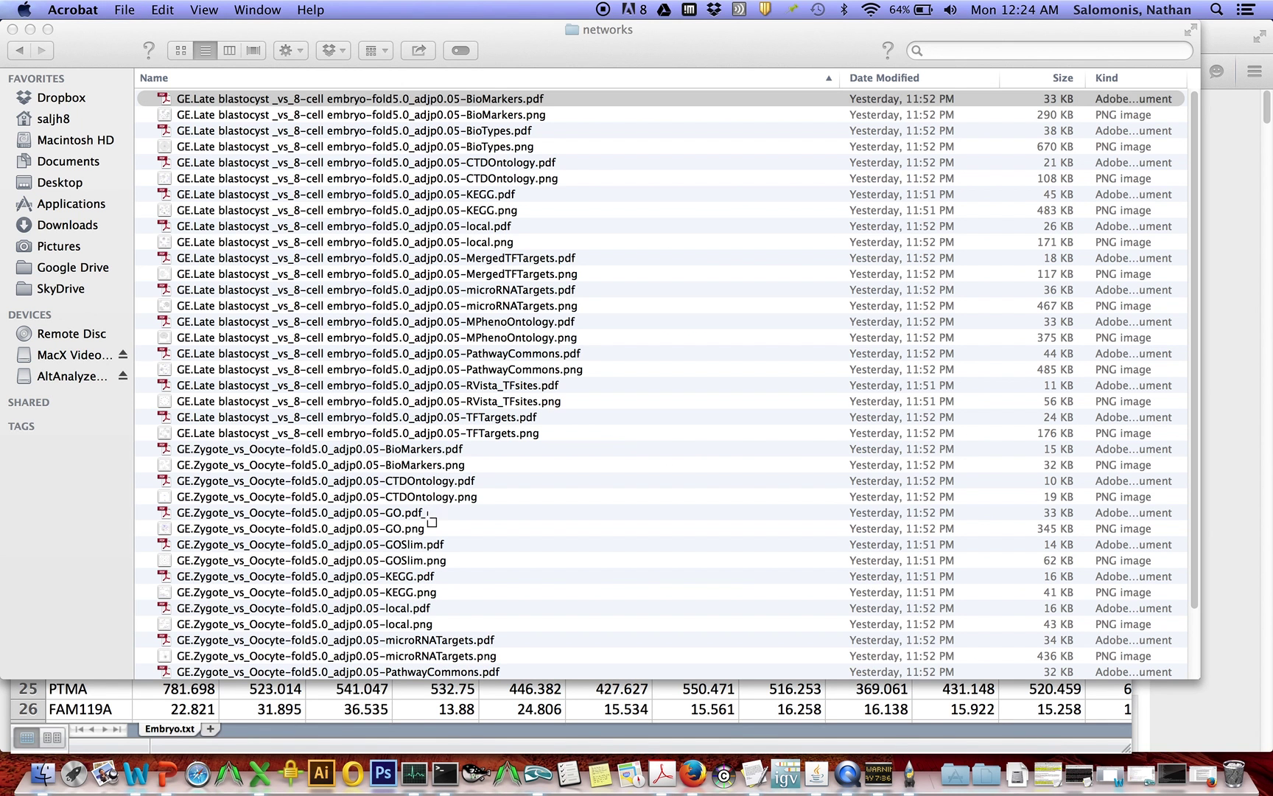
- View the GE.Zygote_vs_Oocyte-fold5.0_adjp0.05-GO.pdf network at 75% from top to bottom and close it
double_click(411, 513)
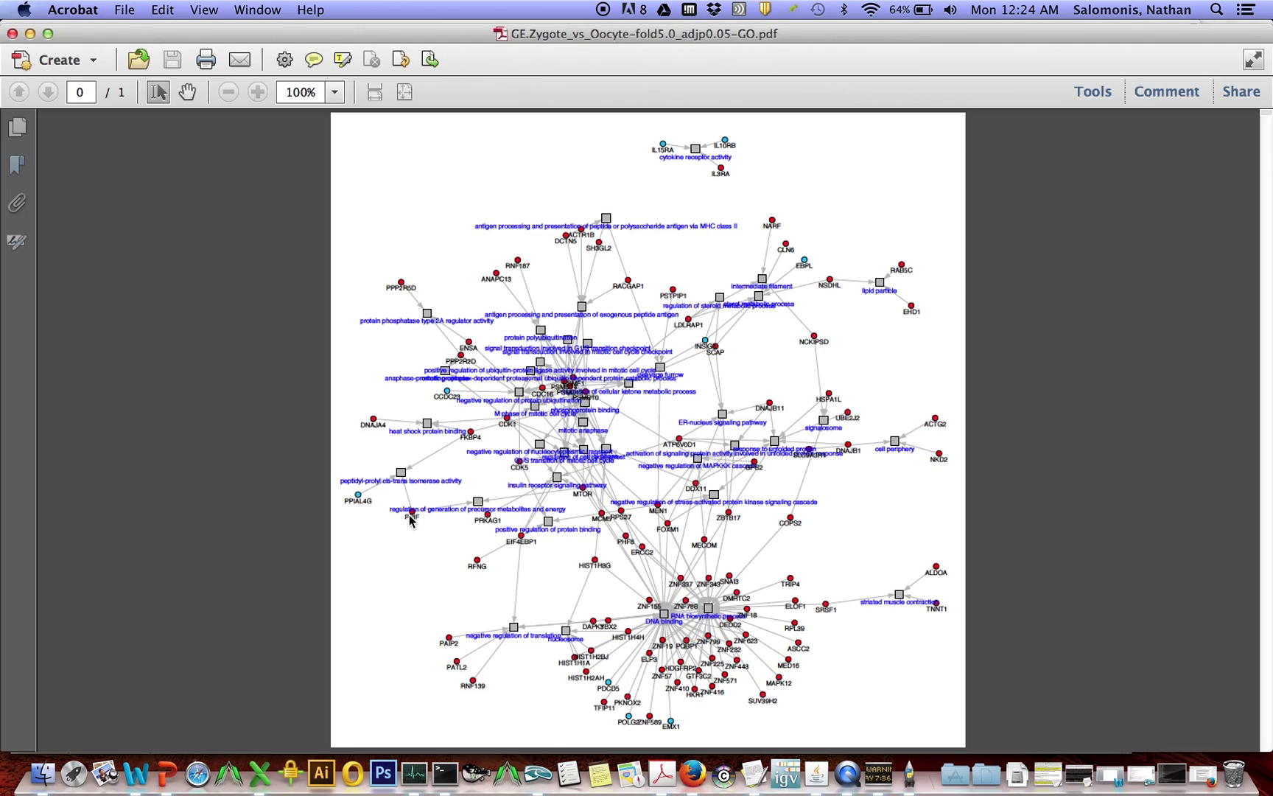
key(super+plus)
key(super+plus)
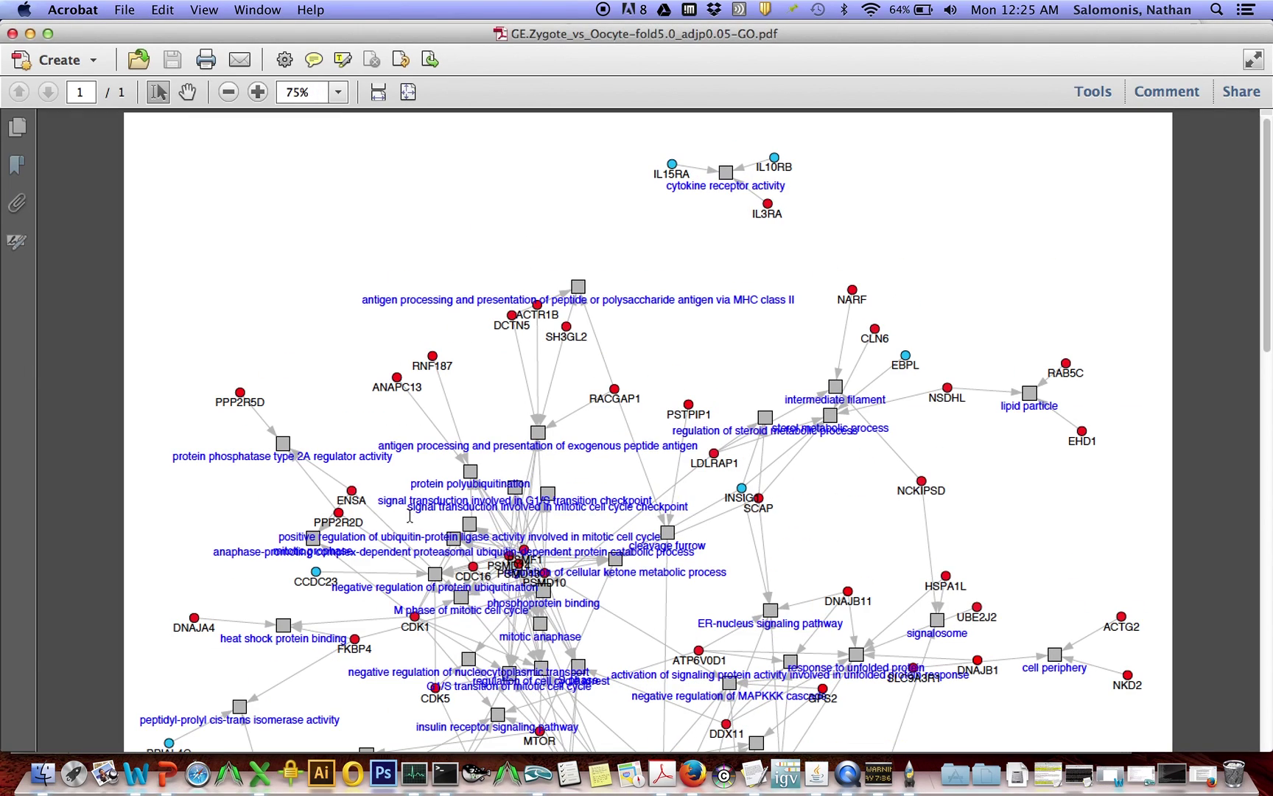
scroll(1001, 546, down, 10)
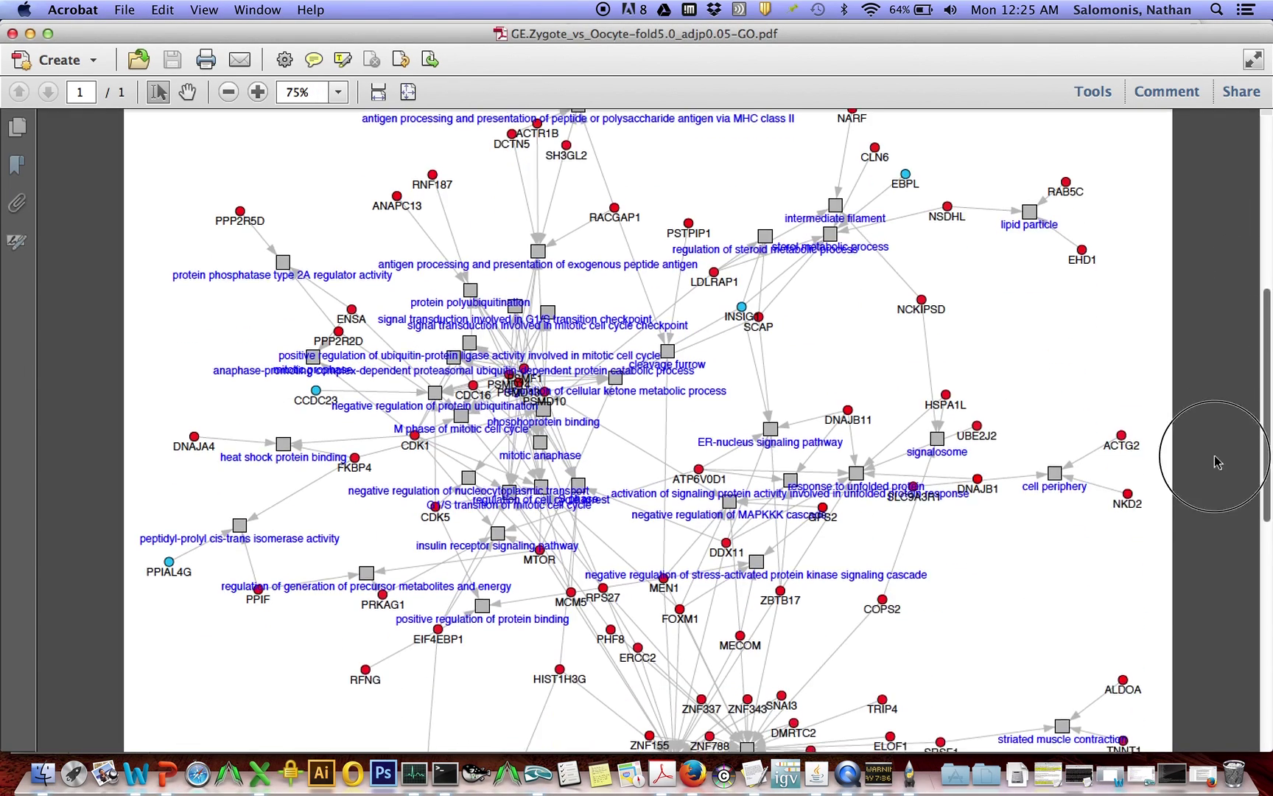
scroll(1174, 567, down, 4)
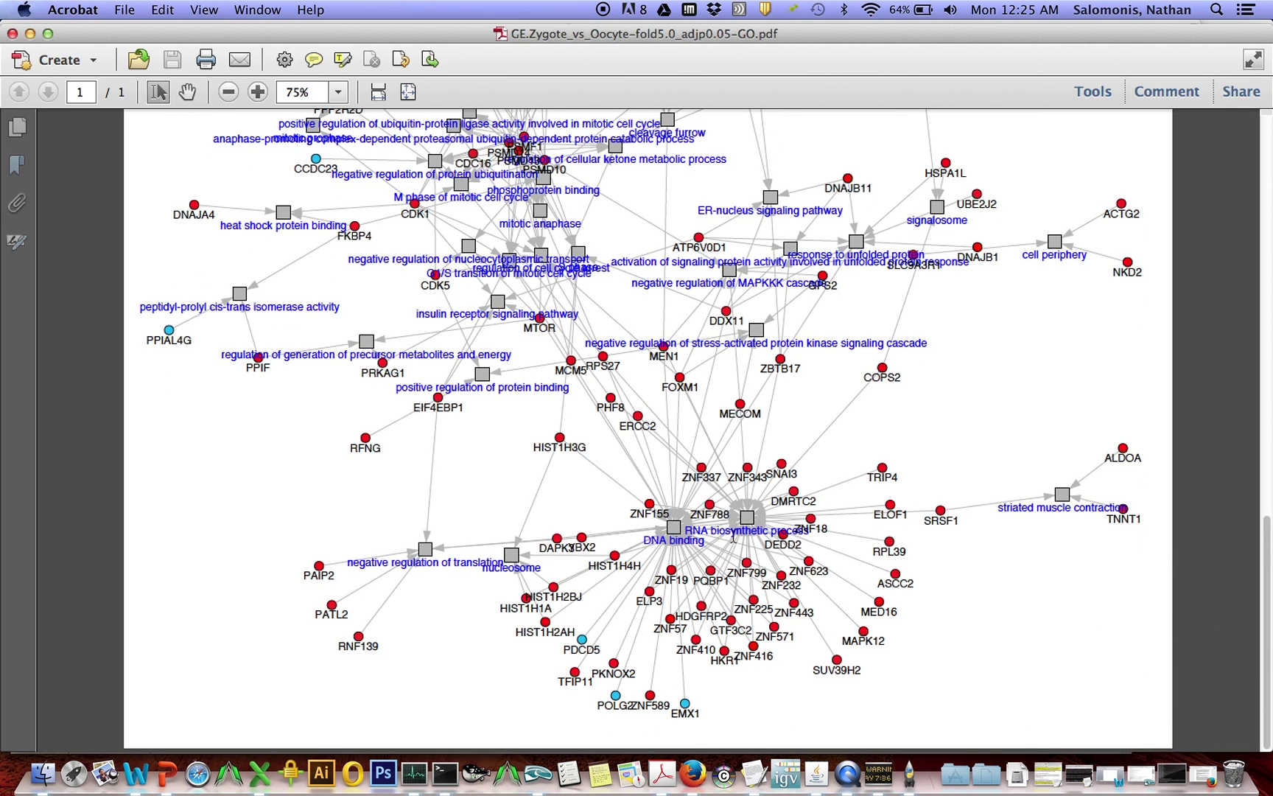
key(super+o)
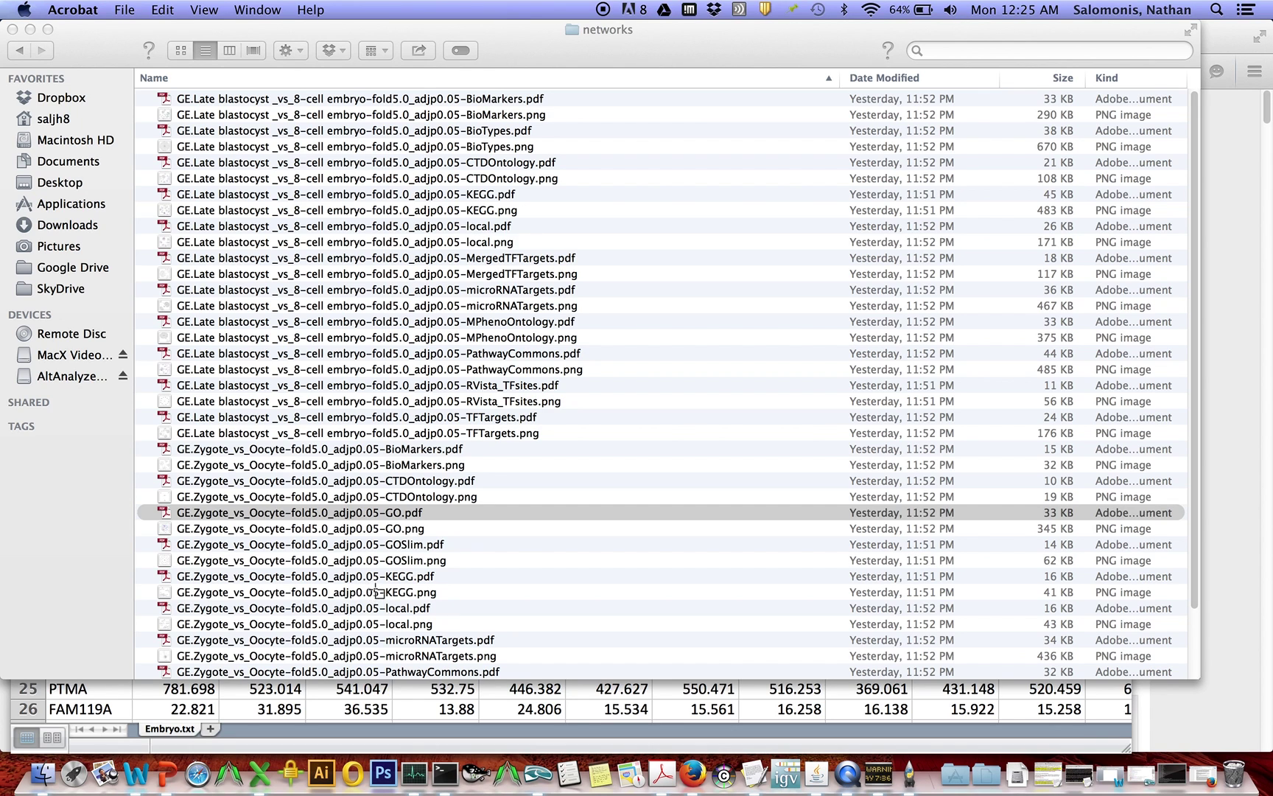
- View the pathway network in GE.Zygote_vs_Oocyte-fold5.0_adjp0.05-local.pdf and close it
click(358, 611)
double_click(358, 610)
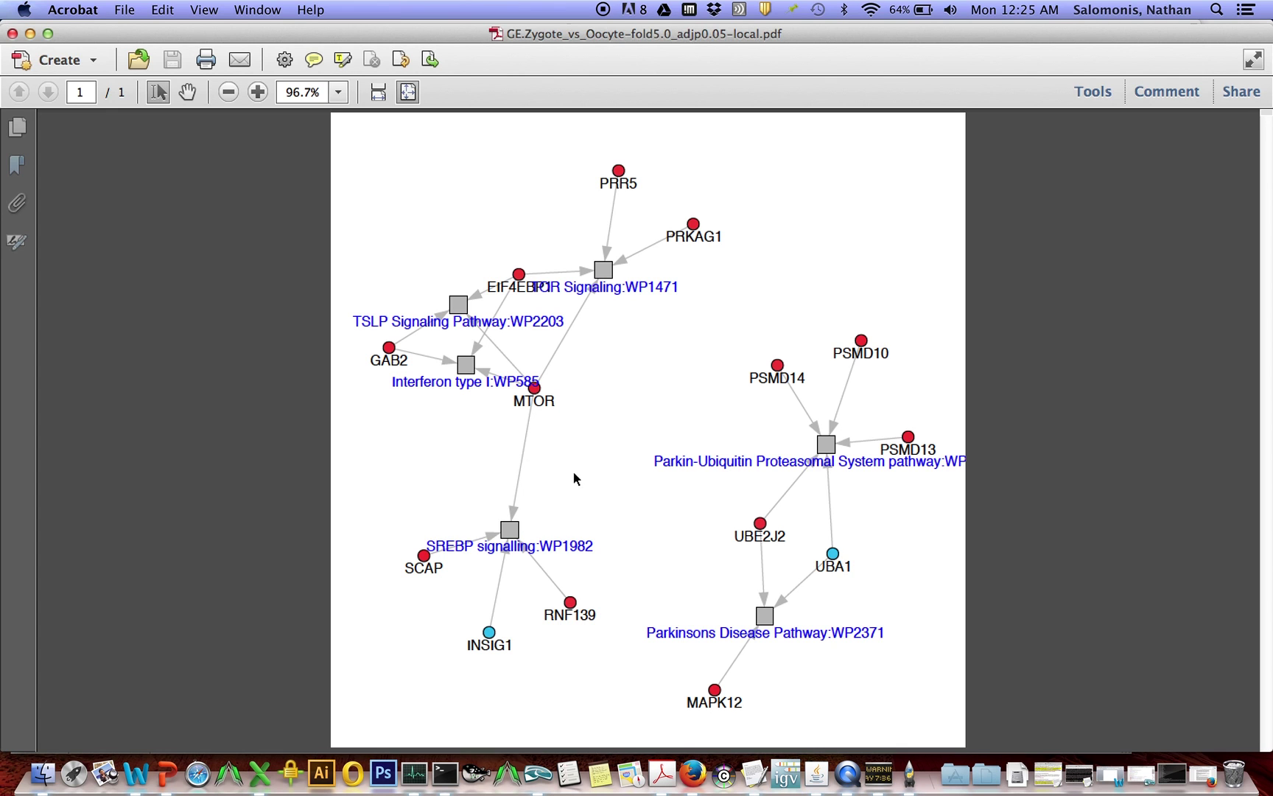
key(super+w)
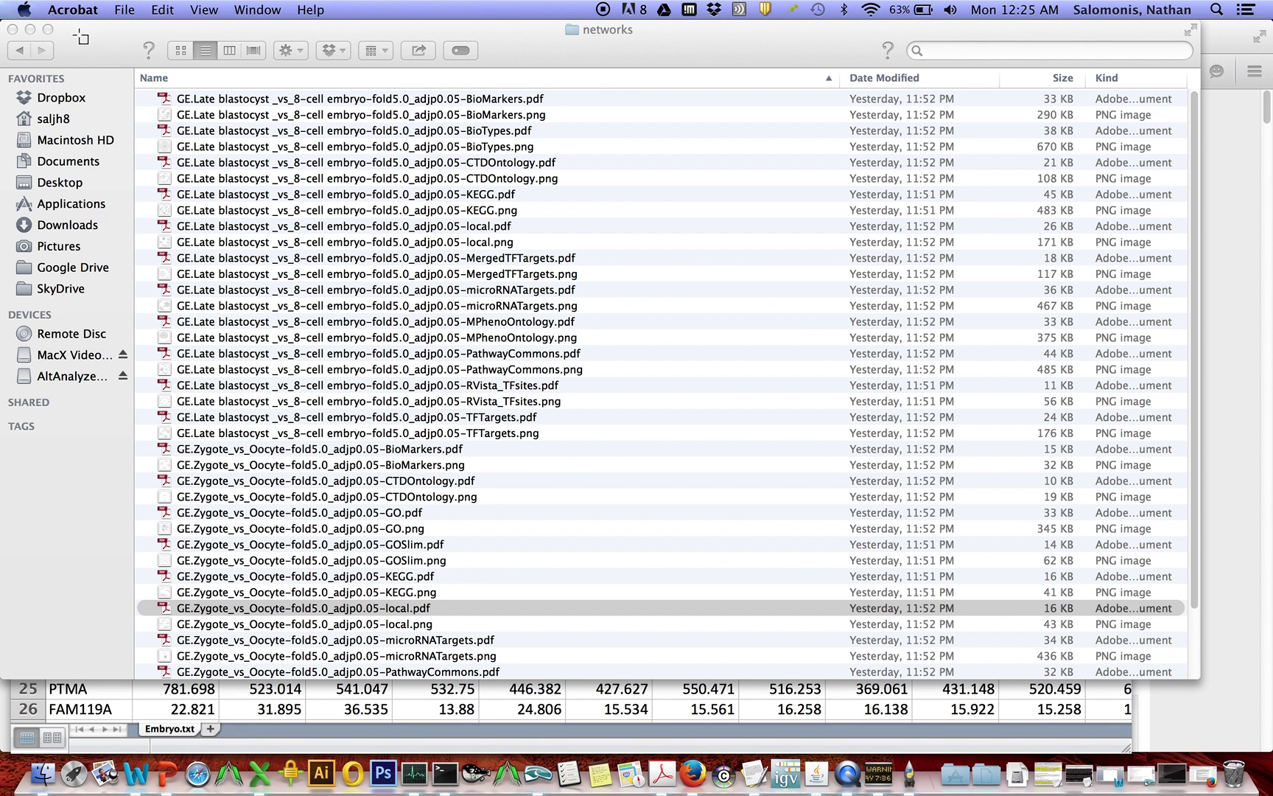
- Go back in Finder from the networks folder through GO-Elite_results to the SingleCellEmbryo folder
click(42, 58)
click(15, 54)
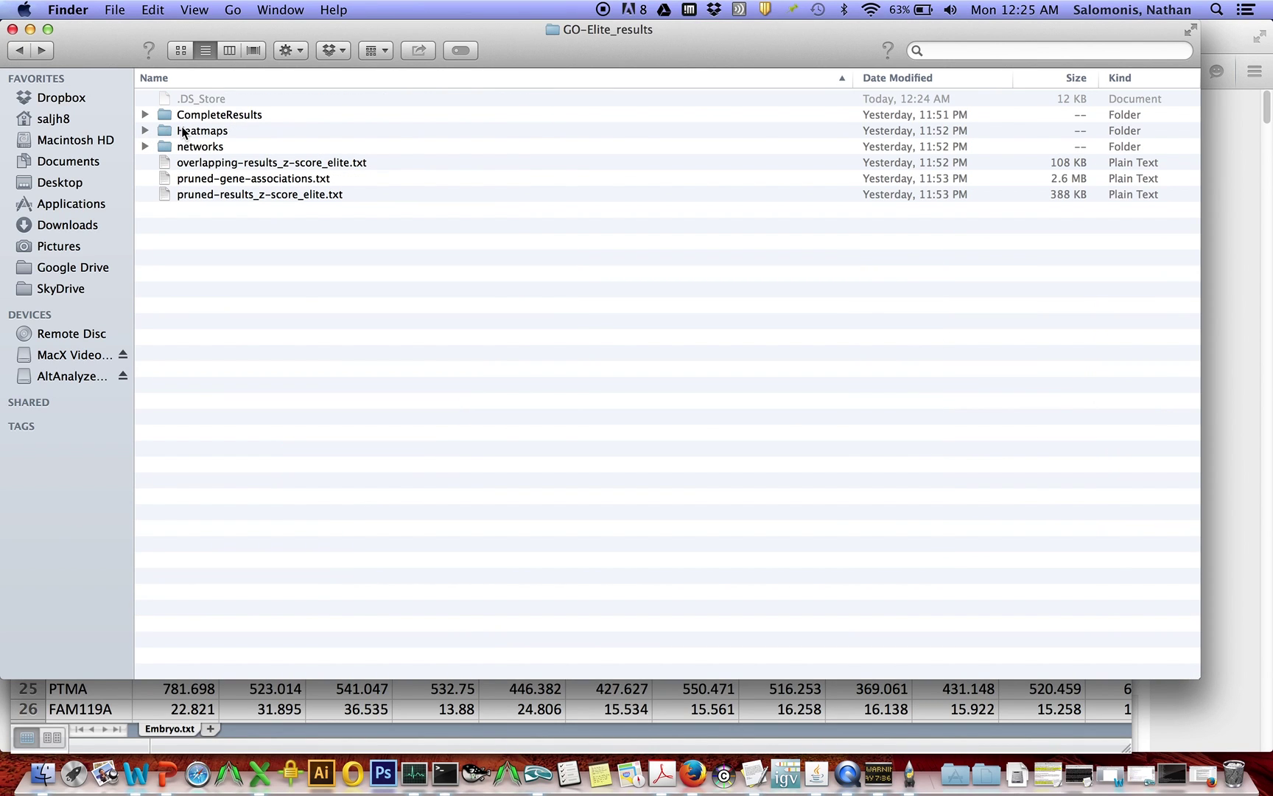
click(20, 50)
click(20, 52)
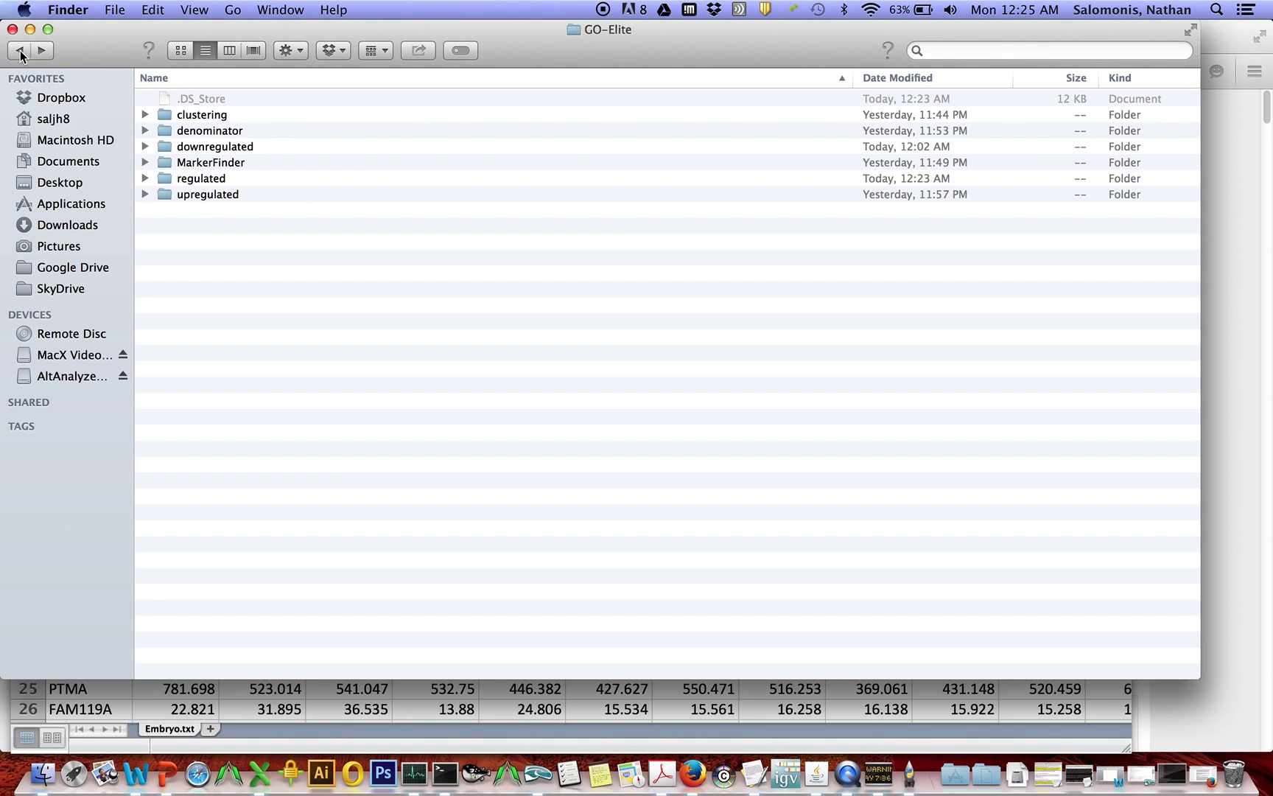
click(20, 52)
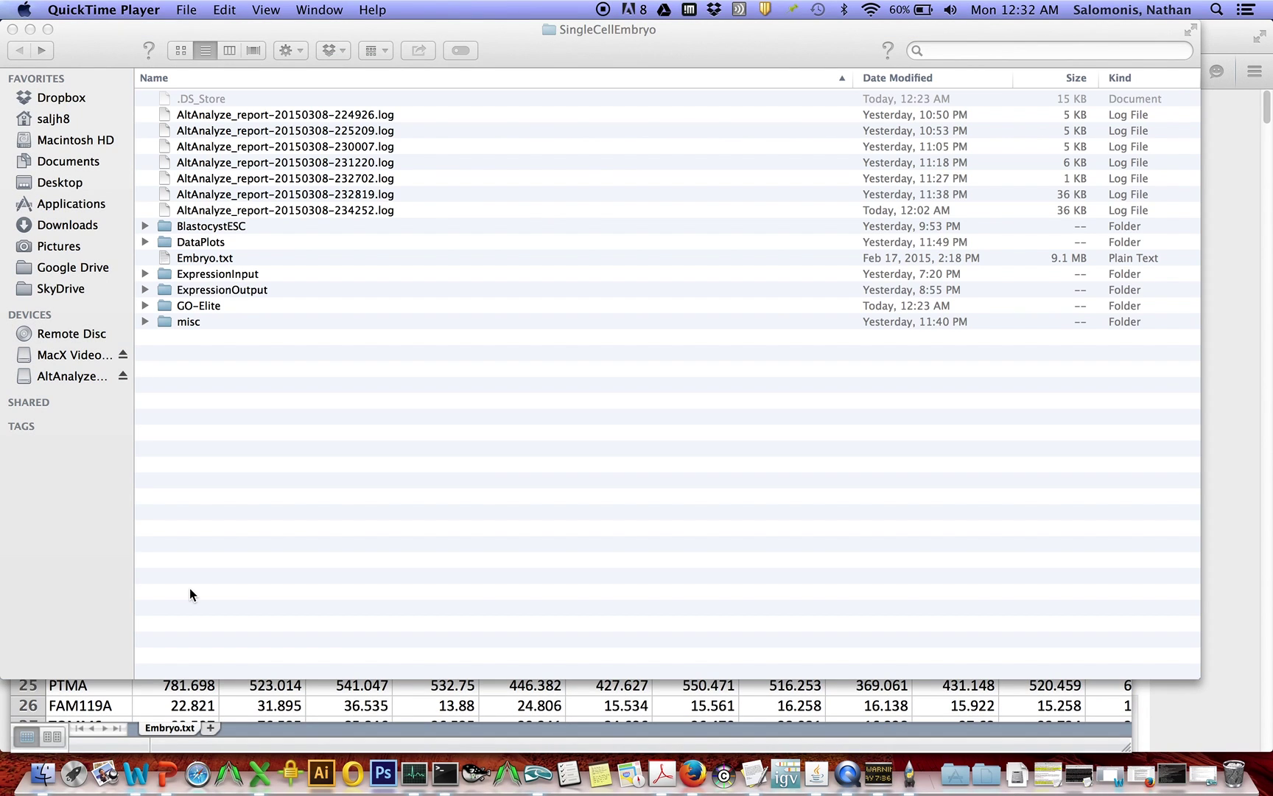
- View the WP45 G1 to S cell cycle control pathway PDF from GO-Elite's regulated WikiPathways folder and close it
double_click(210, 305)
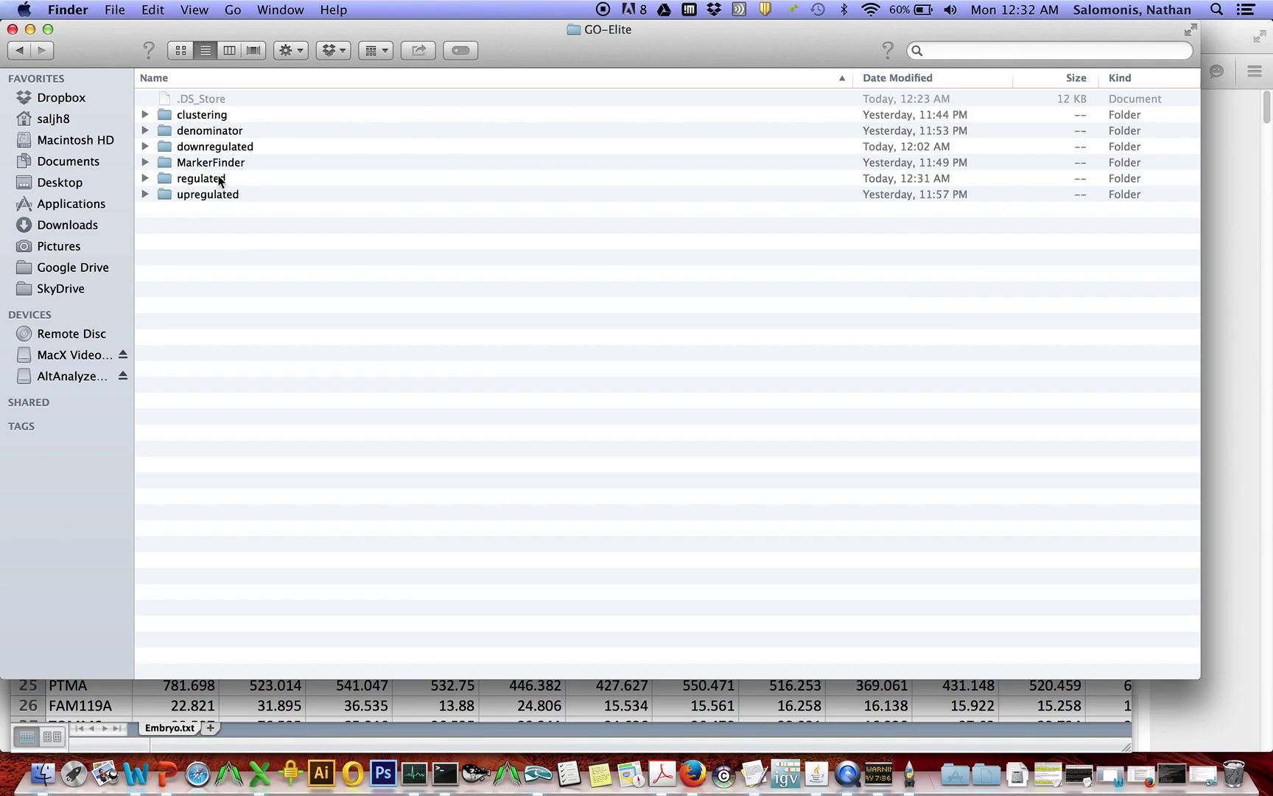
double_click(219, 178)
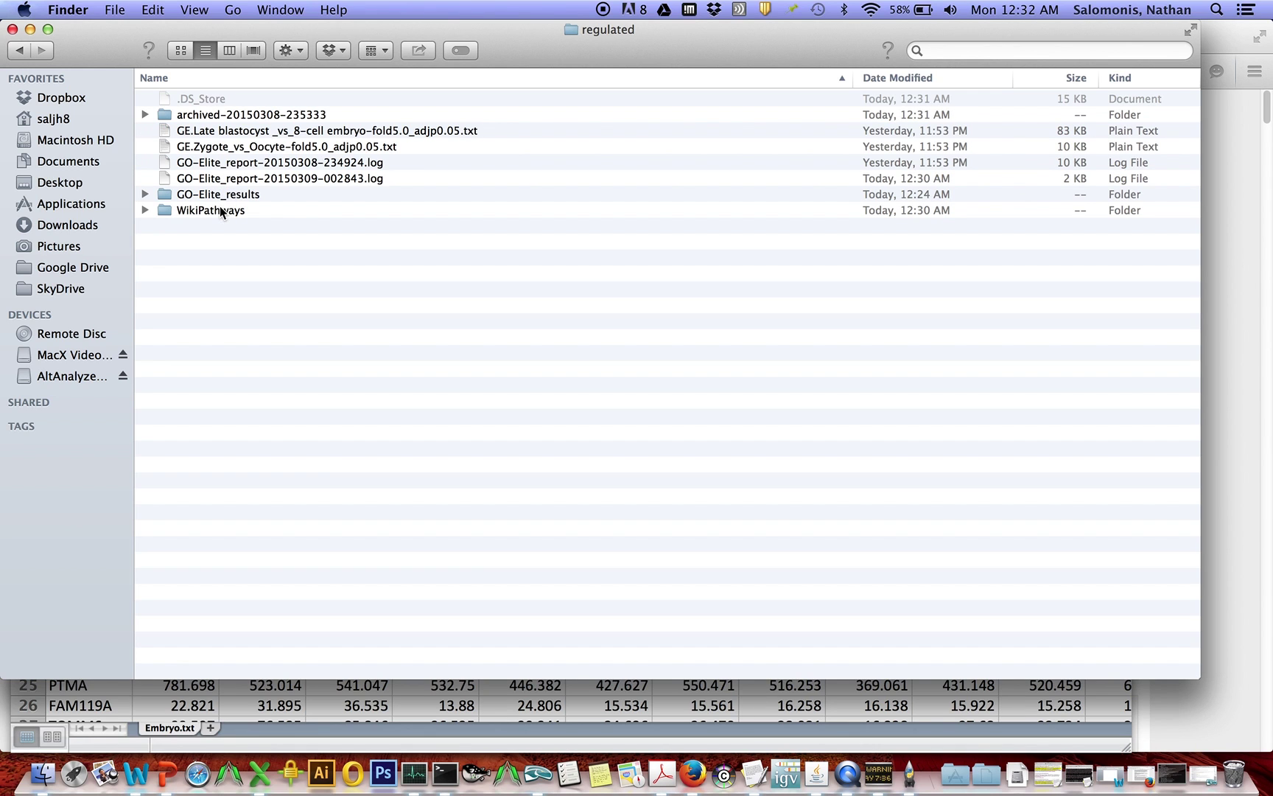
double_click(220, 210)
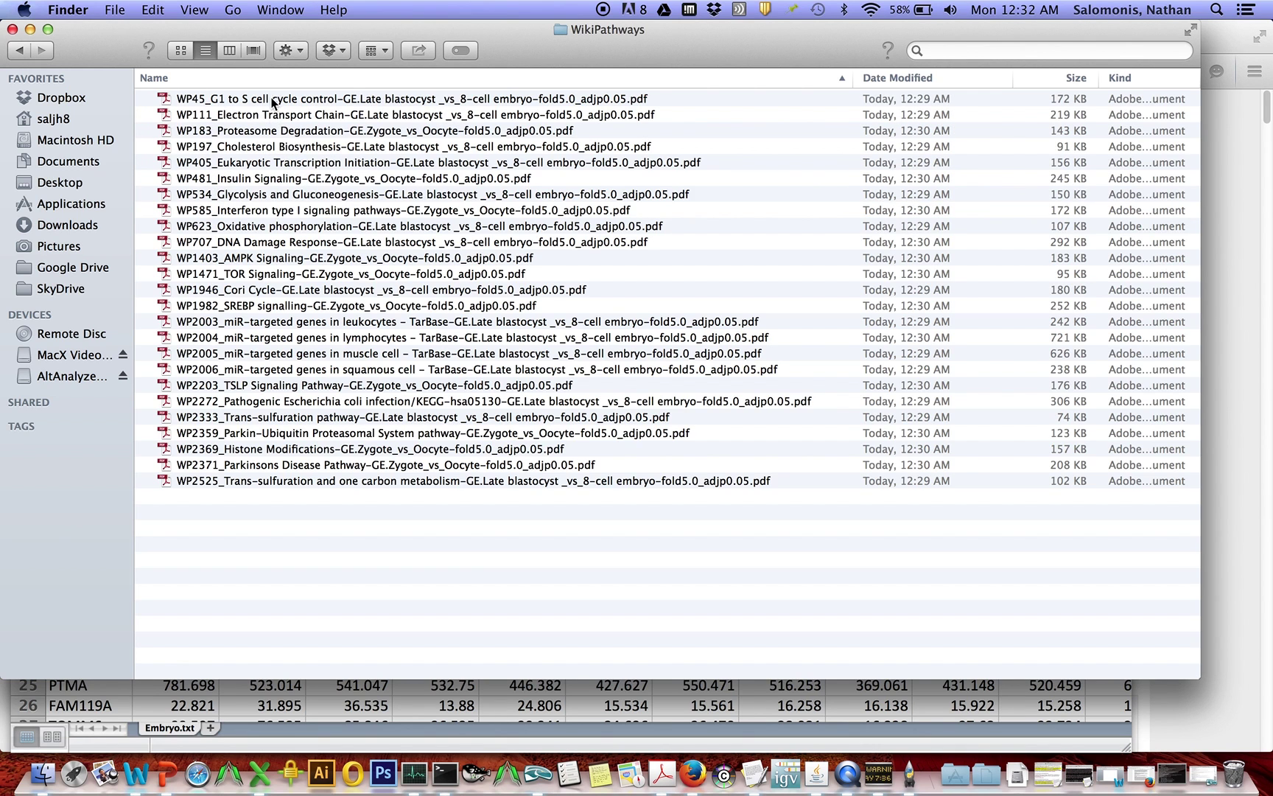
double_click(329, 99)
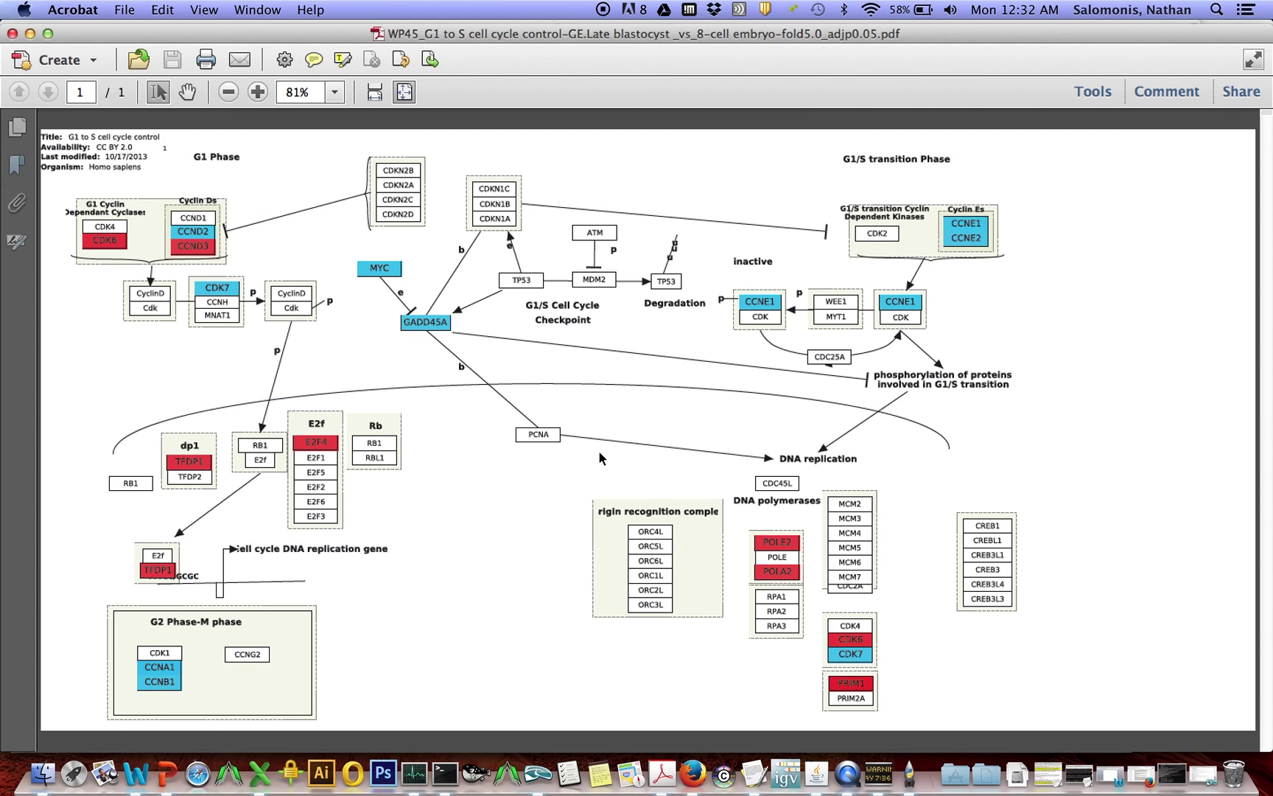
key(super+w)
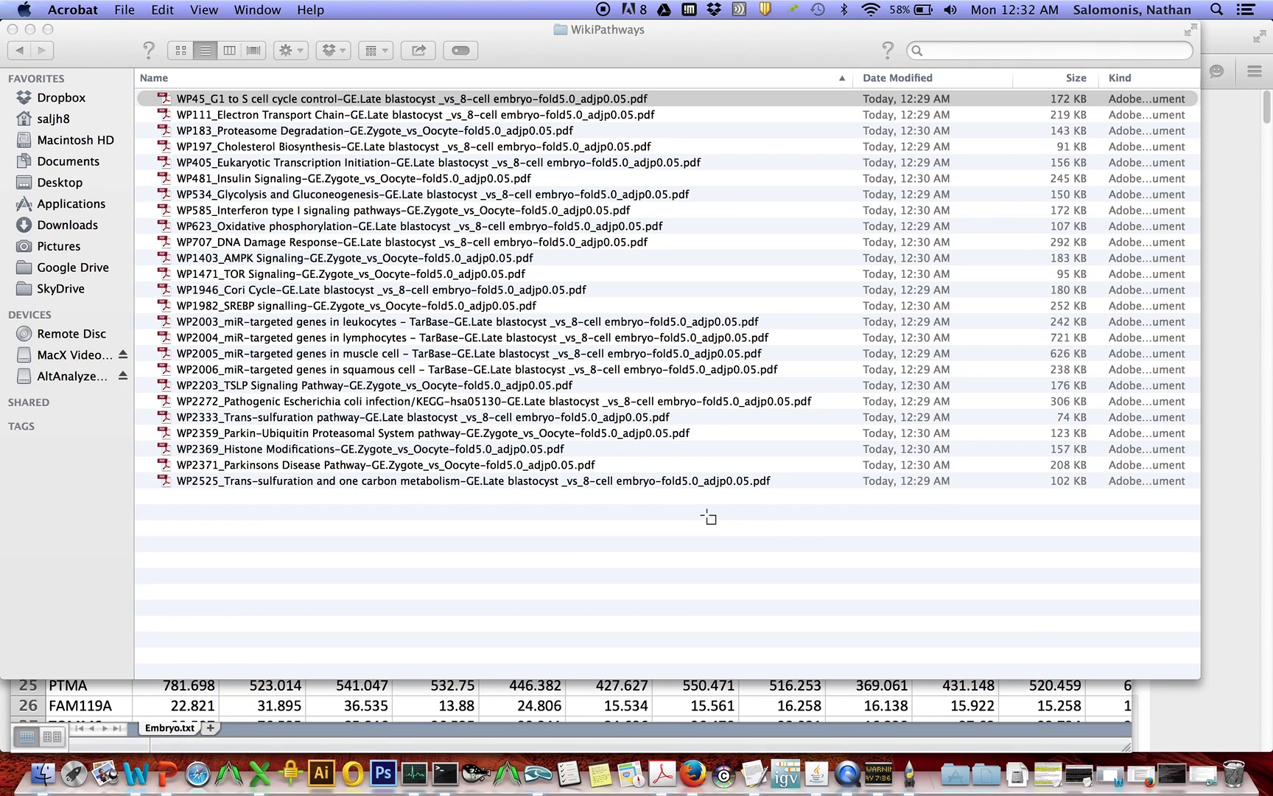
- View the WP707 DNA Damage Response pathway PDF, close it, and go back to the GO-Elite folder
double_click(375, 241)
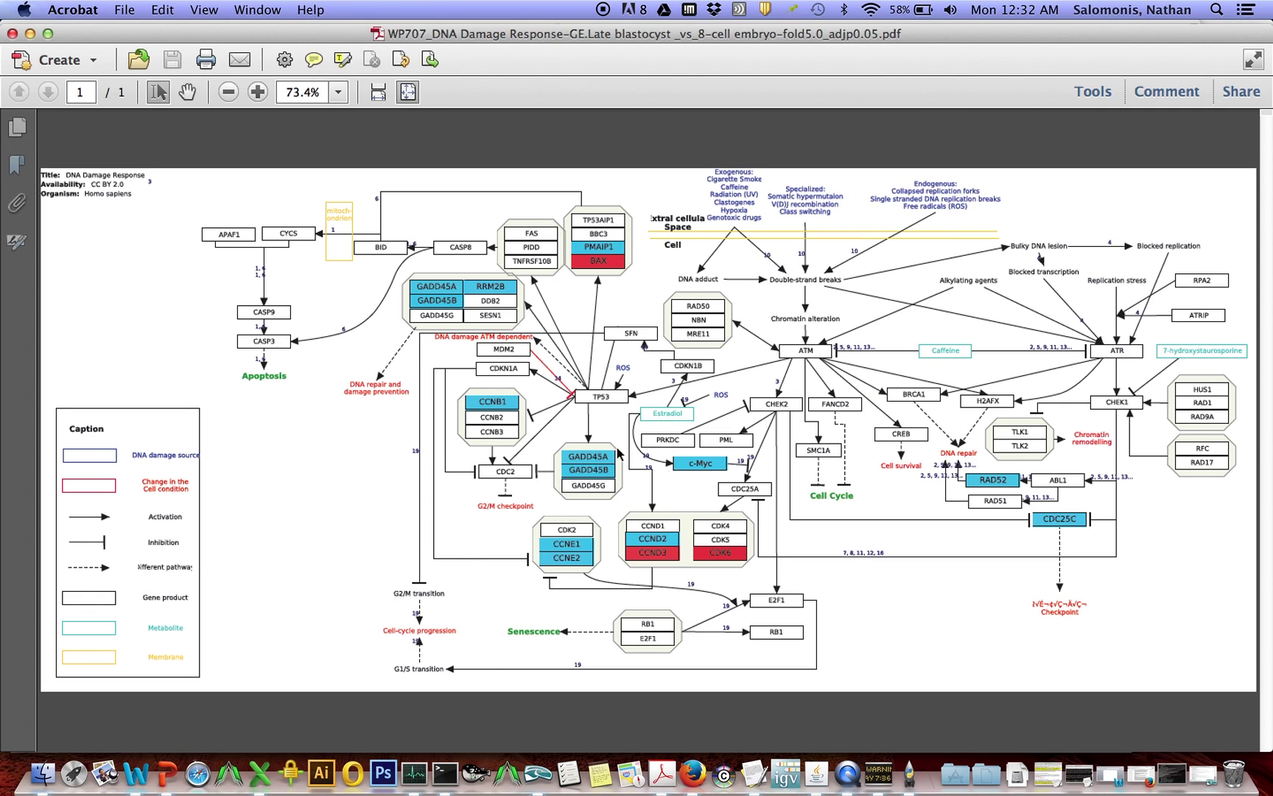
key(super+w)
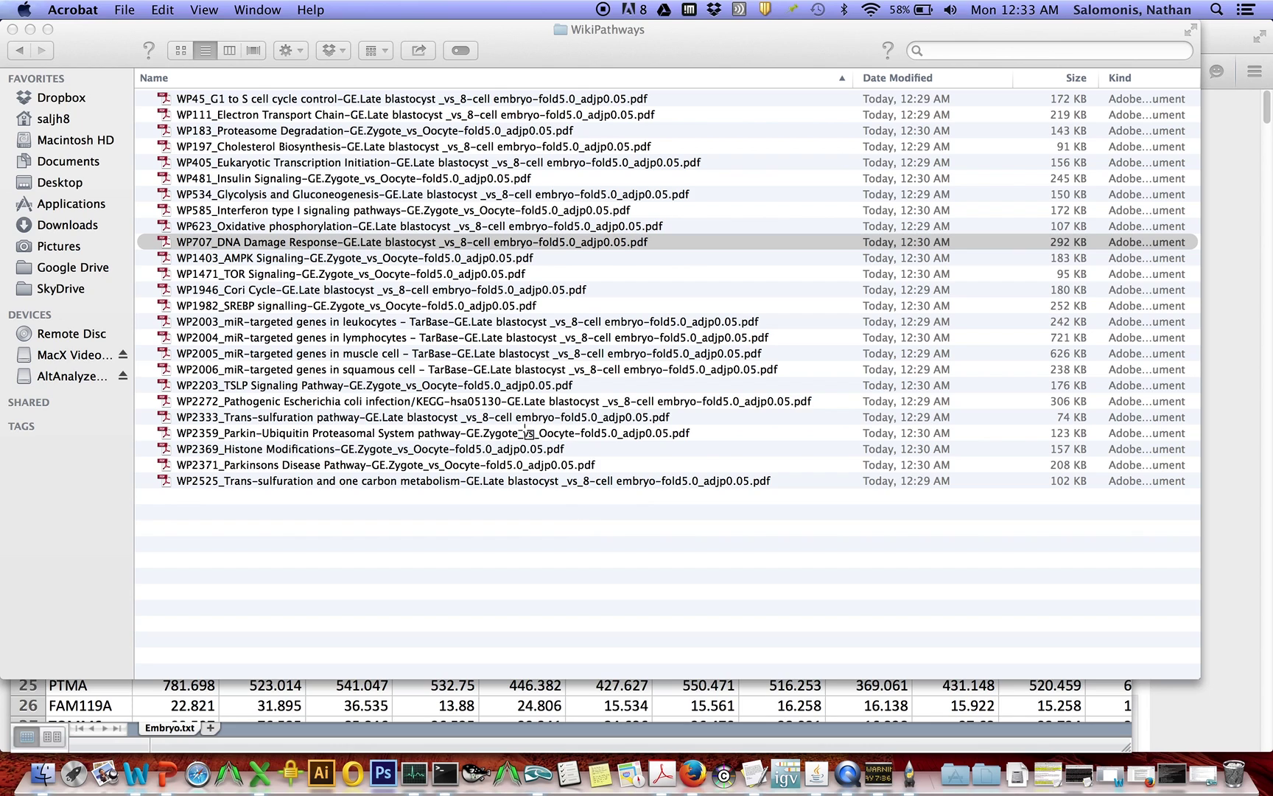
click(20, 51)
click(21, 52)
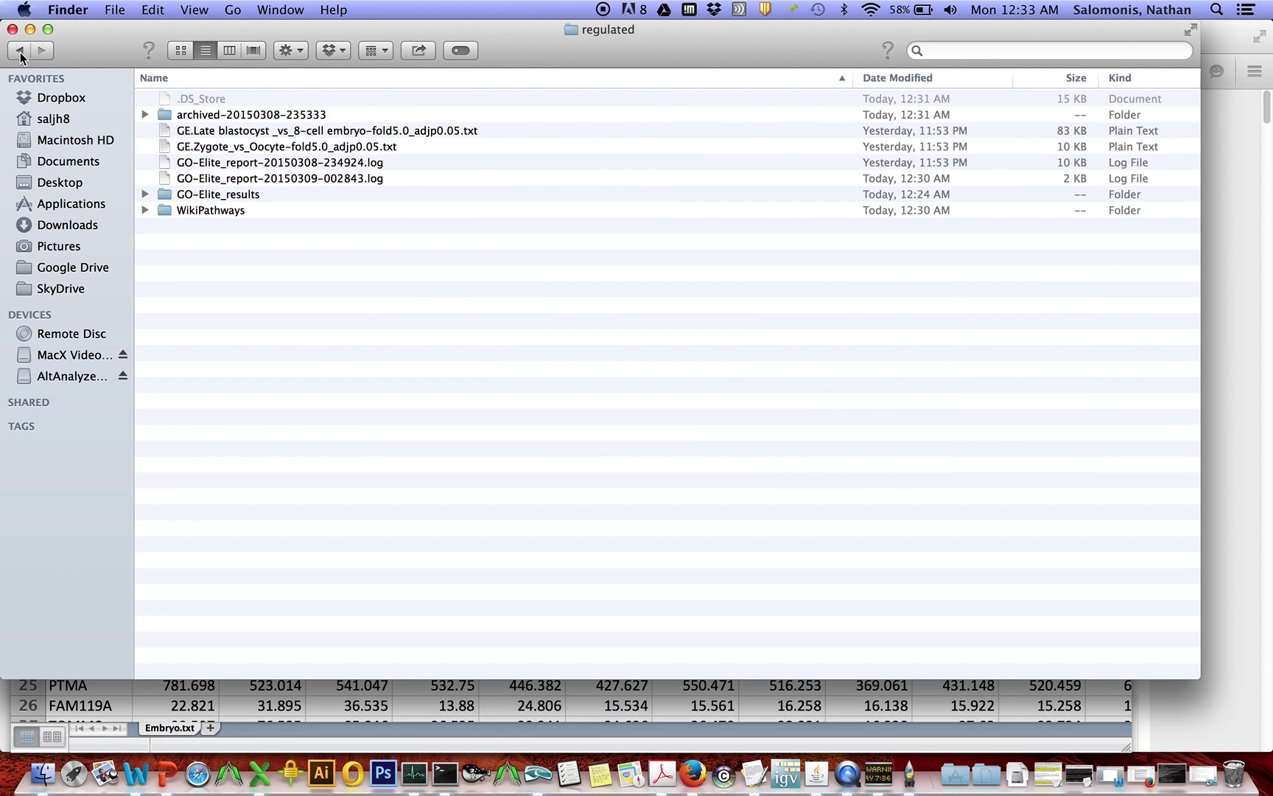
click(21, 52)
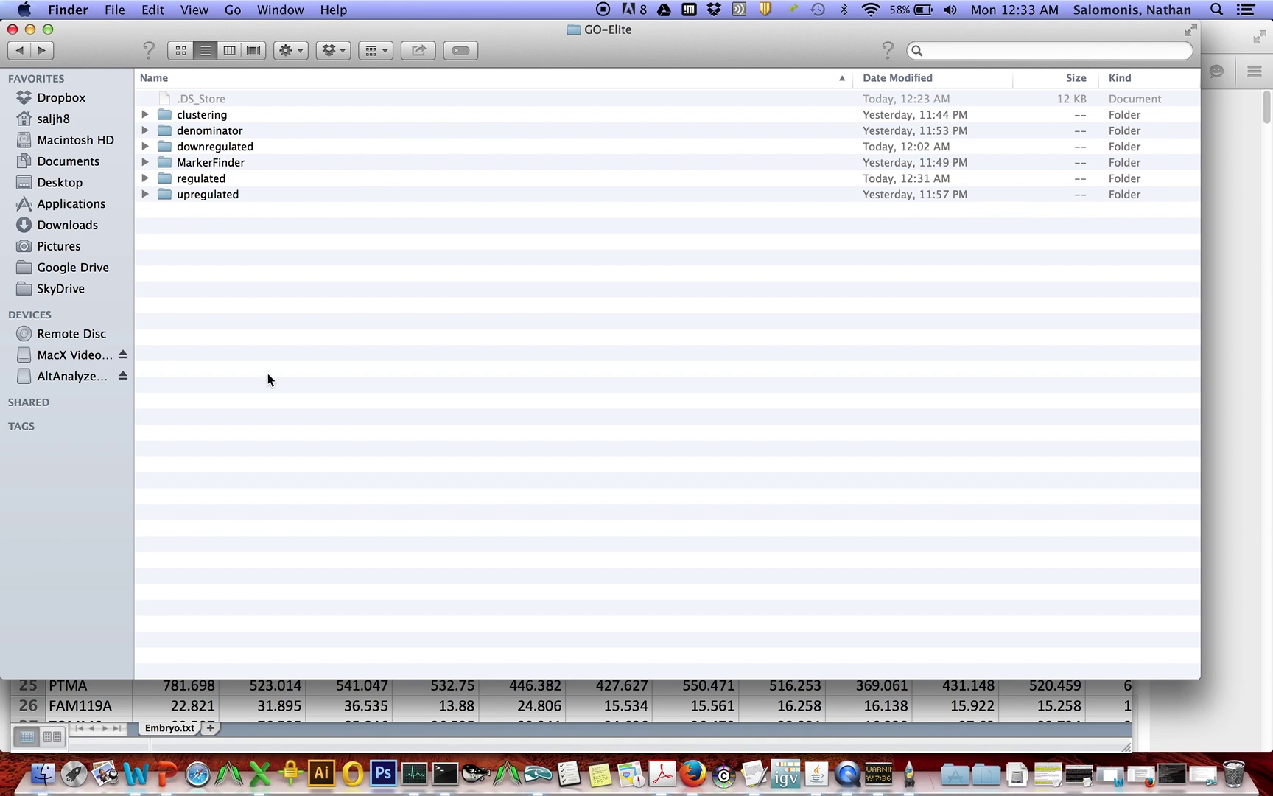
- Switch to AltAnalyze and begin an analysis with data type Other ID, species Homo sapiens and platform Symbol
click(508, 775)
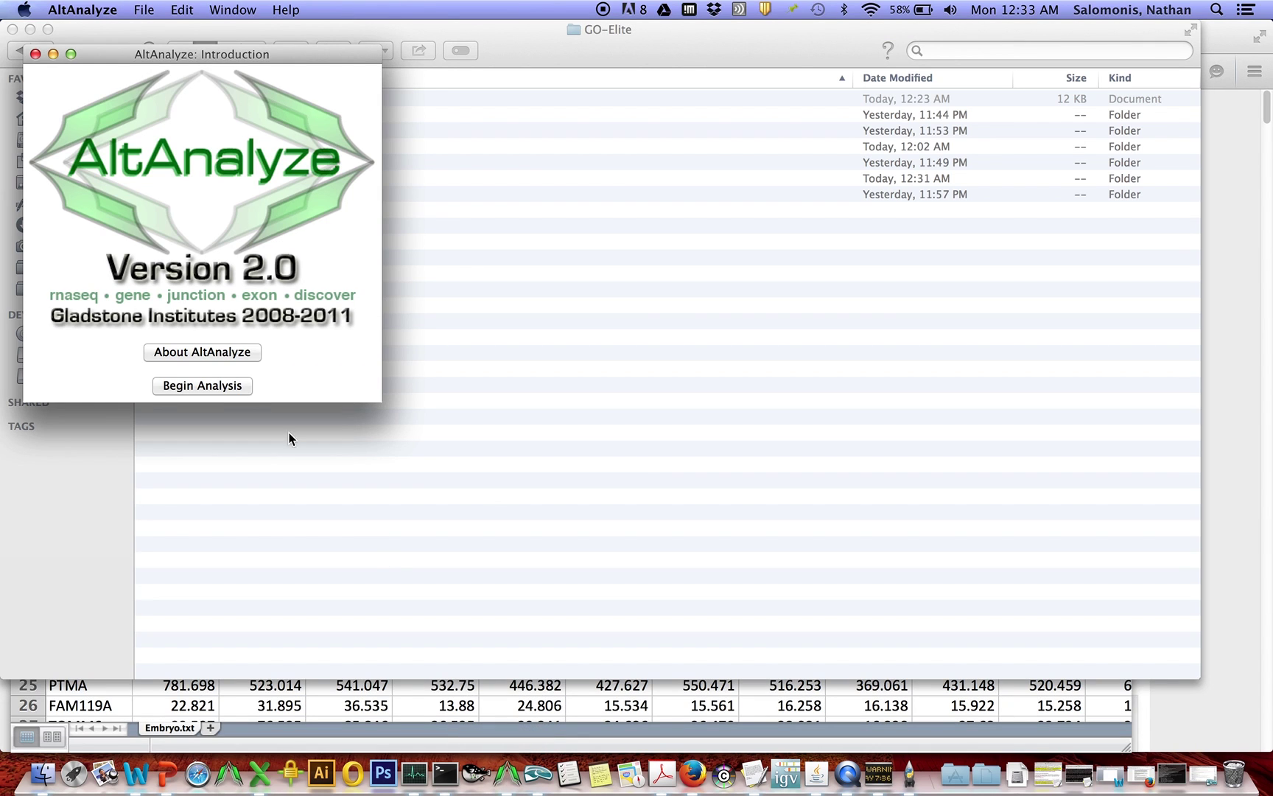
click(234, 386)
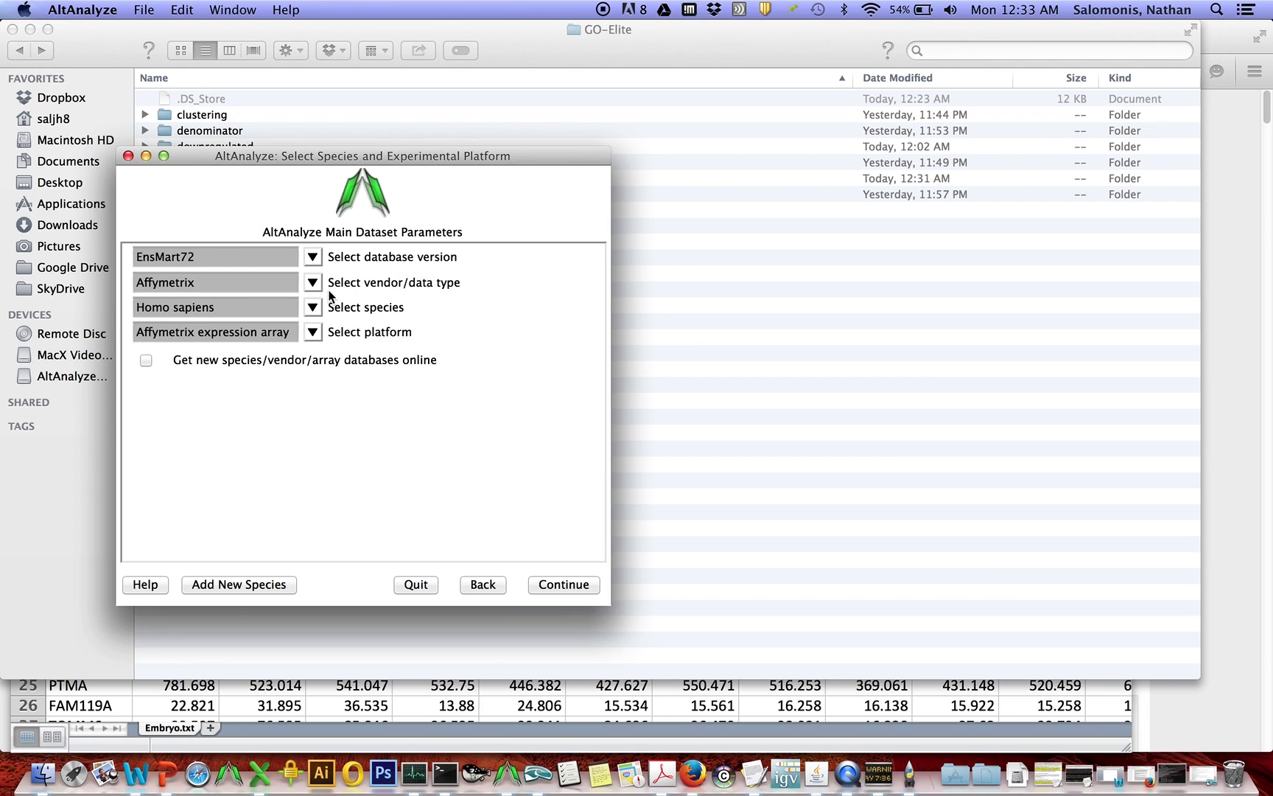
click(312, 282)
click(278, 364)
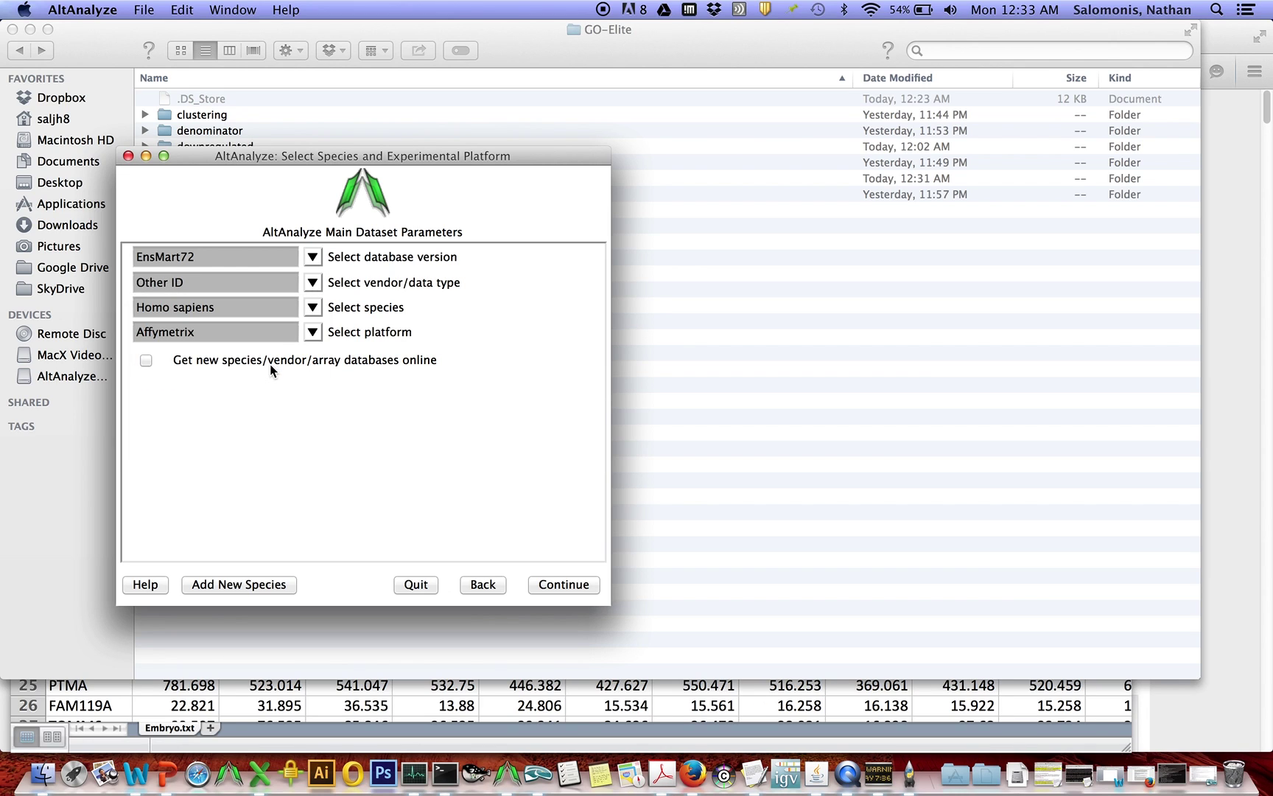
click(314, 336)
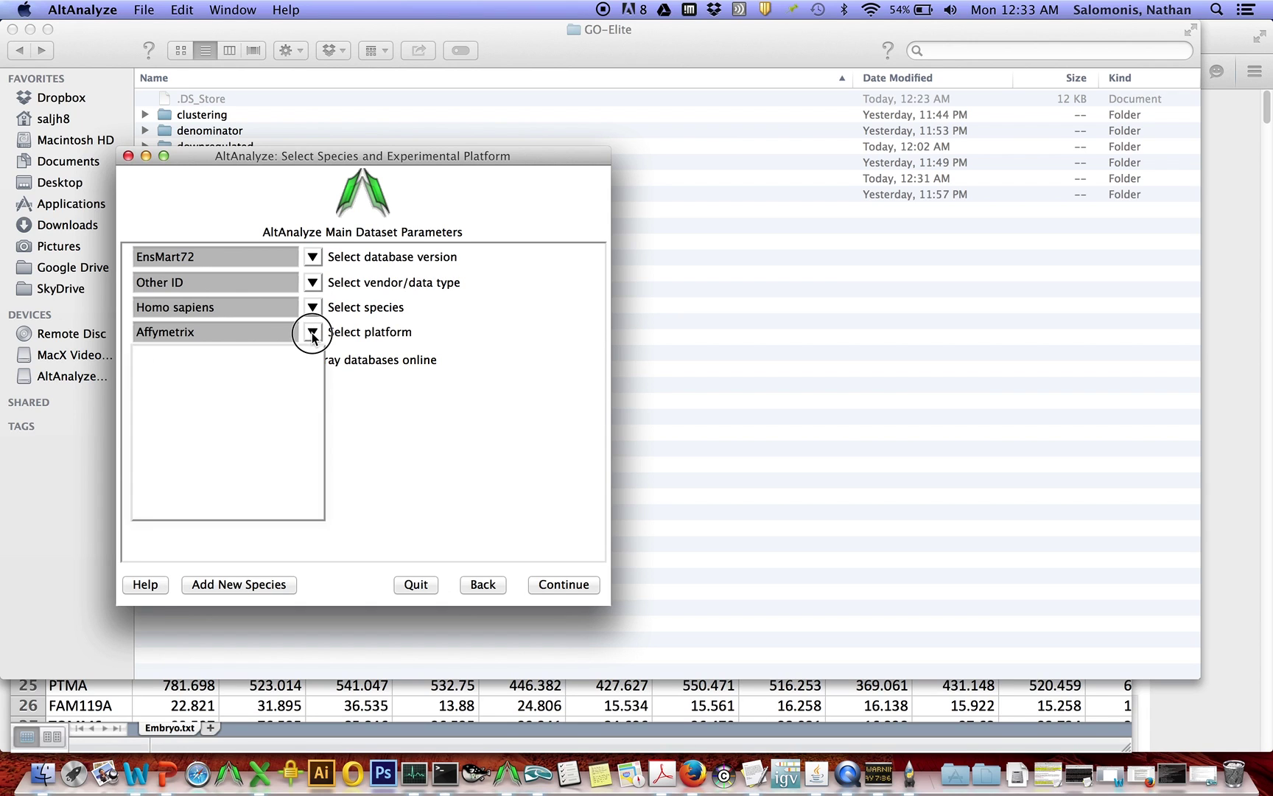
drag(316, 385, 321, 462)
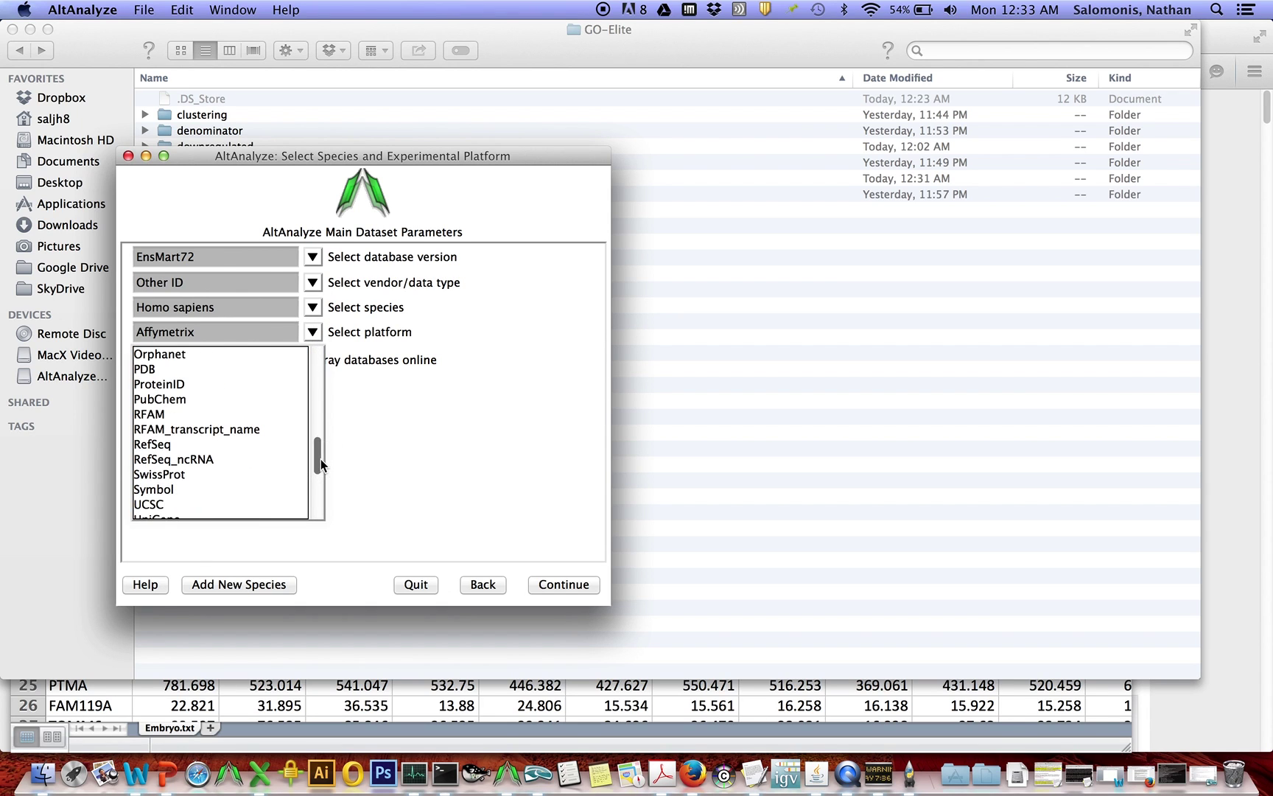
click(238, 489)
click(582, 583)
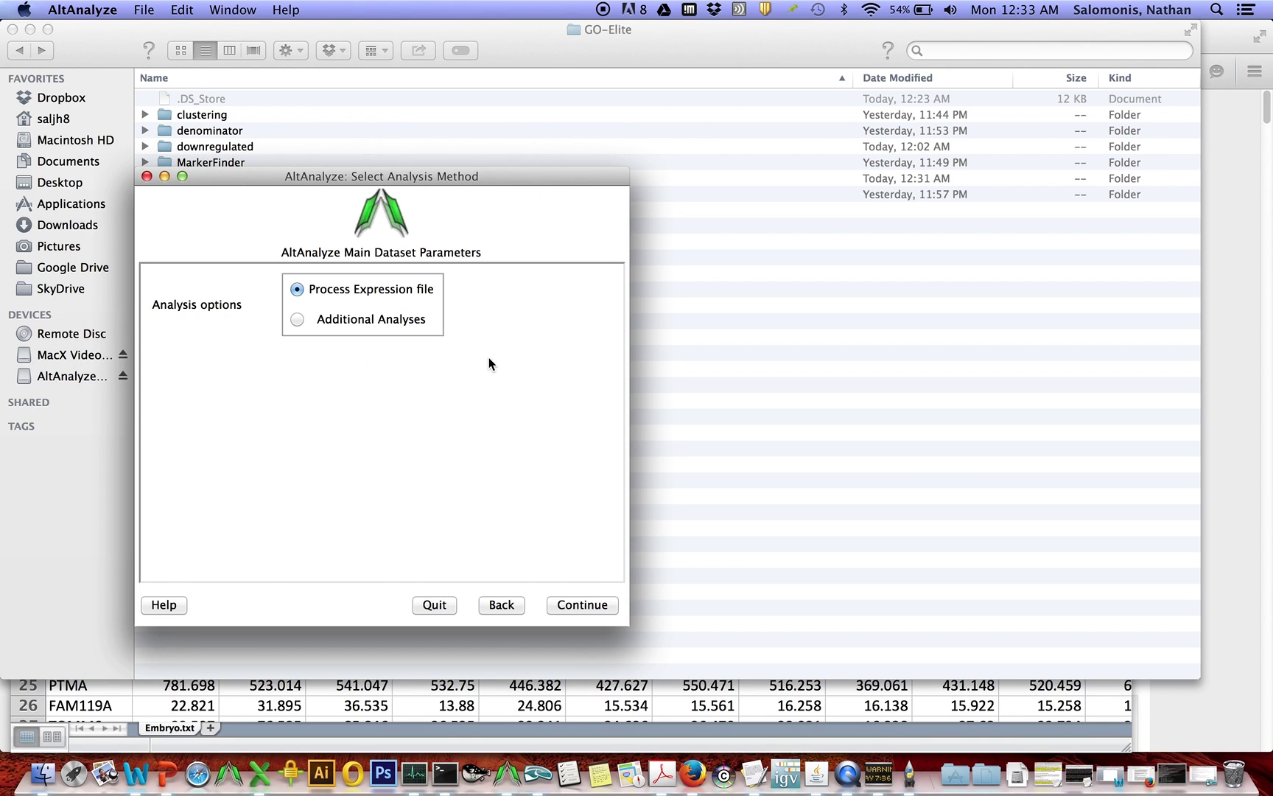
- Choose Additional Analyses as the analysis method and Principal Components as the additional option
click(401, 322)
click(597, 604)
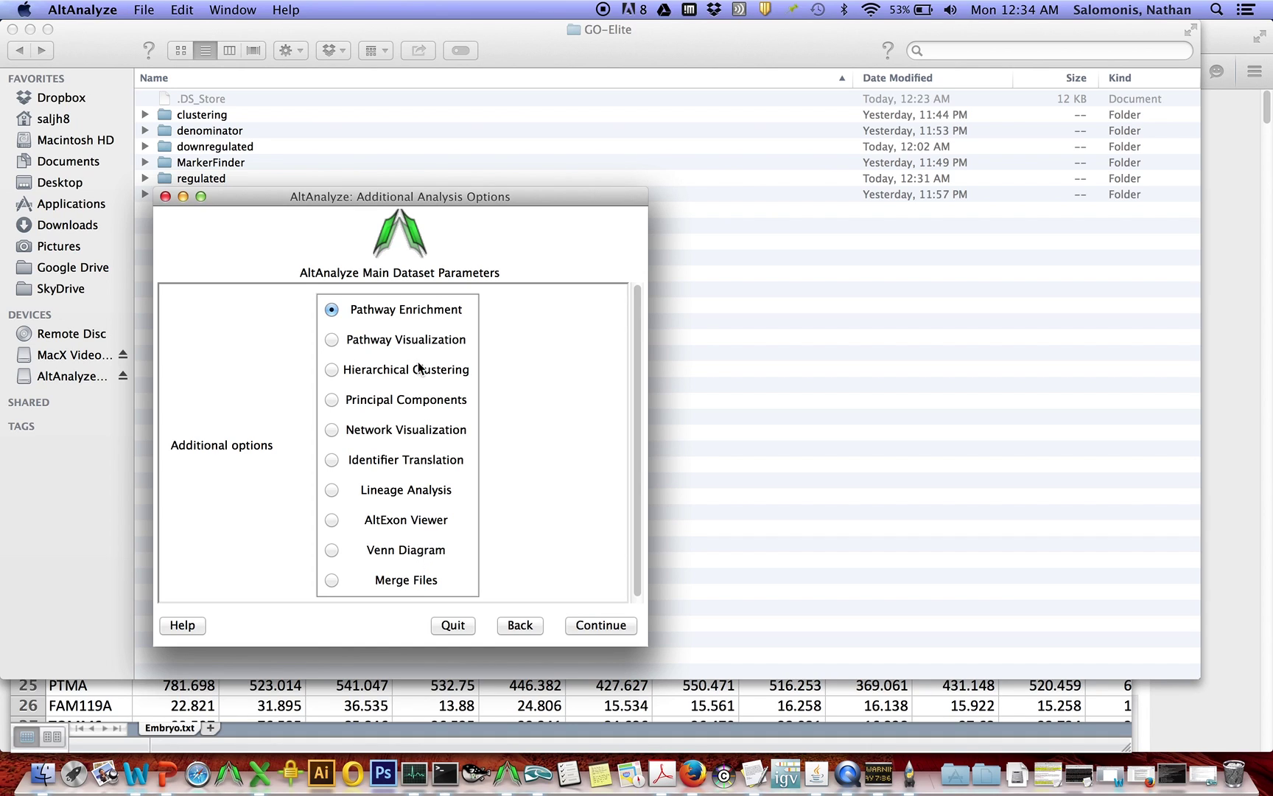
click(417, 371)
click(454, 399)
click(592, 625)
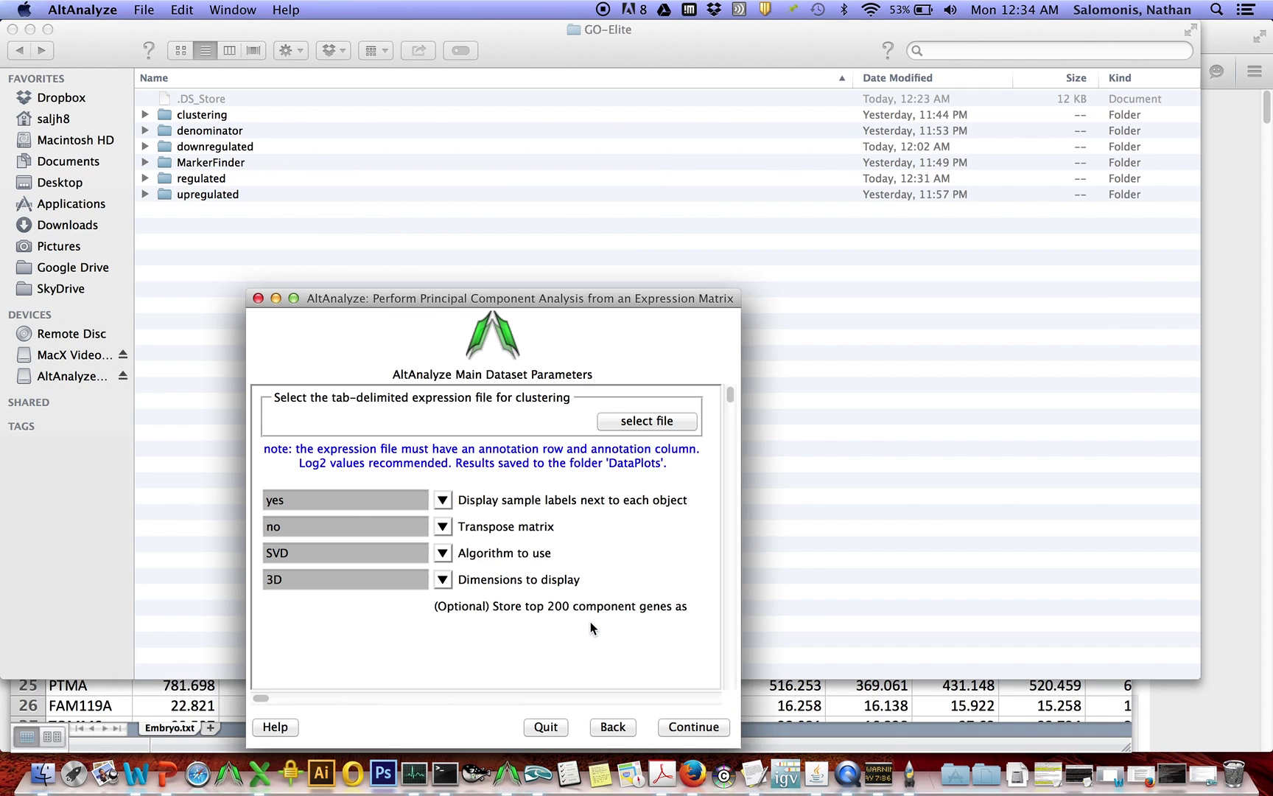
- Run the 3D SVD principal component analysis on exp.Embryo.txt without sample labels, storing the top 200 component genes as PCA
click(648, 421)
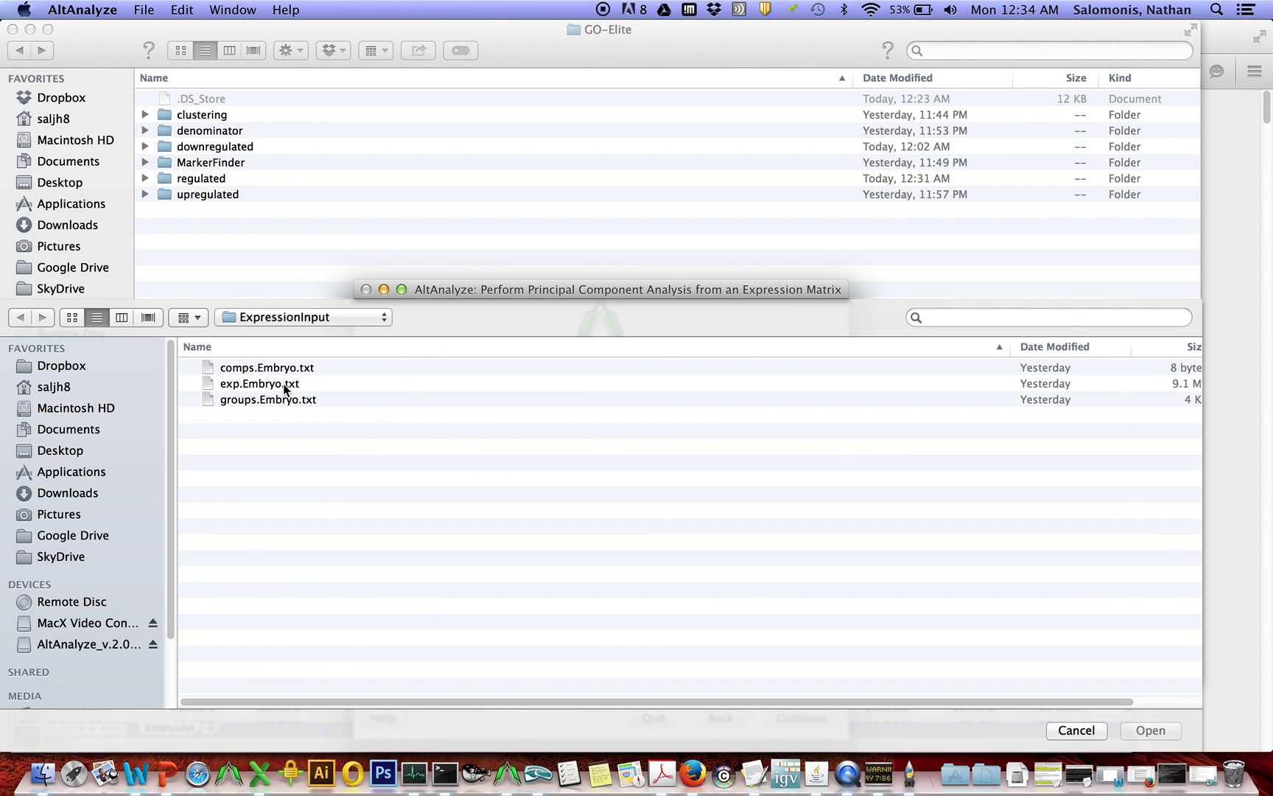
double_click(284, 385)
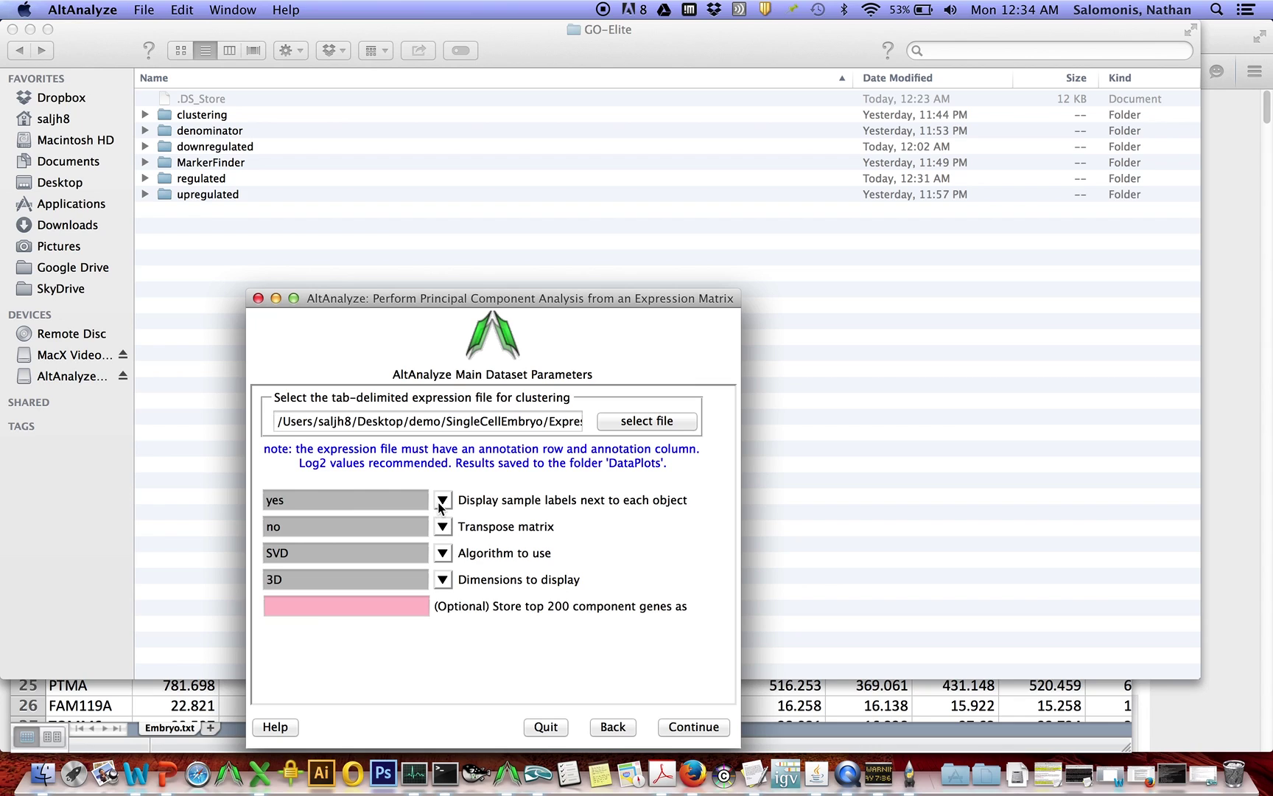
click(442, 501)
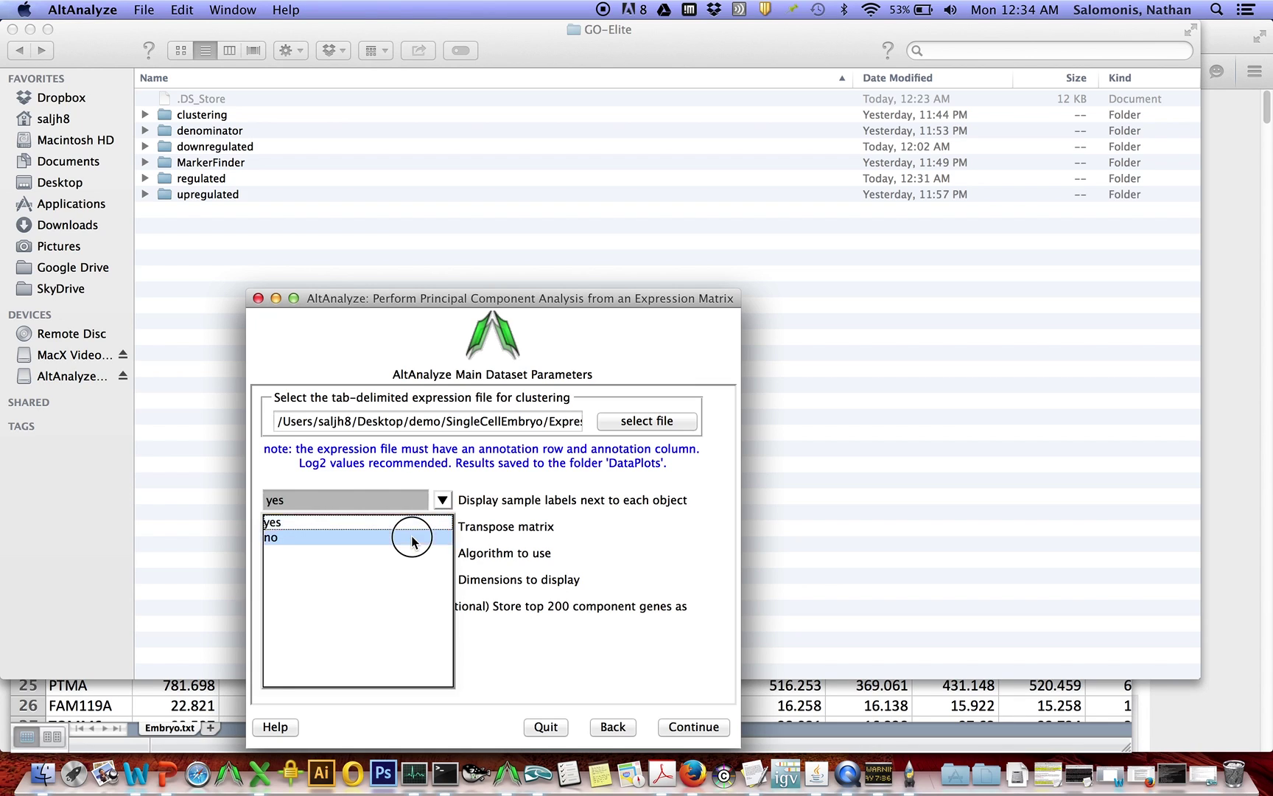
click(407, 536)
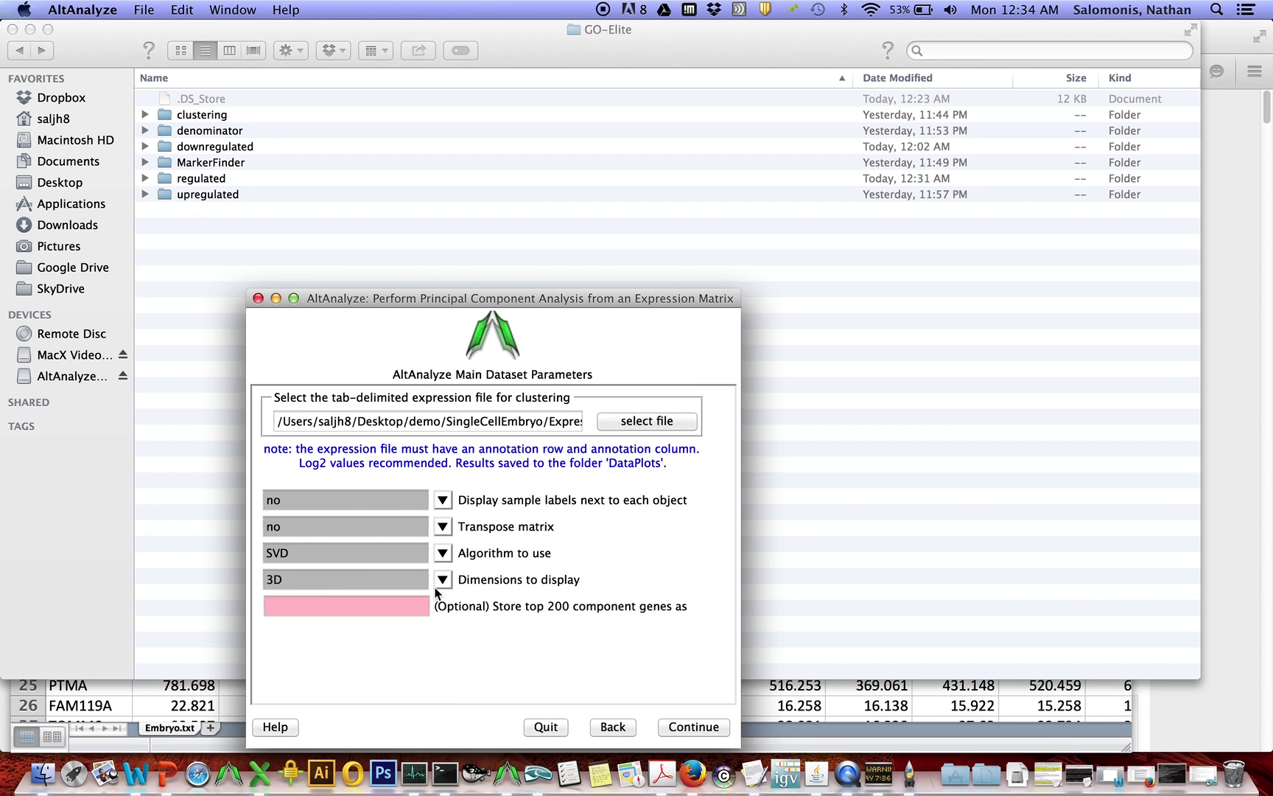
click(409, 603)
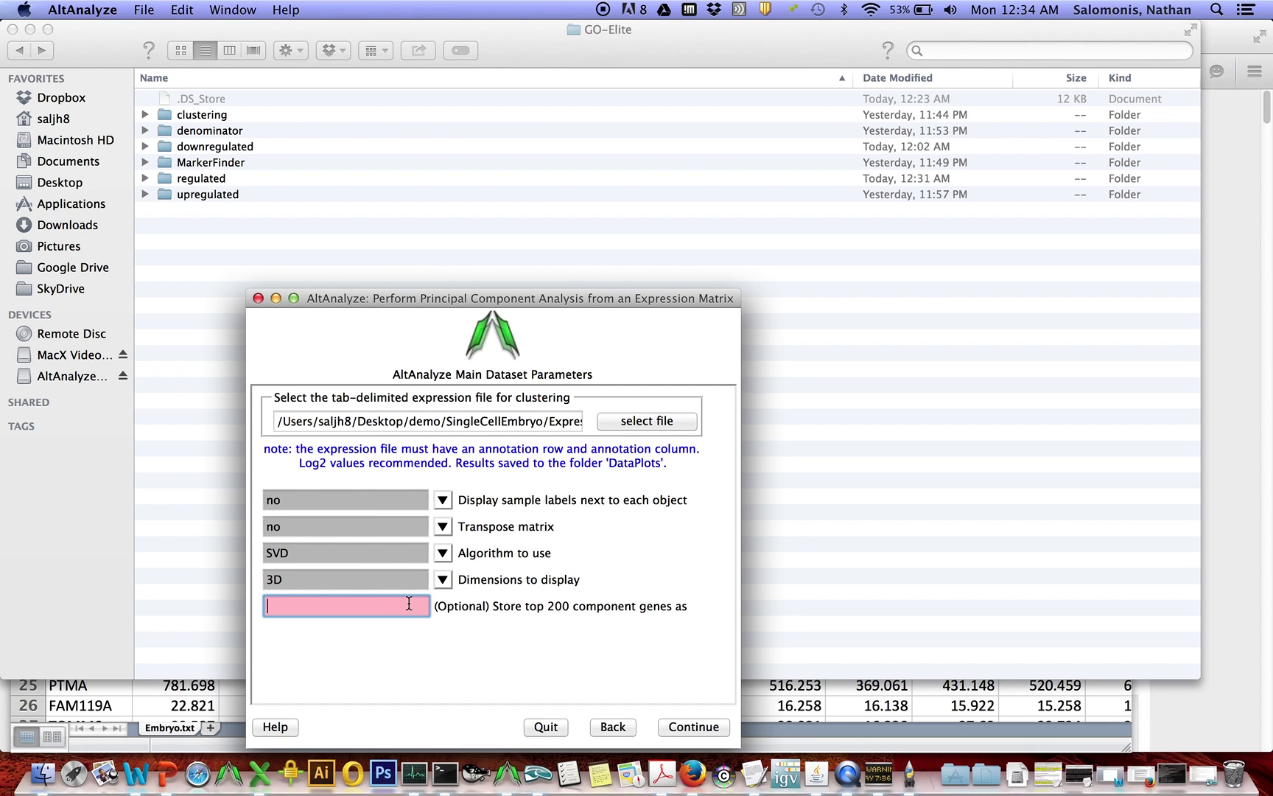
text(PCA)
click(692, 726)
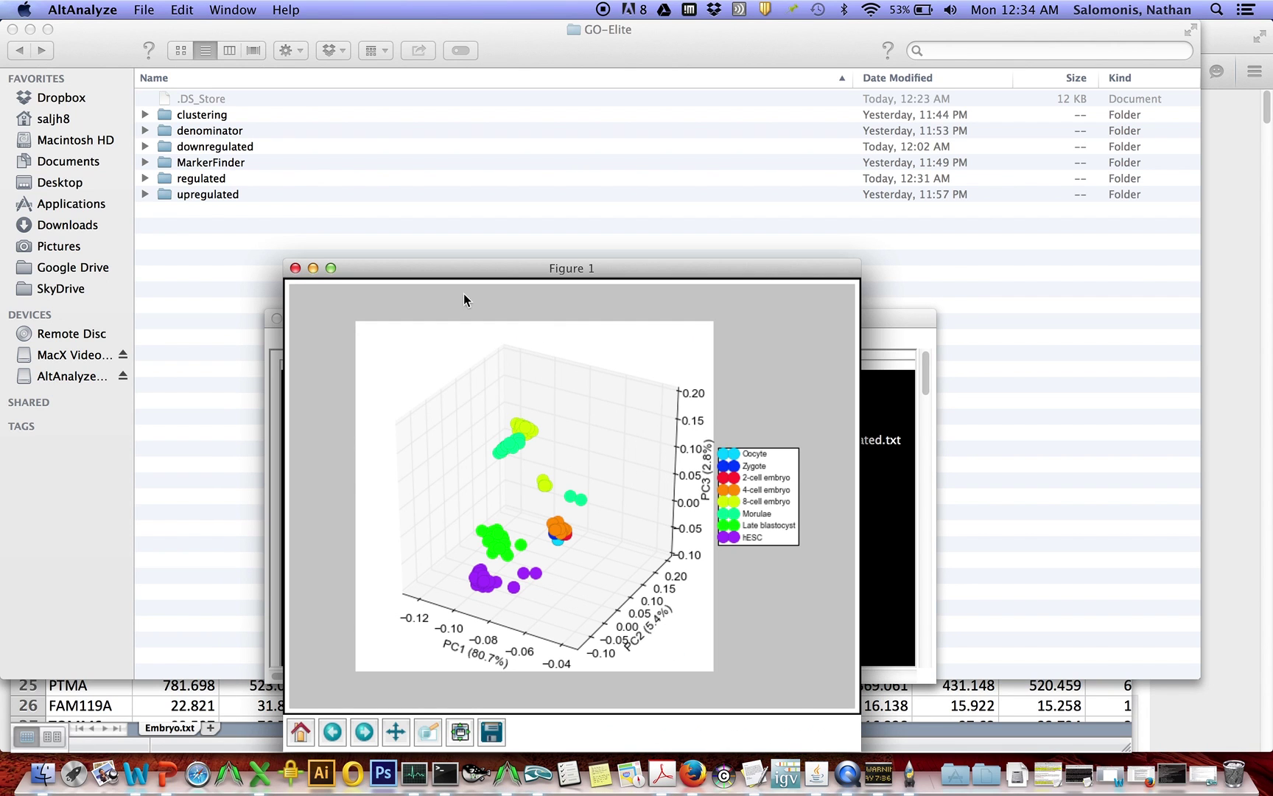
- Examine the separation of the embryo stages in the 3D PCA plot from several angles, and close the plot and its status window
drag(354, 270, 310, 89)
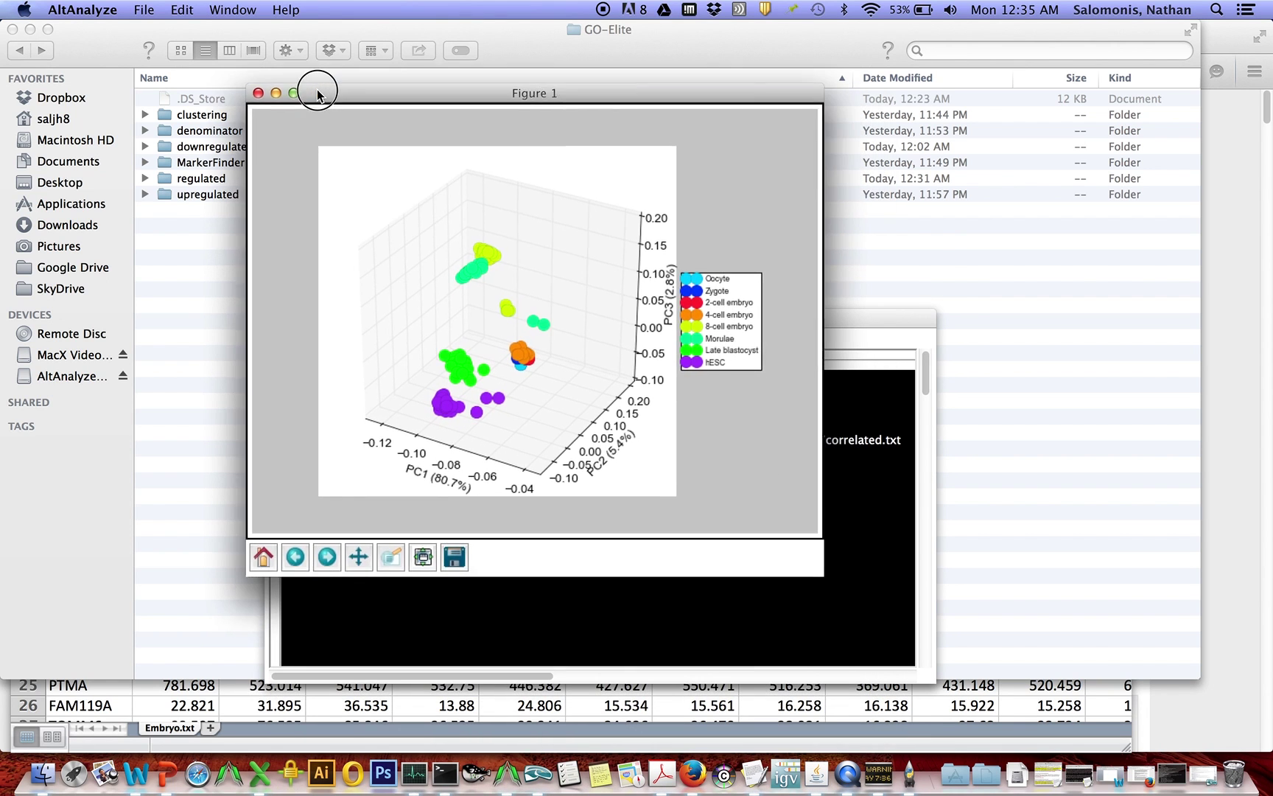
click(522, 358)
drag(521, 358, 602, 310)
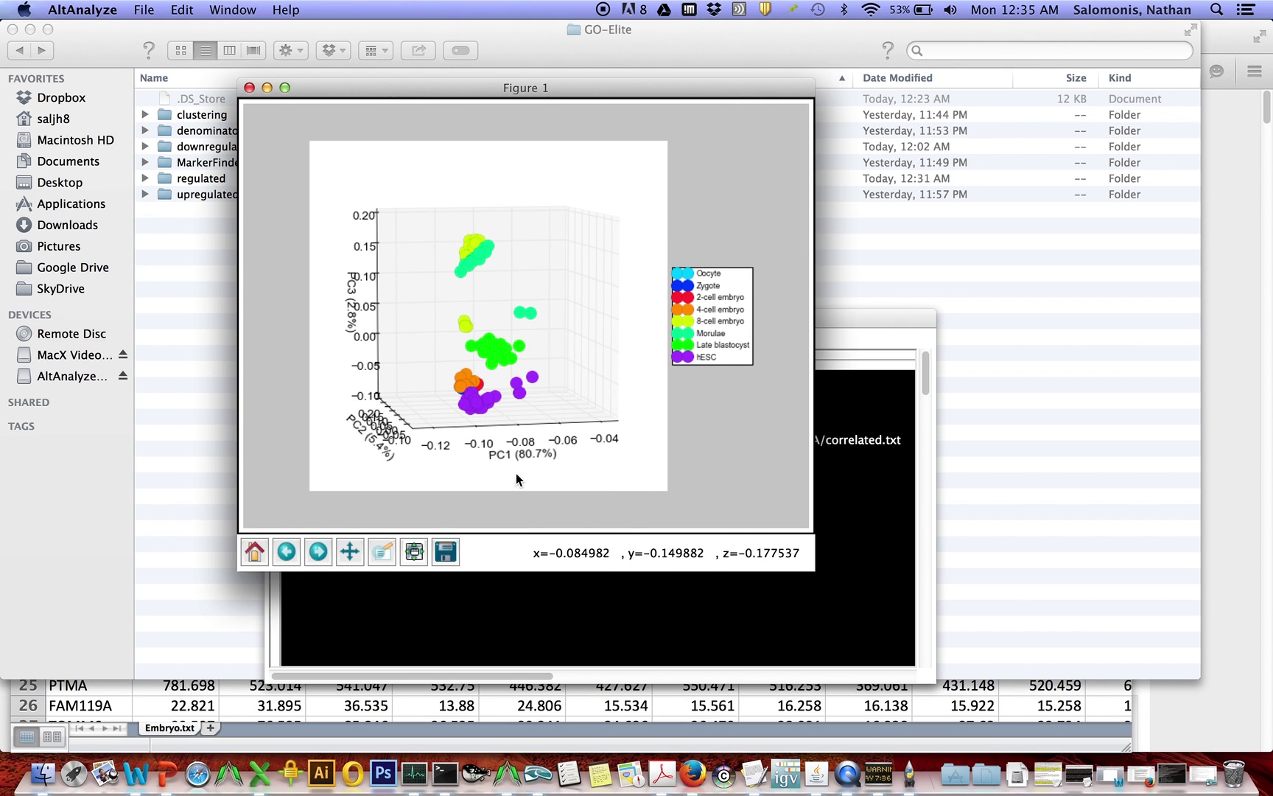
drag(520, 465, 509, 446)
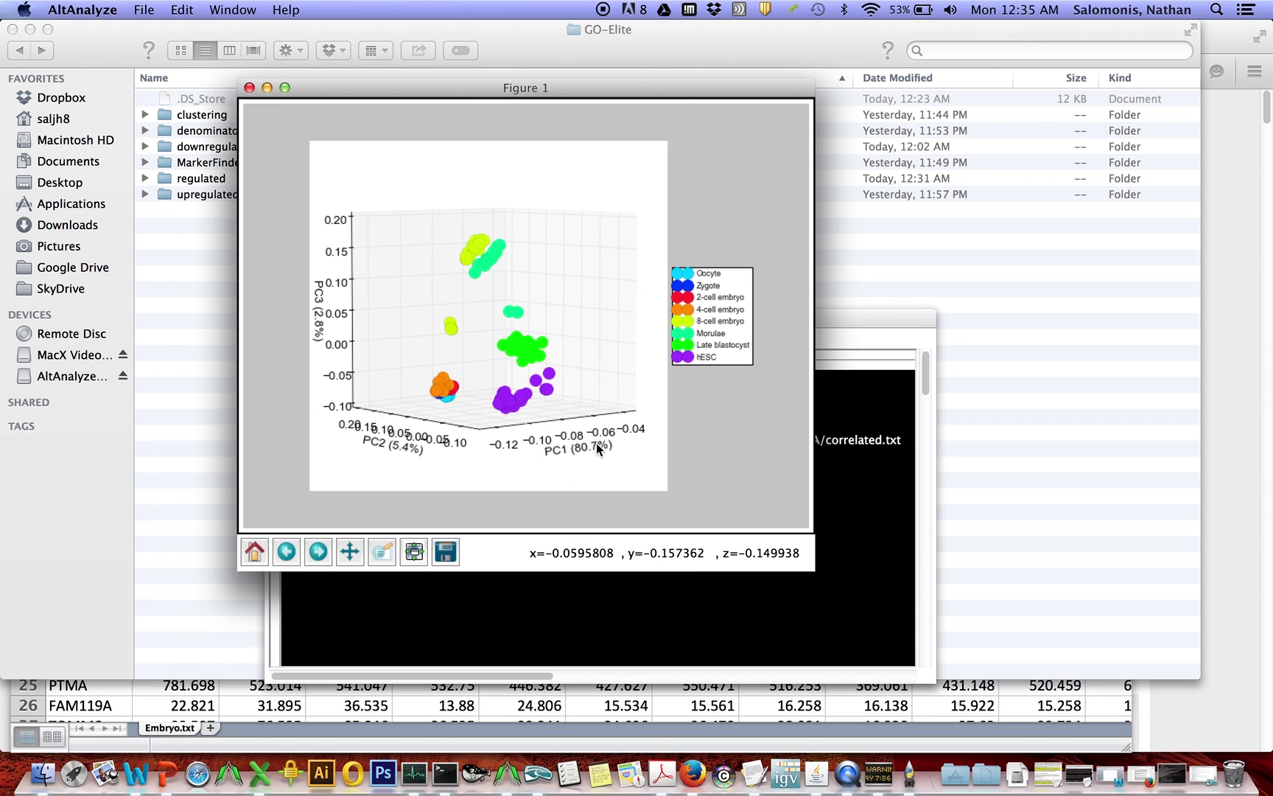
click(570, 456)
drag(570, 457, 500, 456)
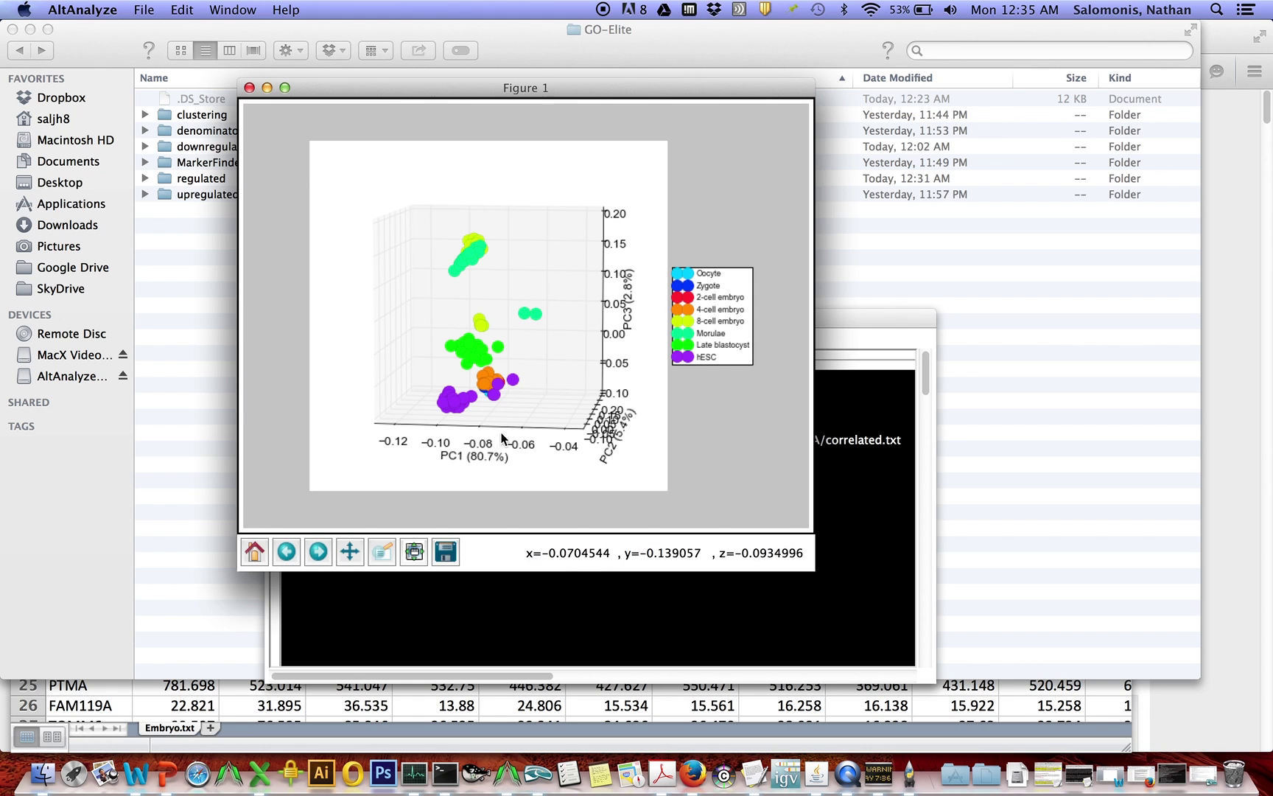
drag(500, 455, 516, 456)
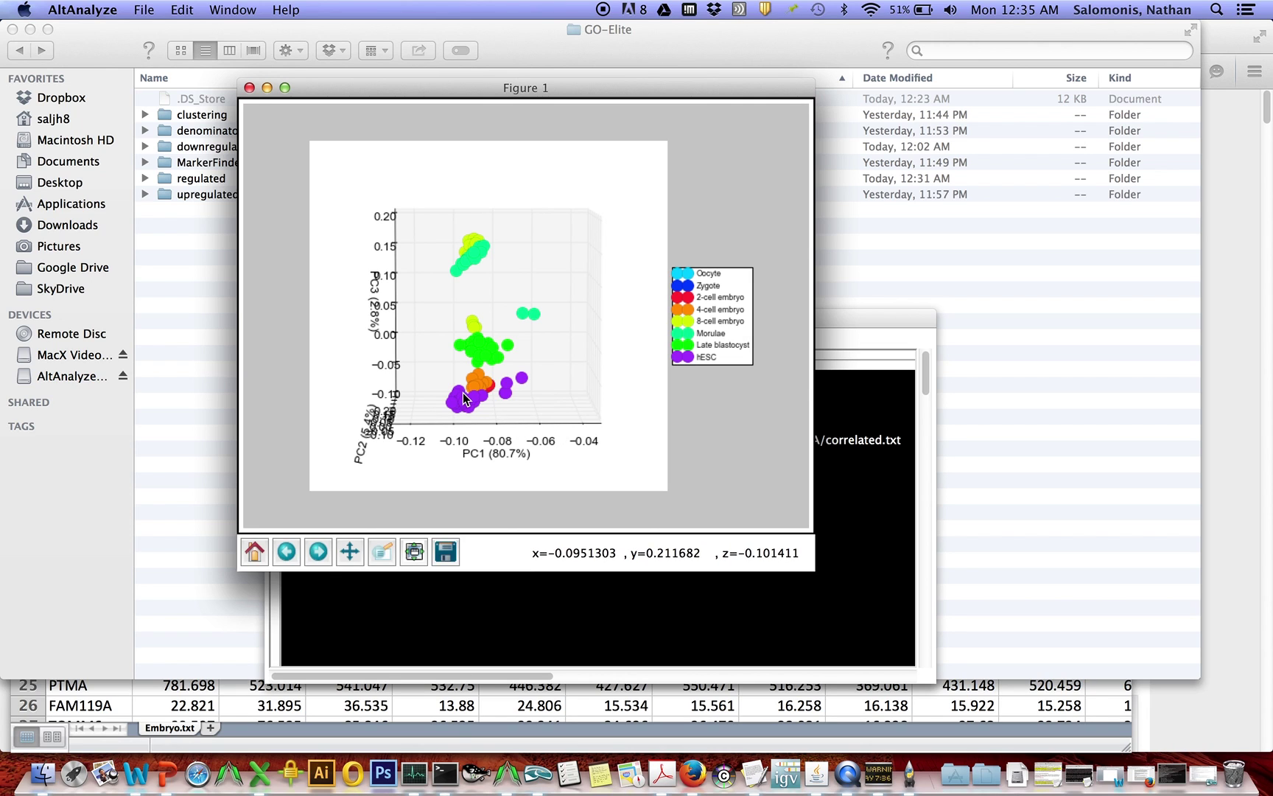
drag(463, 437, 432, 369)
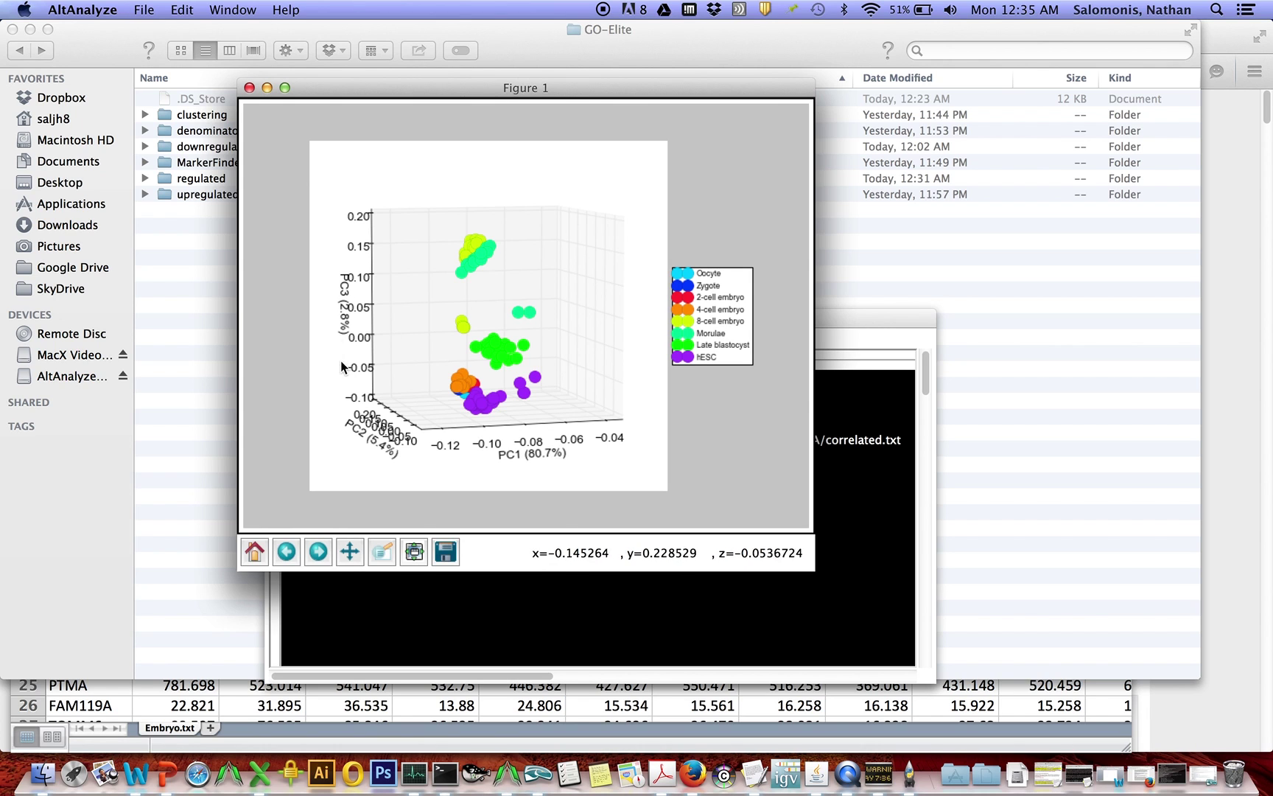
drag(378, 412, 472, 381)
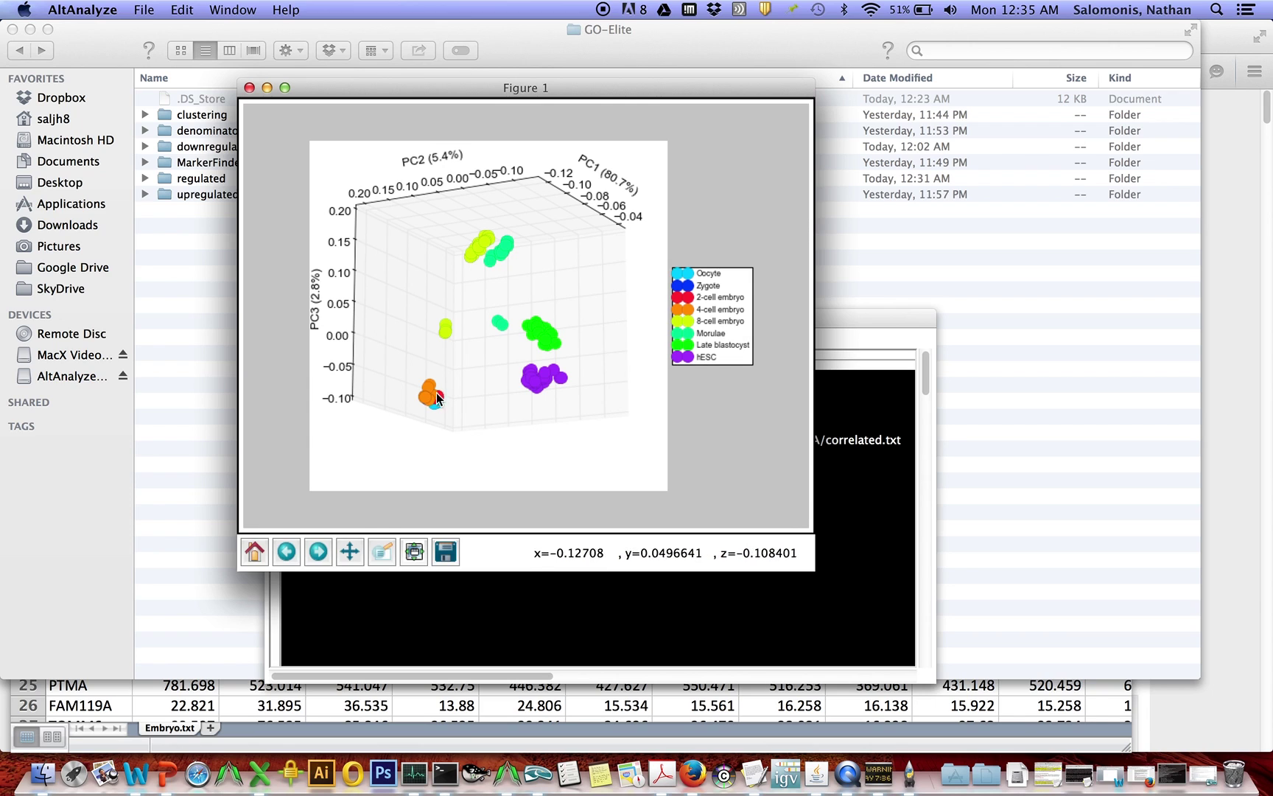
click(251, 88)
click(277, 319)
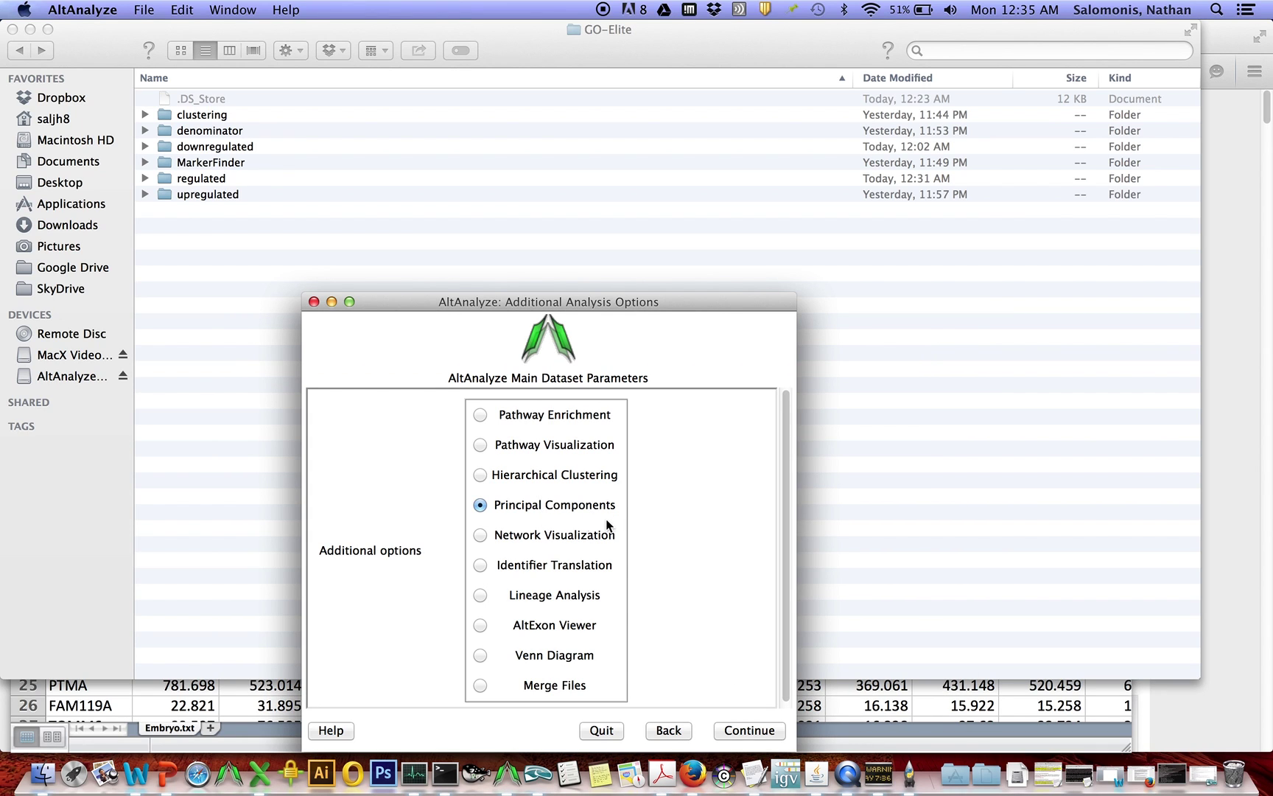
- Choose Hierarchical Clustering as the additional analysis and check which expression file it uses
click(584, 478)
click(764, 730)
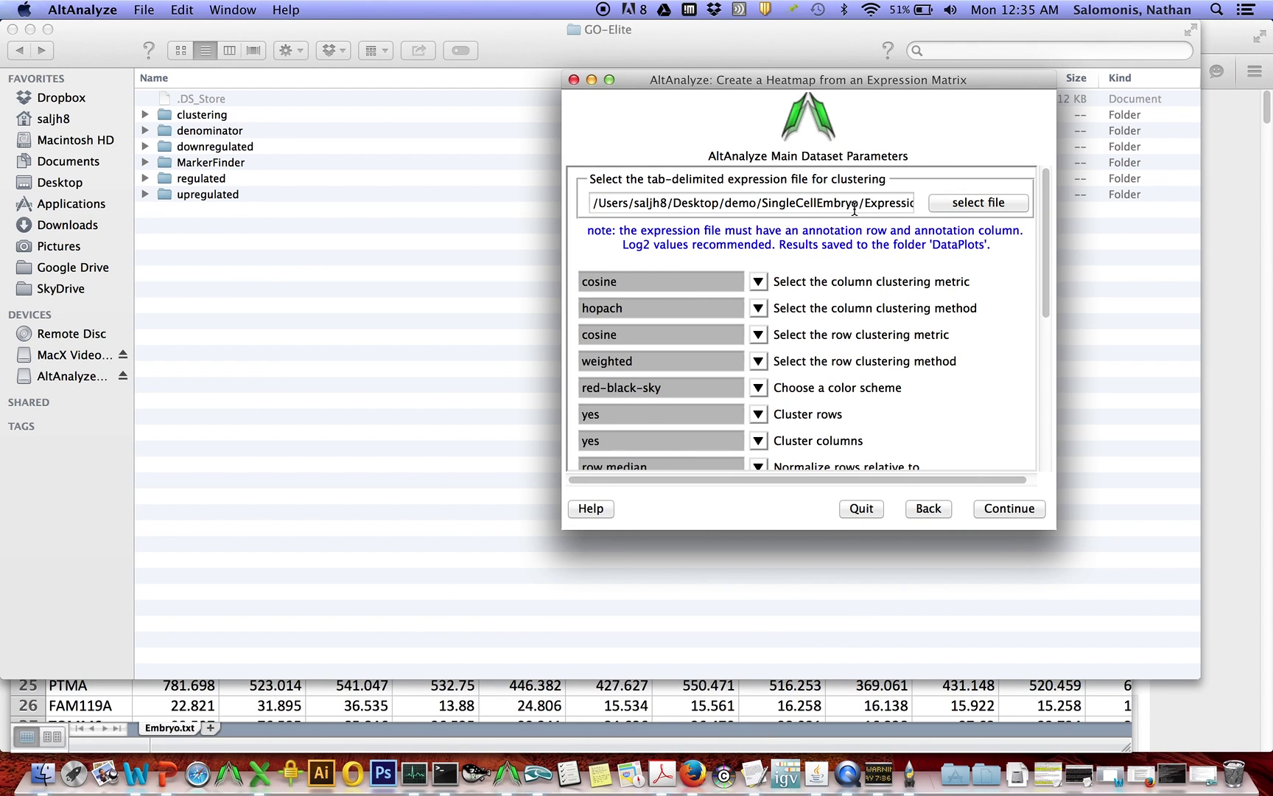
drag(883, 210, 964, 205)
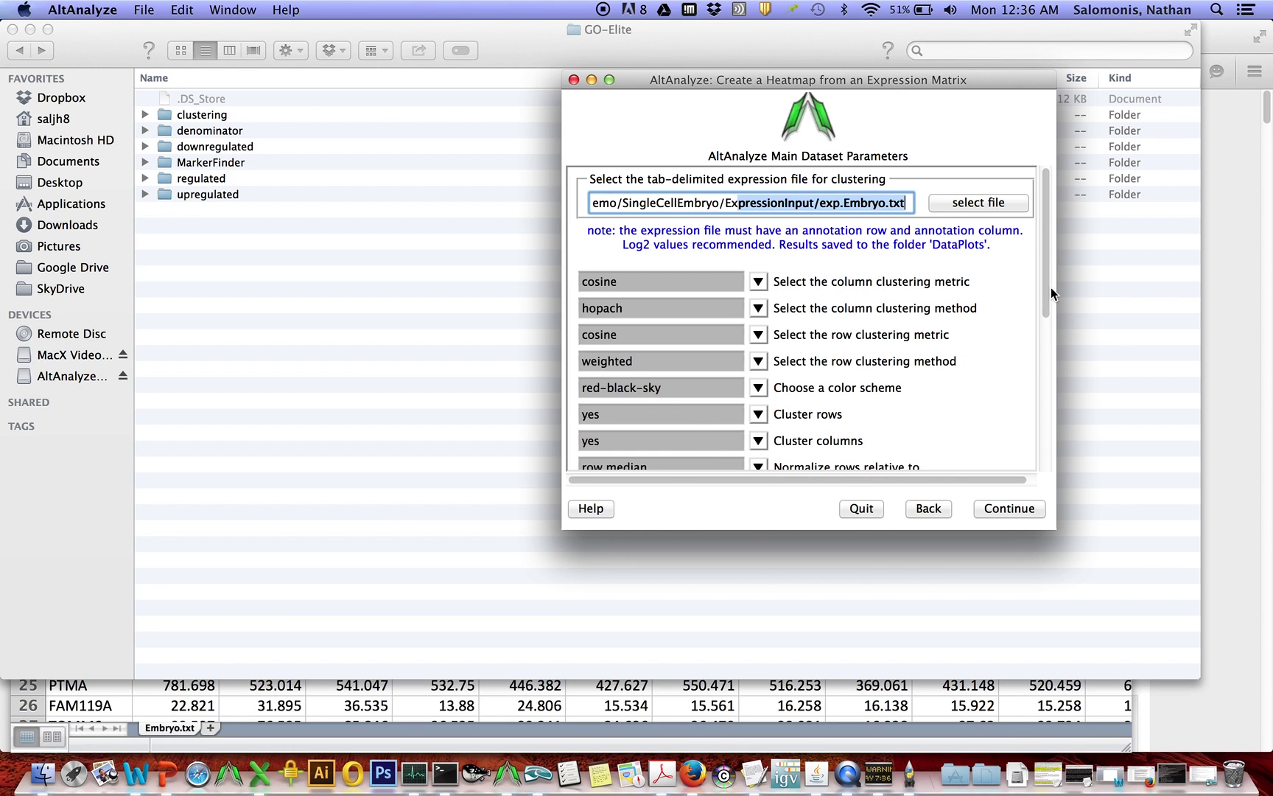
- Run the hierarchical clustering of exp.Embryo.txt filtered to the PCA gene set from StoredGeneSets
drag(1046, 289, 1037, 344)
scroll(1021, 365, down, 5)
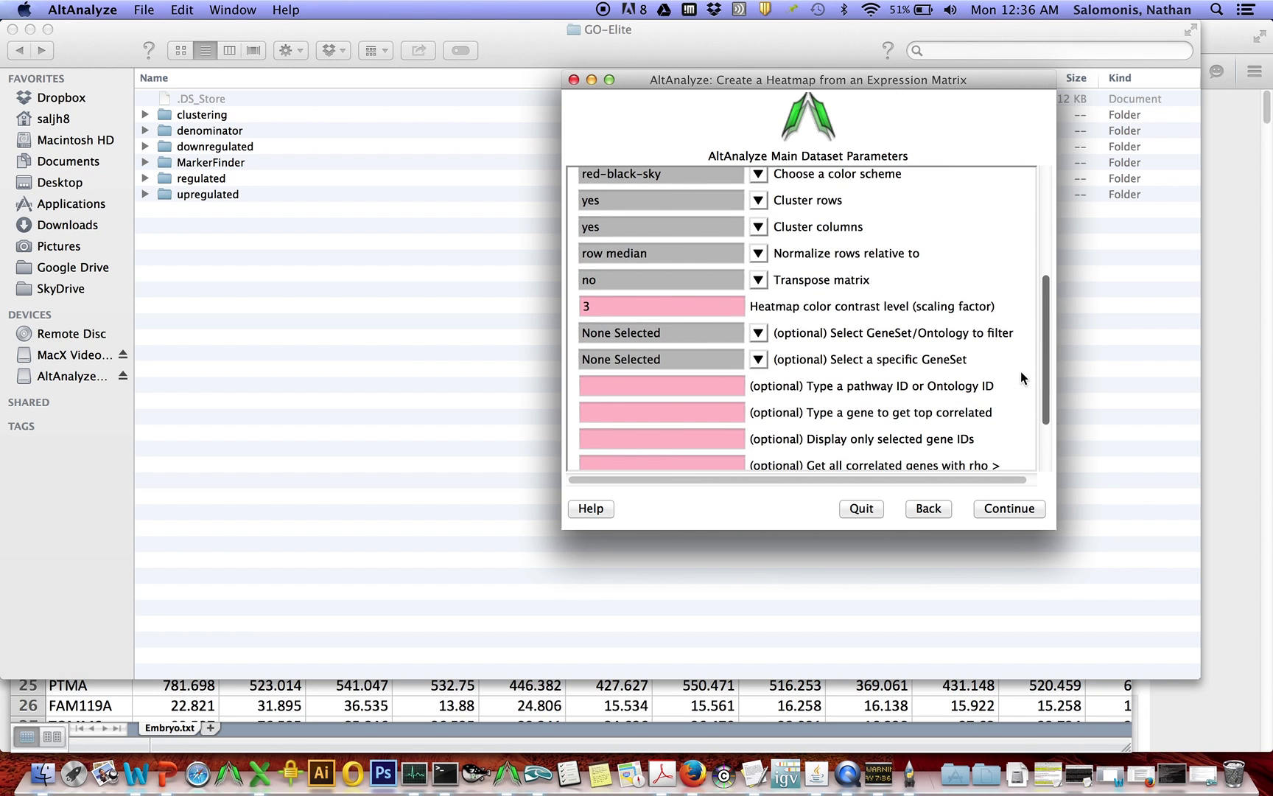
click(762, 332)
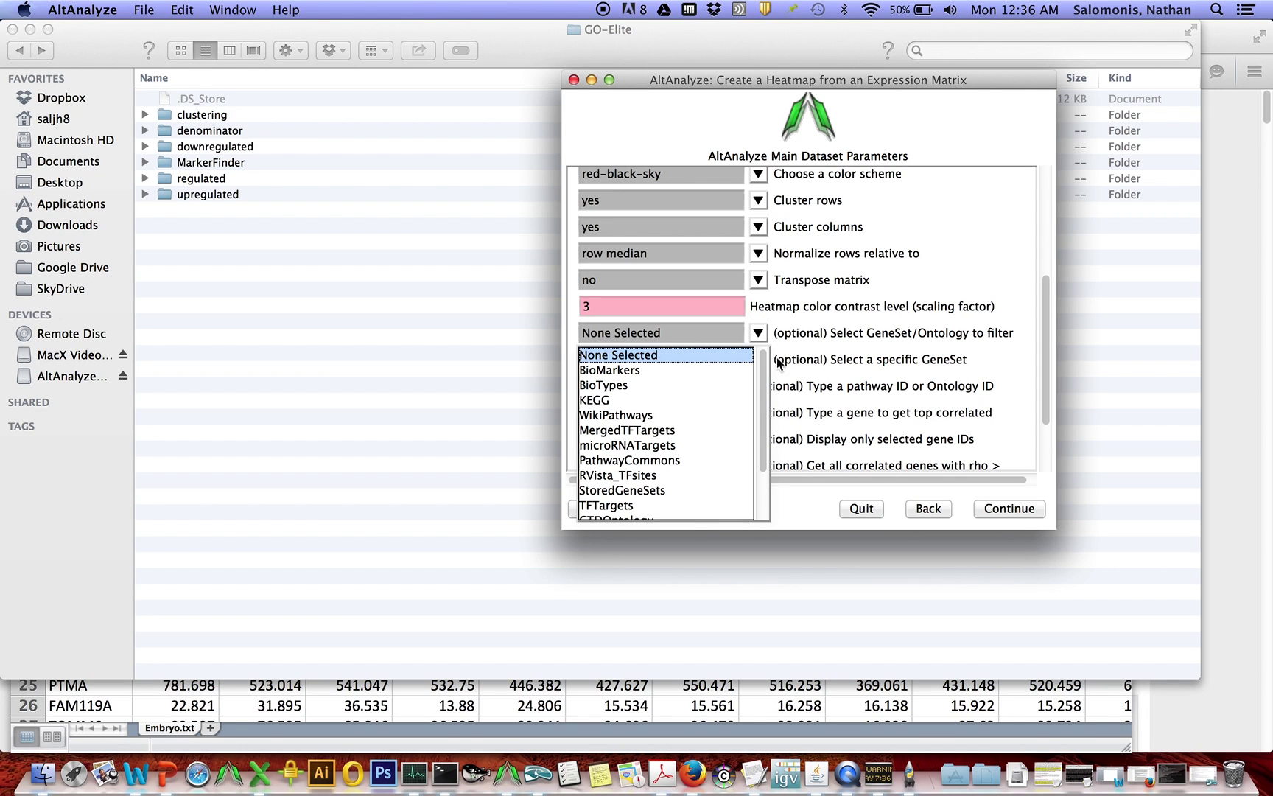
drag(764, 367, 762, 402)
click(674, 444)
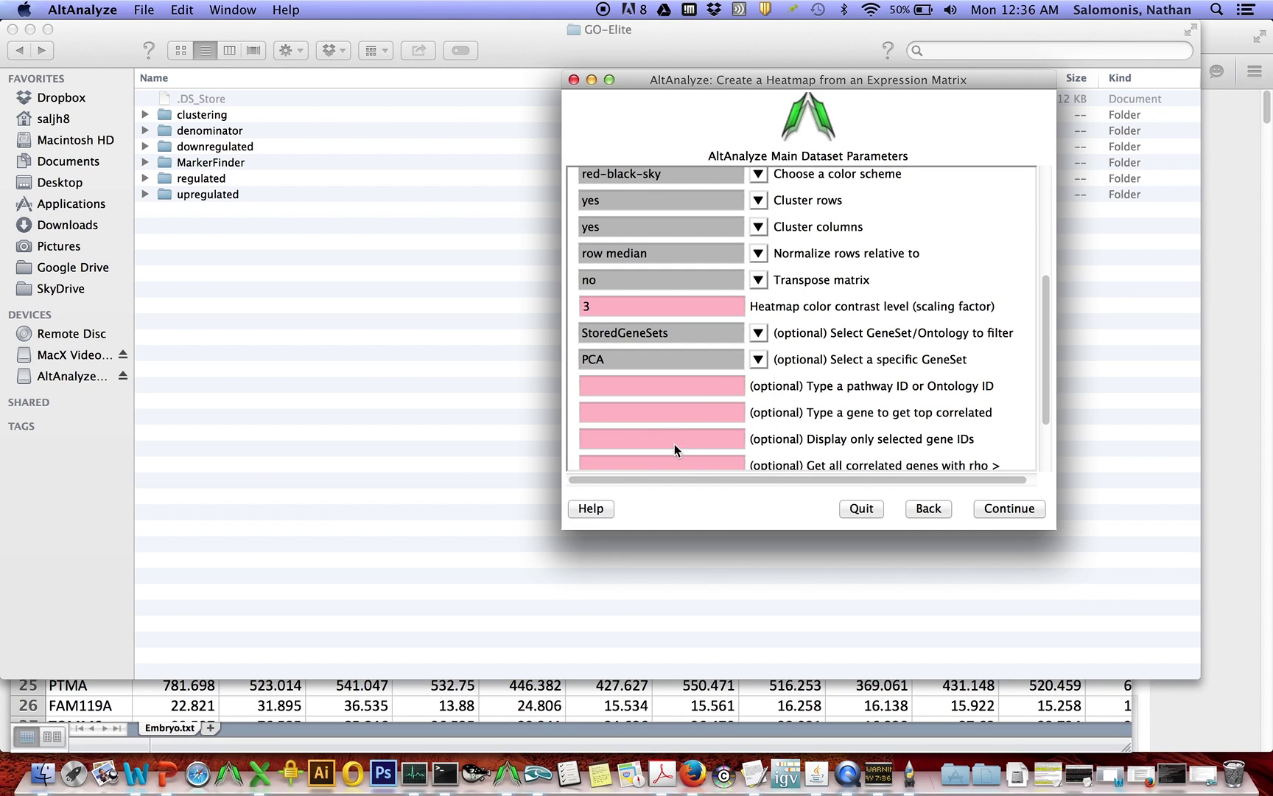
click(751, 367)
click(706, 383)
click(991, 508)
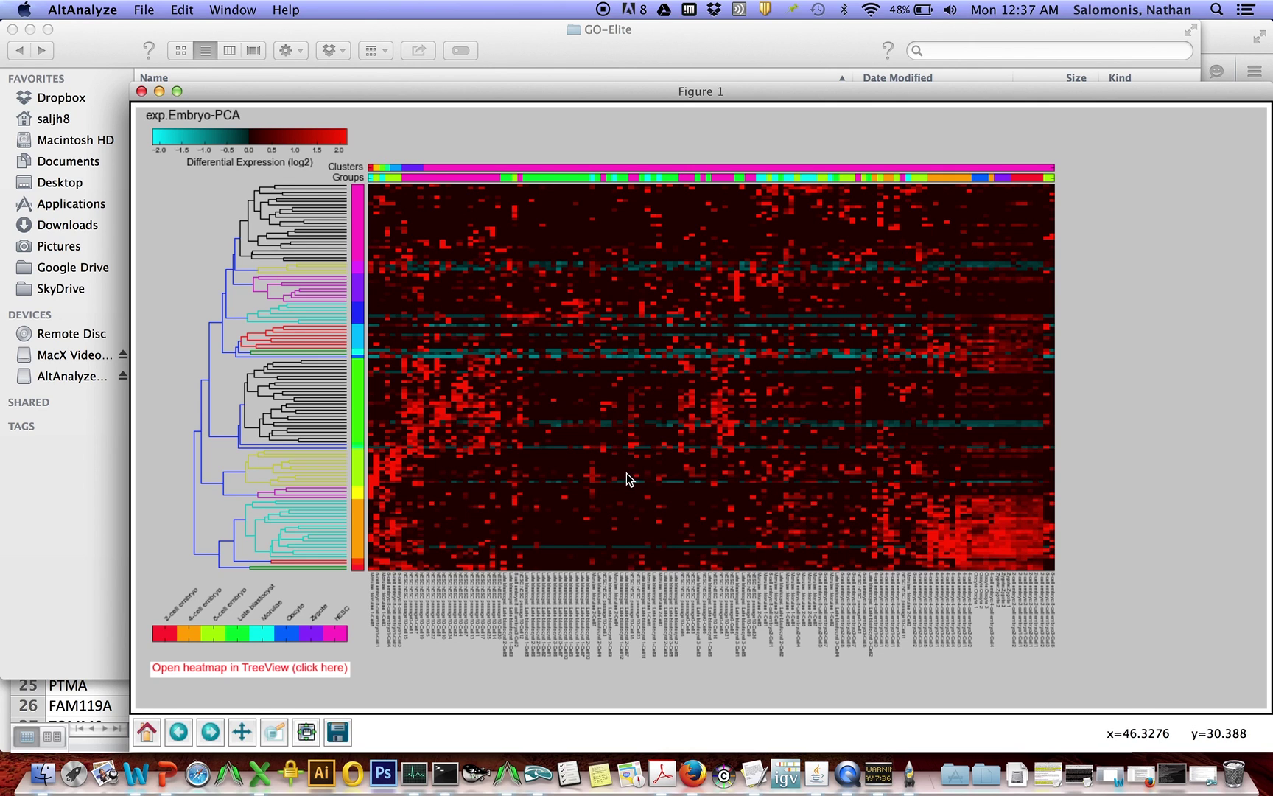
- Close the PCA heatmap and its status window, and reopen the Hierarchical Clustering options
click(142, 91)
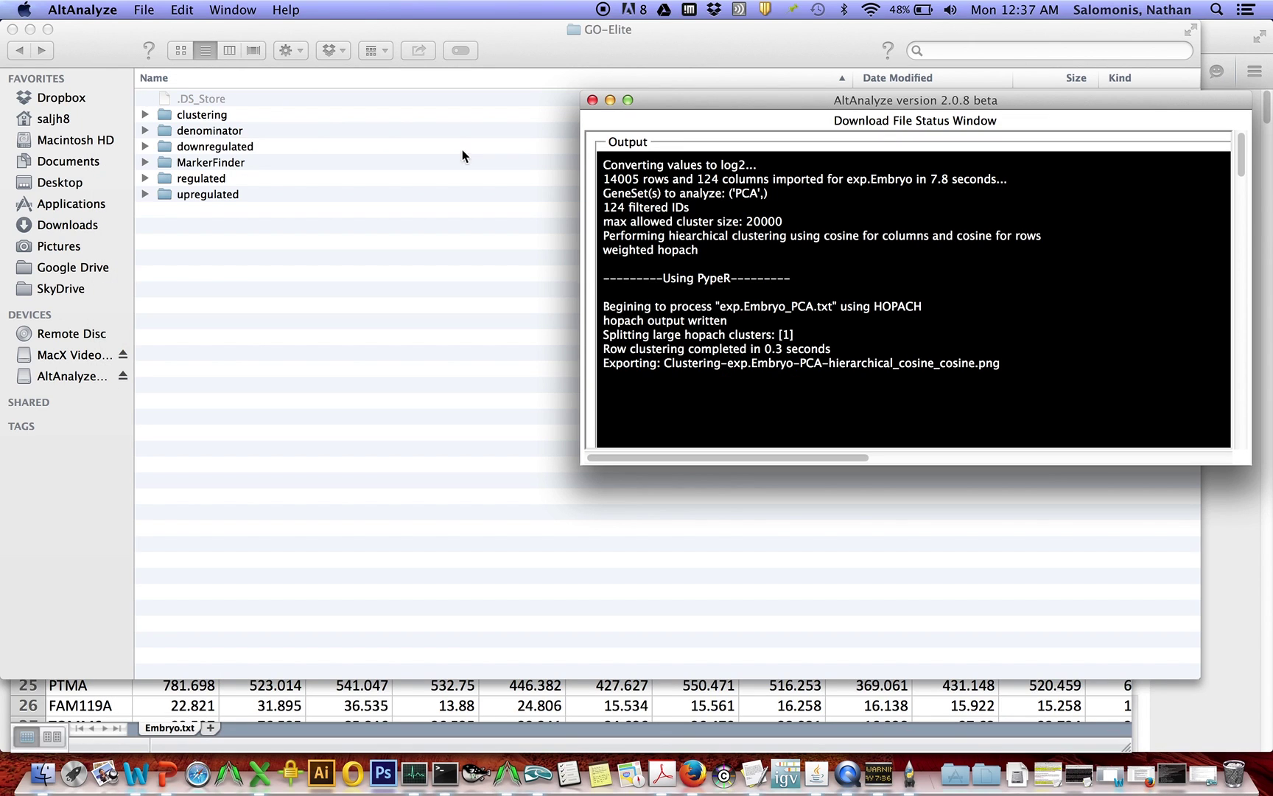
click(590, 104)
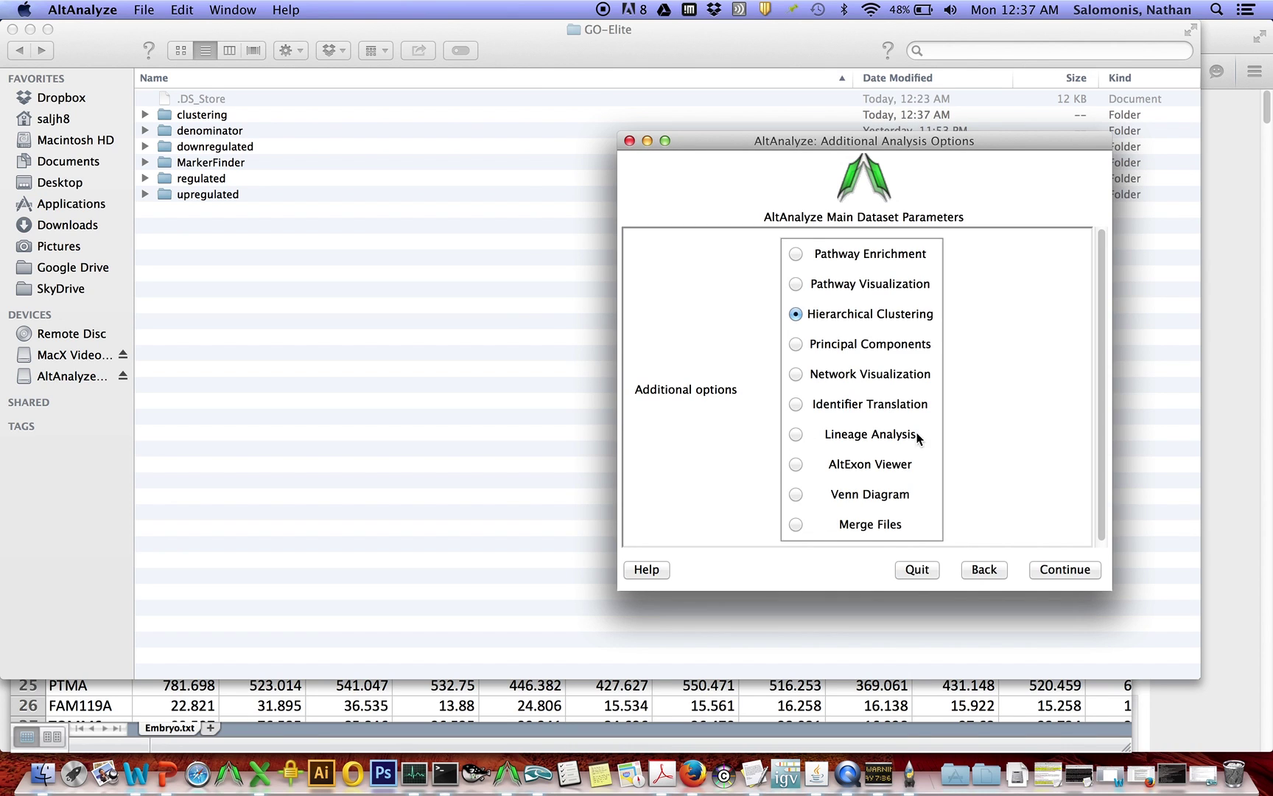
click(1061, 569)
drag(1016, 304, 673, 153)
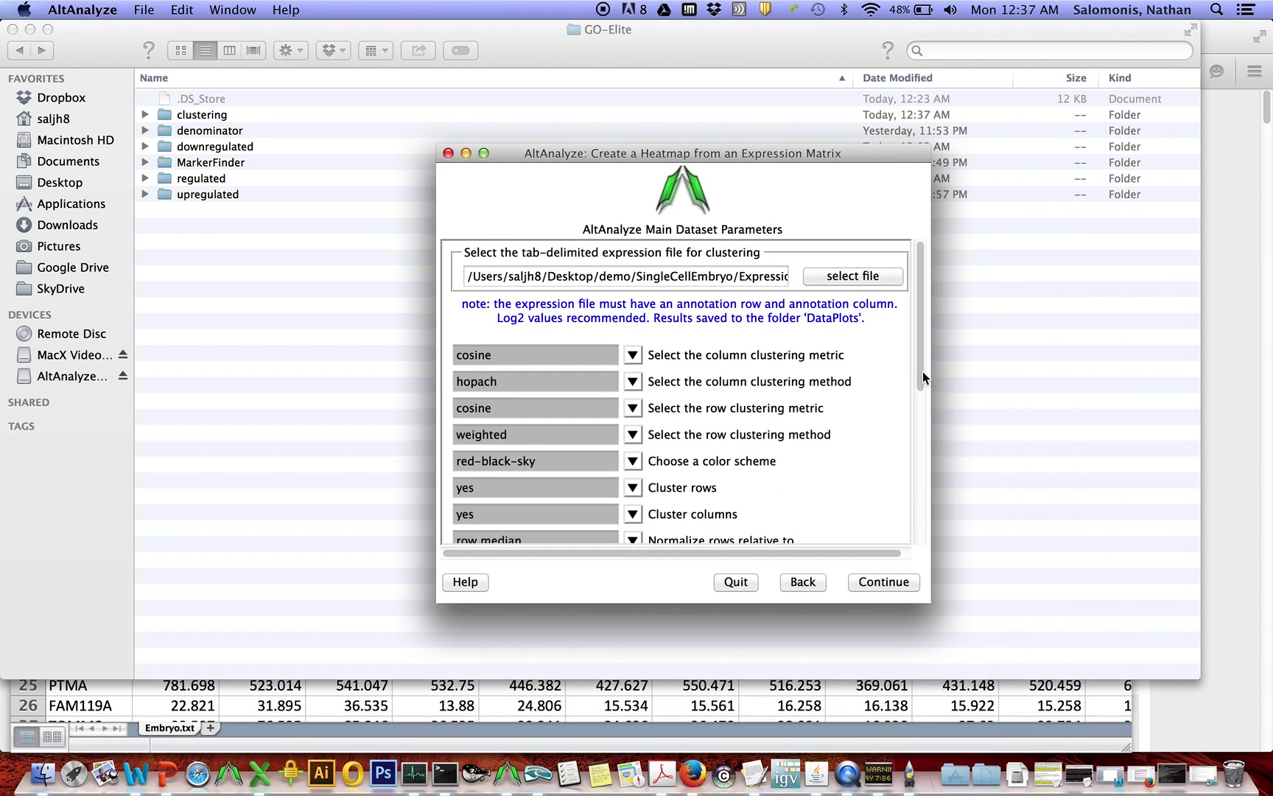
- Set the GeneSet/Ontology filter for the clustering to BioMarkers
drag(922, 376, 921, 479)
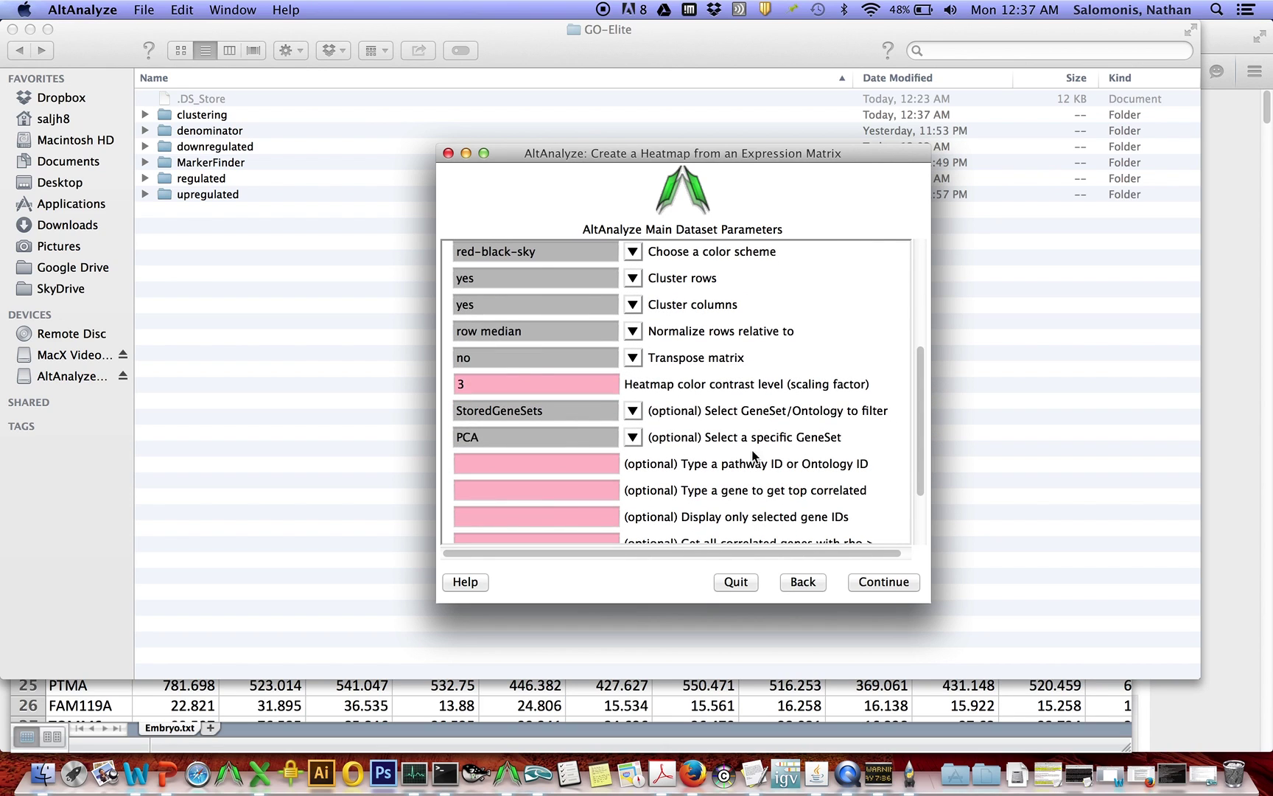
click(632, 411)
click(638, 493)
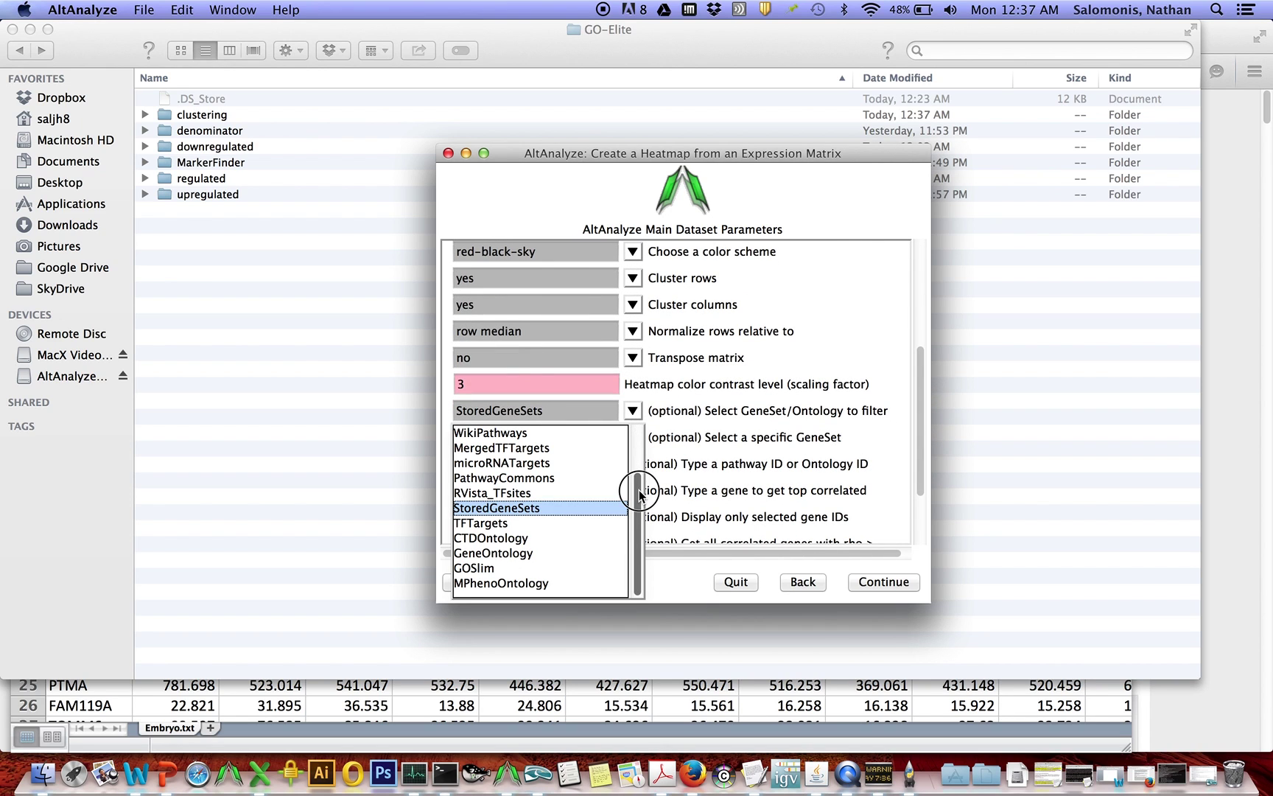
drag(638, 494, 636, 424)
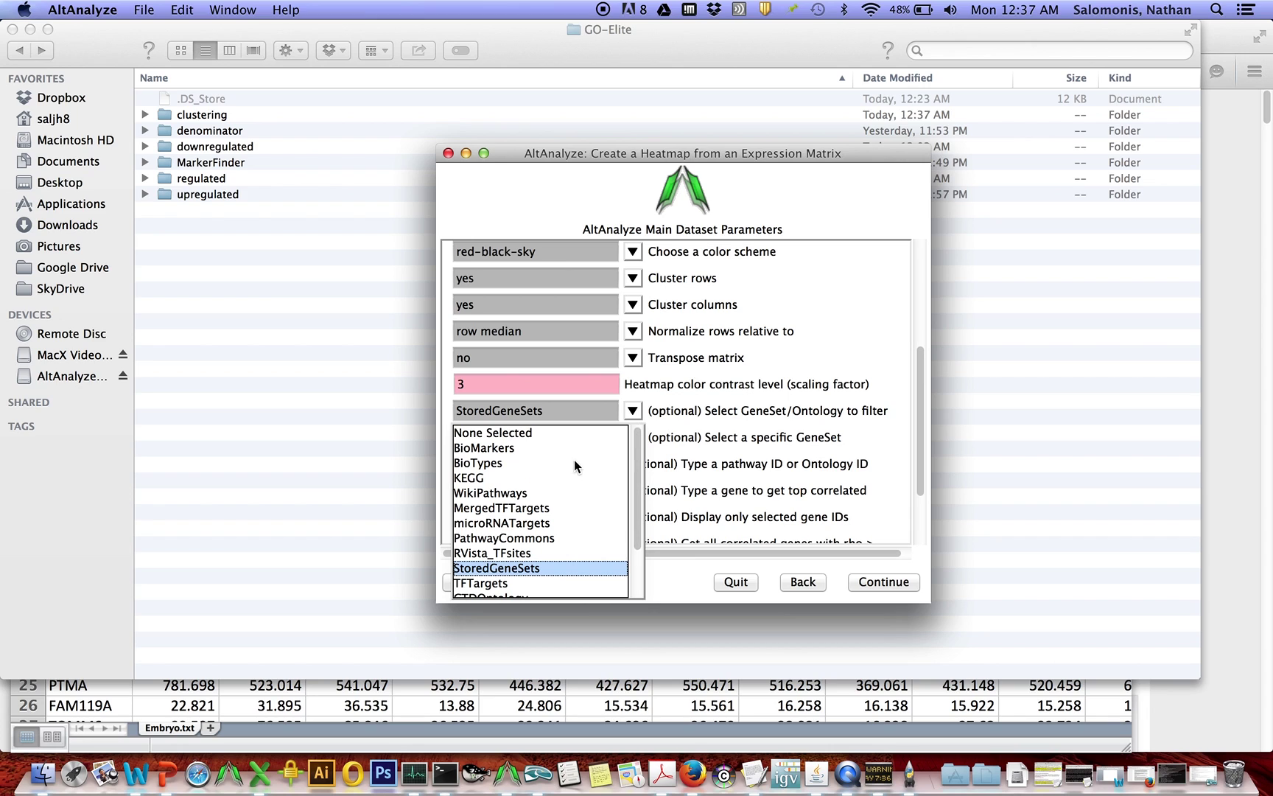
click(564, 462)
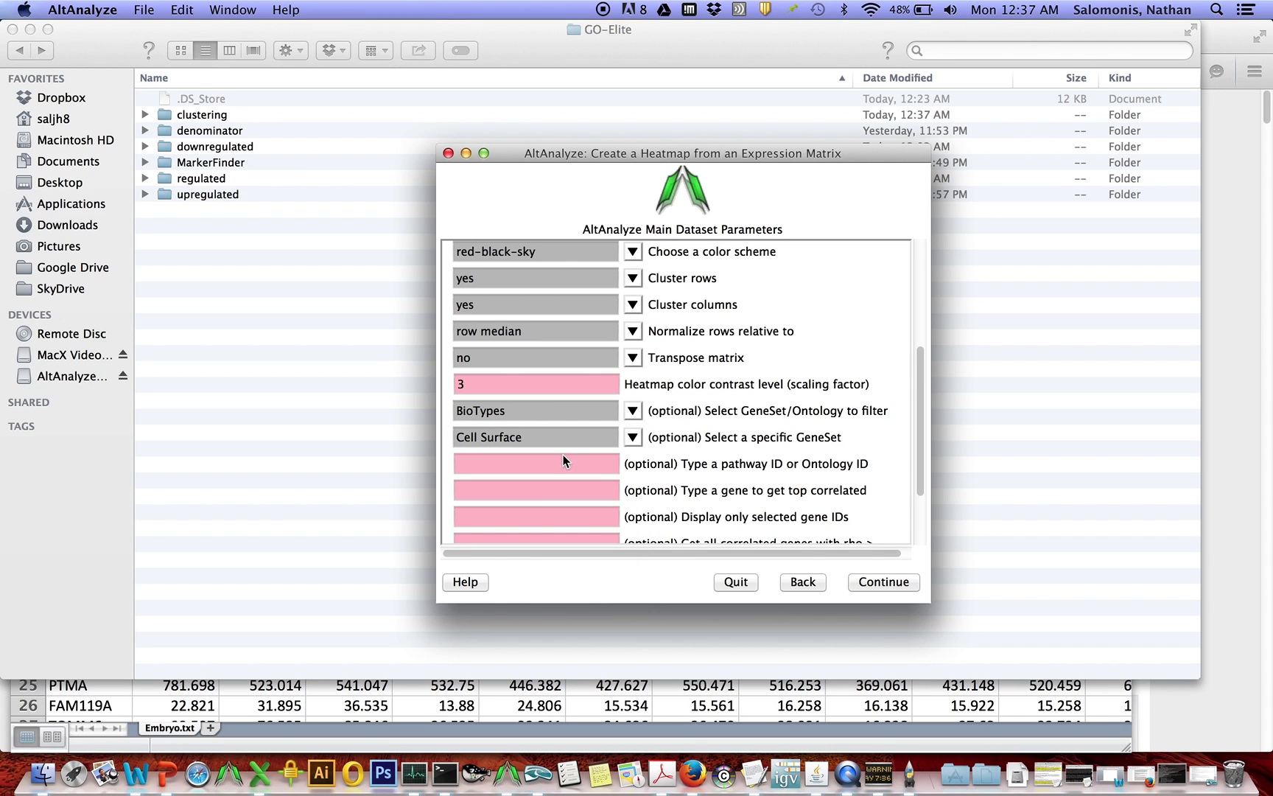
click(632, 410)
click(586, 448)
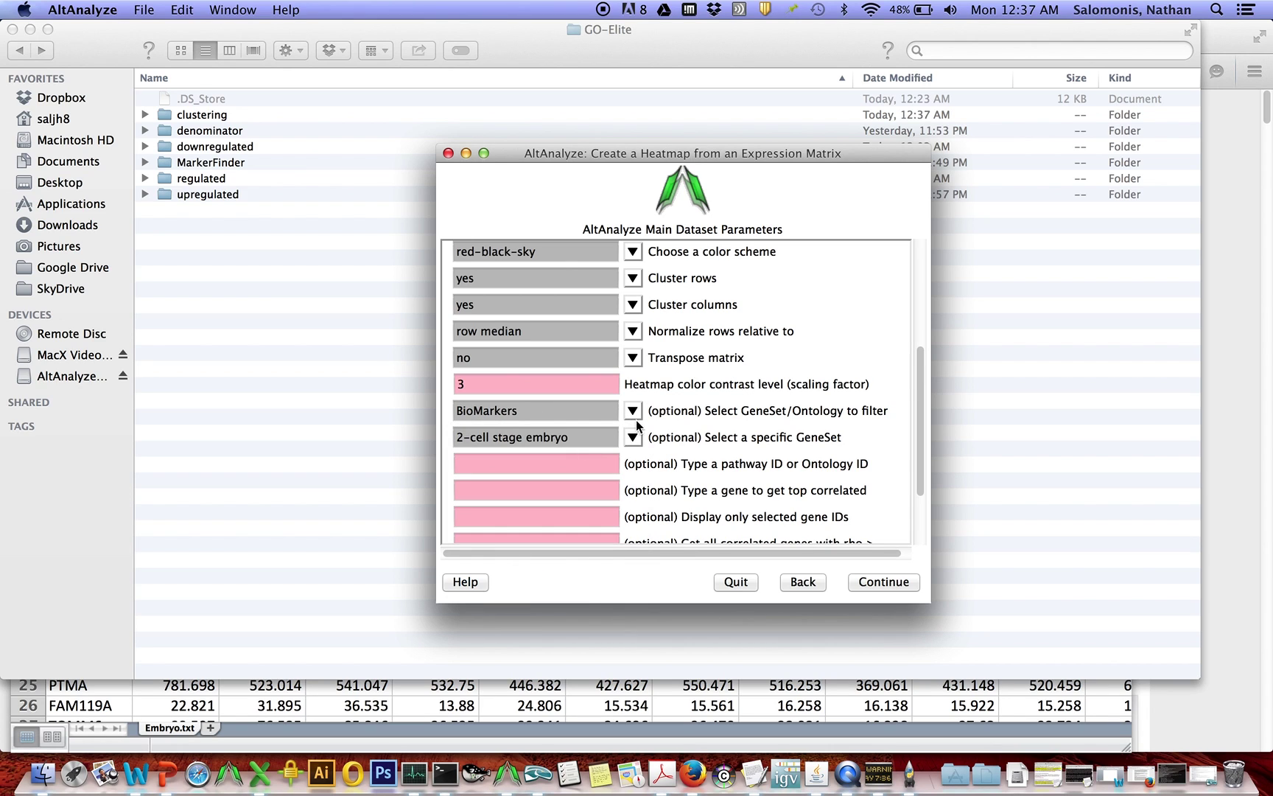
- Select the 8 to 10-cell stage embryo, 6-cell stage embryo and Pluripotent Stem Cells gene sets together and run the clustering
click(633, 437)
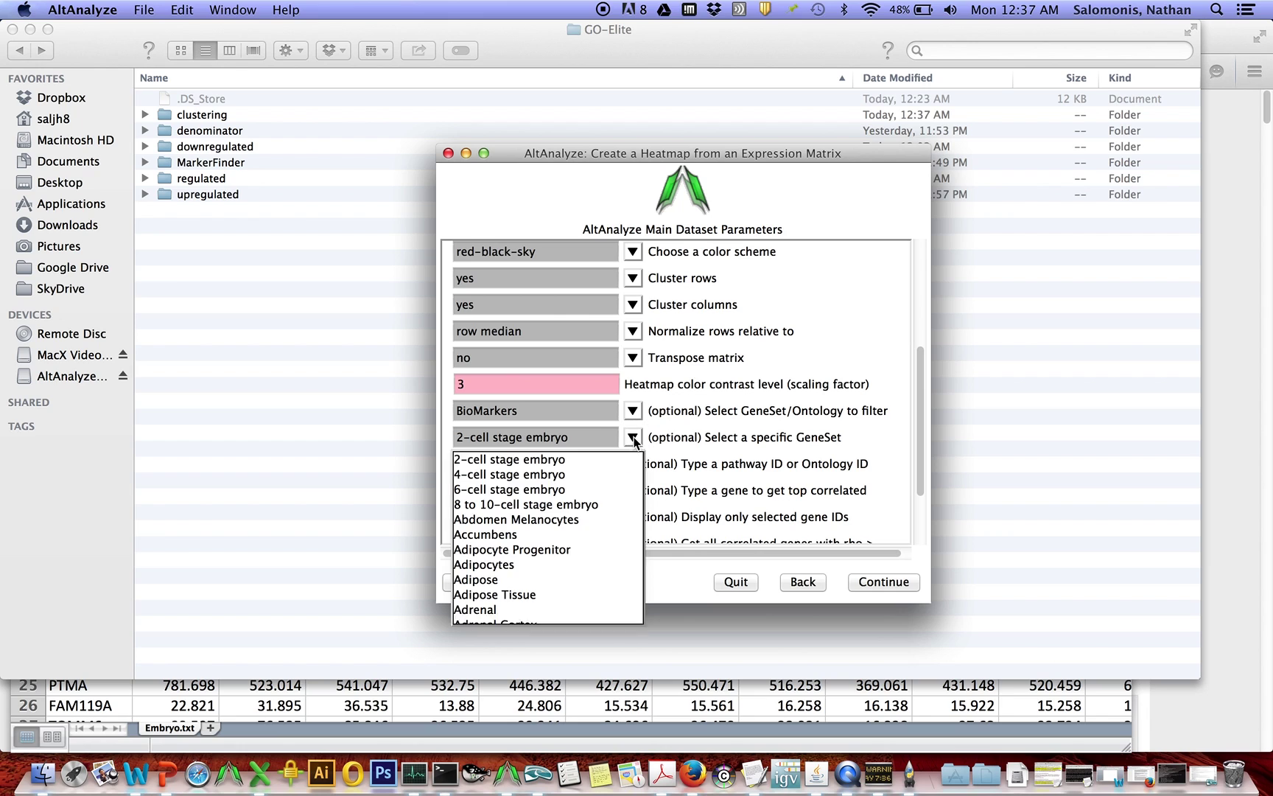
click(595, 505)
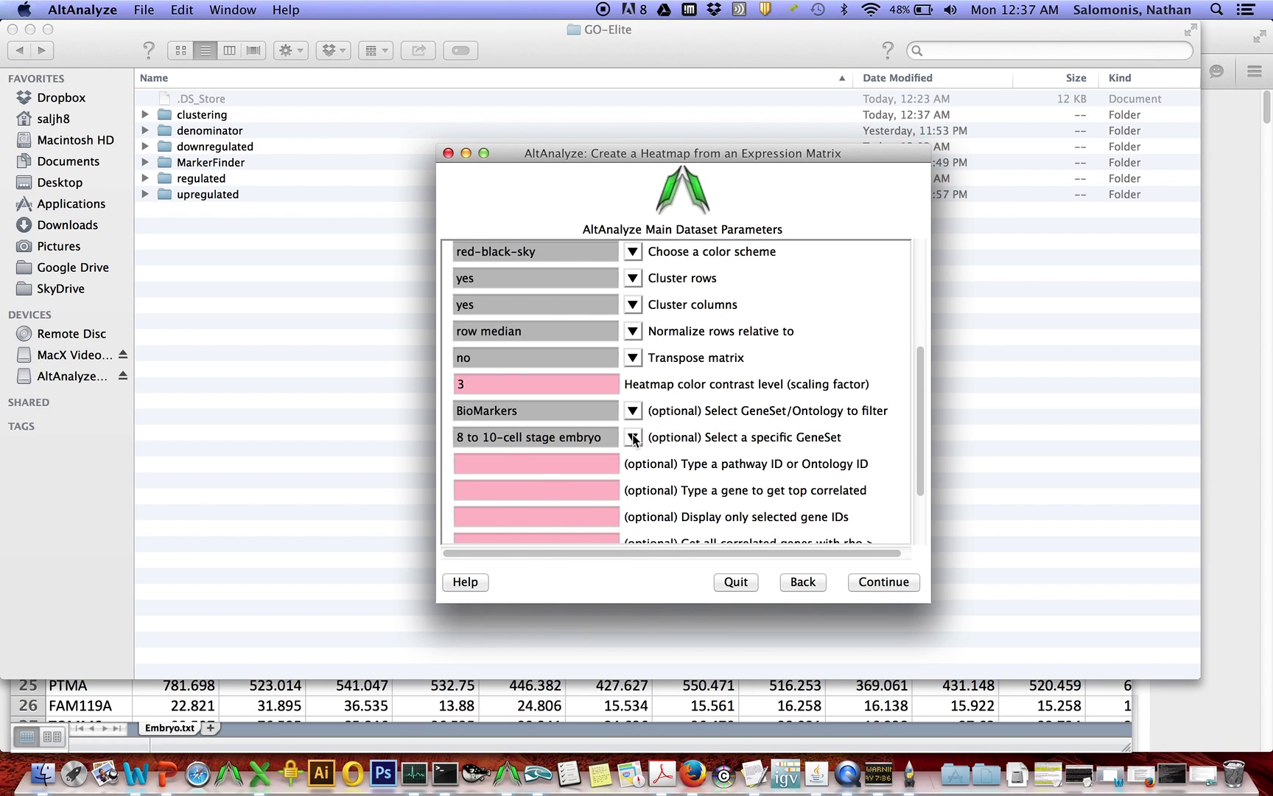
click(635, 436)
click(601, 492)
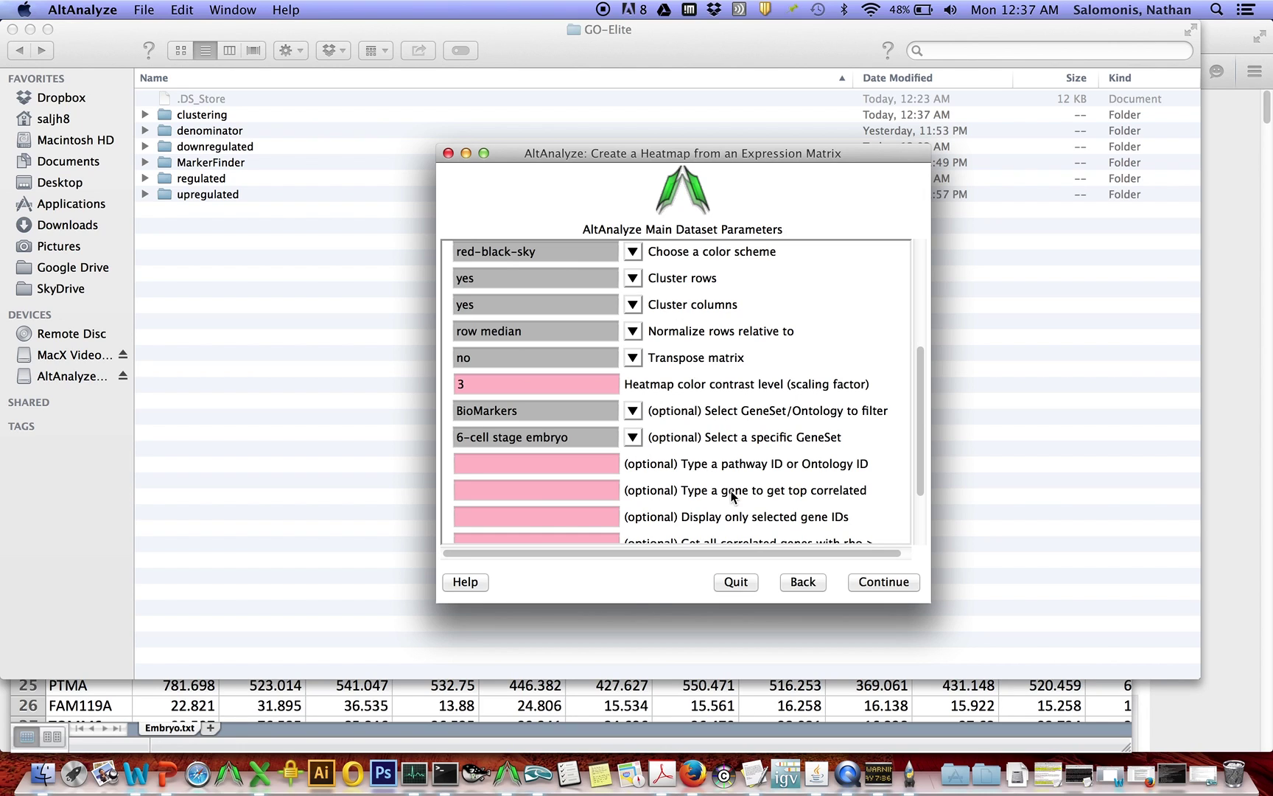
click(633, 438)
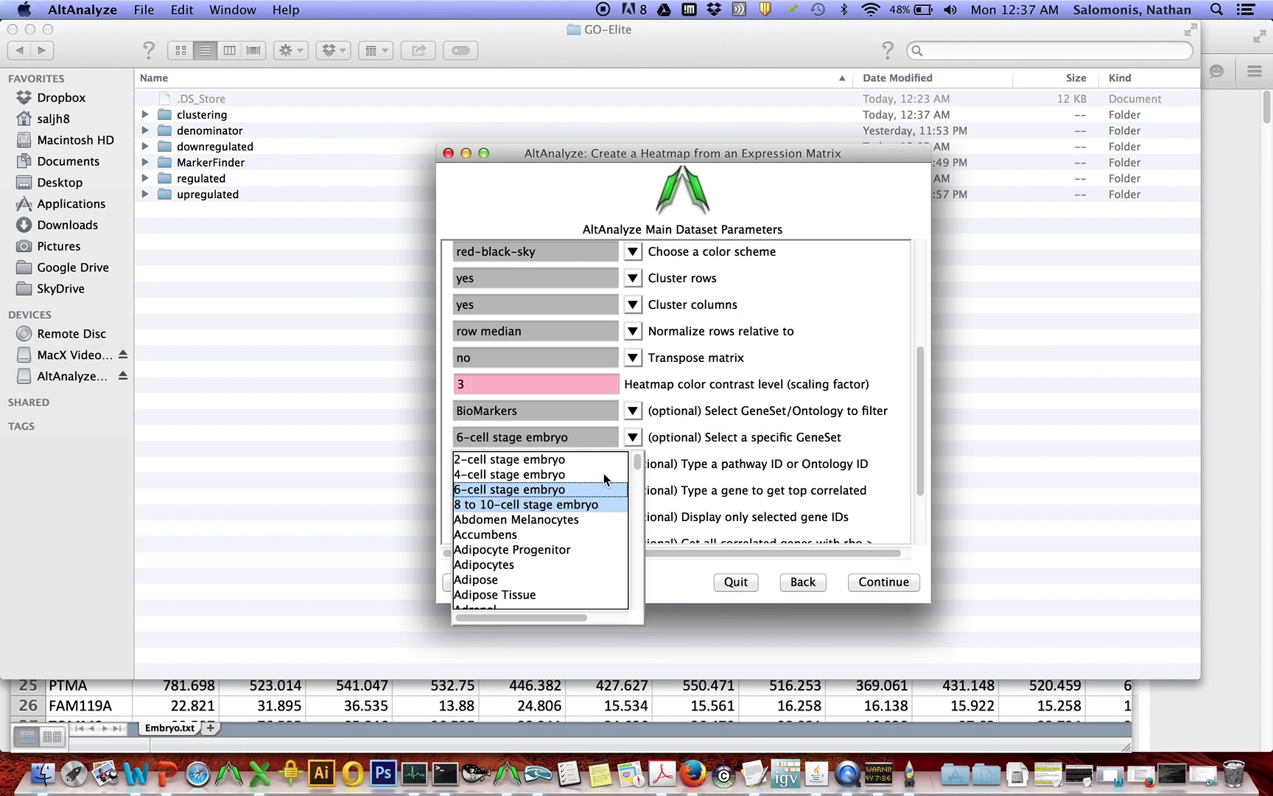
drag(636, 467, 631, 569)
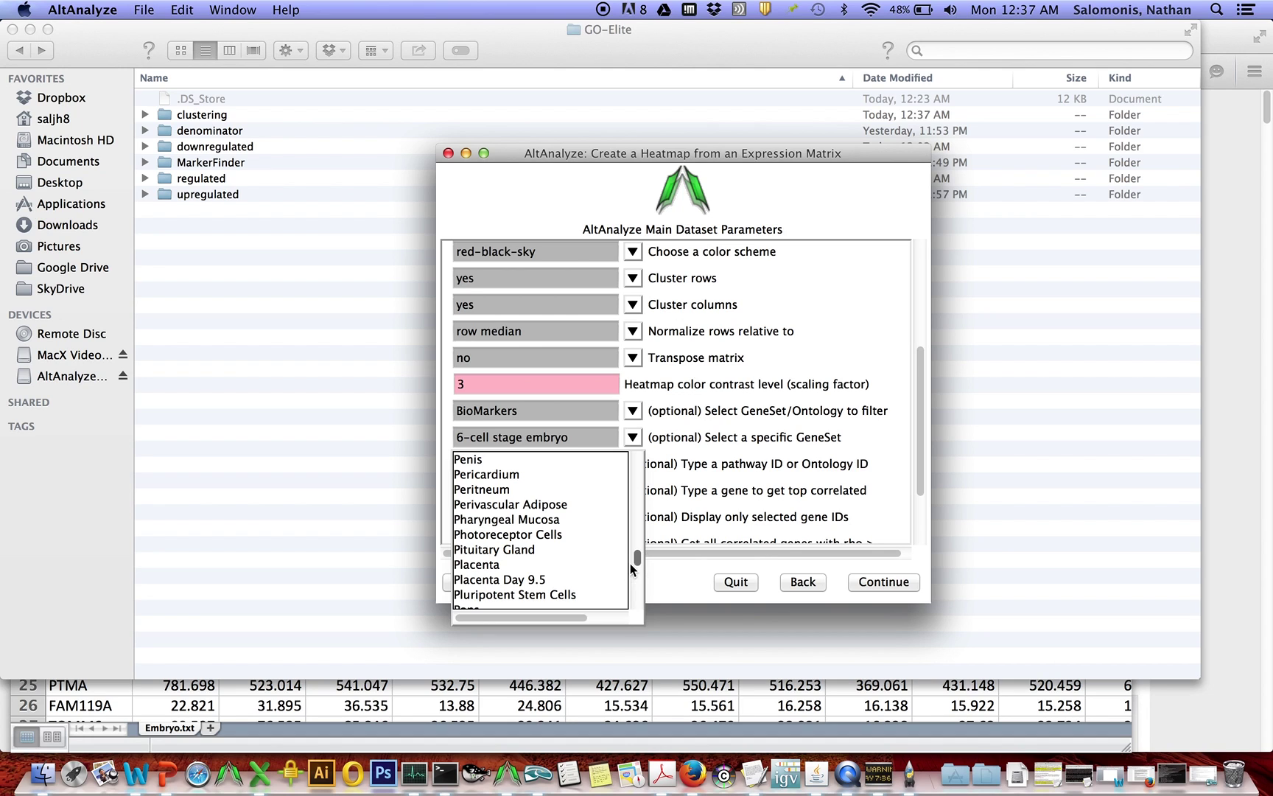
click(586, 595)
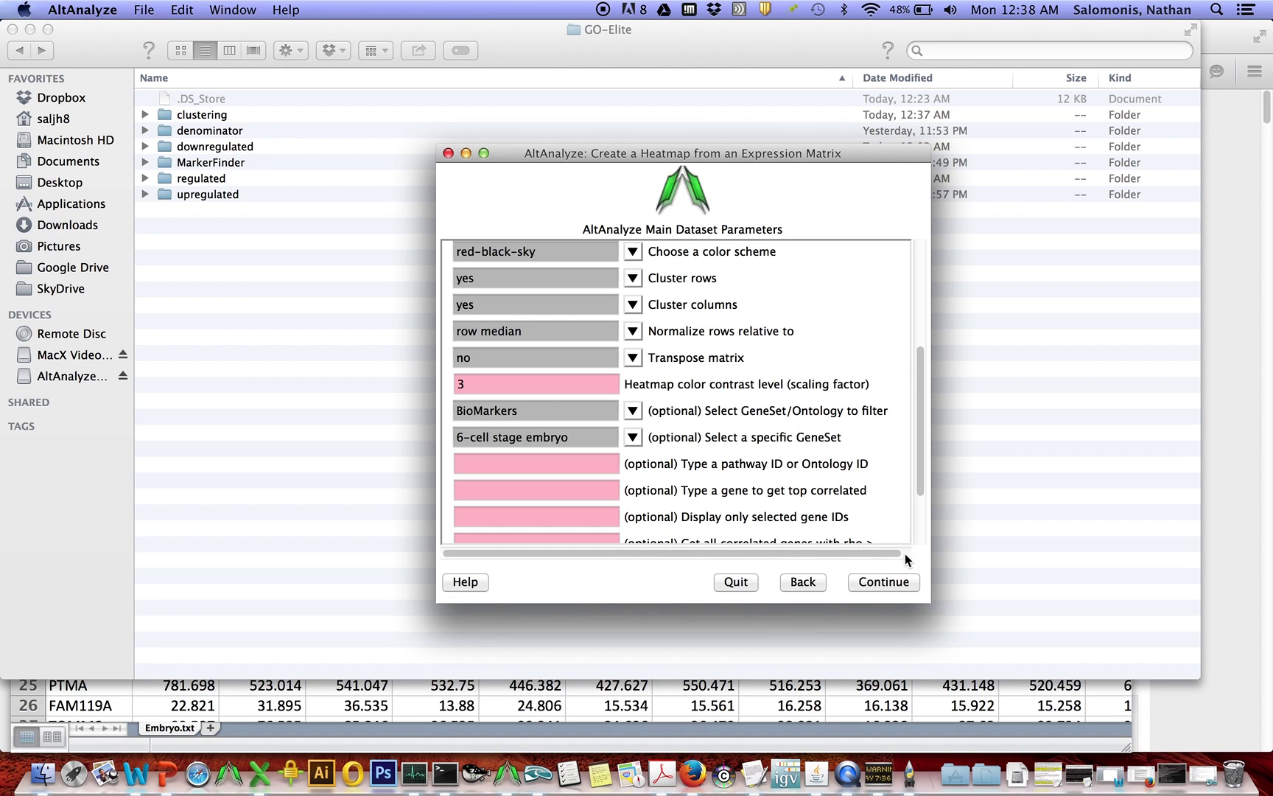
click(885, 582)
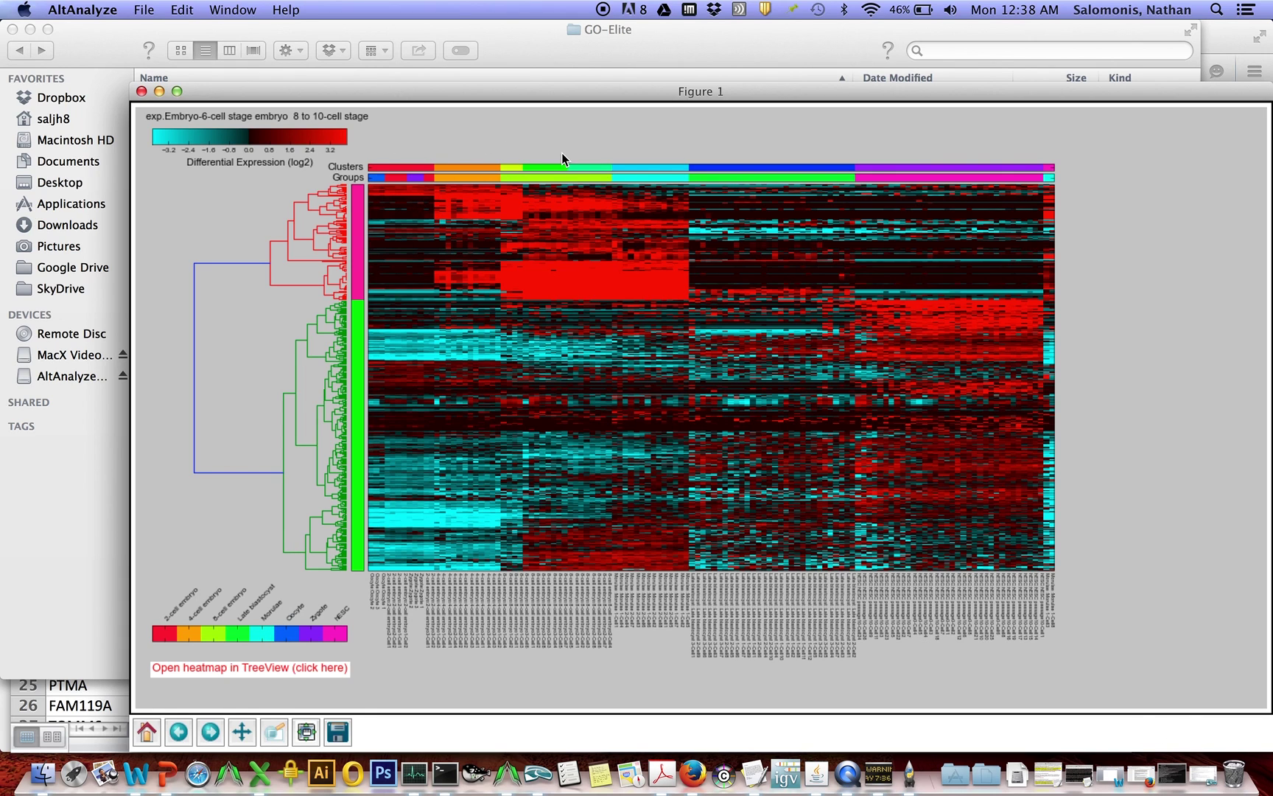
- Open the heatmap in TreeView, inspect the gene block from HNRNPCL1 to DUXA, and close the viewer, heatmap and status window
click(294, 668)
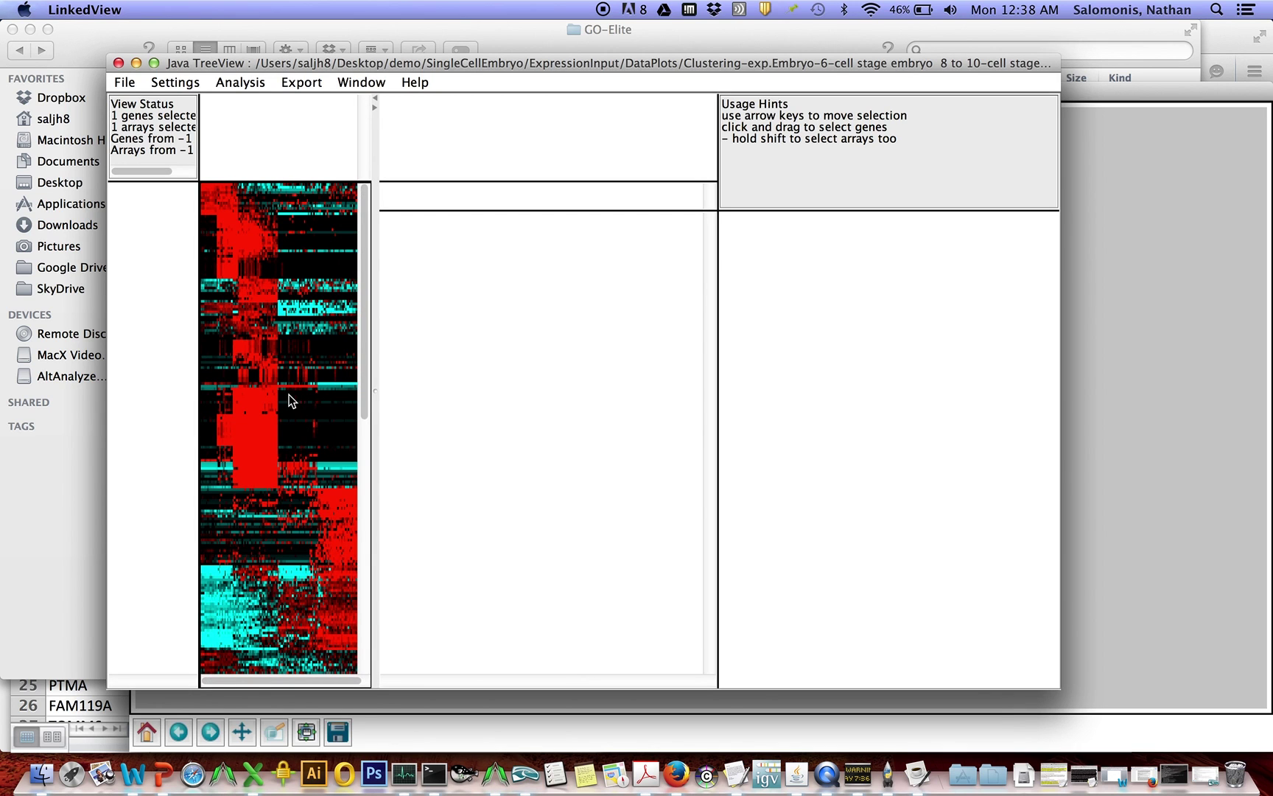
drag(288, 389, 285, 447)
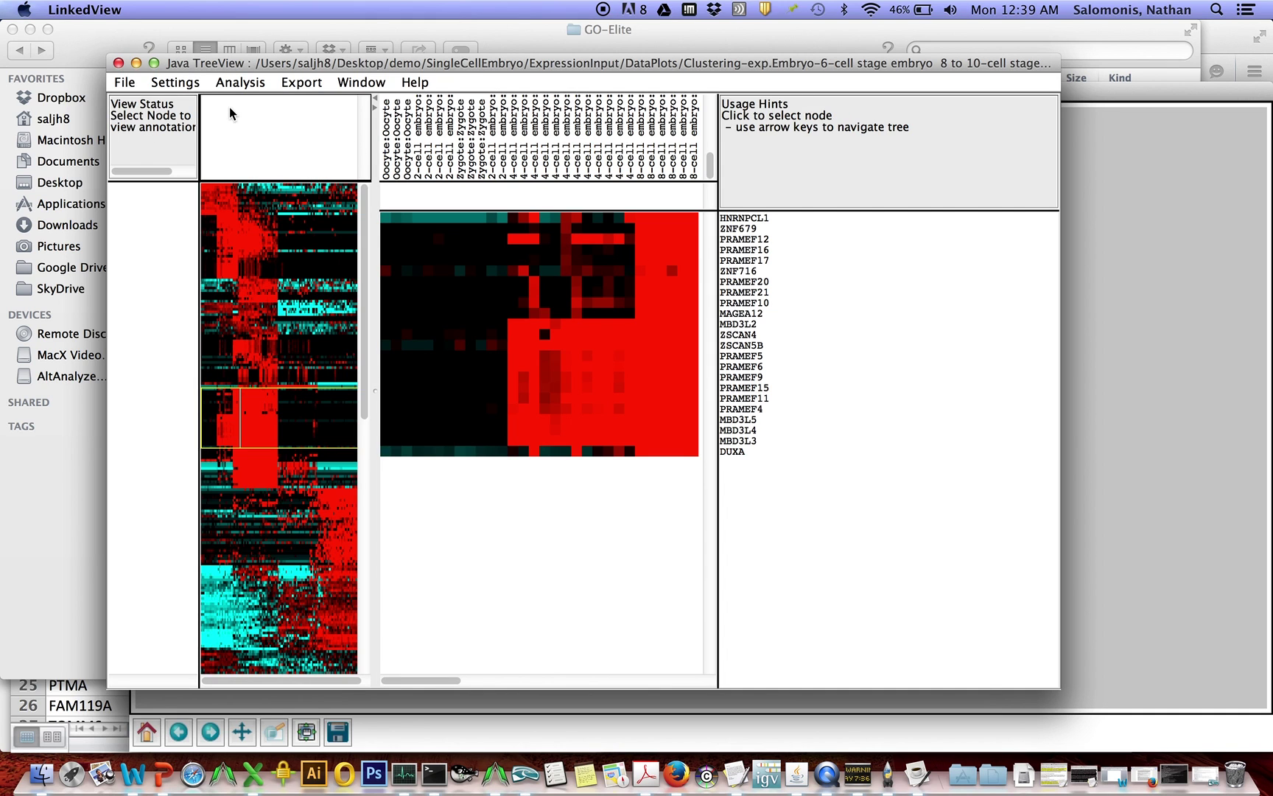
click(118, 63)
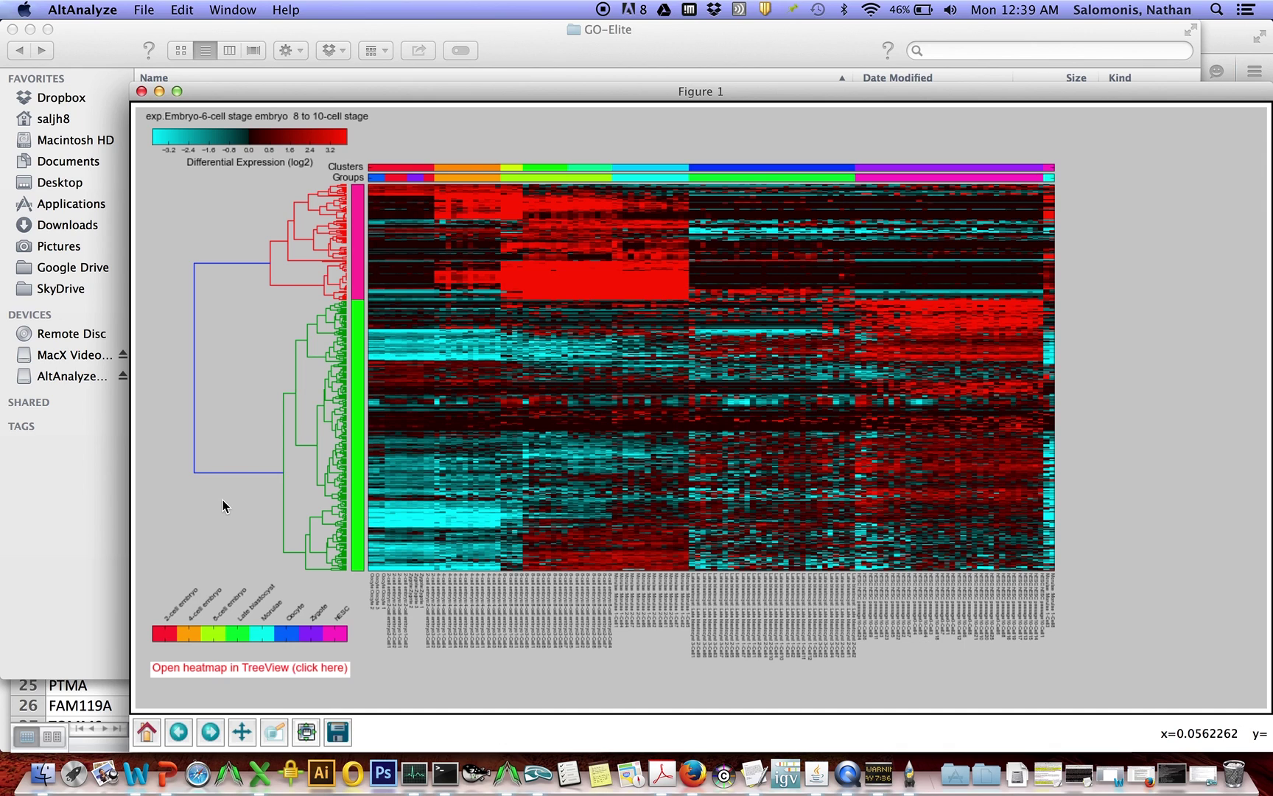
click(142, 92)
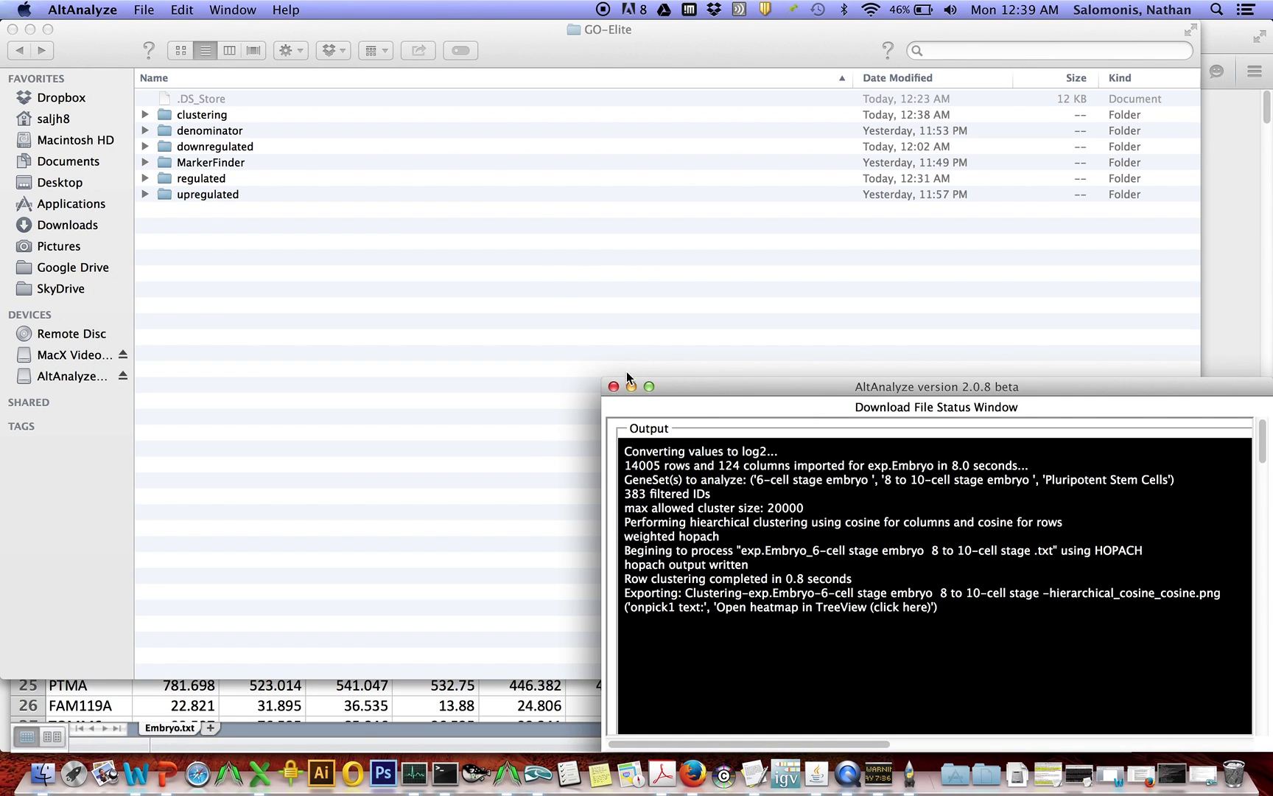
click(614, 388)
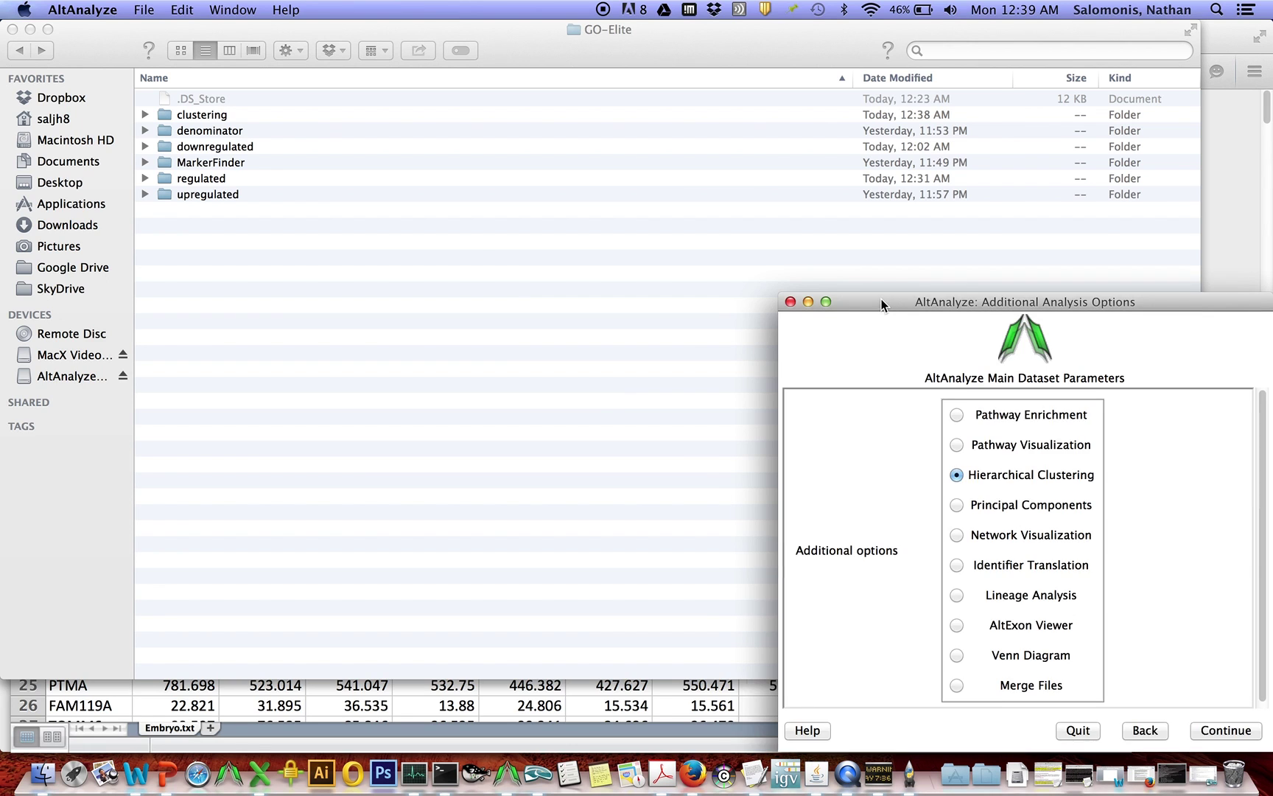
- Choose Venn Diagram as the additional analysis and open its file options
drag(837, 215, 495, 160)
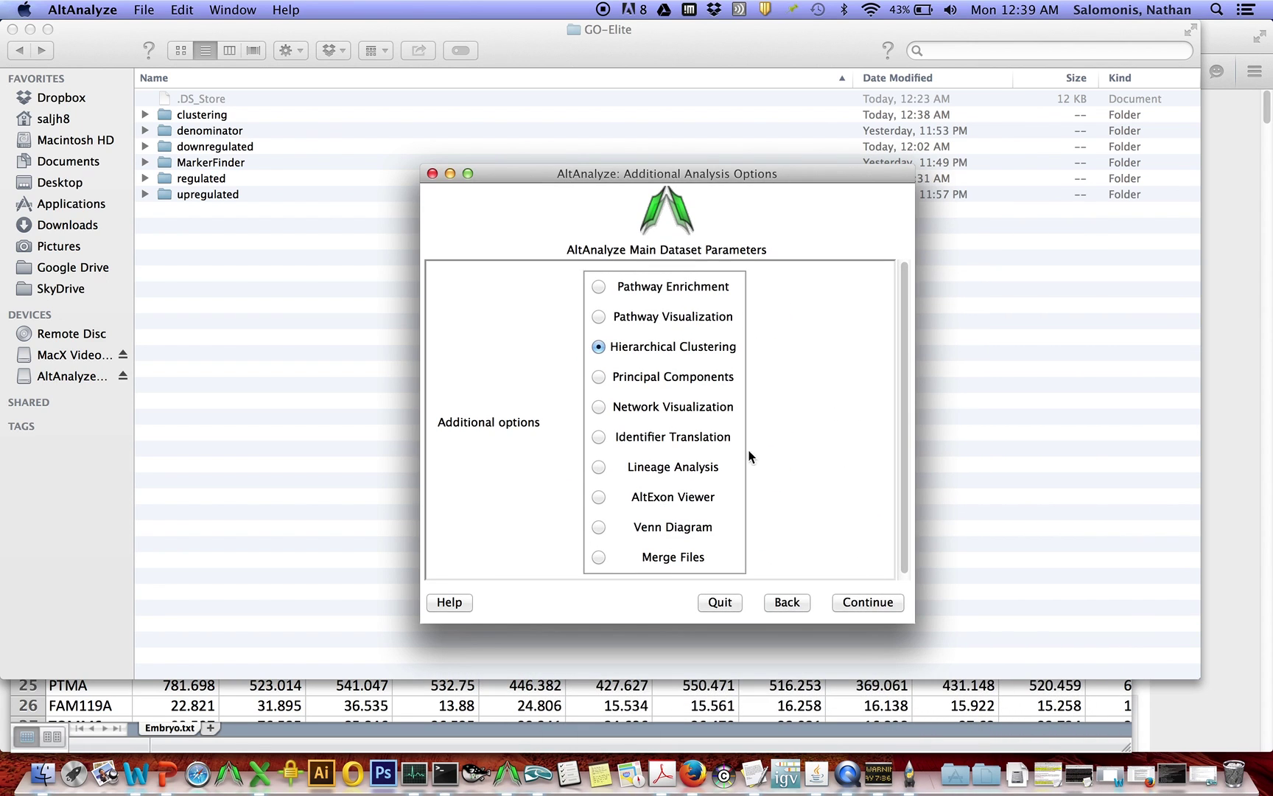
click(680, 530)
click(847, 600)
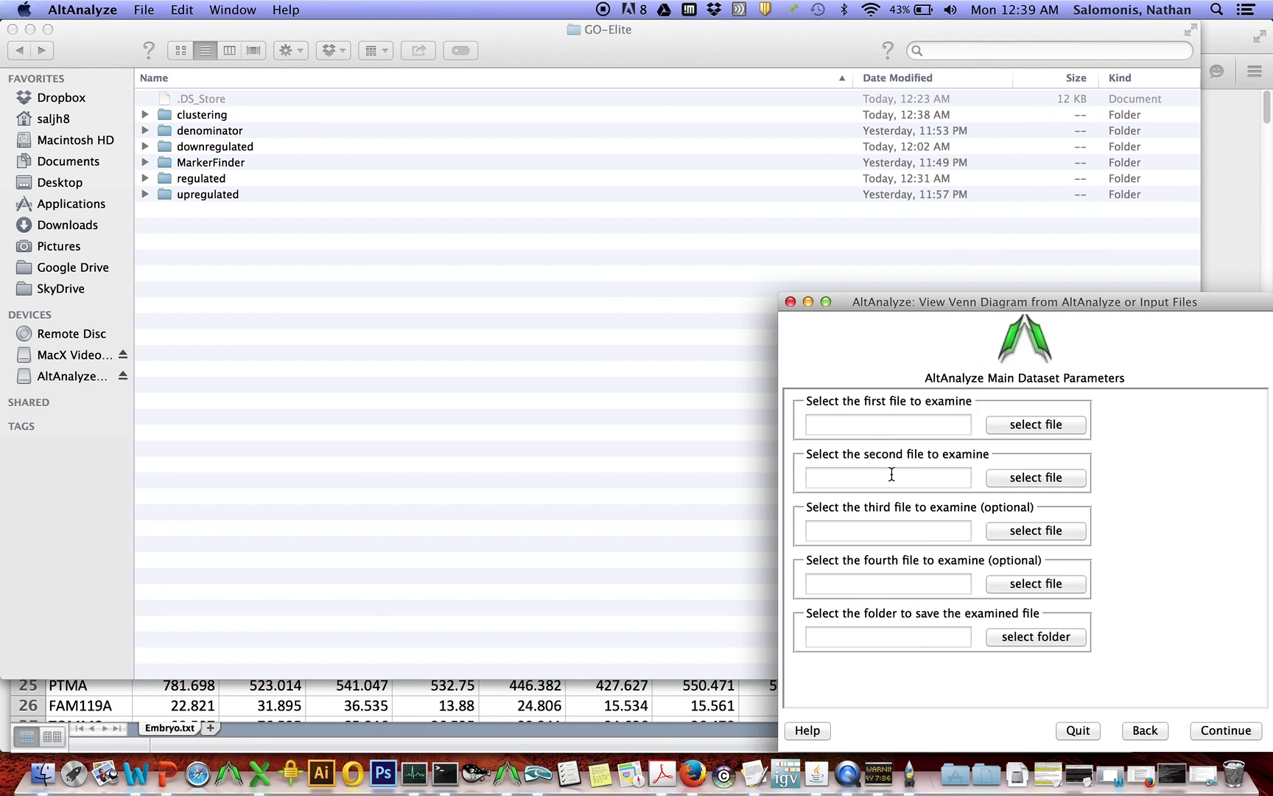
- Select GE.Late blastocyst _vs_8-cell embryo-upregulated-fold5.0_adjp0.05.txt from the archived folder in GO-Elite's upregulated results as the first Venn diagram file
click(1012, 423)
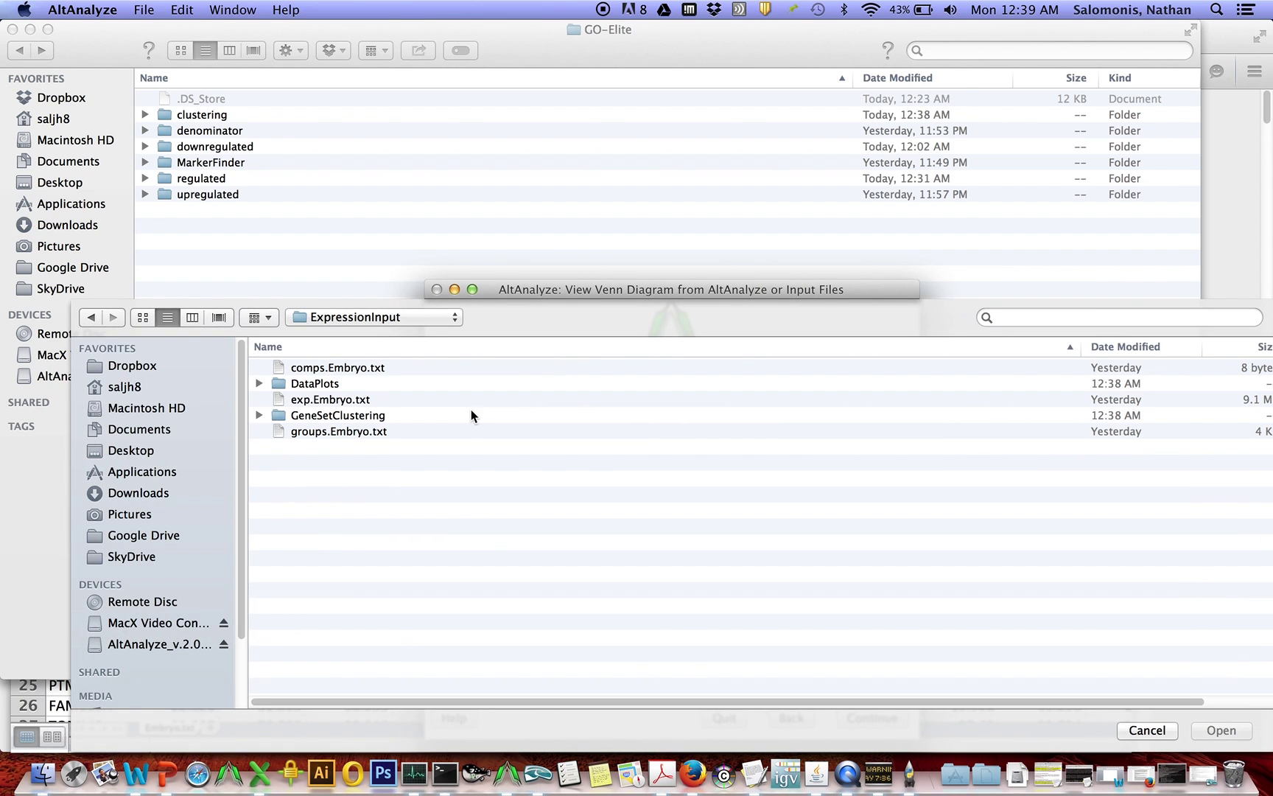
click(384, 328)
click(384, 331)
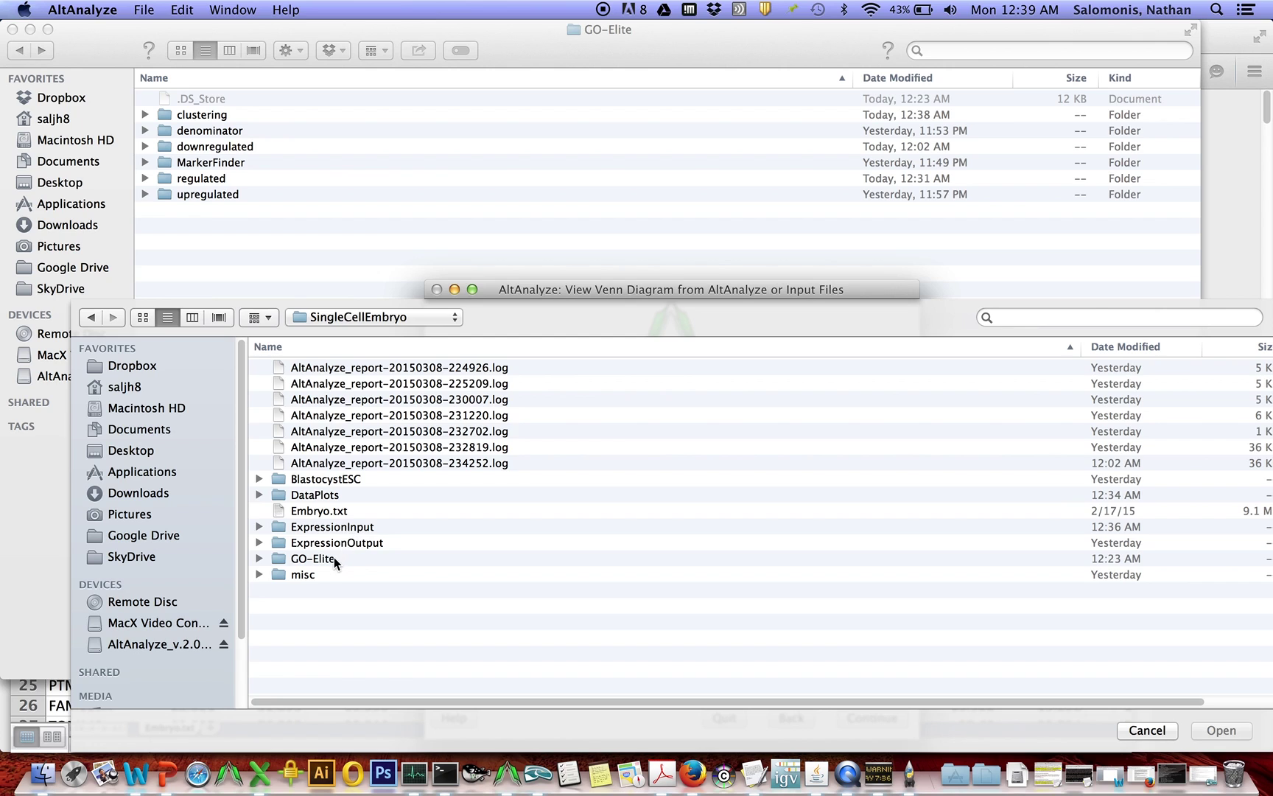
double_click(334, 557)
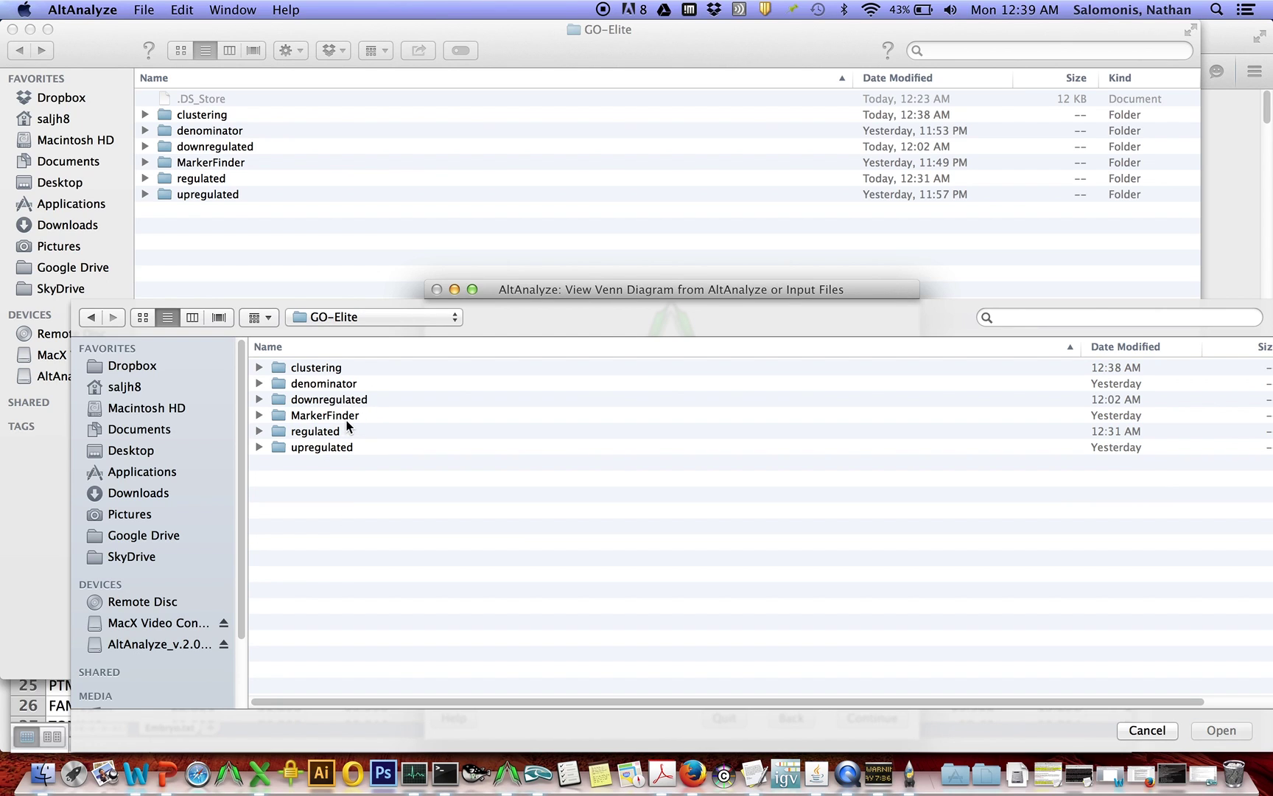
double_click(342, 448)
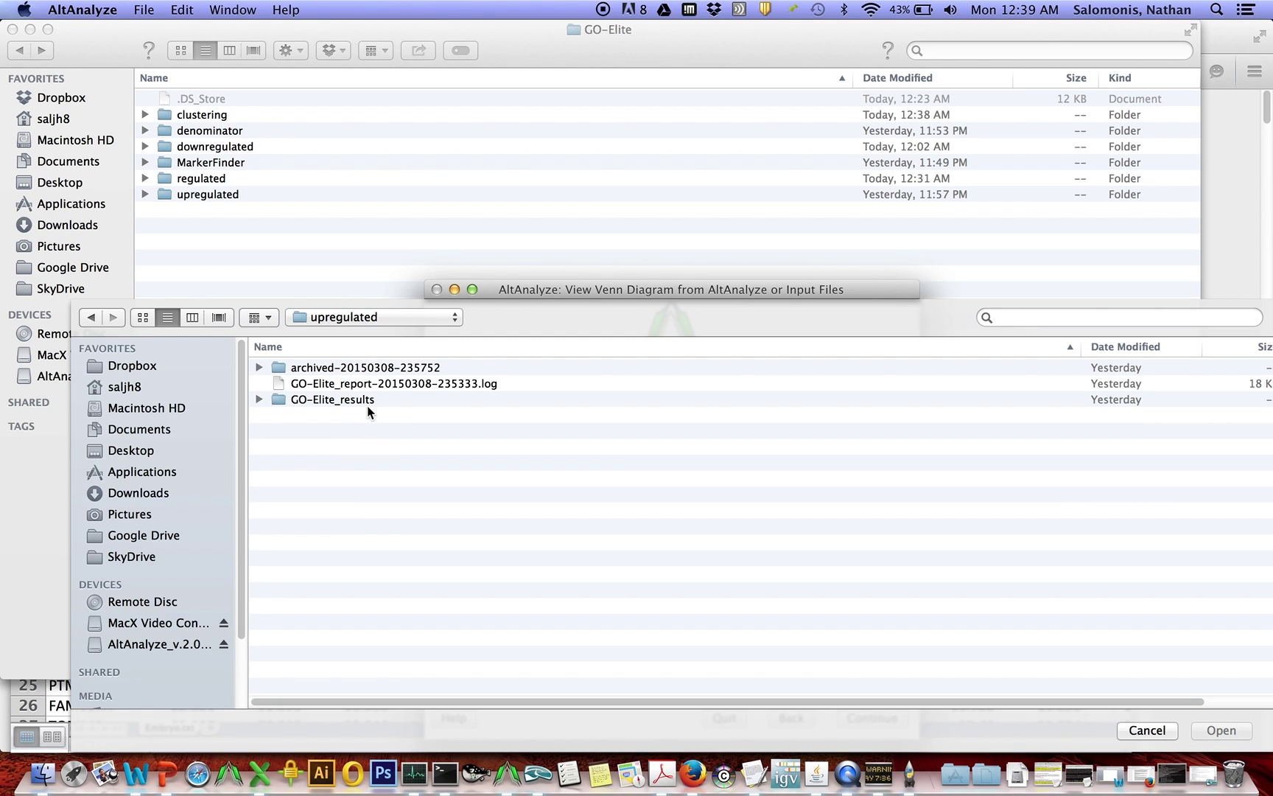
double_click(362, 367)
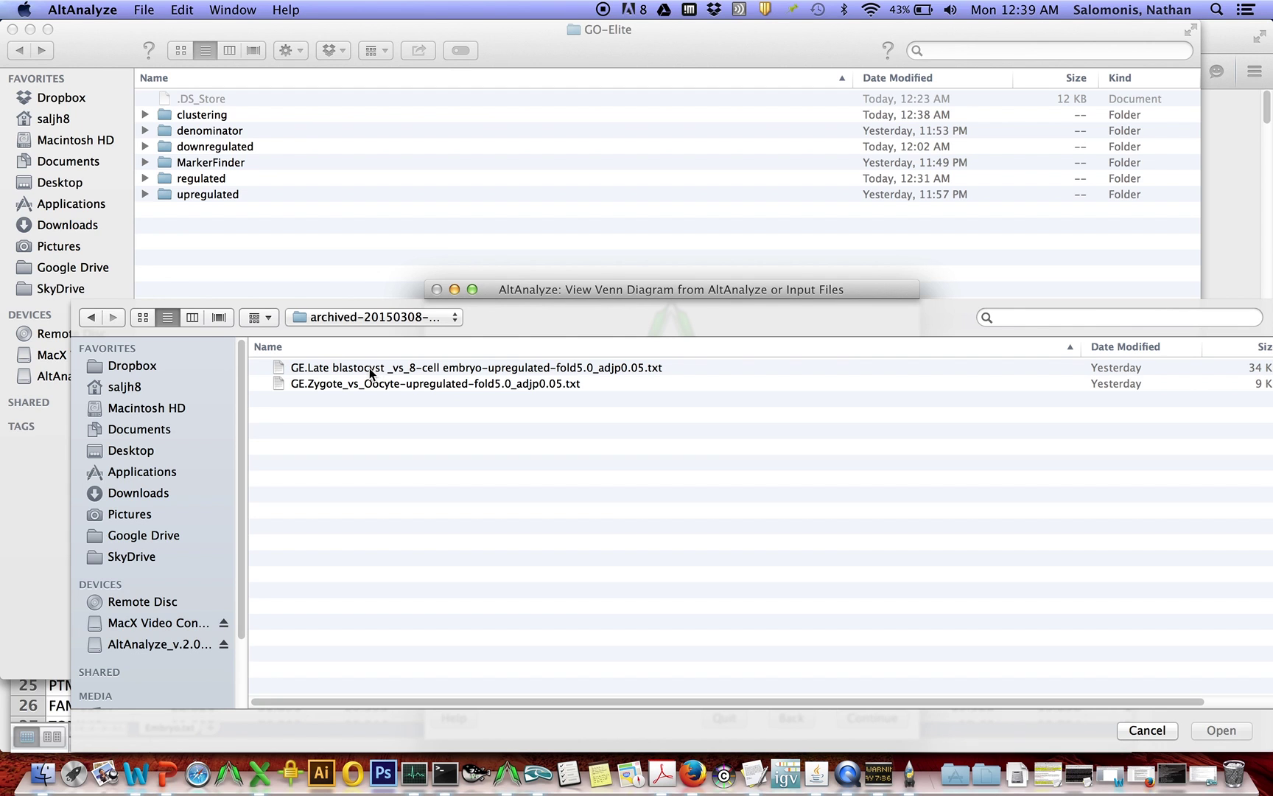
double_click(369, 366)
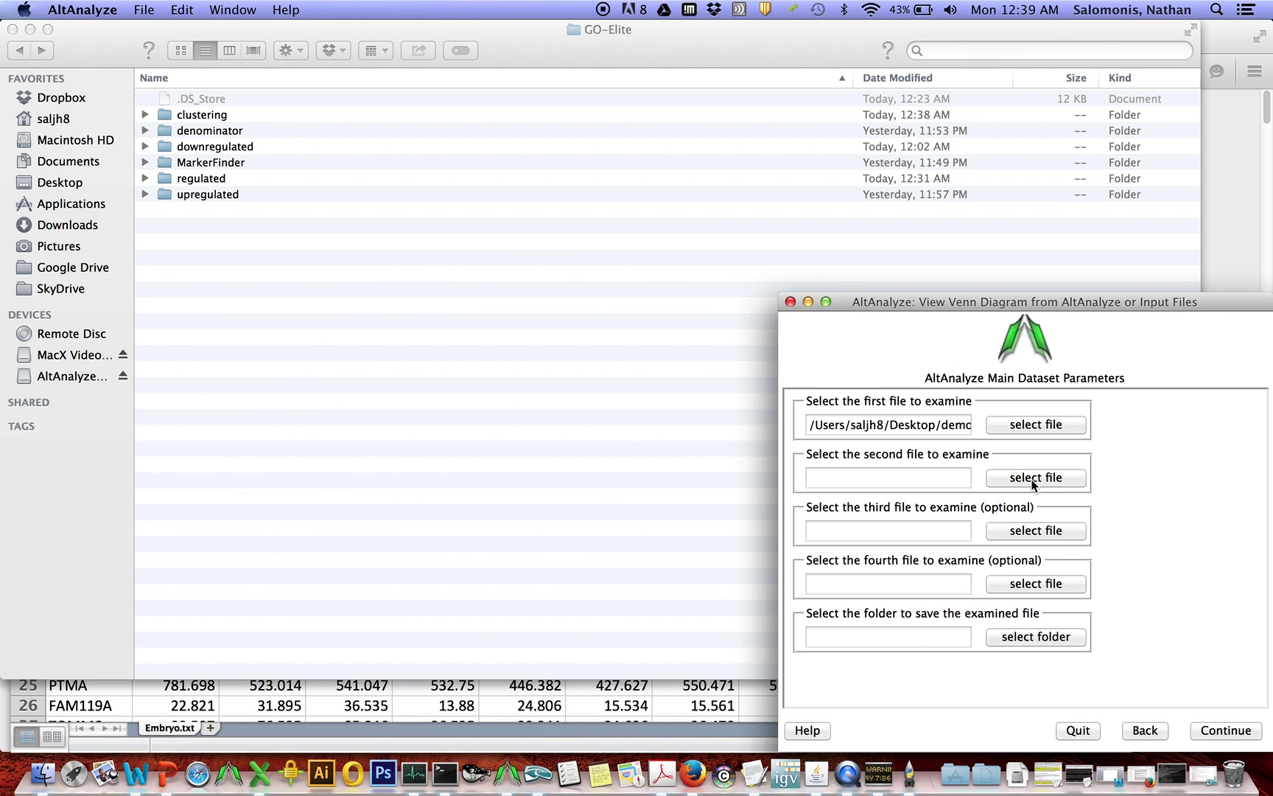
- Add GE.Zygote_vs_Oocyte-upregulated-fold5.0_adjp0.05.txt as the second file and generate the Venn diagram with SingleCellEmbryo as output folder
click(1035, 478)
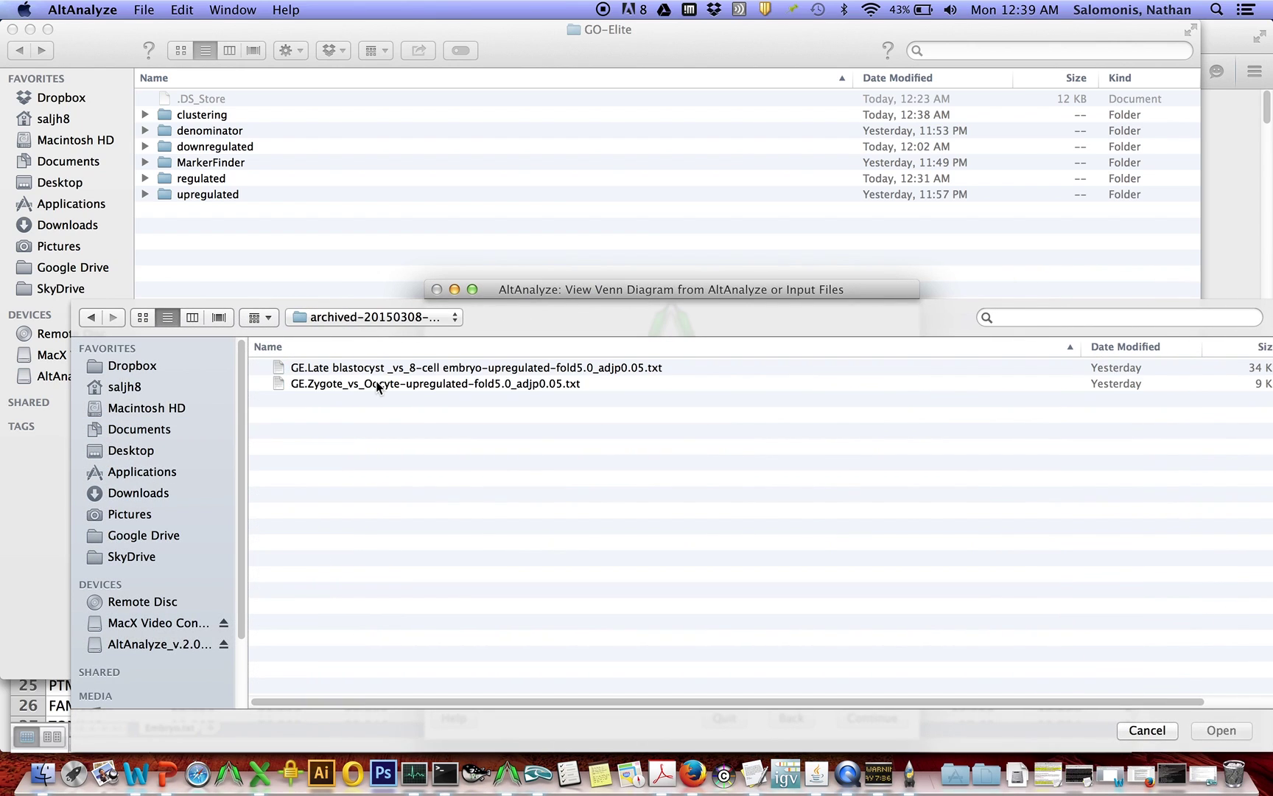
double_click(377, 383)
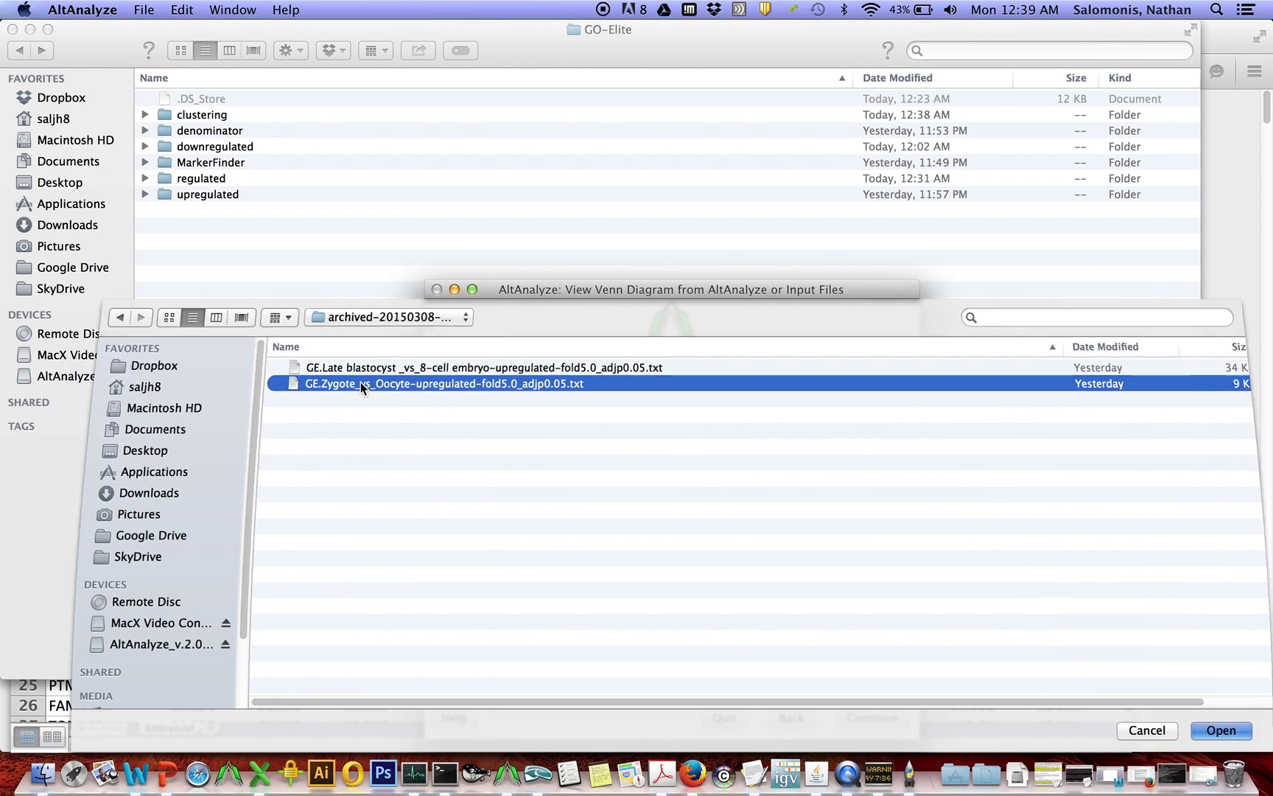
click(1017, 636)
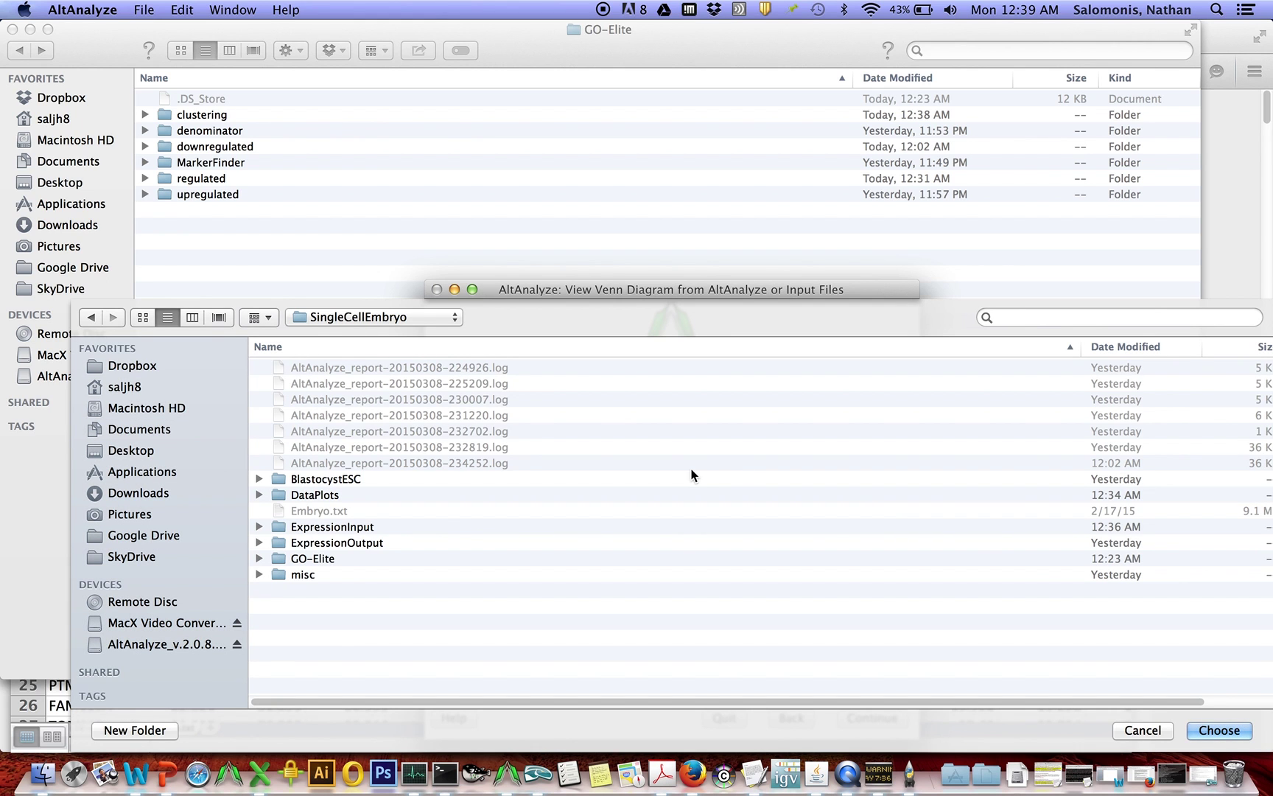
click(1227, 728)
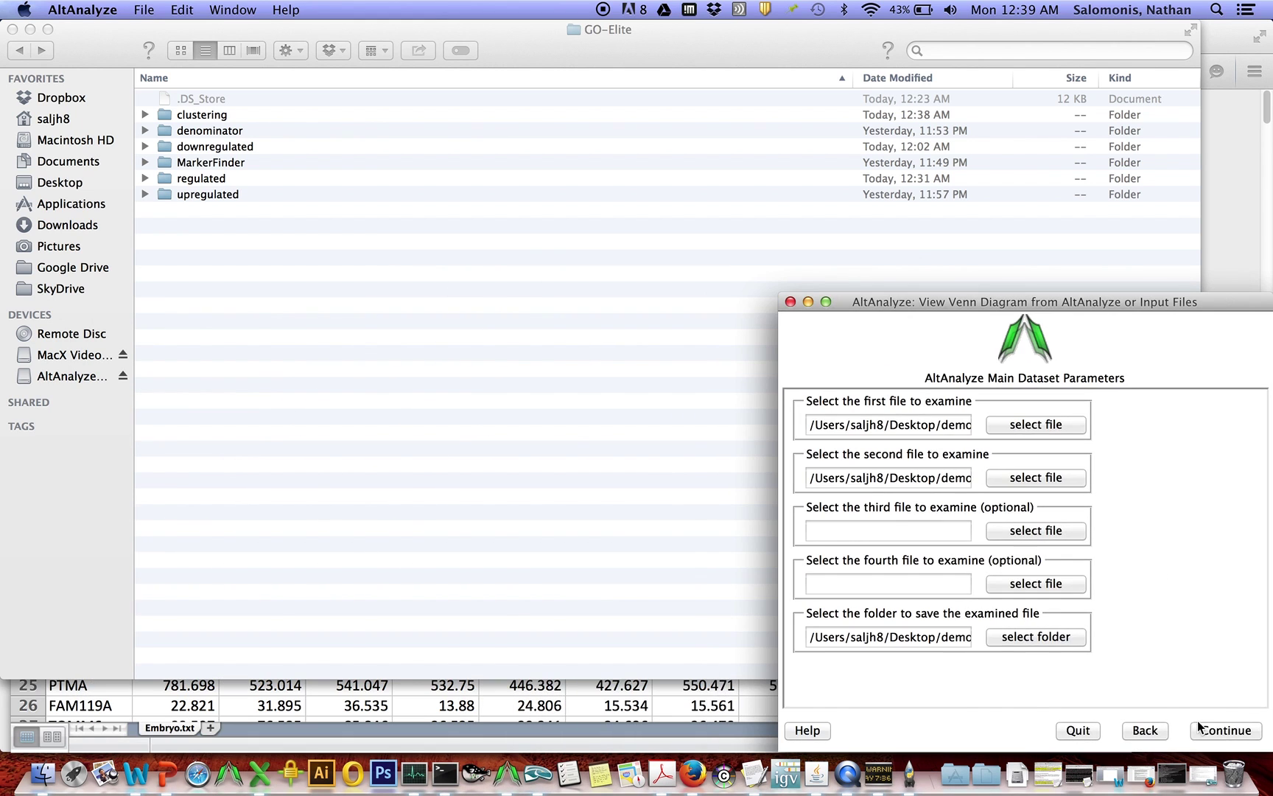
click(1221, 728)
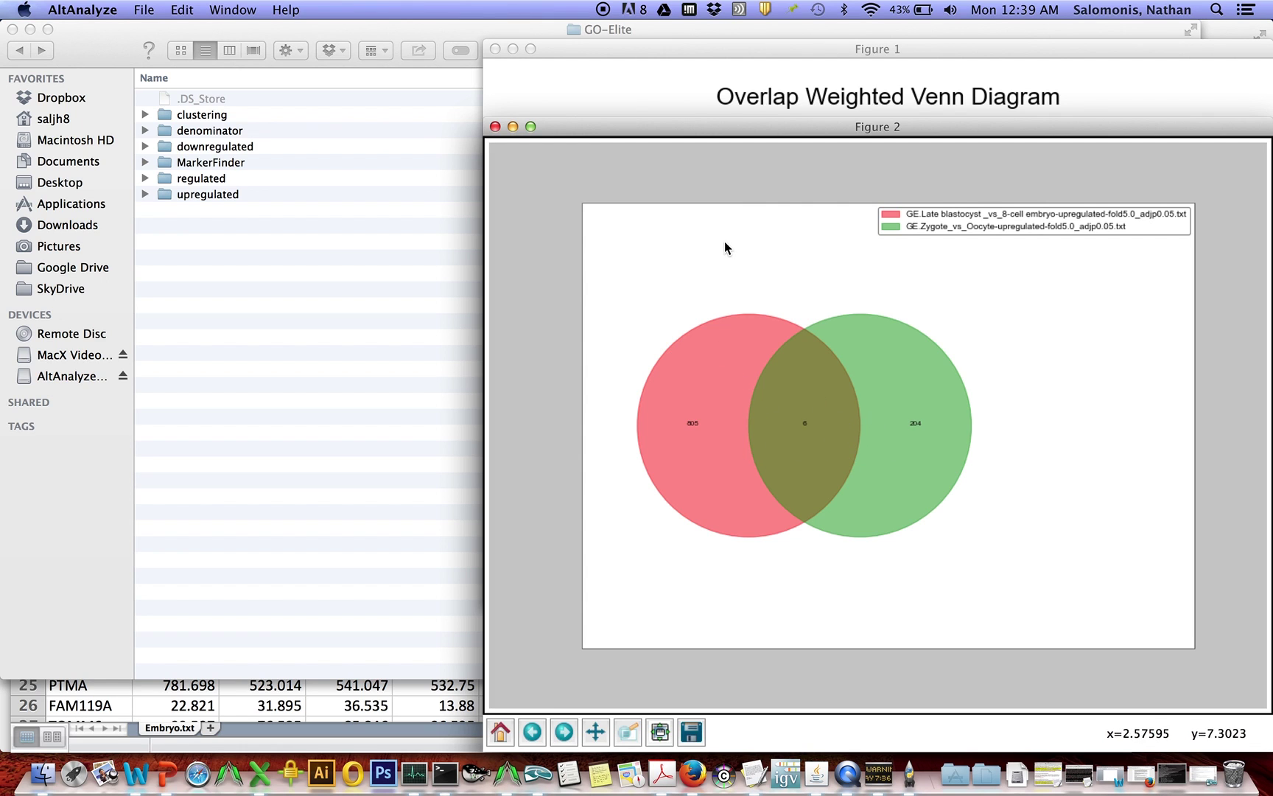
- Examine the standard and overlap weighted Venn diagrams at full size, closing both figures and the status window
click(531, 127)
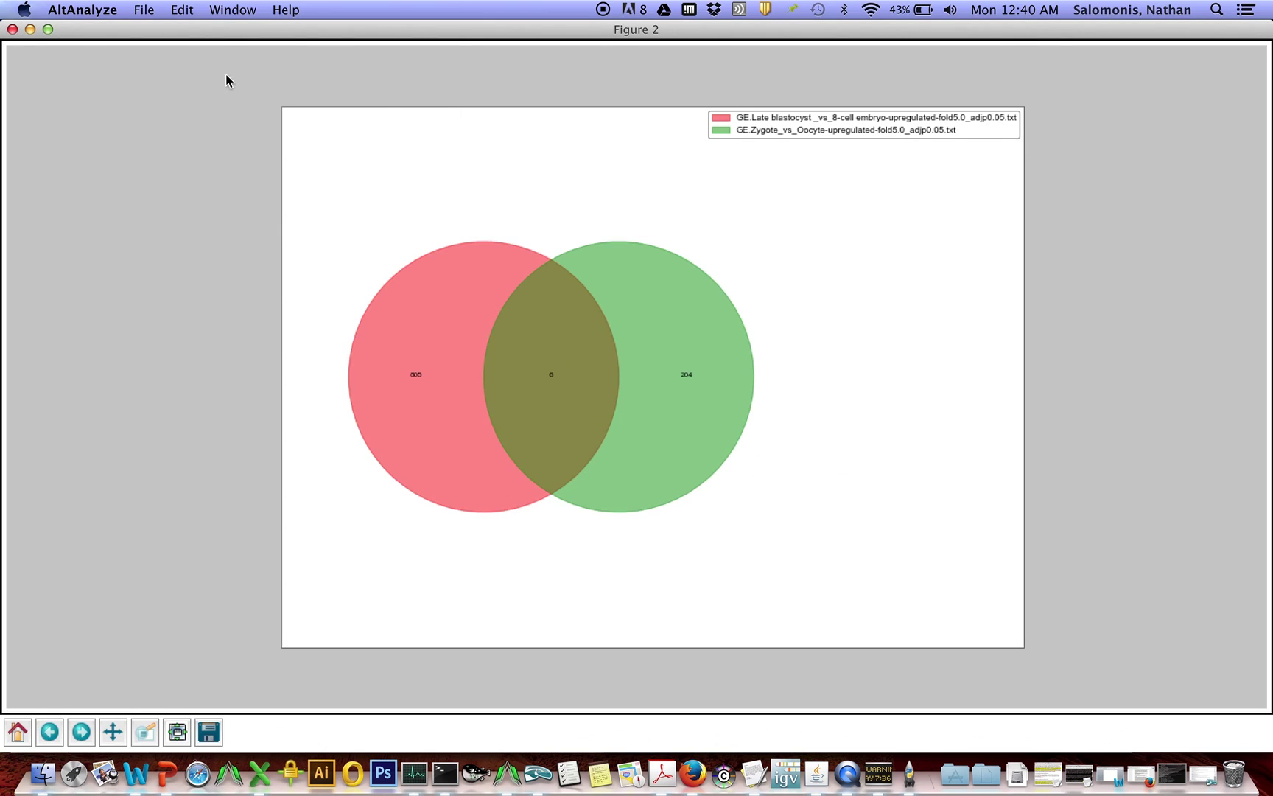
click(11, 29)
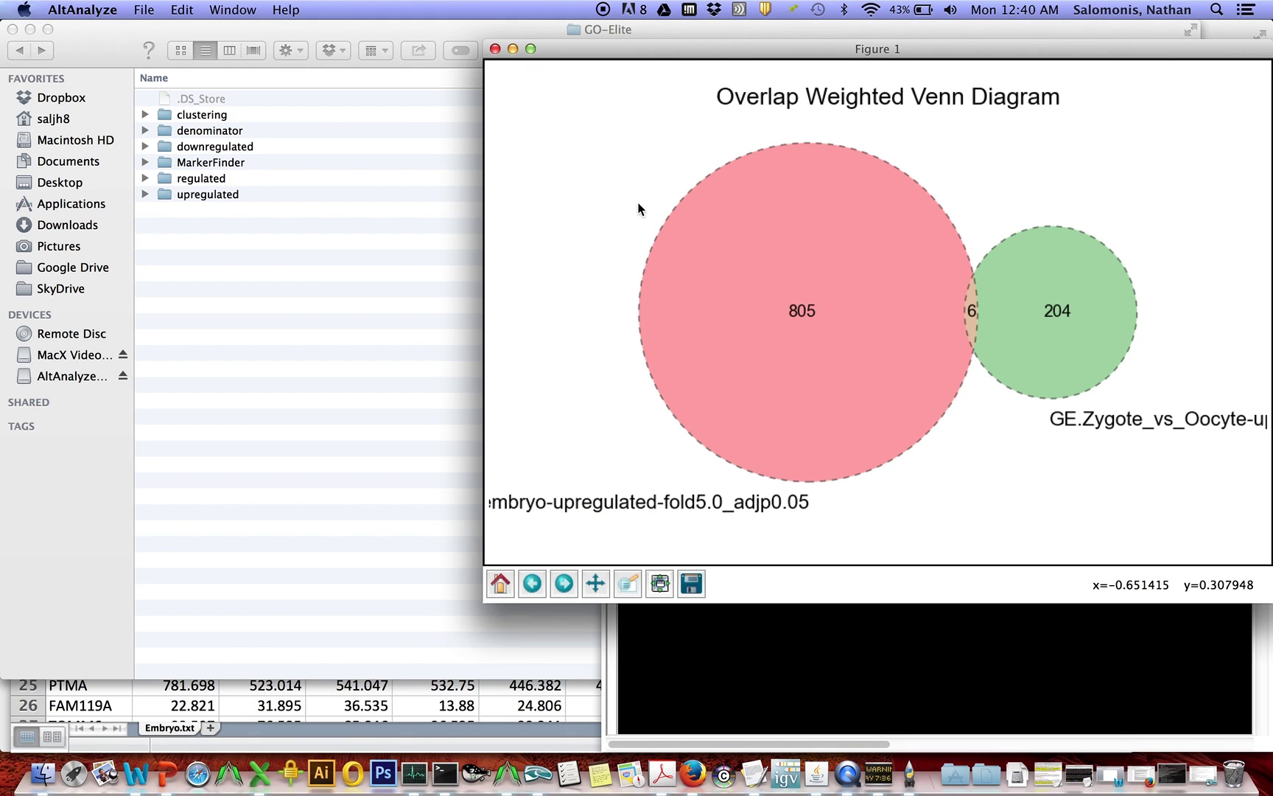
drag(667, 50, 280, 80)
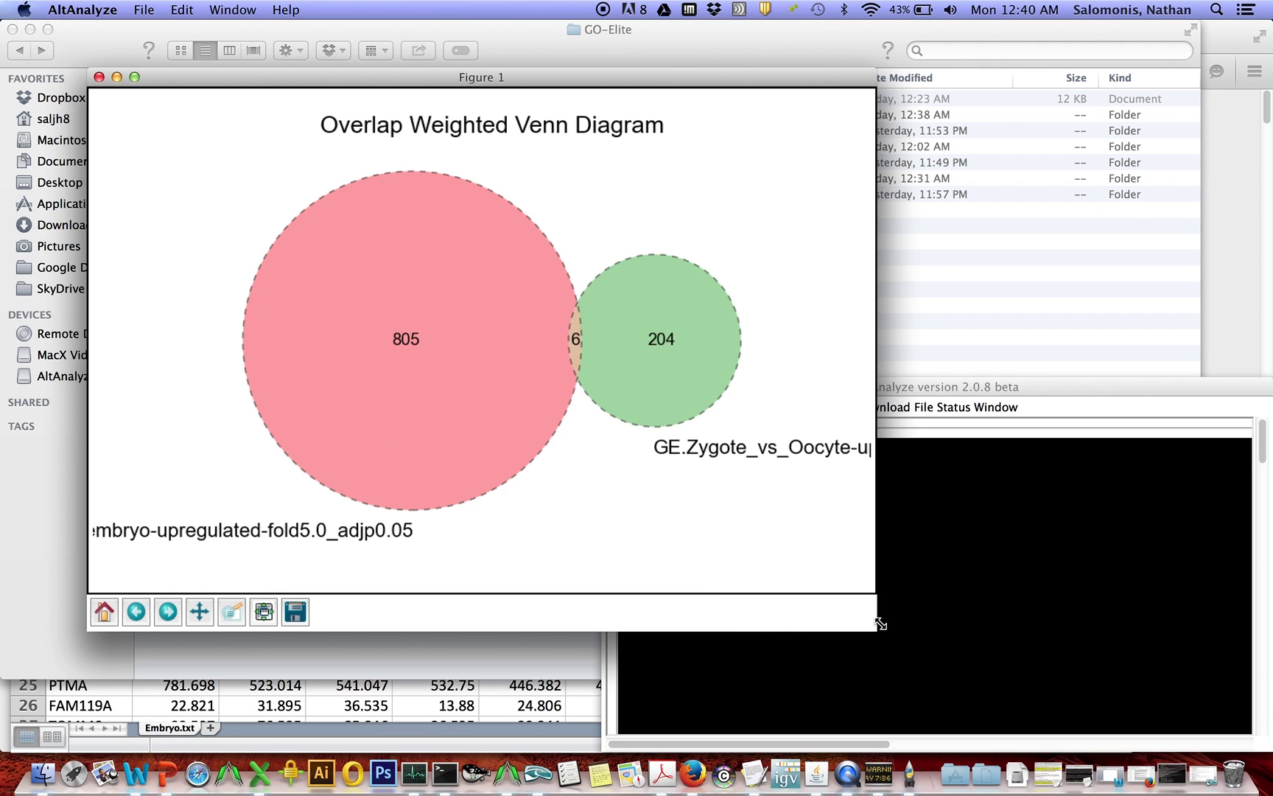
drag(877, 627, 1192, 633)
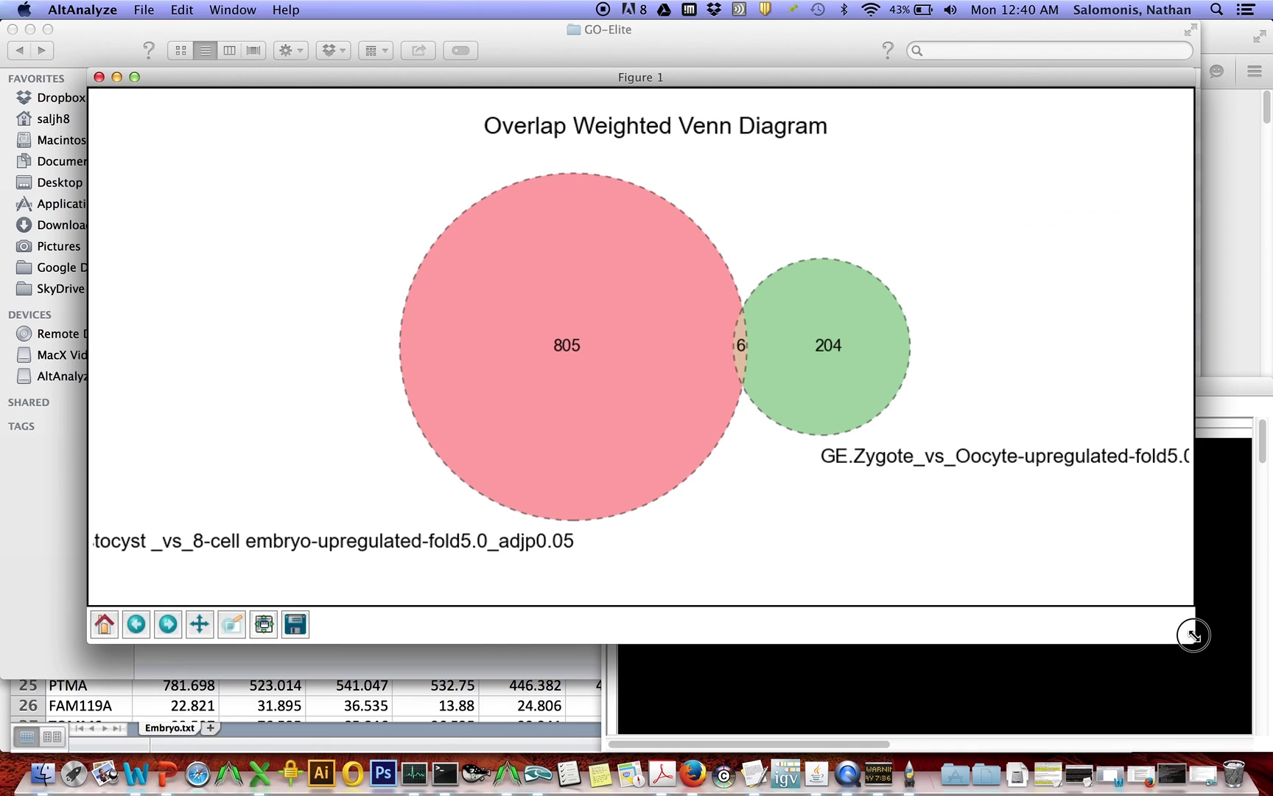
drag(167, 83, 85, 48)
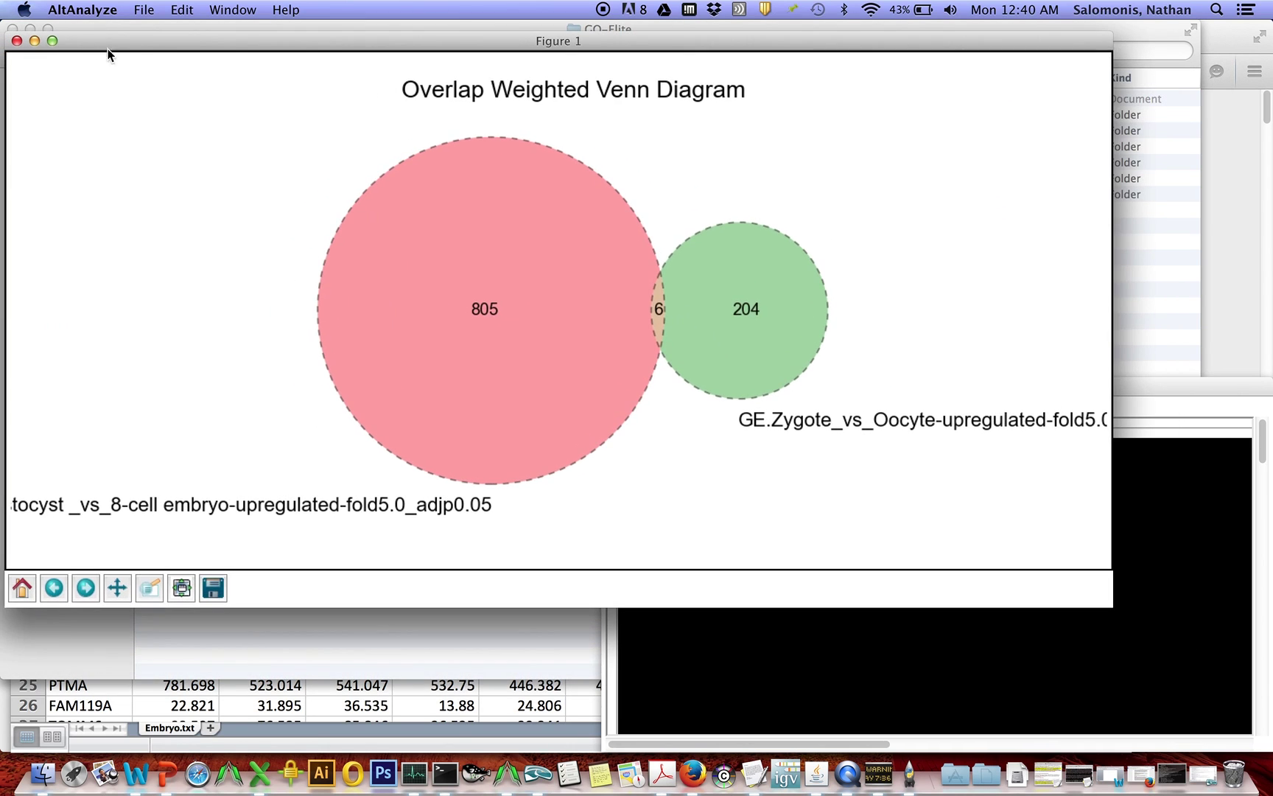
click(52, 40)
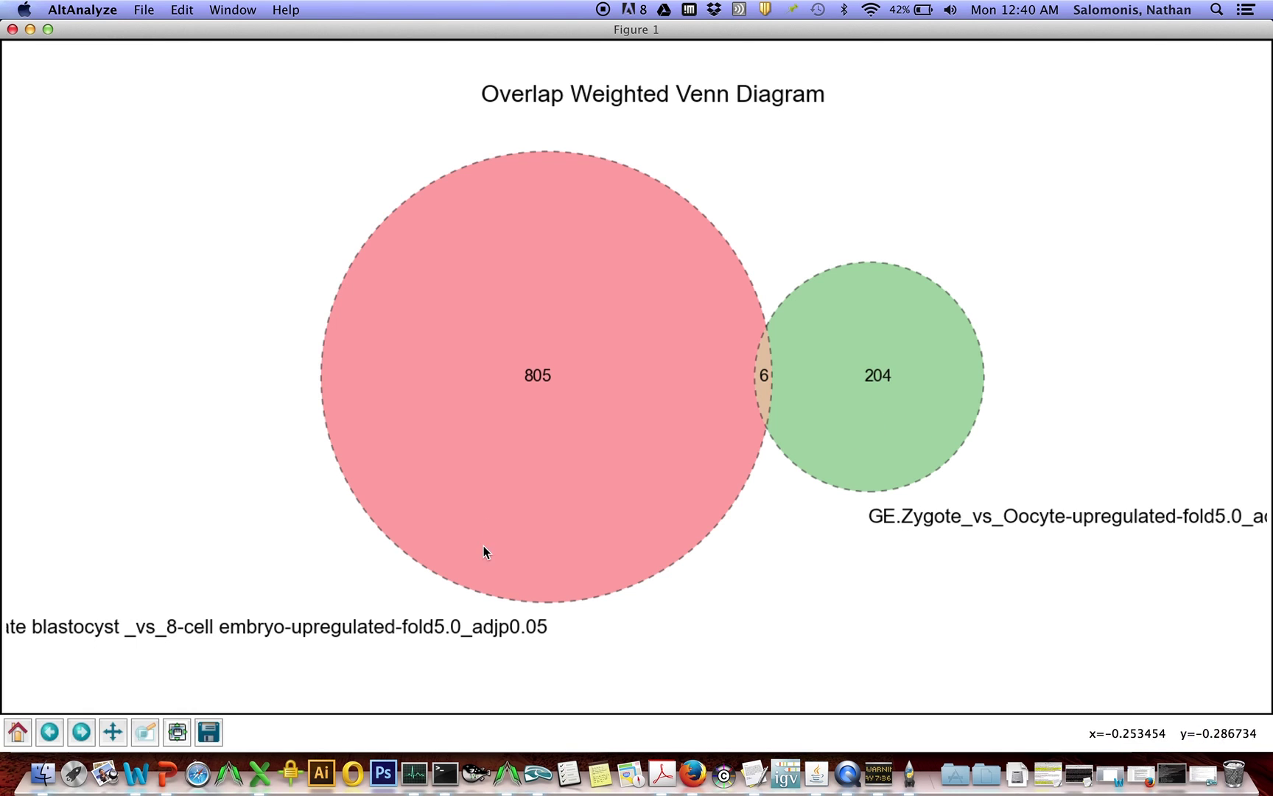
click(12, 30)
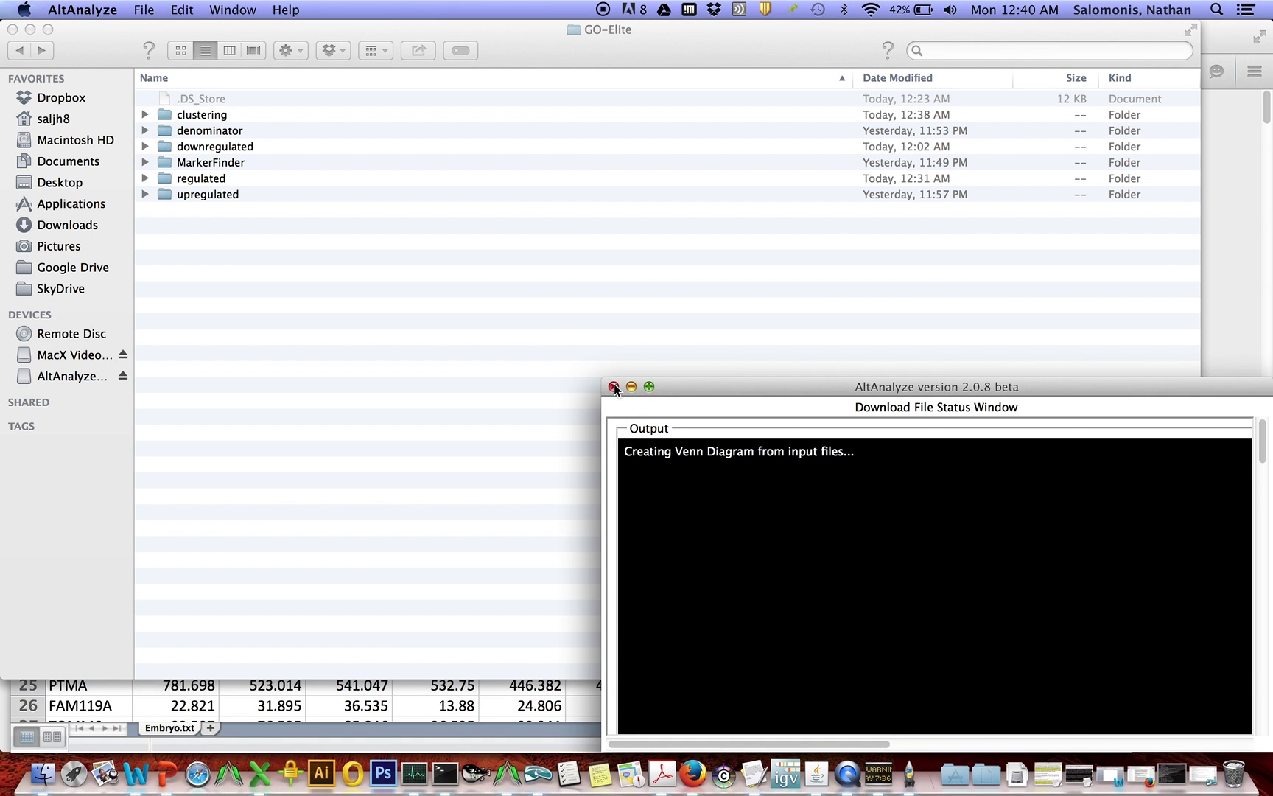
click(614, 387)
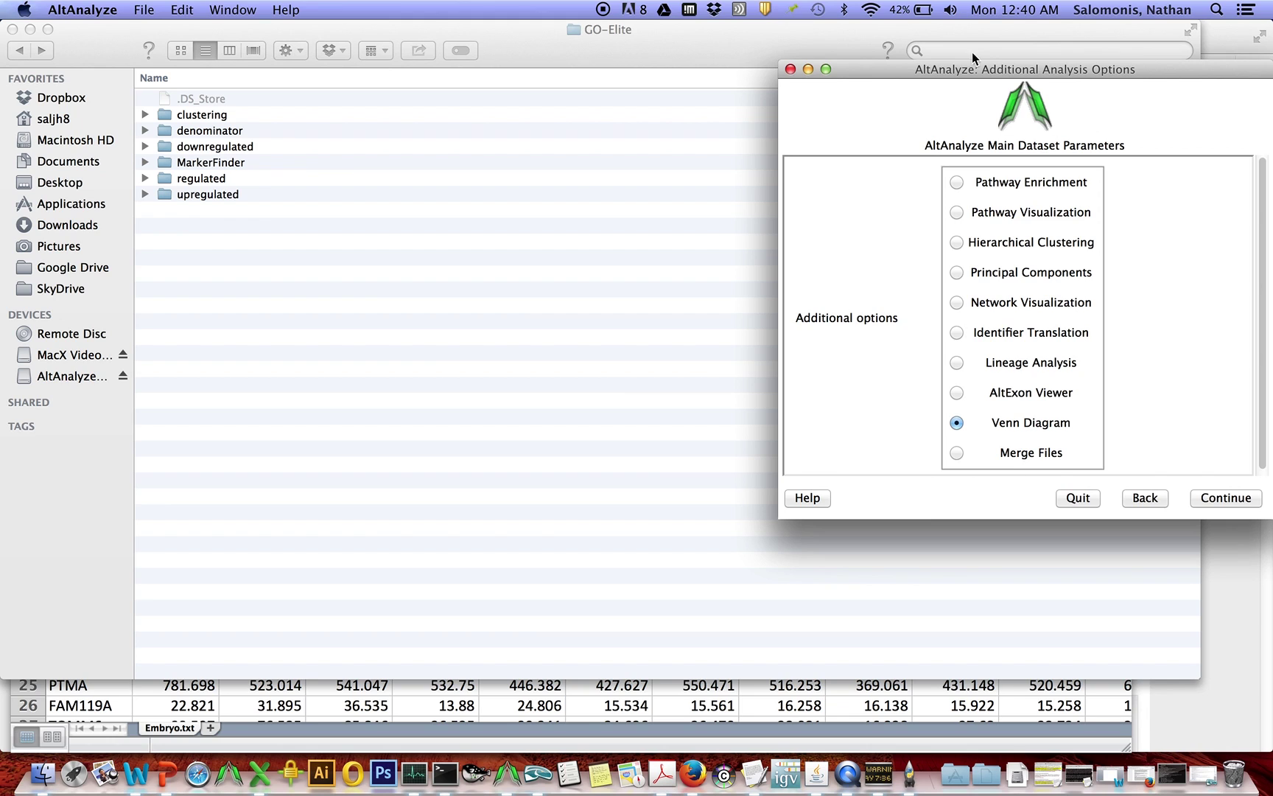
- Choose Network Visualization as the additional analysis and open its parameters
drag(963, 74, 477, 101)
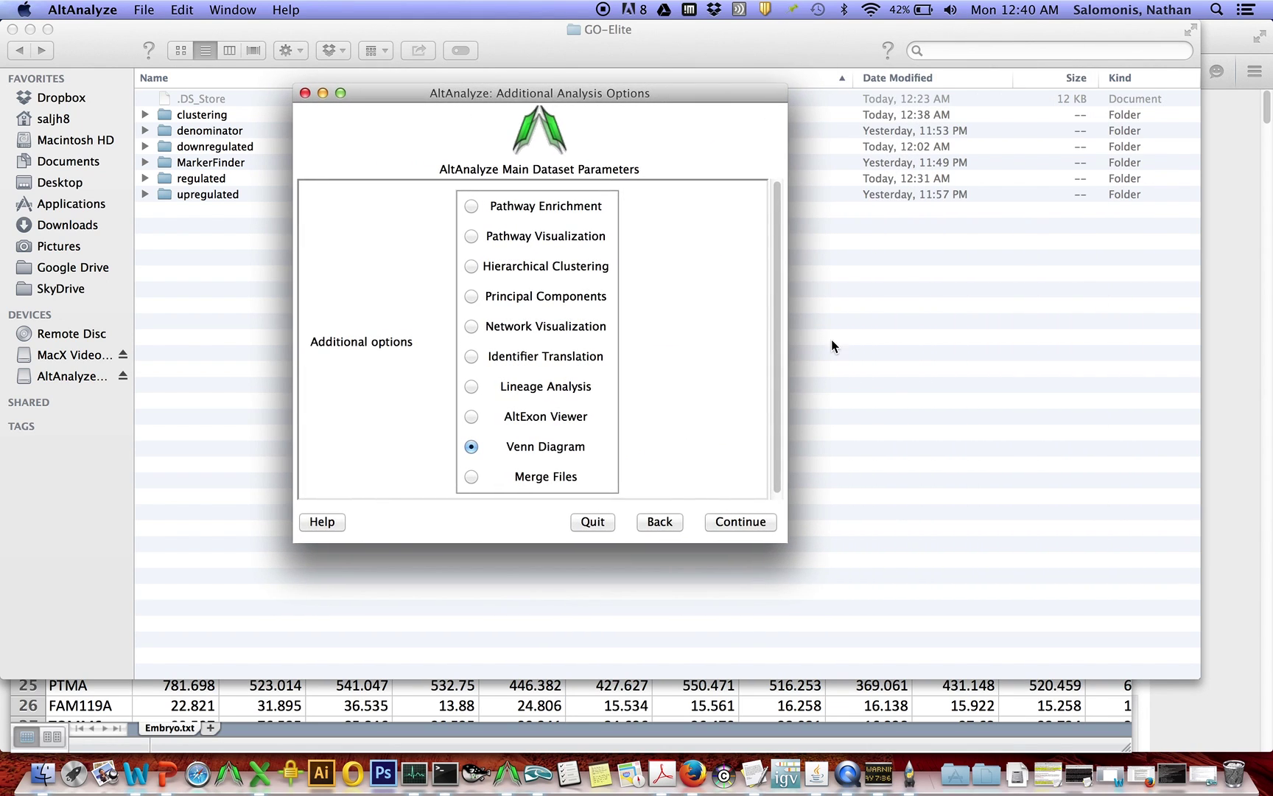
click(594, 331)
click(741, 521)
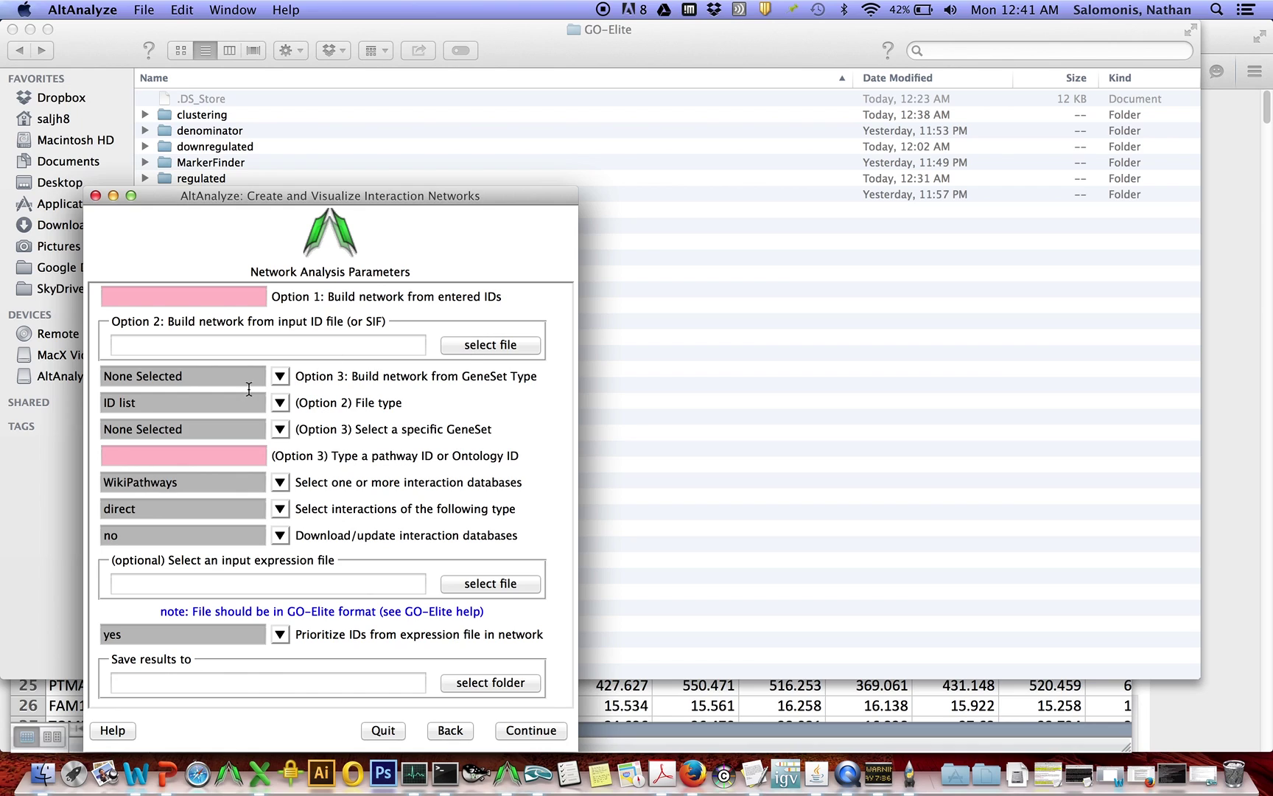
- Set the network's GeneSet type to BioMarkers and select the 4-cell, 6-cell and 8 to 10-cell stage embryo gene sets
click(280, 376)
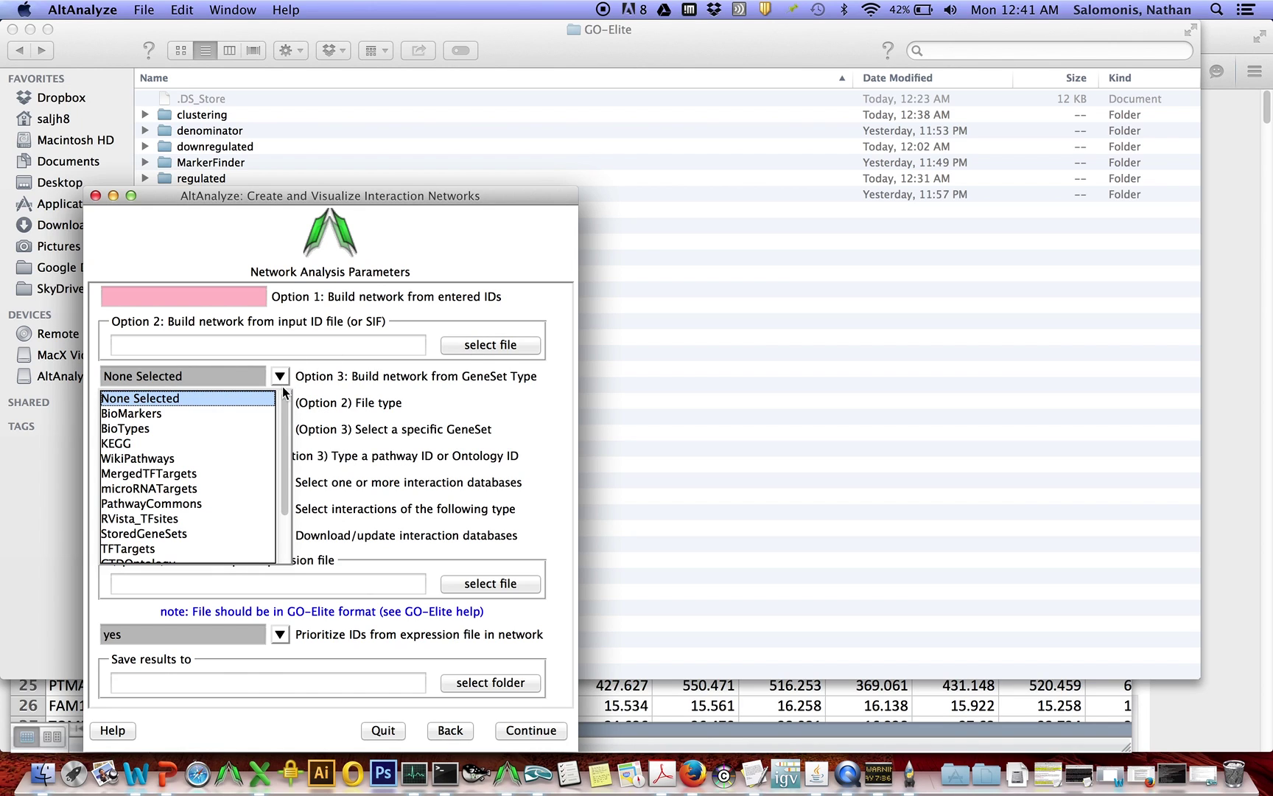
click(216, 414)
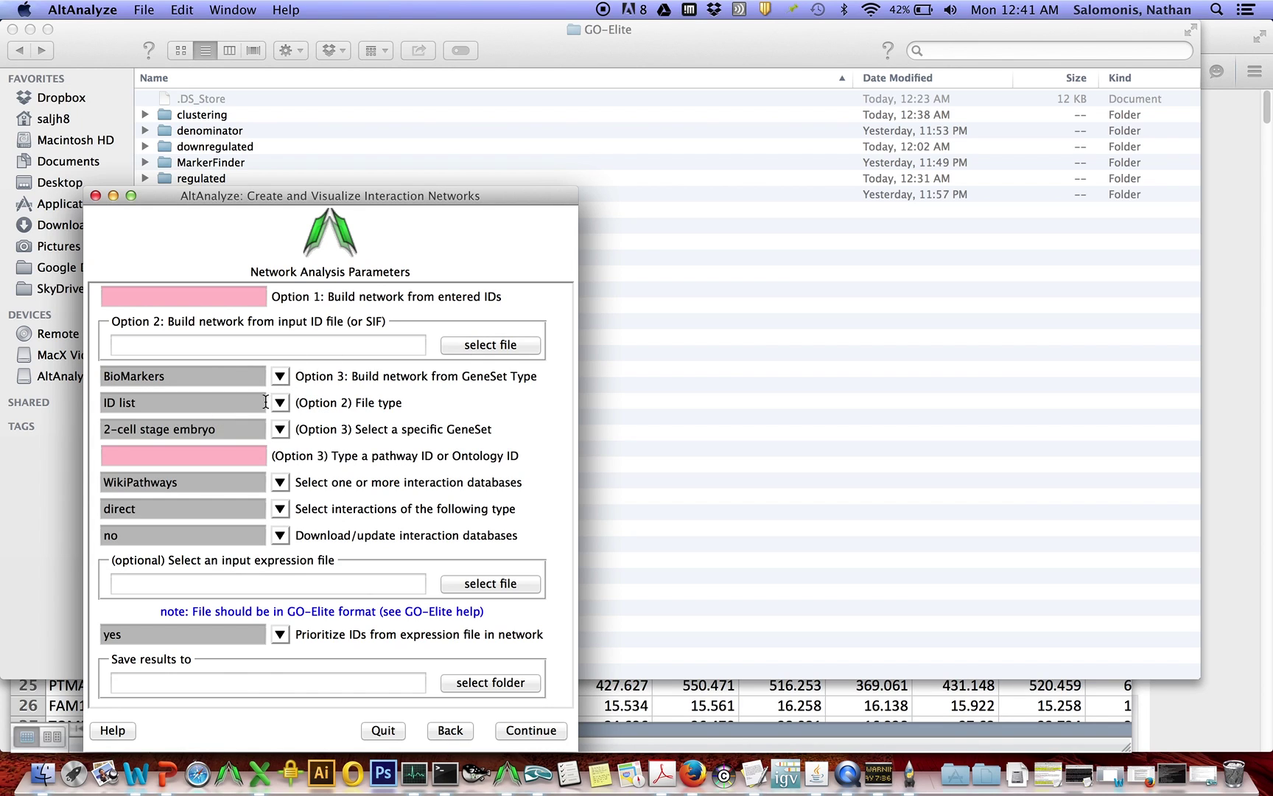
click(280, 430)
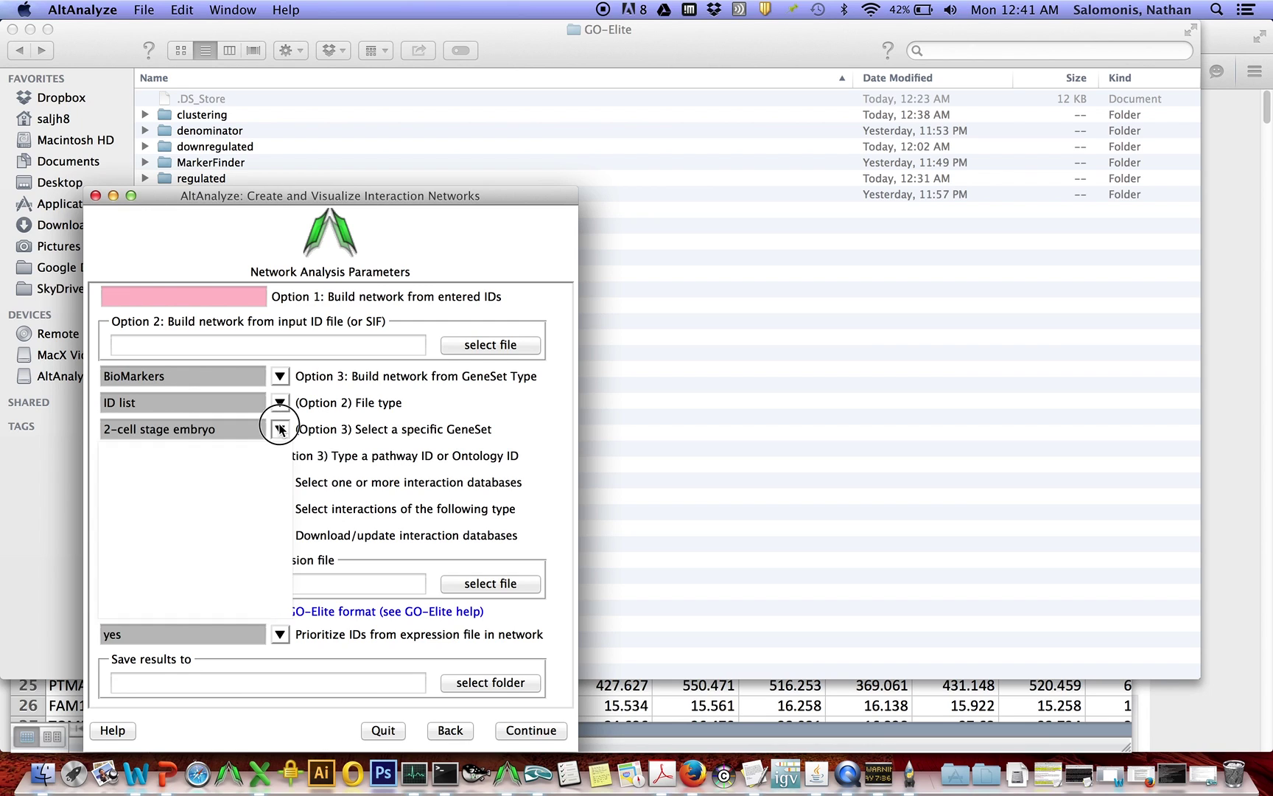
click(233, 484)
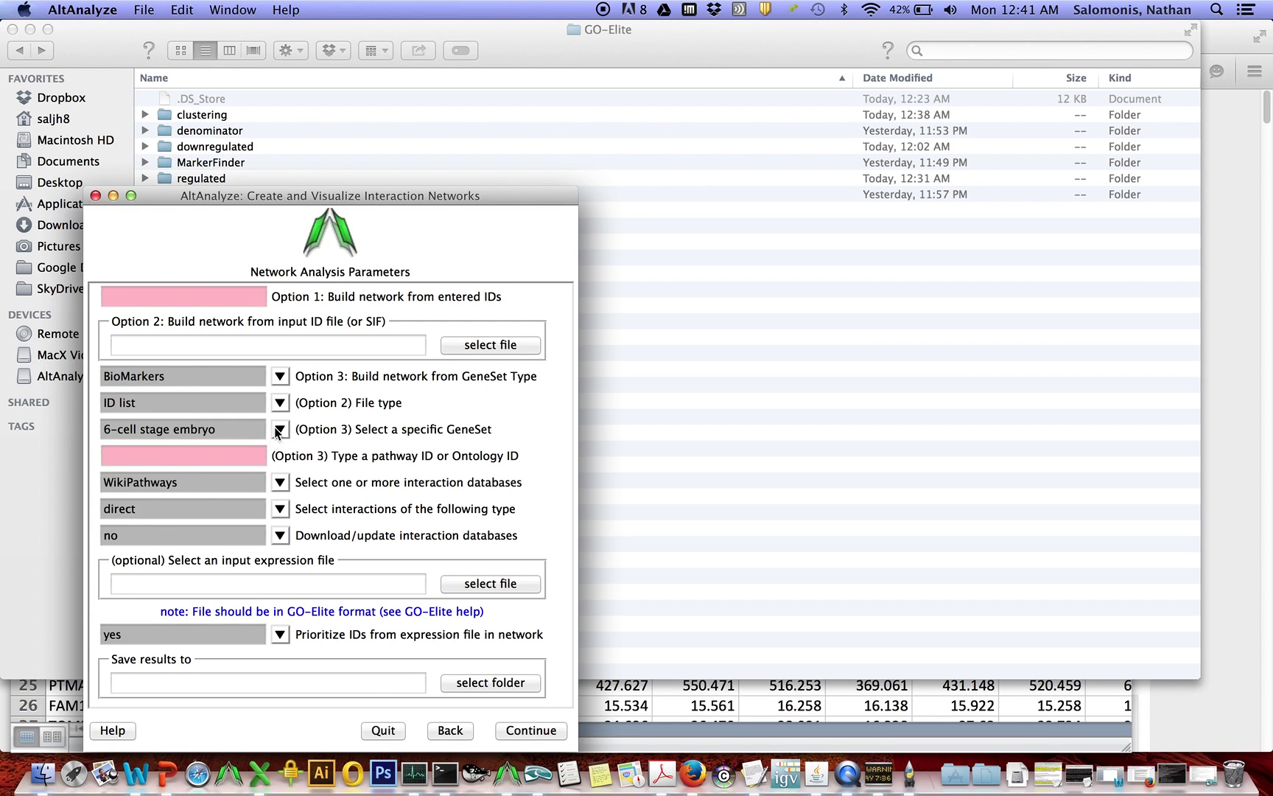
click(279, 429)
click(241, 467)
click(283, 429)
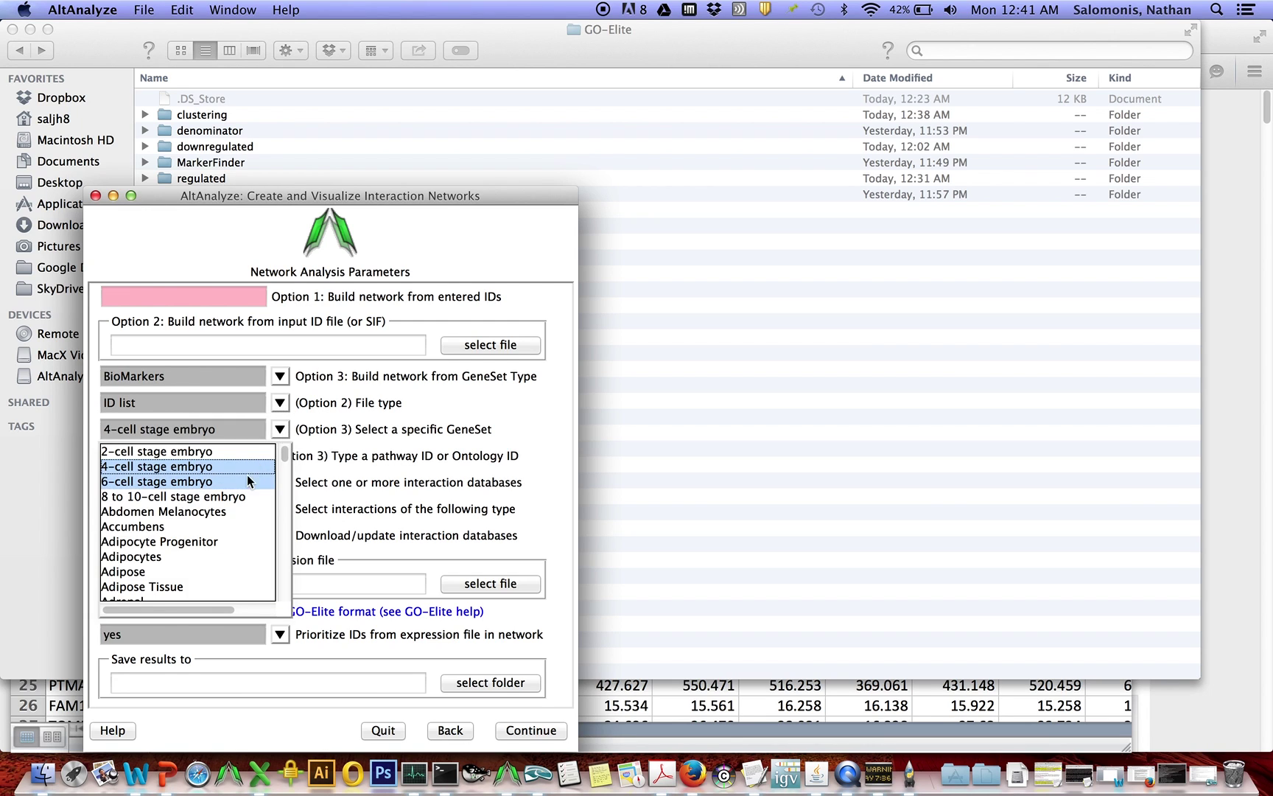
click(232, 500)
- Add KEGG, TFTargets and BioGRID to WikiPathways as the interaction databases for the network
click(280, 485)
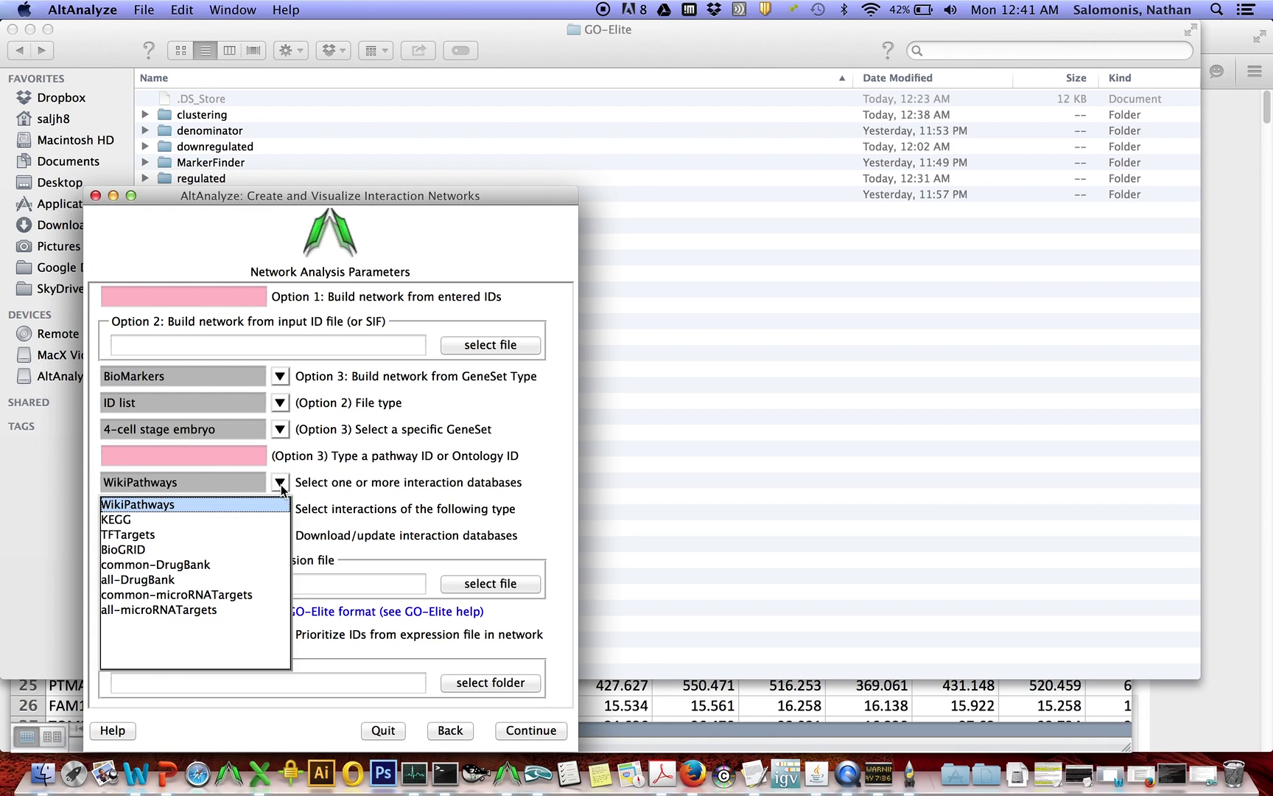
click(266, 515)
click(280, 483)
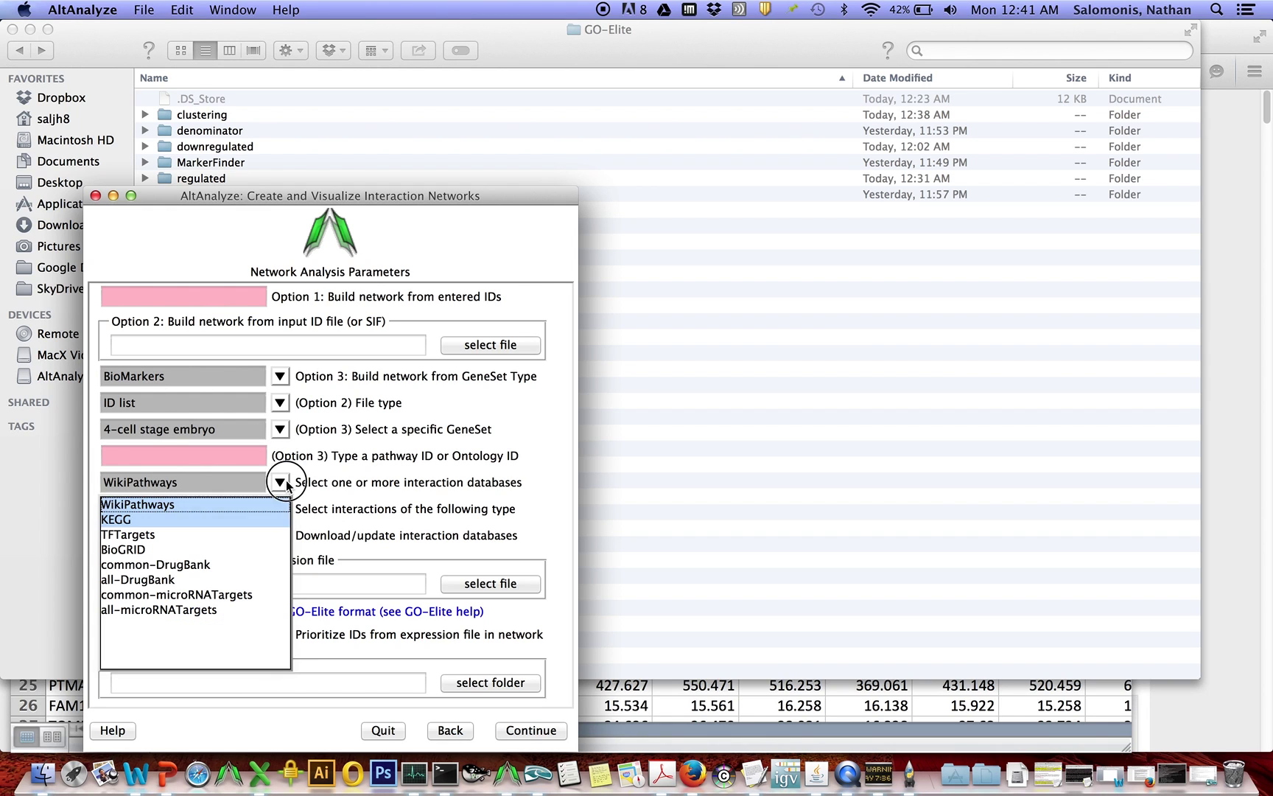
click(246, 537)
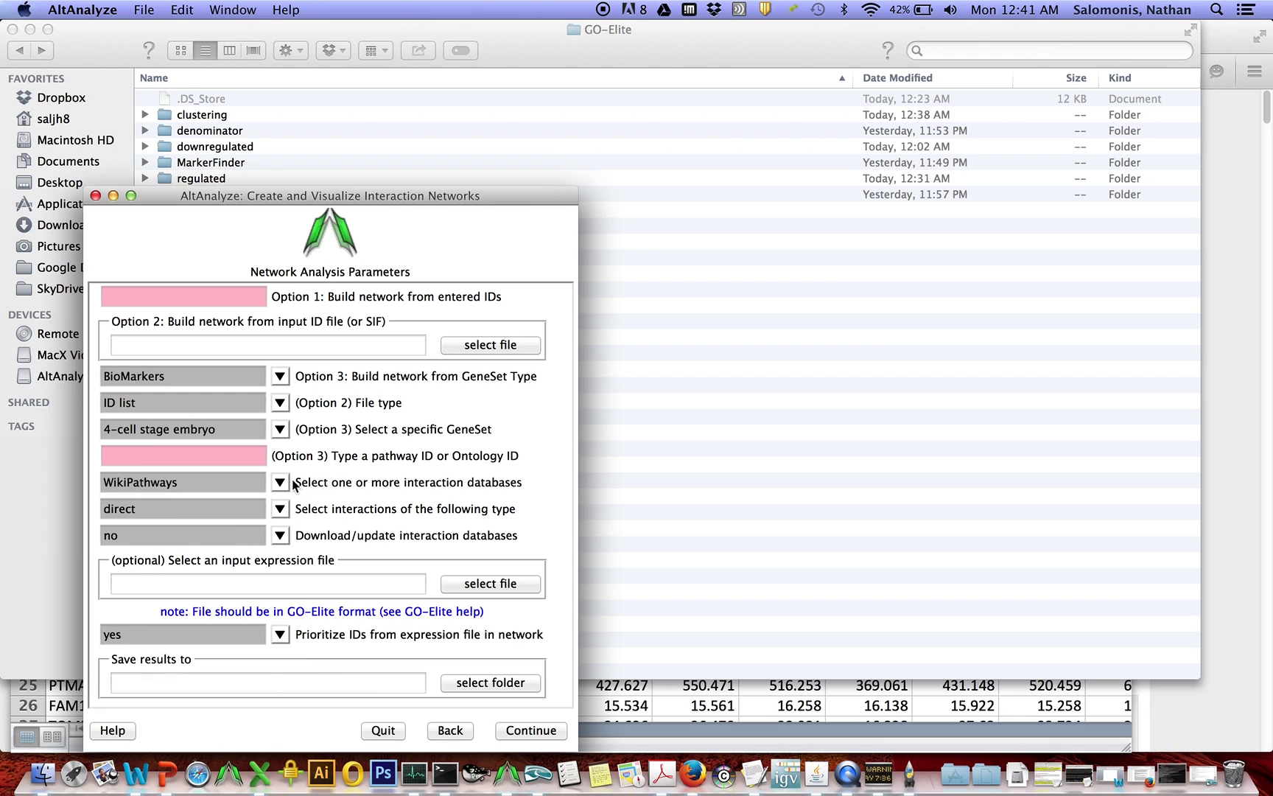
click(280, 483)
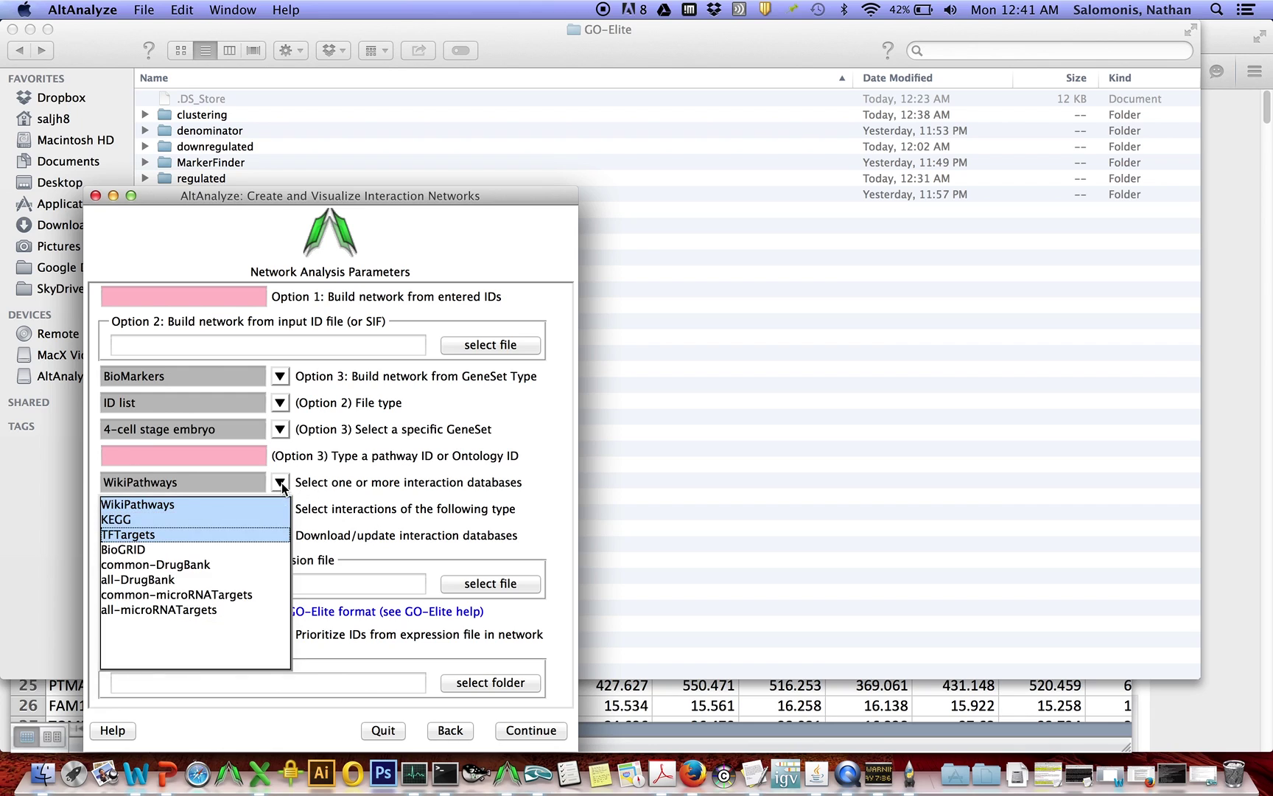
click(261, 549)
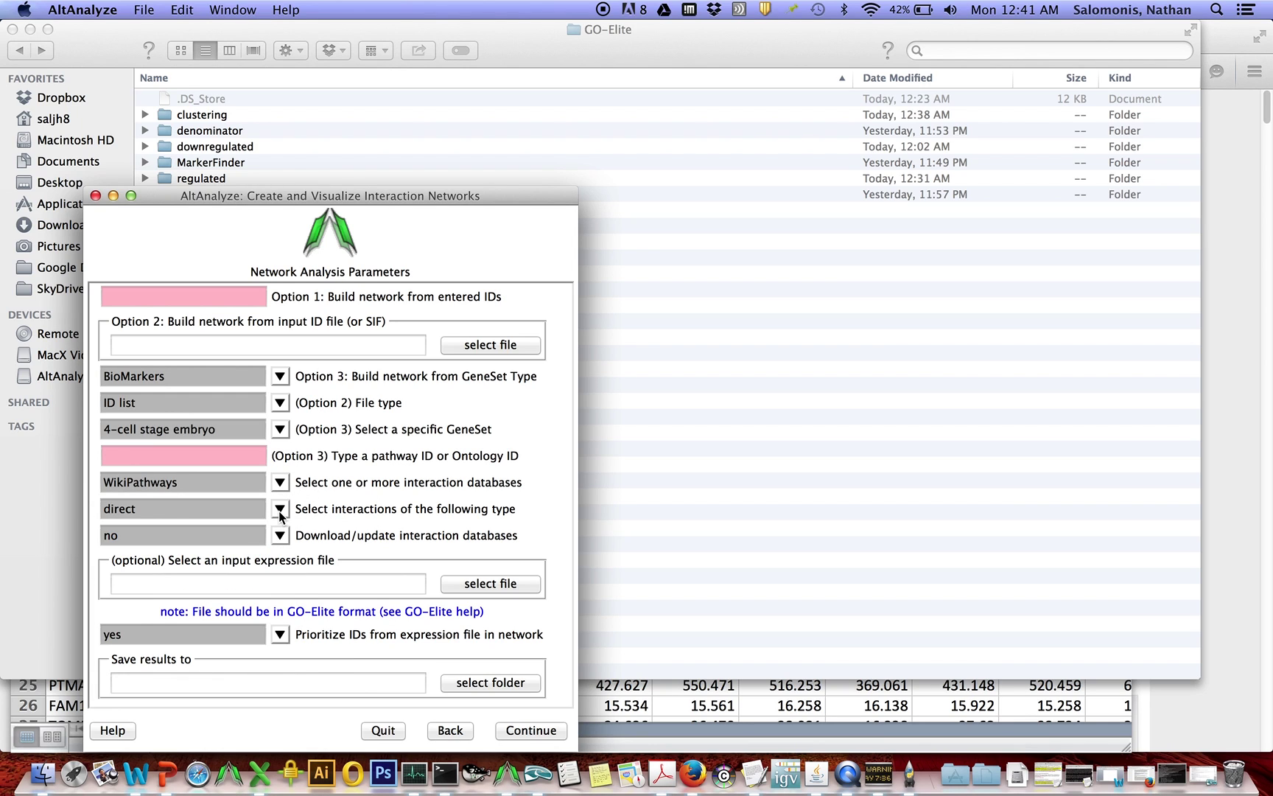
- Set SingleCellEmbryo as the results folder and GE.Late blastocyst _vs_8-cell embryo-upregulated-fold5.0_adjp0.05.txt as the input expression file
click(495, 681)
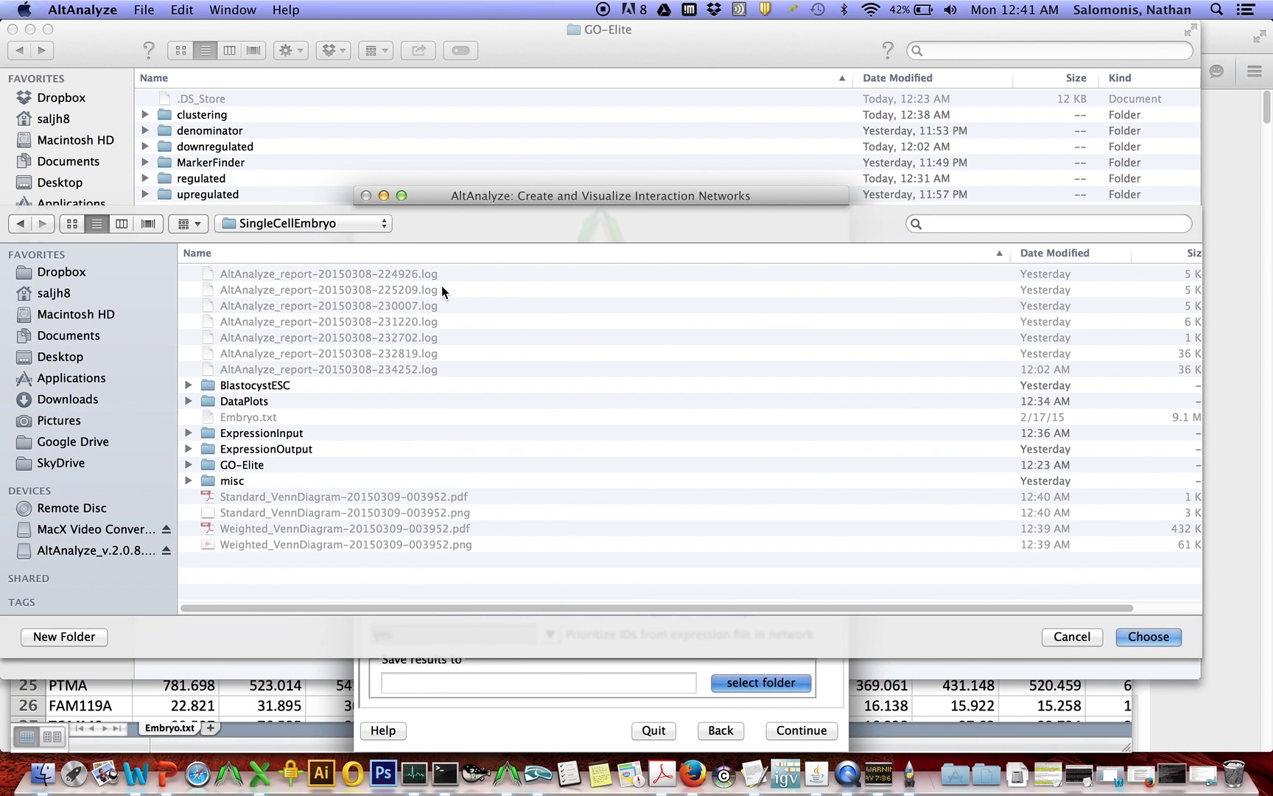
click(1146, 637)
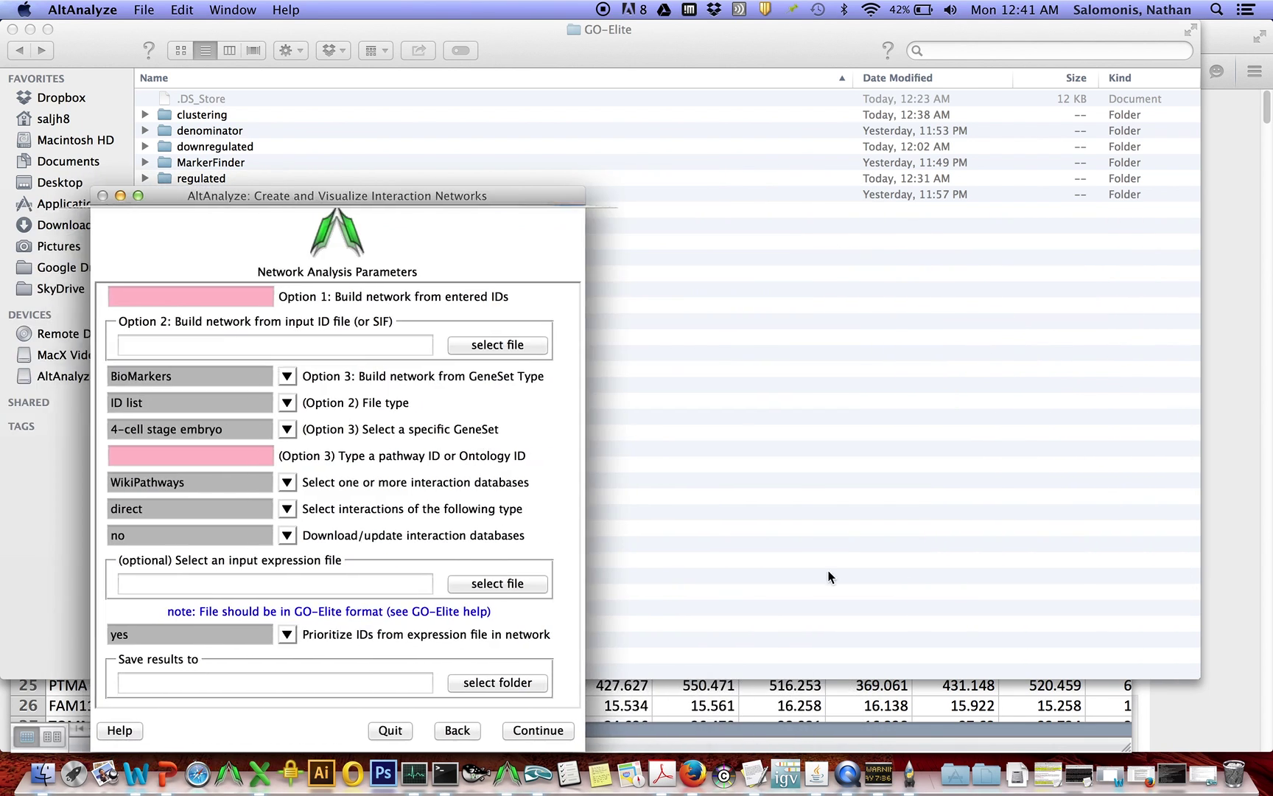
click(501, 585)
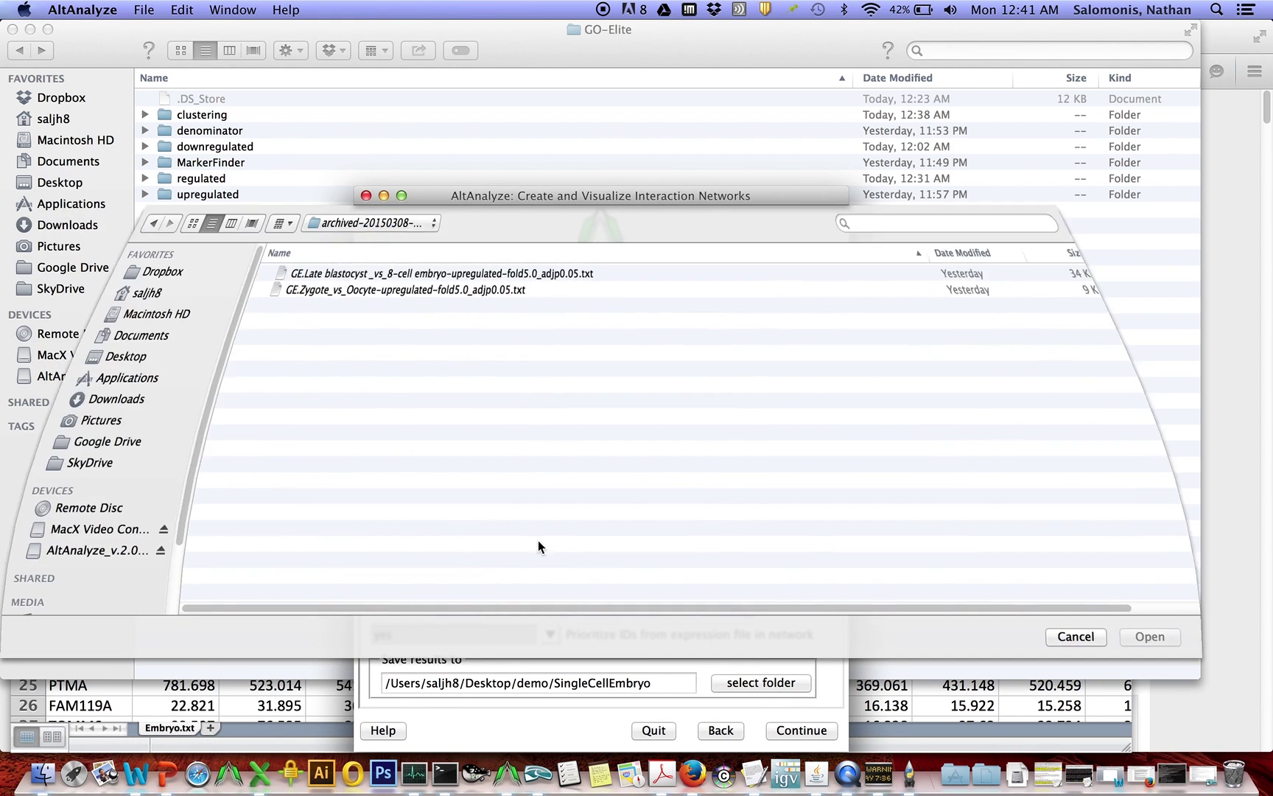
click(363, 274)
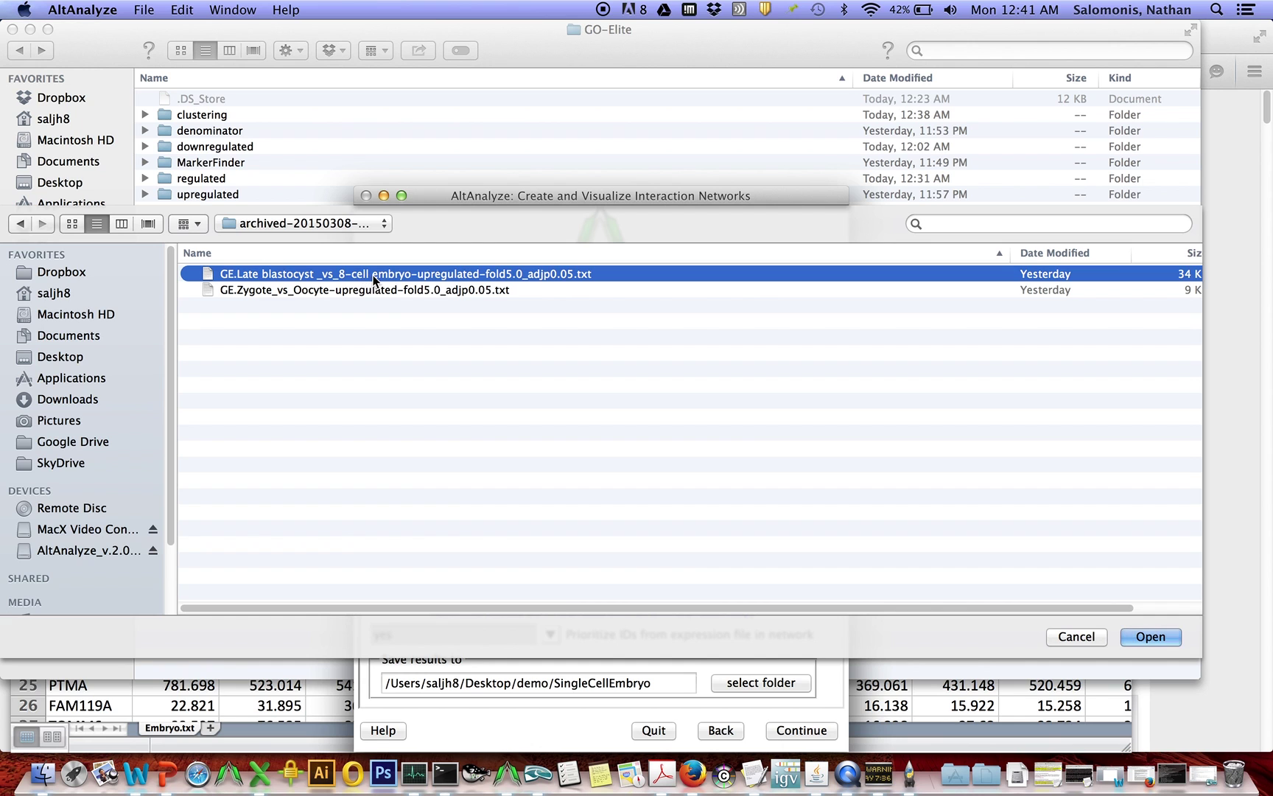
double_click(372, 276)
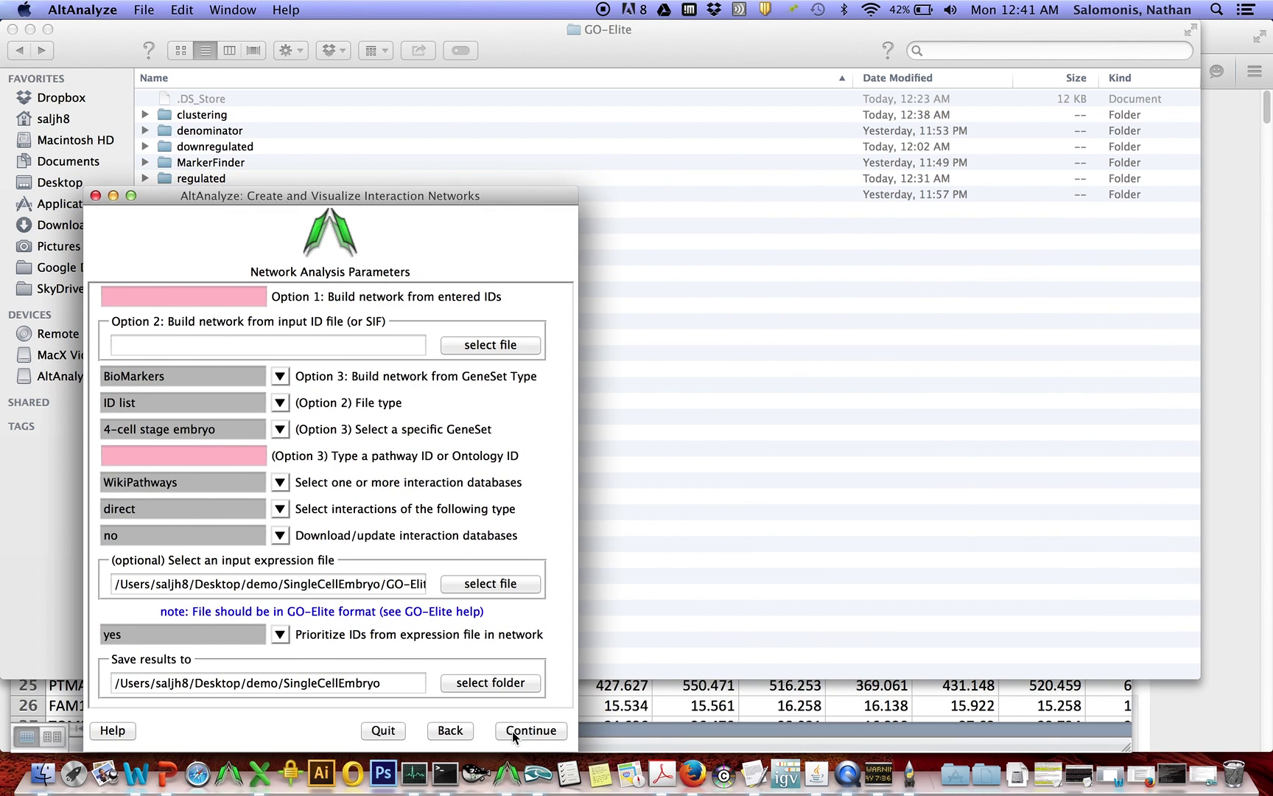
- Generate the direct interaction network and inspect it in its viewer, closing the viewer when done
click(512, 730)
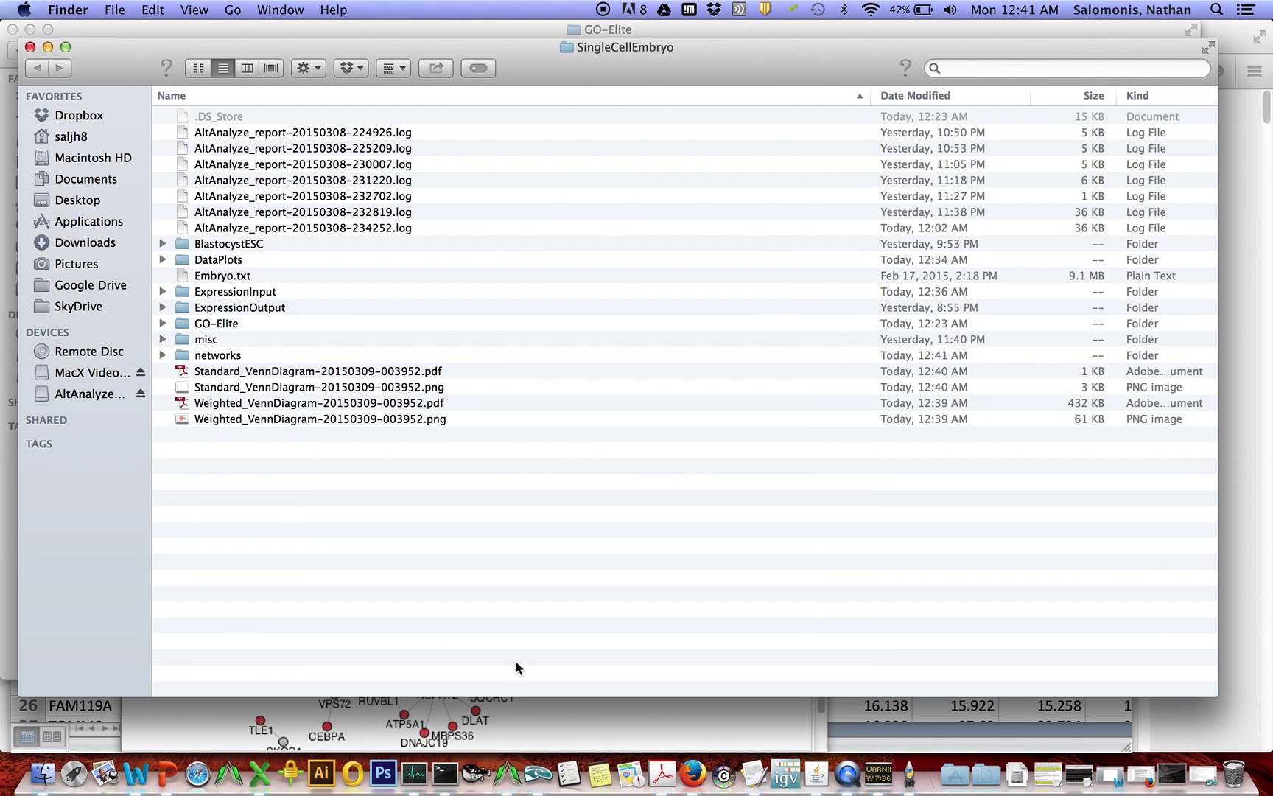
click(516, 717)
drag(539, 258, 577, 73)
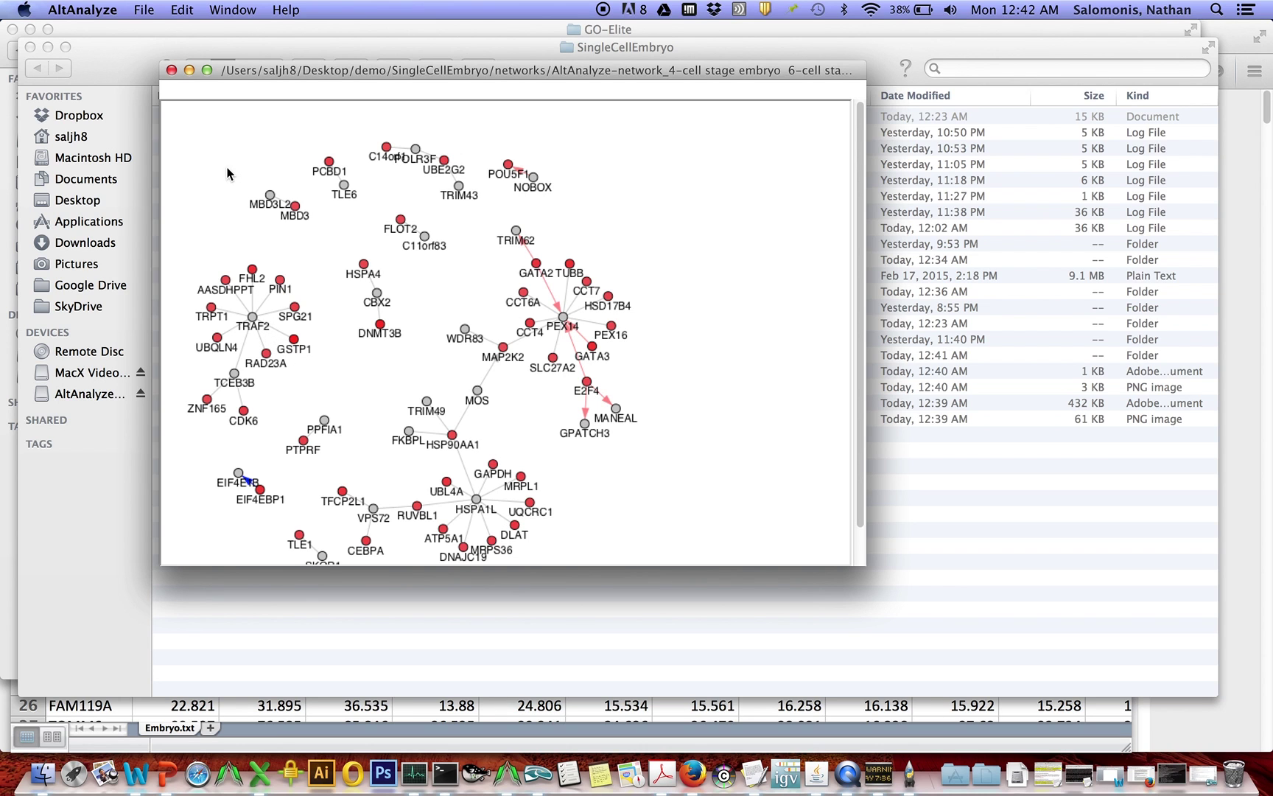
click(173, 71)
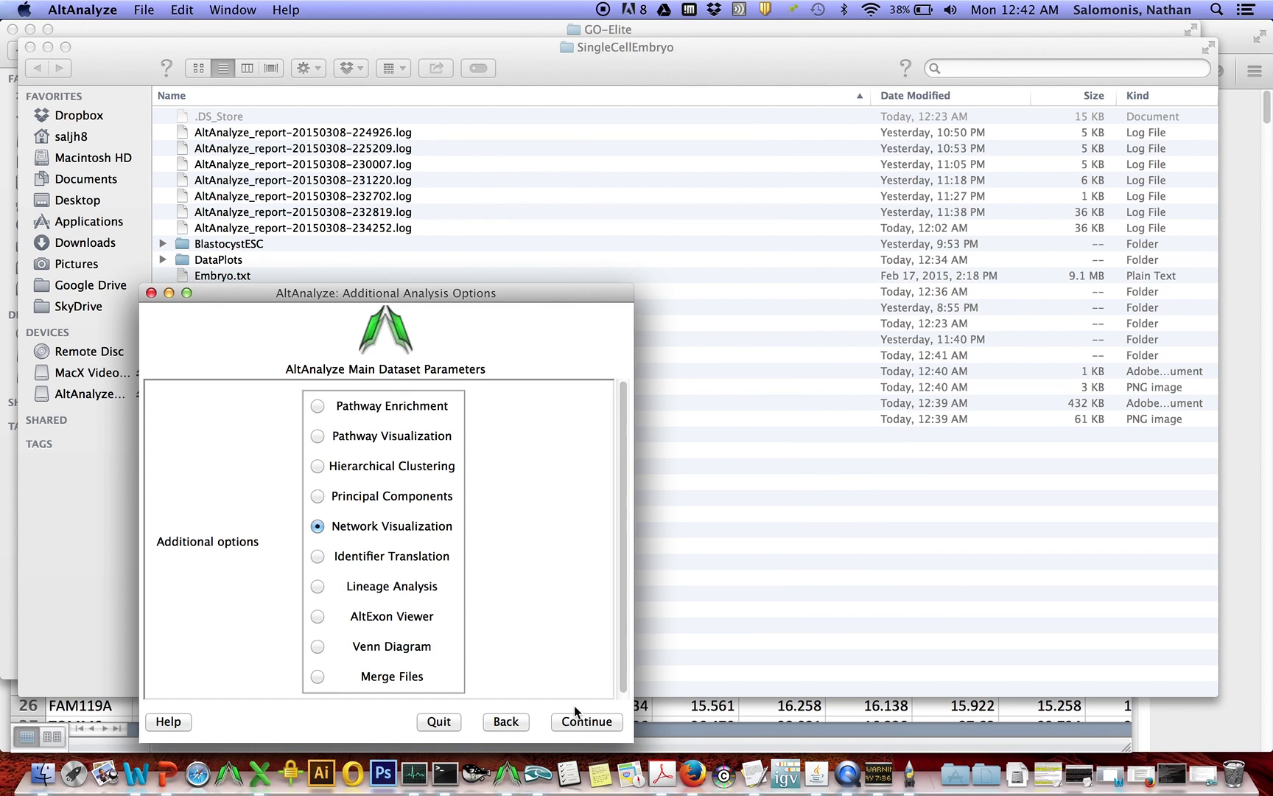
- Reopen the Network Visualization parameters and set the network's GeneSet type to None Selected
click(580, 720)
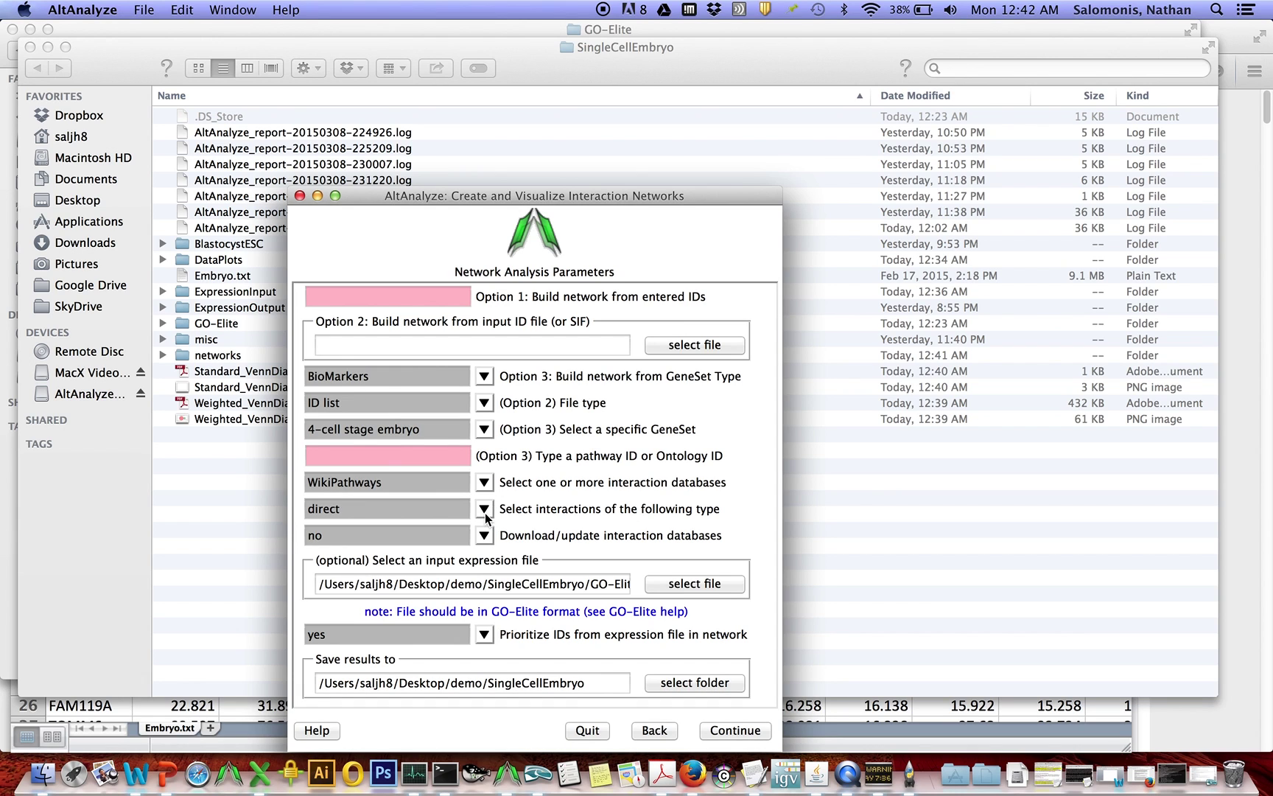
click(486, 514)
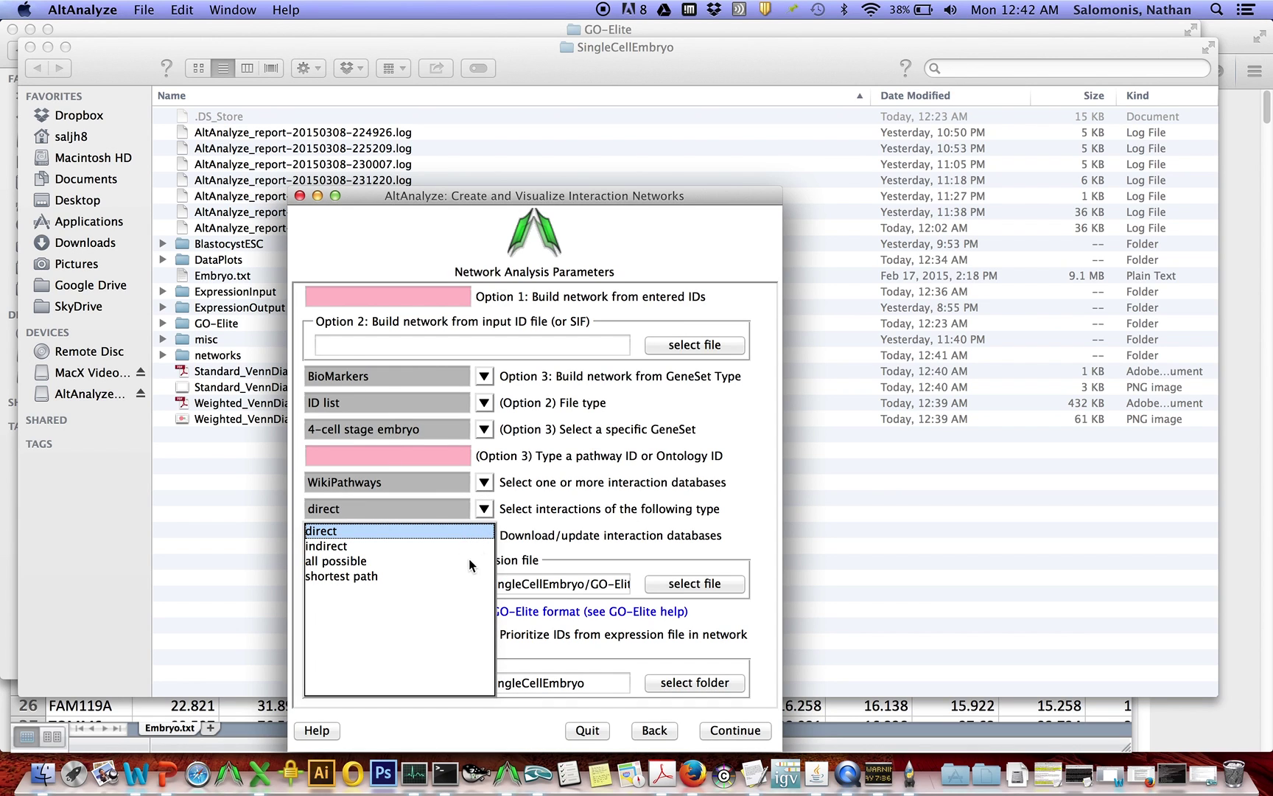
click(536, 546)
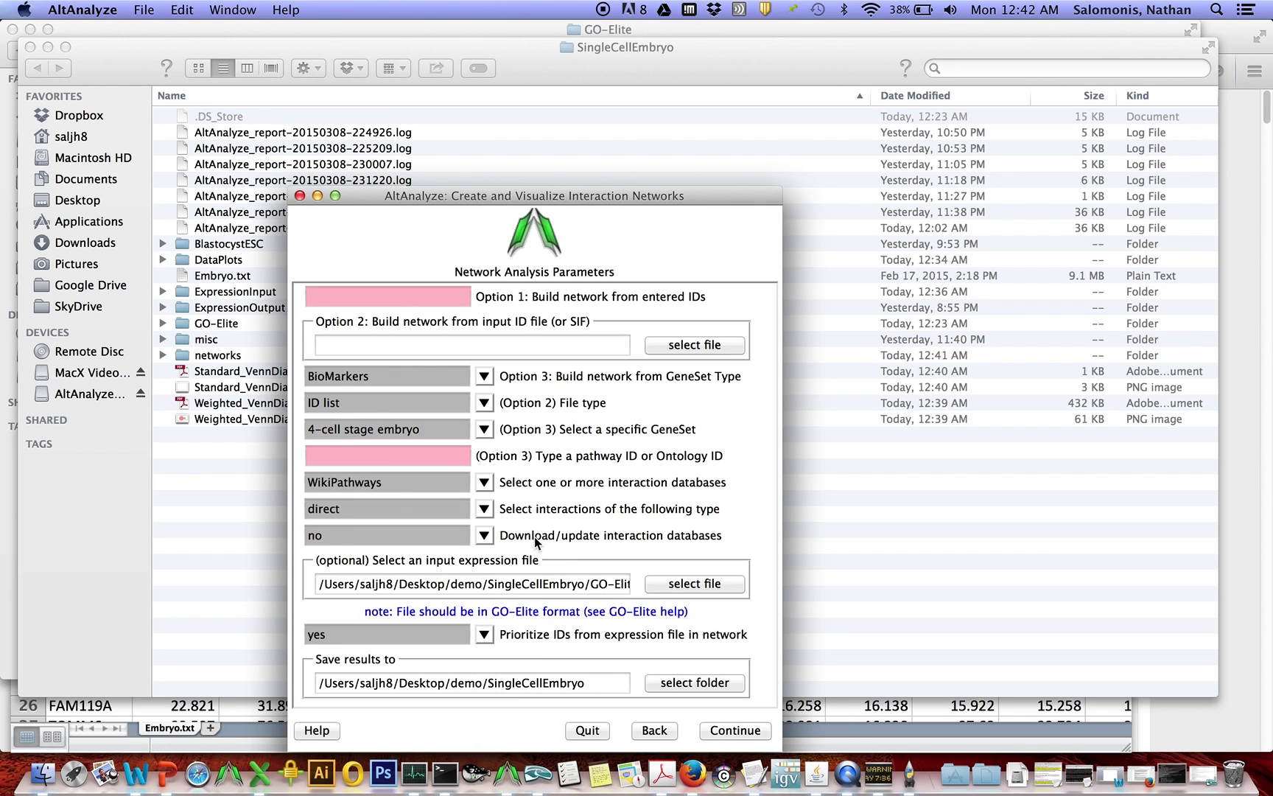
click(486, 378)
scroll(488, 413, up, 1)
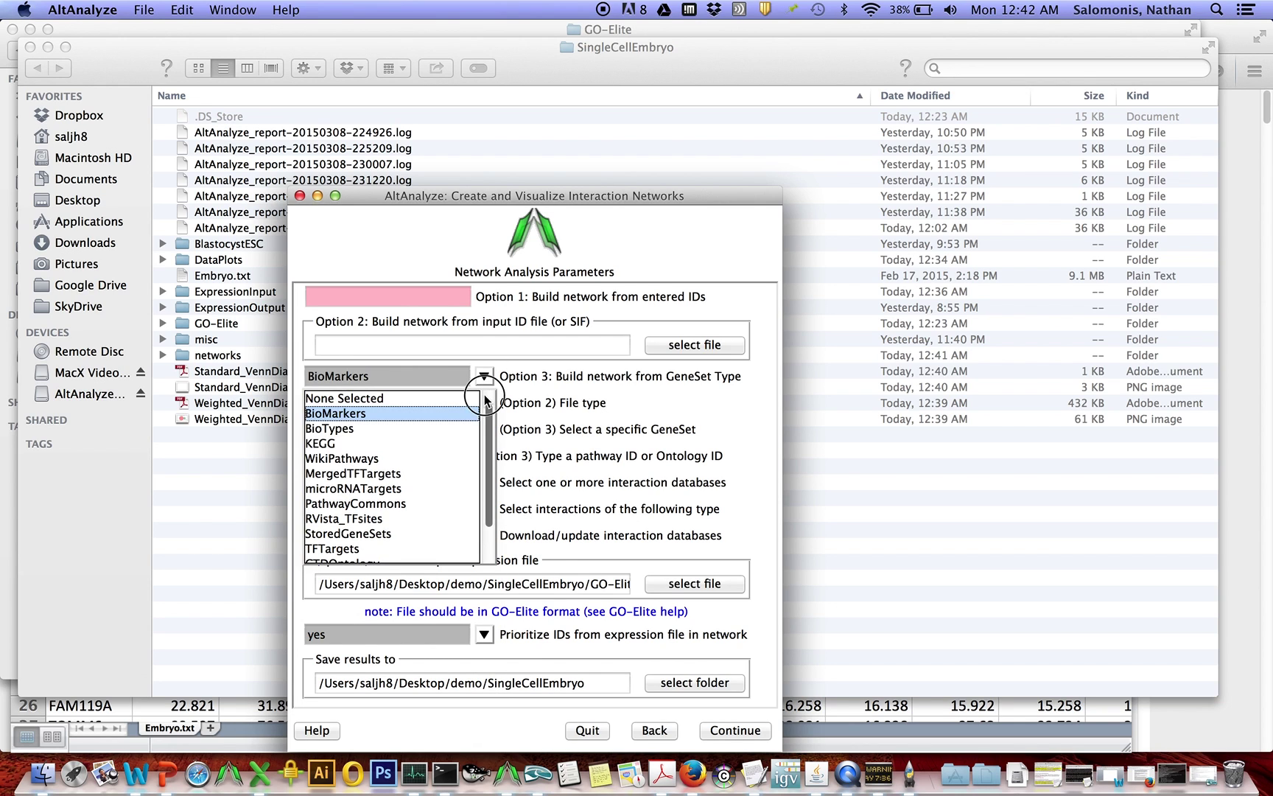
click(442, 402)
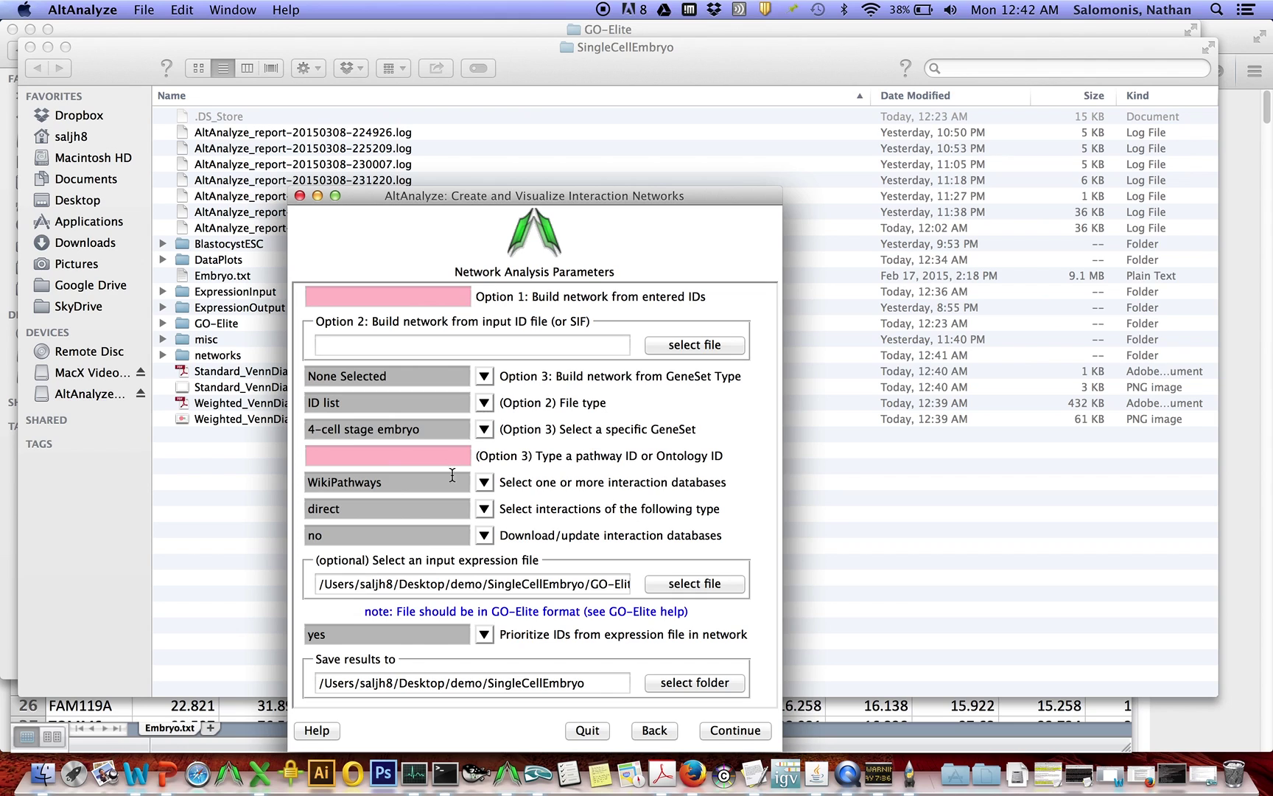
- Set the interaction type to all possible and enter TRAF2 as the ID to build the network from
click(484, 509)
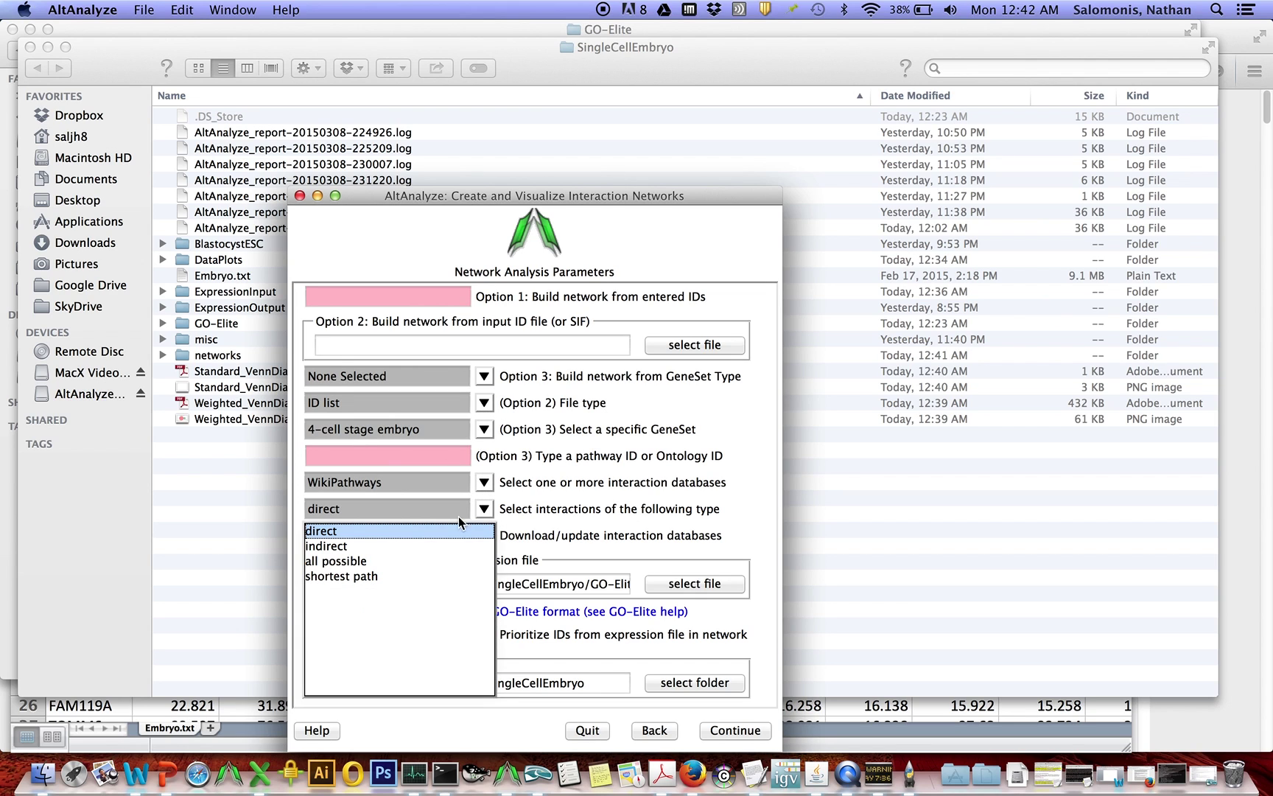
click(403, 565)
click(434, 300)
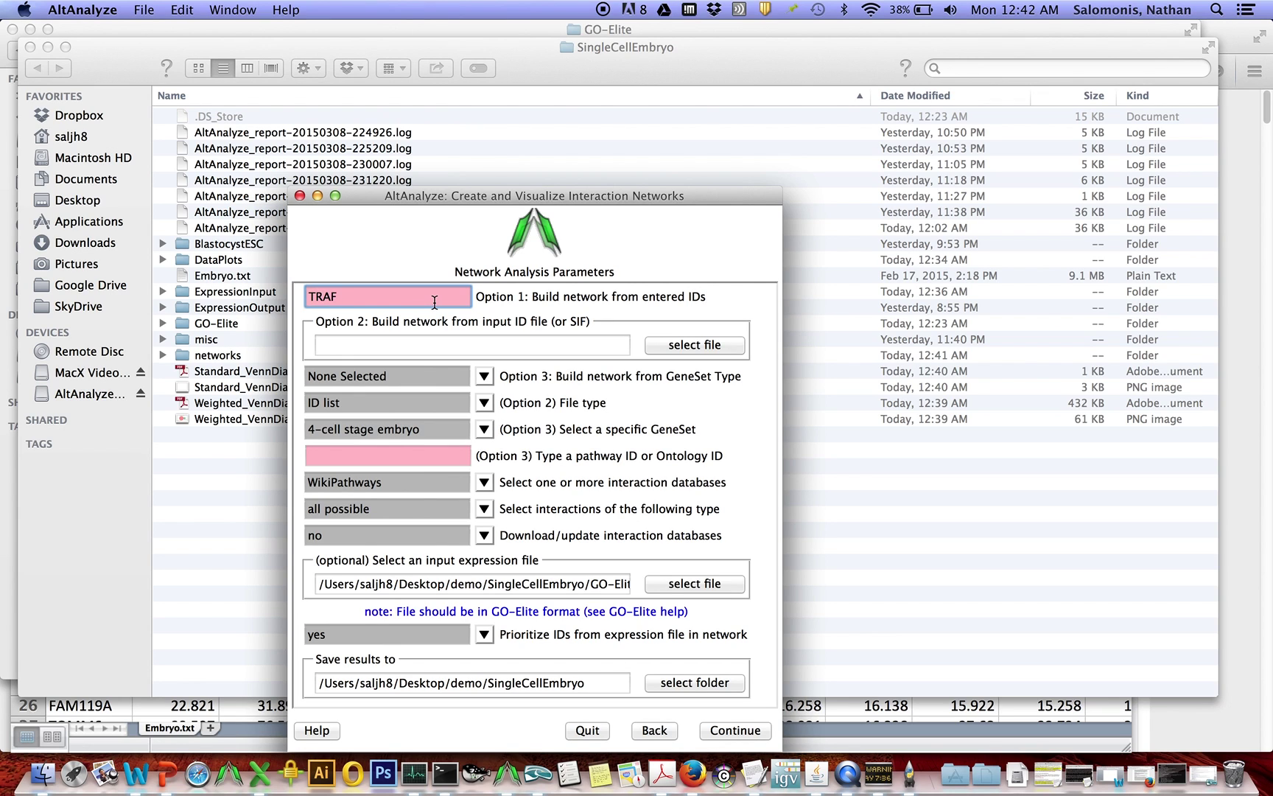
- Generate the TRAF2 network of all possible interactions, inspect it in the viewer and close the viewer
click(735, 730)
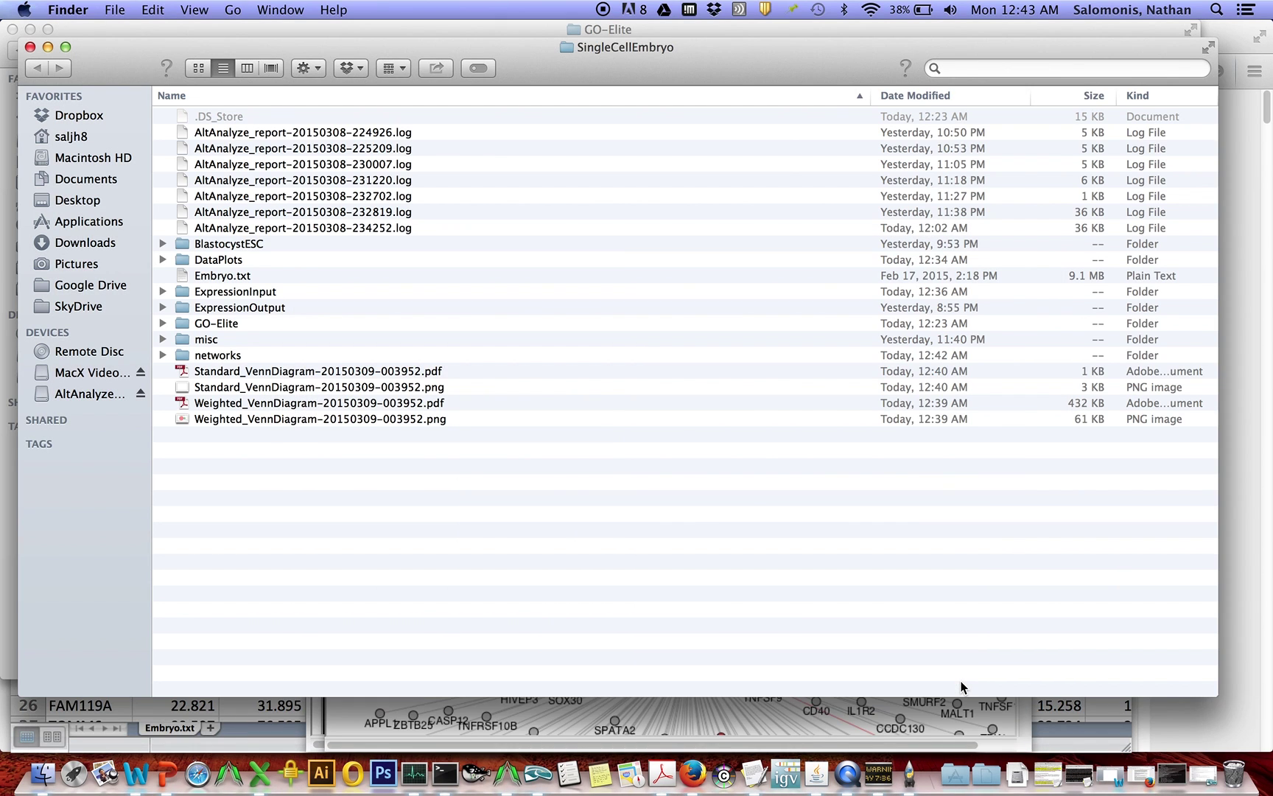
click(372, 255)
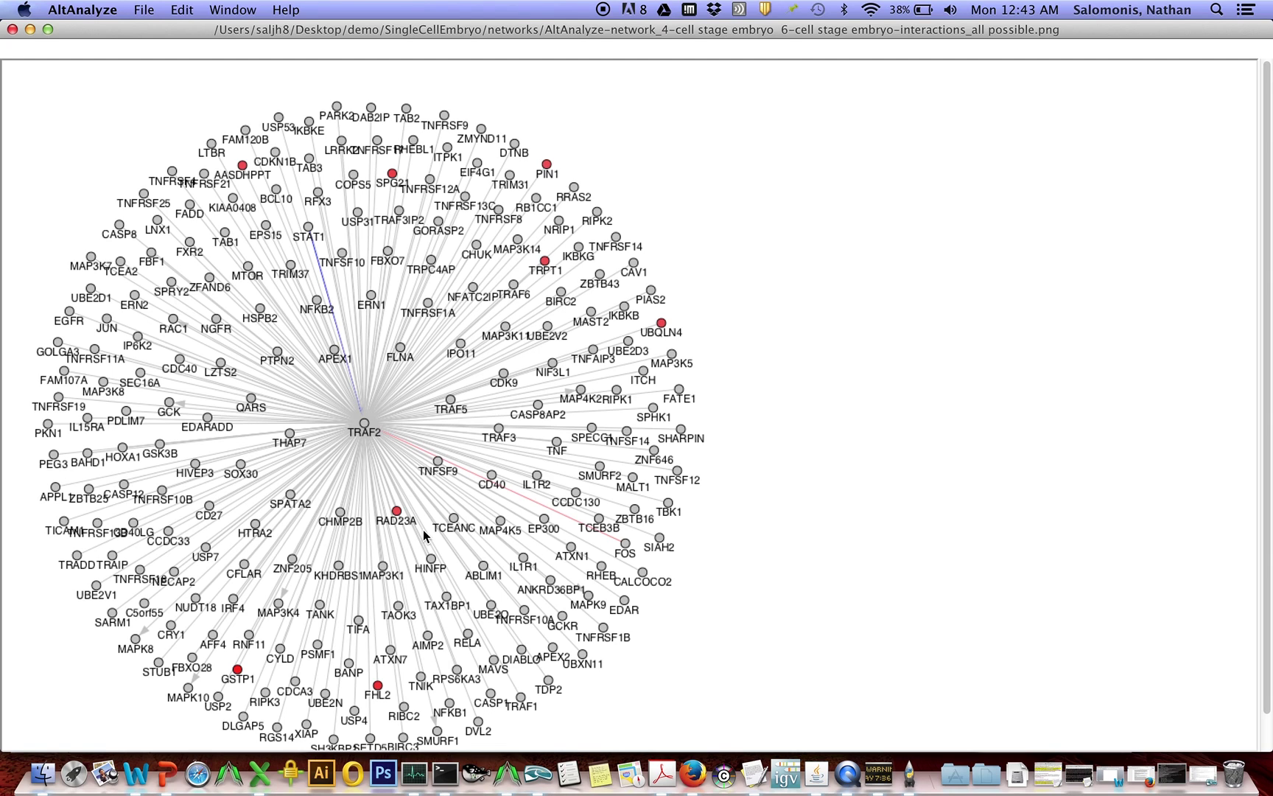
click(11, 30)
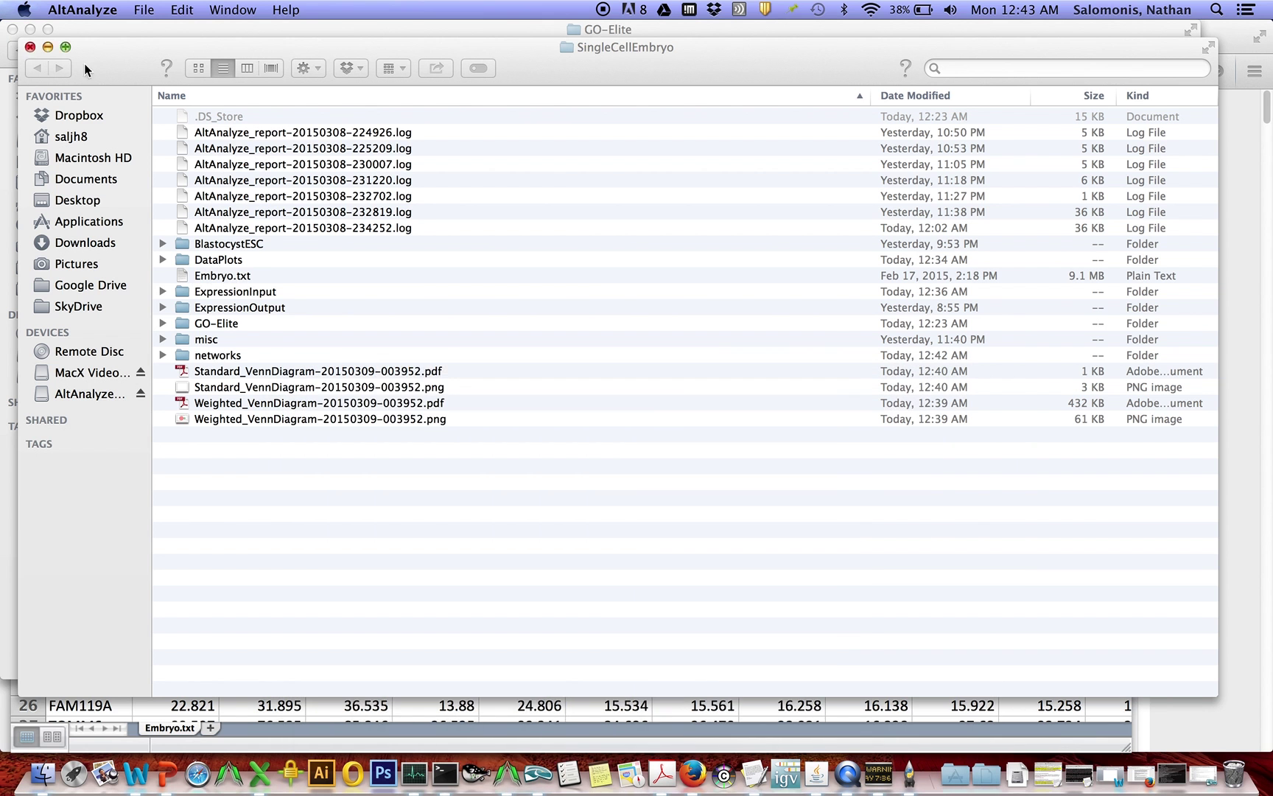